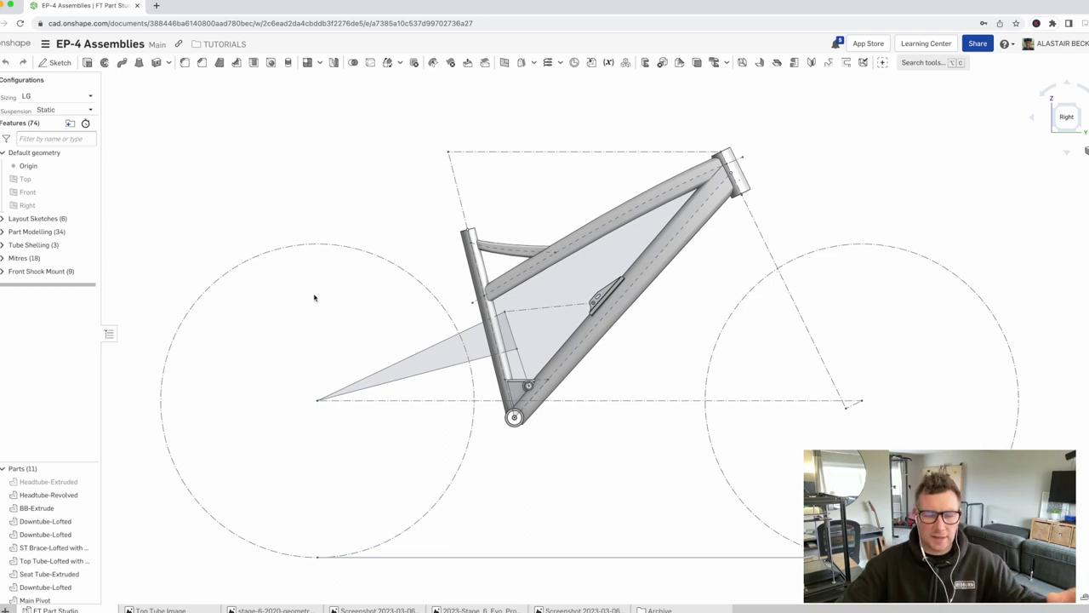
# Examine the tube layout and shock mount of the bike frame from the side and at an angle
pyautogui.click(465, 362)
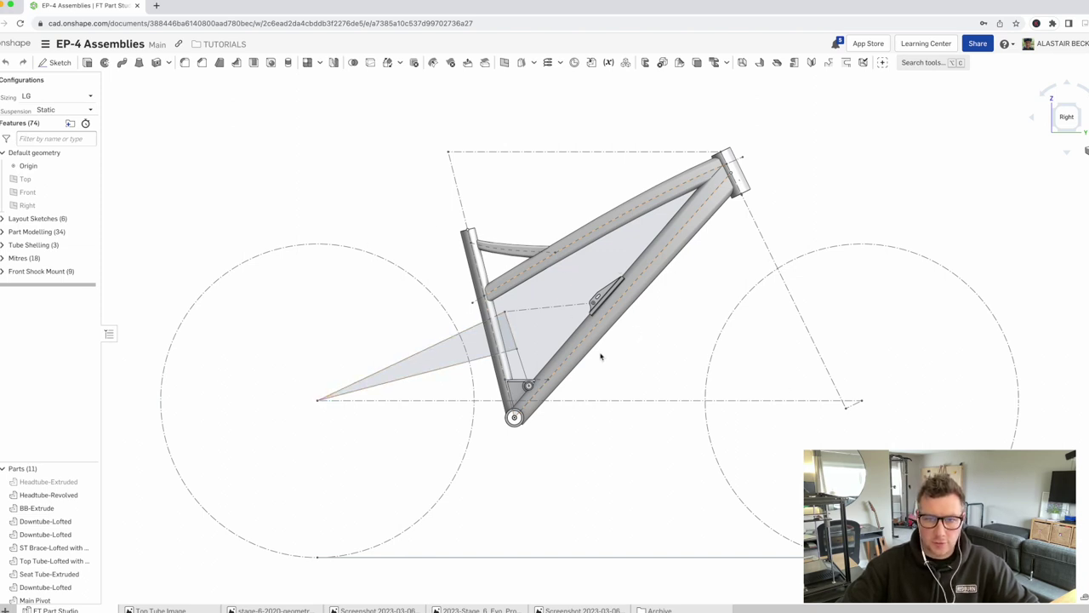
pyautogui.scroll(-3, 600, 332)
pyautogui.scroll(3, 600, 324)
pyautogui.moveTo(601, 323); pyautogui.dragTo(473, 333, button='right')
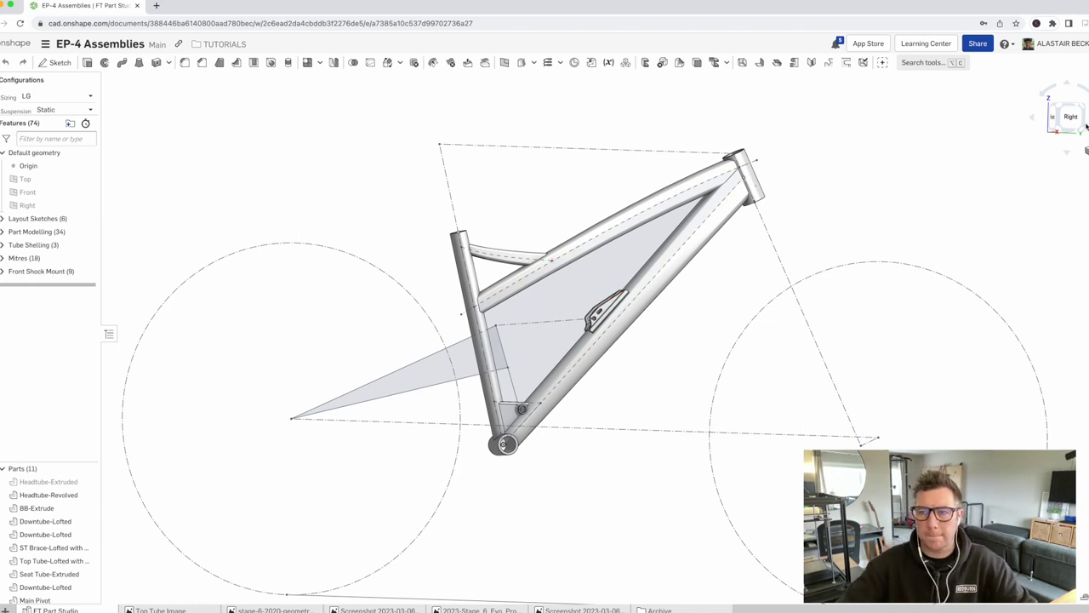
pyautogui.click(1069, 118)
pyautogui.scroll(-2, 536, 328)
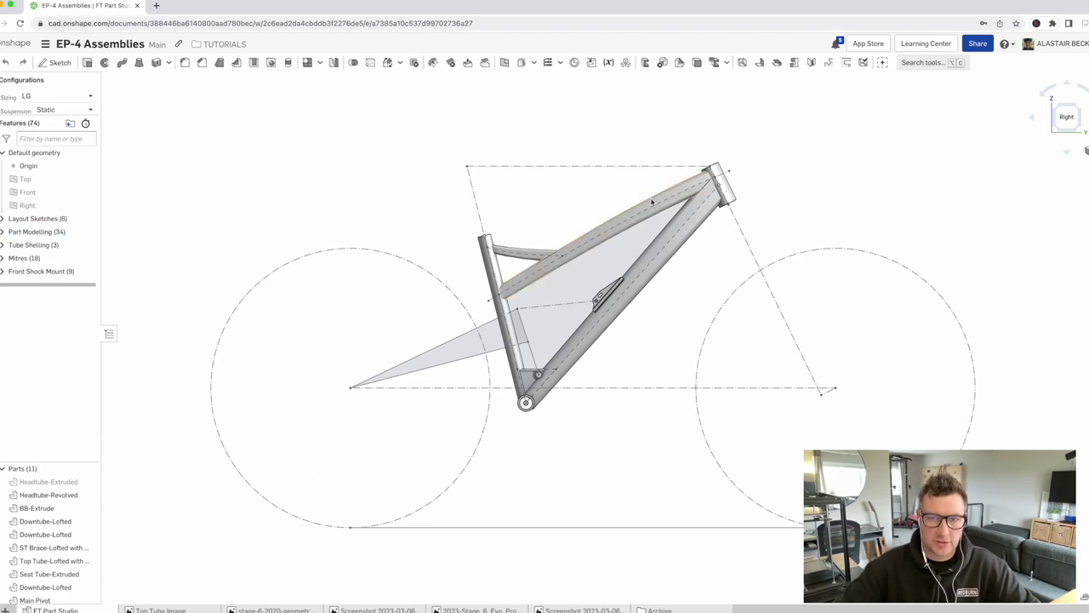
pyautogui.moveTo(678, 161); pyautogui.dragTo(663, 228, button='right')
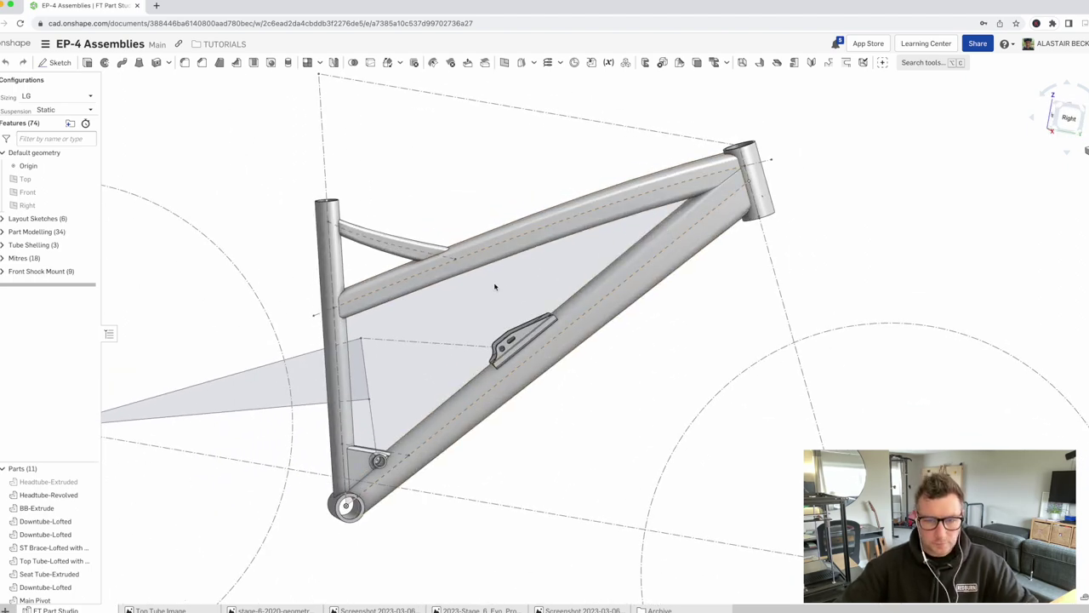
pyautogui.moveTo(525, 275); pyautogui.dragTo(557, 272, button='right')
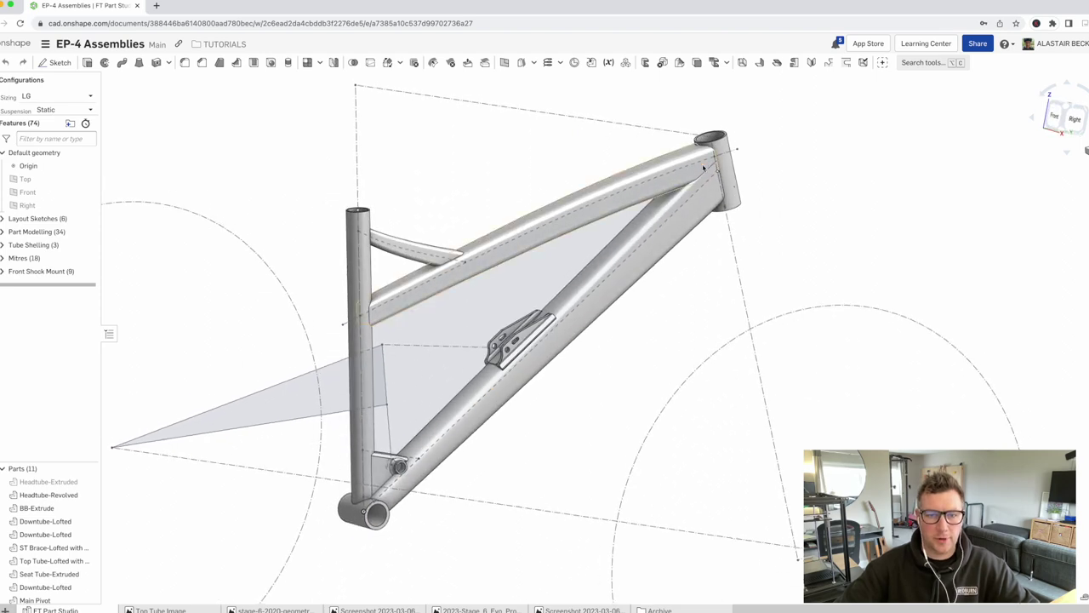
pyautogui.moveTo(668, 246); pyautogui.dragTo(625, 234, button='right')
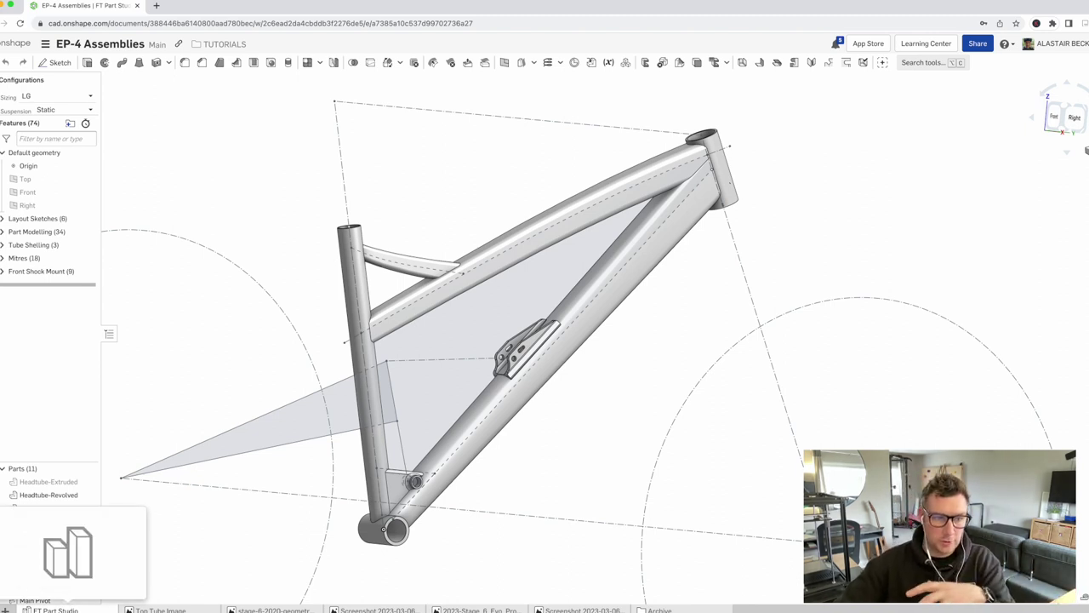
# Duplicate the FT Part Studio and rename the copy as Top Tube
pyautogui.rightClick(53, 609)
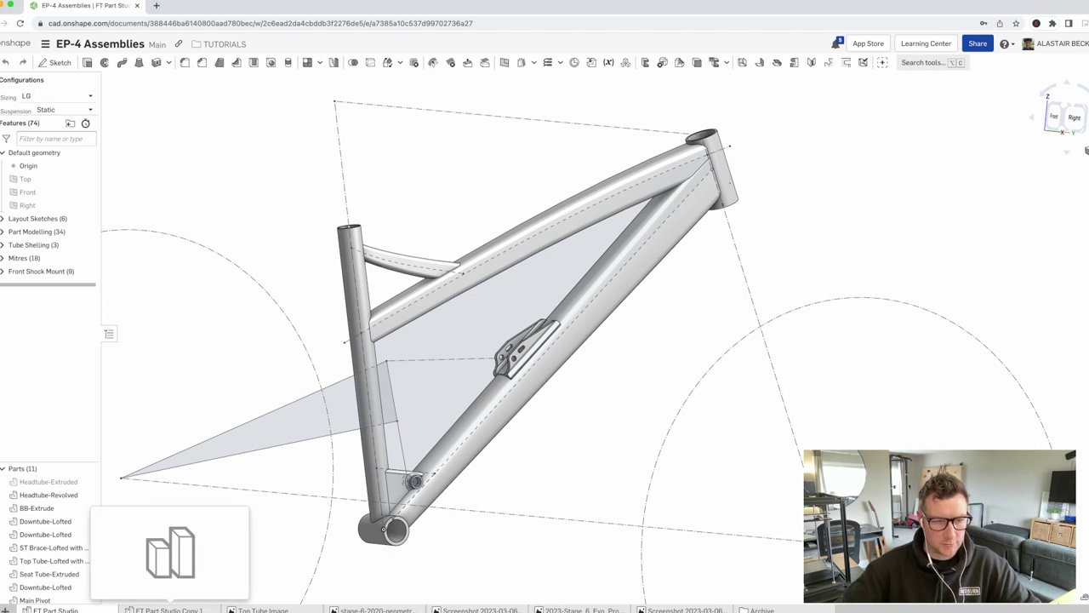
pyautogui.click(149, 609)
pyautogui.rightClick(149, 609)
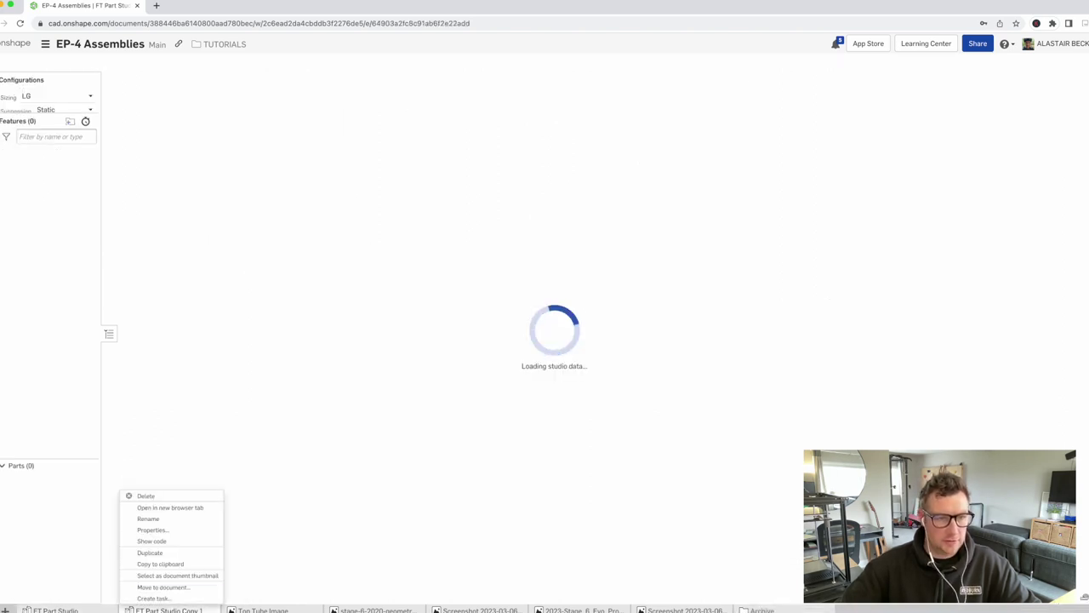
pyautogui.click(149, 518)
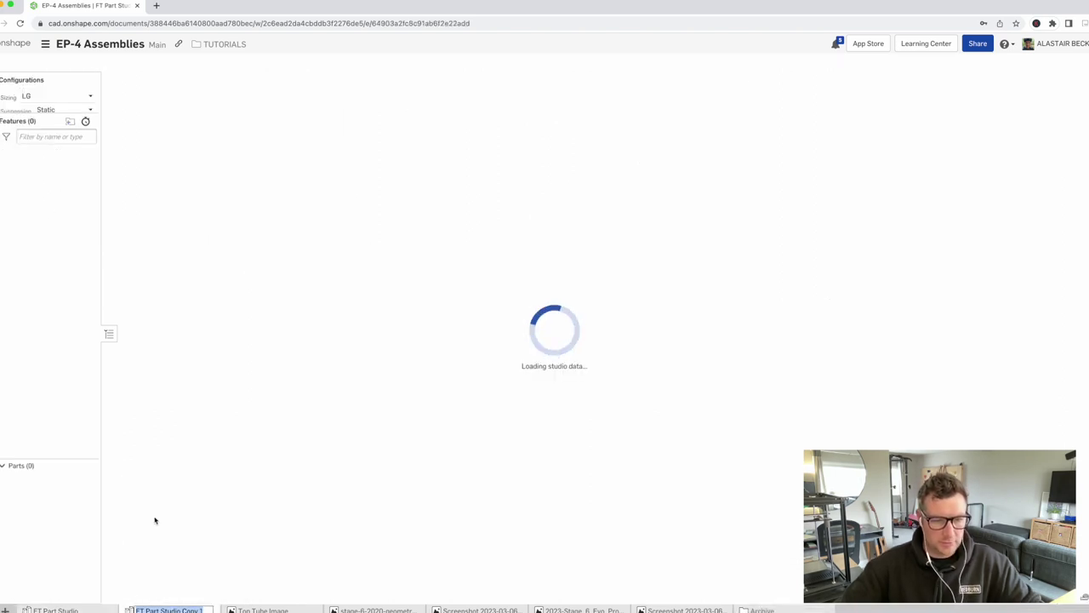
pyautogui.write('Top Tube')
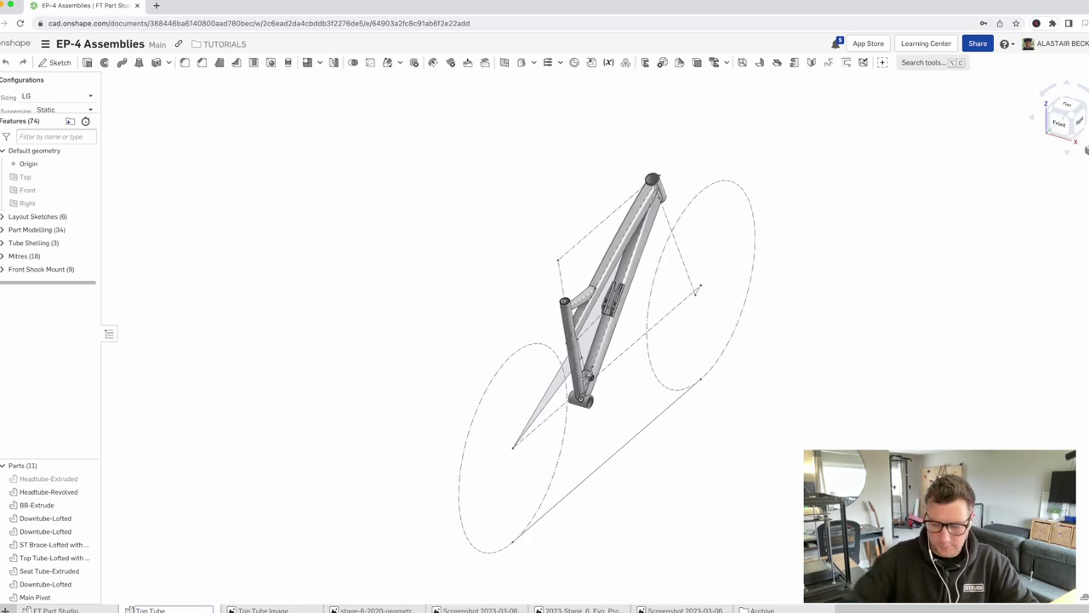
pyautogui.press('Return')
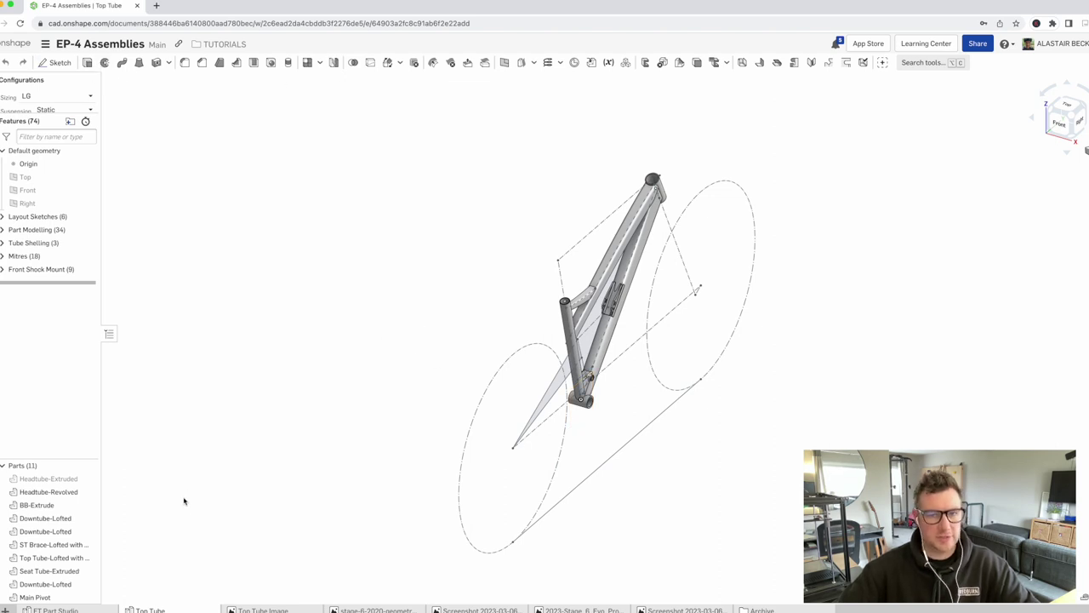
# Delete the Front Shock Mount, Mitres and Tube Shelling feature groups from the Top Tube studio
pyautogui.moveTo(618, 236); pyautogui.dragTo(579, 279, button='right')
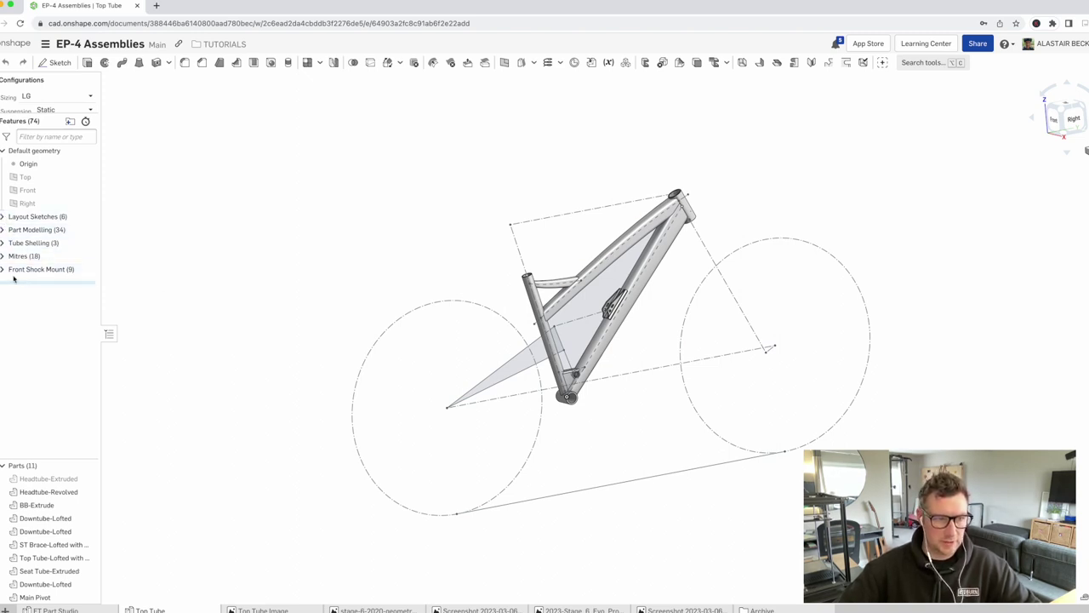
pyautogui.click(3, 270)
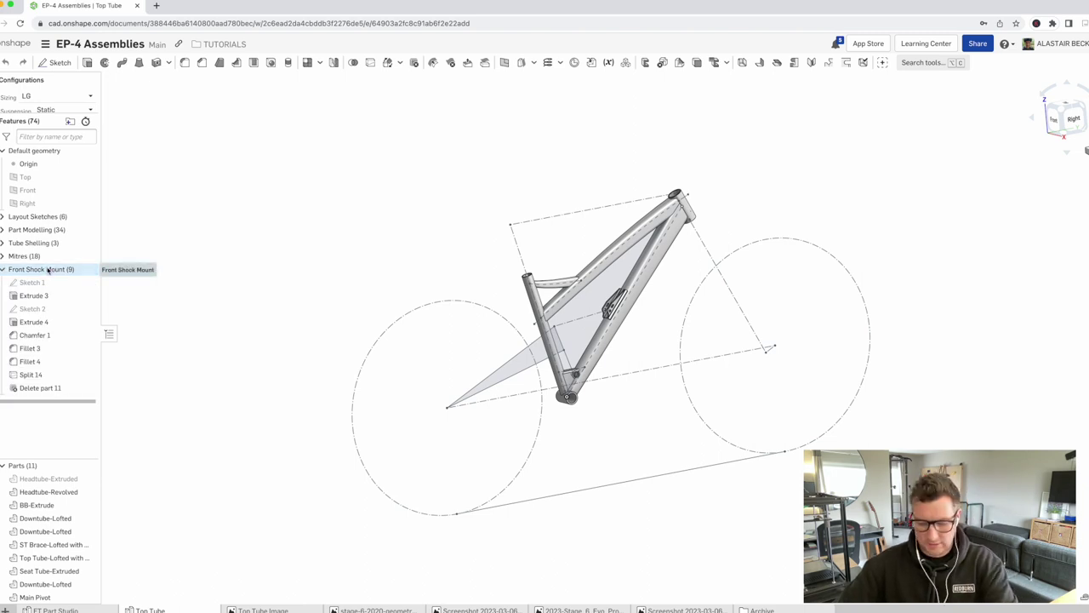
pyautogui.press('Delete')
pyautogui.press('Delete')
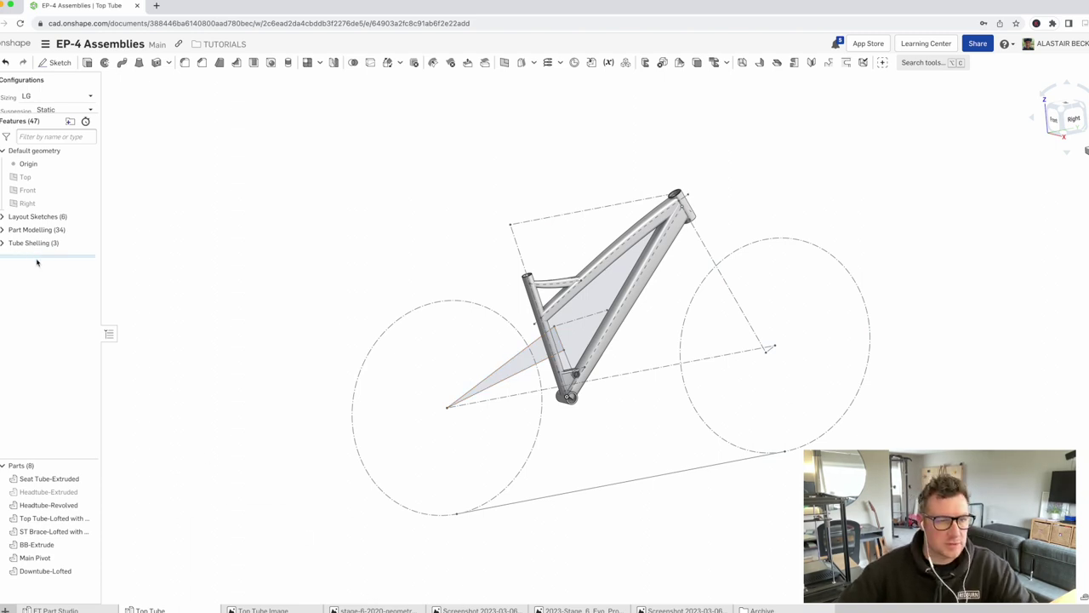
pyautogui.press('Delete')
# Delete the seat tube, head tube and down tube sketches and features, from ST Sketch through DT Loft, in Part Modelling
pyautogui.click(3, 231)
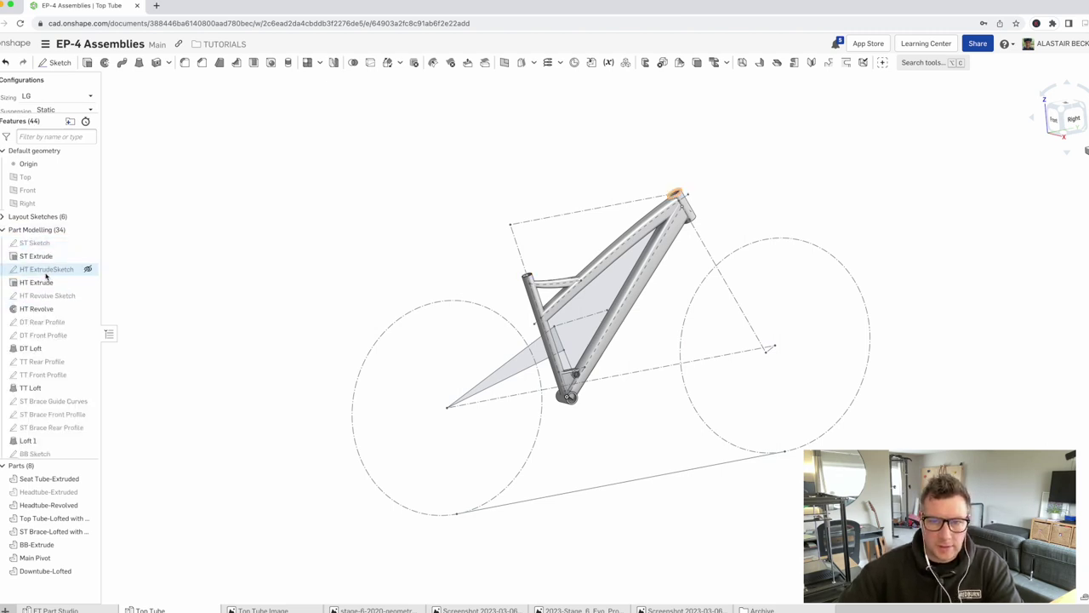
pyautogui.click(35, 243)
pyautogui.keyDown('shift'); pyautogui.click(37, 256); pyautogui.keyUp('shift')
pyautogui.keyDown('shift'); pyautogui.click(39, 269); pyautogui.keyUp('shift')
pyautogui.keyDown('shift'); pyautogui.click(39, 282); pyautogui.keyUp('shift')
pyautogui.keyDown('shift'); pyautogui.click(42, 296); pyautogui.keyUp('shift')
pyautogui.keyDown('shift'); pyautogui.click(43, 310); pyautogui.keyUp('shift')
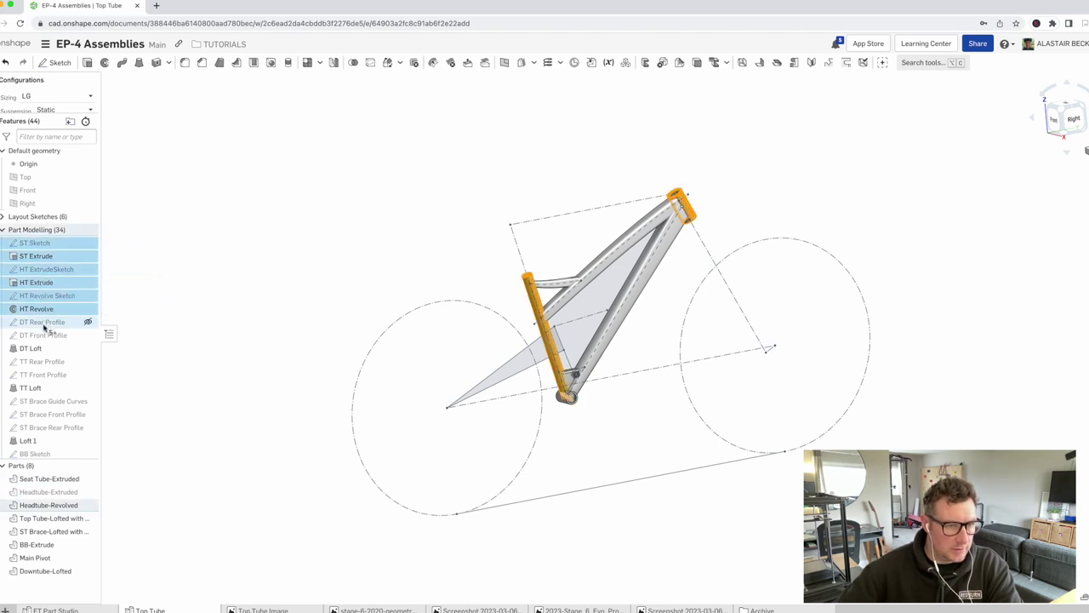
pyautogui.keyDown('shift'); pyautogui.click(44, 324); pyautogui.keyUp('shift')
pyautogui.keyDown('shift'); pyautogui.click(41, 335); pyautogui.keyUp('shift')
pyautogui.keyDown('shift'); pyautogui.click(38, 349); pyautogui.keyUp('shift')
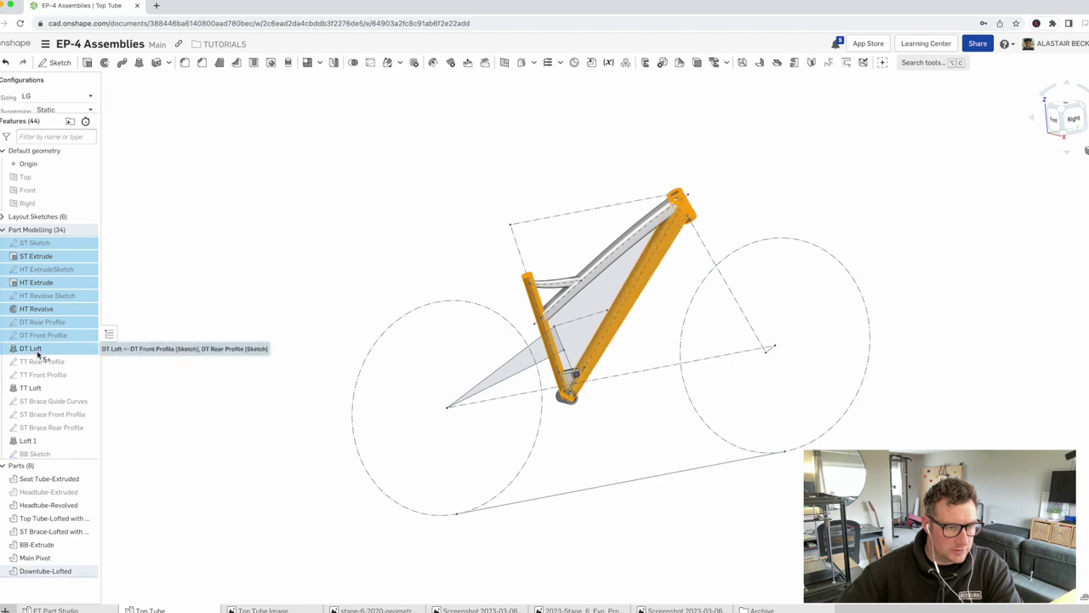
pyautogui.press('Delete')
# Delete the ST Brace guide curves, front profile and rear profile sketches
pyautogui.click(38, 283)
pyautogui.keyDown('shift'); pyautogui.click(38, 296); pyautogui.keyUp('shift')
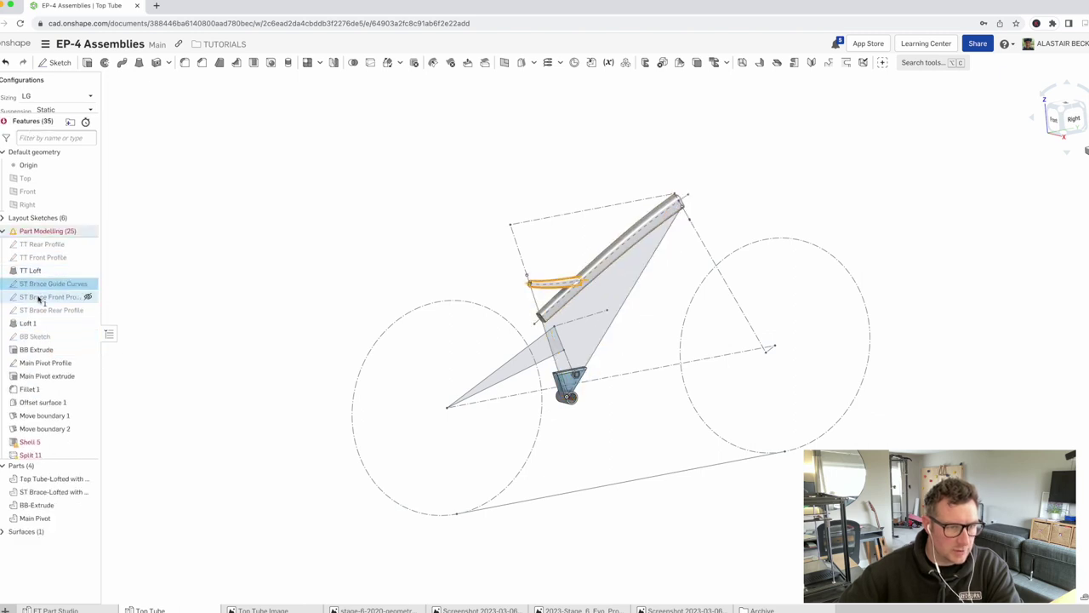
pyautogui.keyDown('shift'); pyautogui.click(38, 311); pyautogui.keyUp('shift')
pyautogui.press('Delete')
# Delete all features from Loft 1 through Delete part 10, plus the TT Loft, keeping only the two top tube profile sketches
pyautogui.click(29, 284)
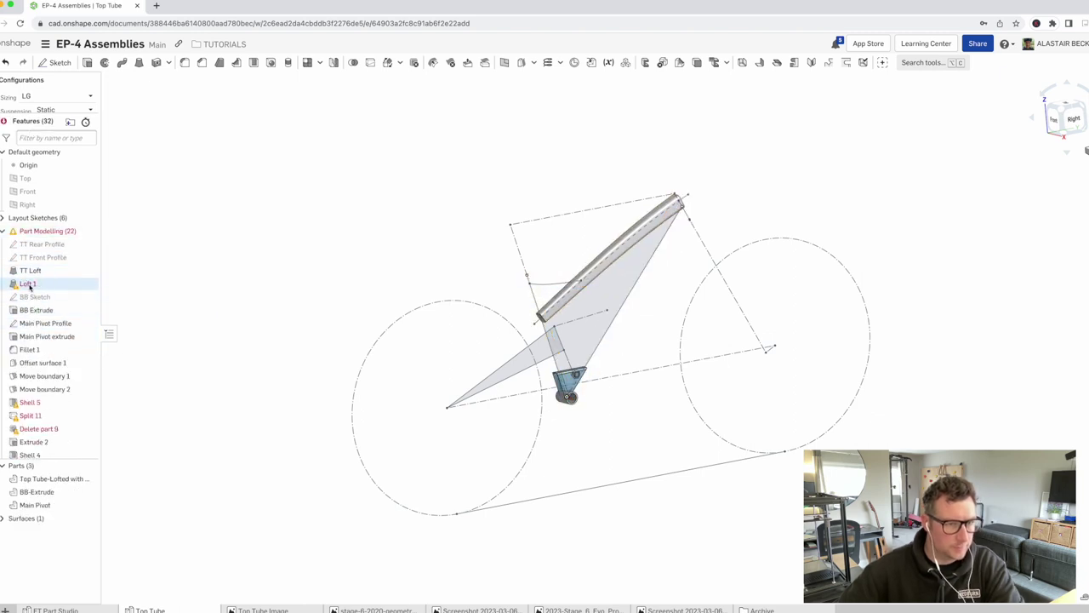
pyautogui.scroll(-2, 49, 419)
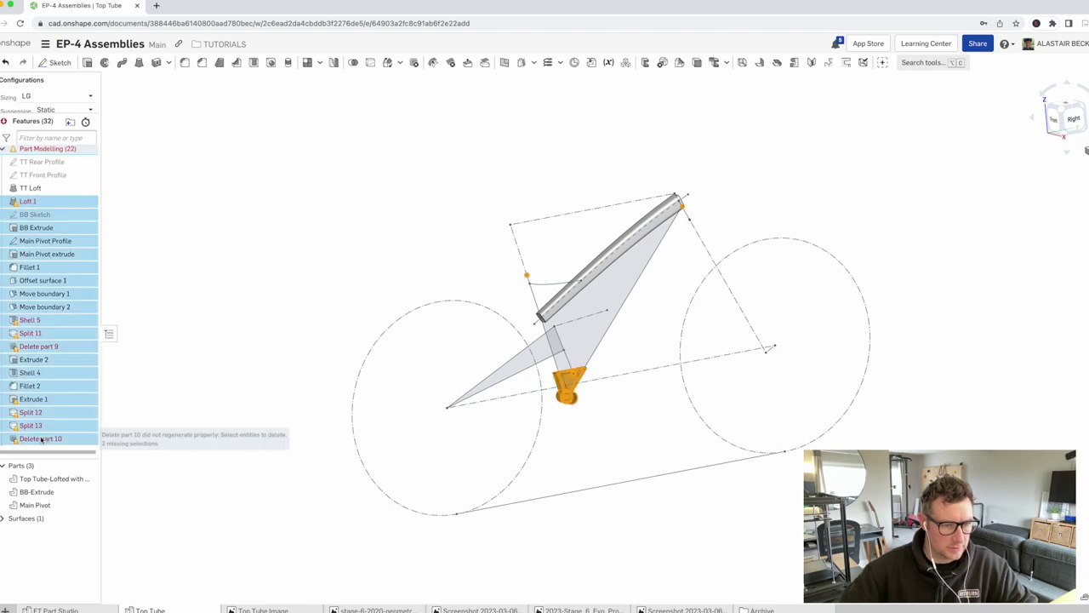
pyautogui.keyDown('shift'); pyautogui.click(40, 439); pyautogui.keyUp('shift')
pyautogui.press('Delete')
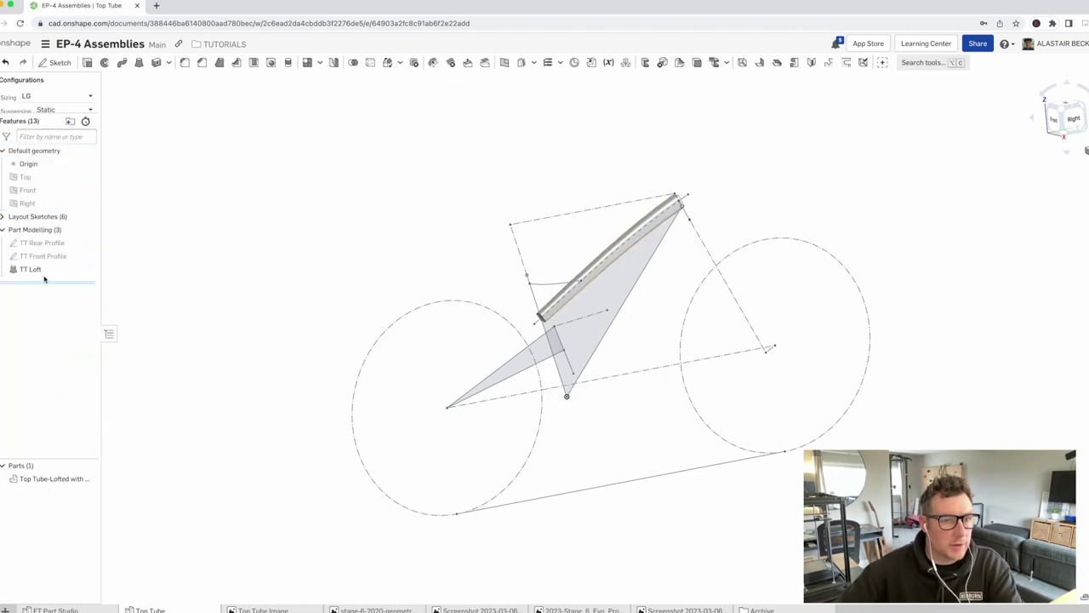
pyautogui.click(36, 271)
pyautogui.press('Delete')
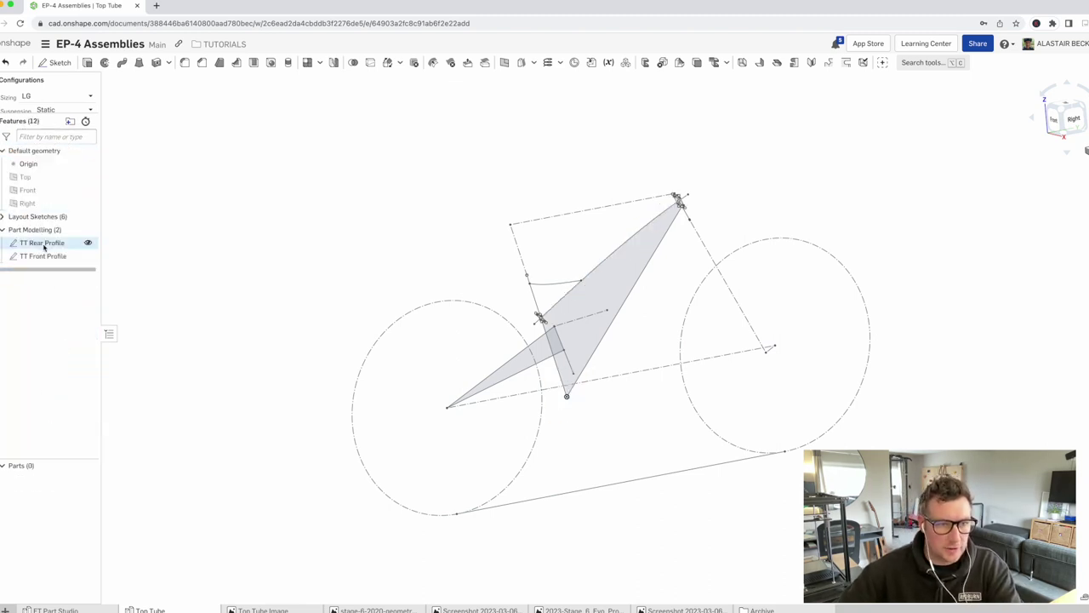
# Inspect the remaining top tube profiles, the list of layout sketches and the Top Tube Image reference photo
pyautogui.scroll(5, 672, 234)
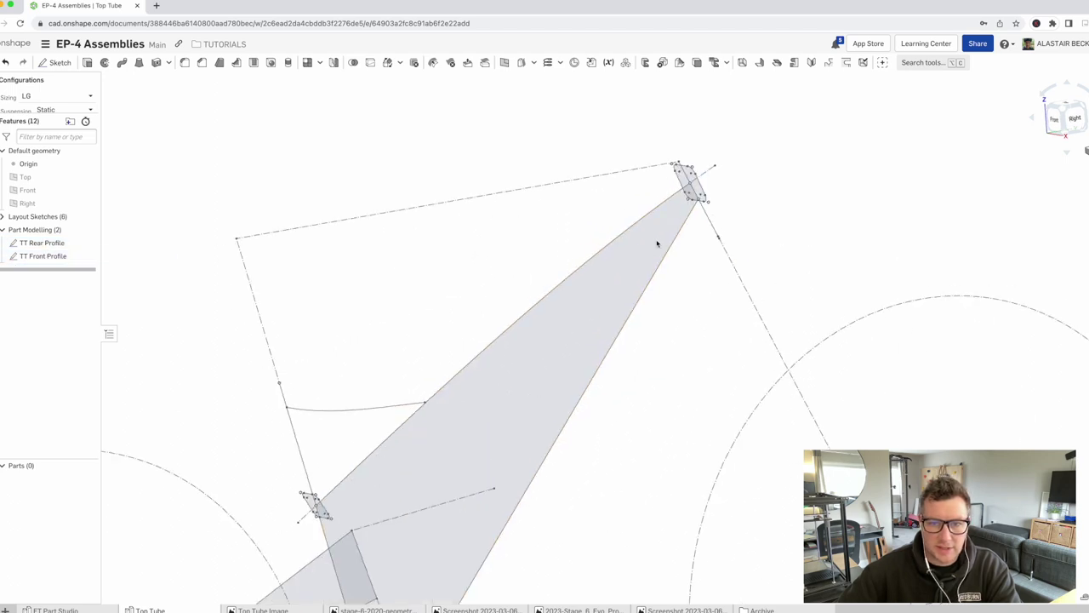
pyautogui.scroll(-2, 640, 234)
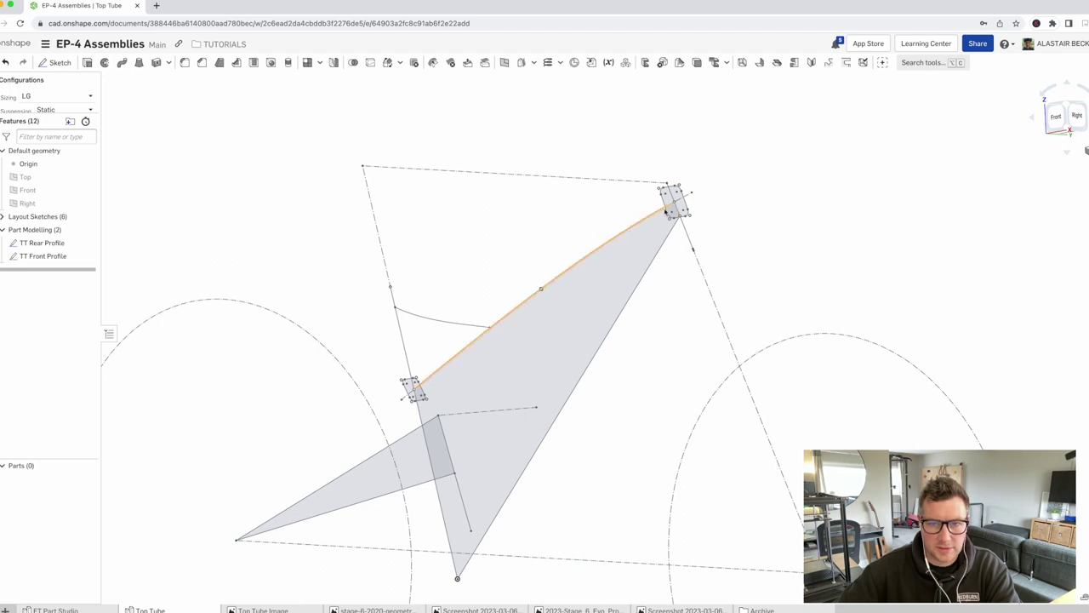
pyautogui.scroll(2, 676, 194)
pyautogui.scroll(-3, 647, 203)
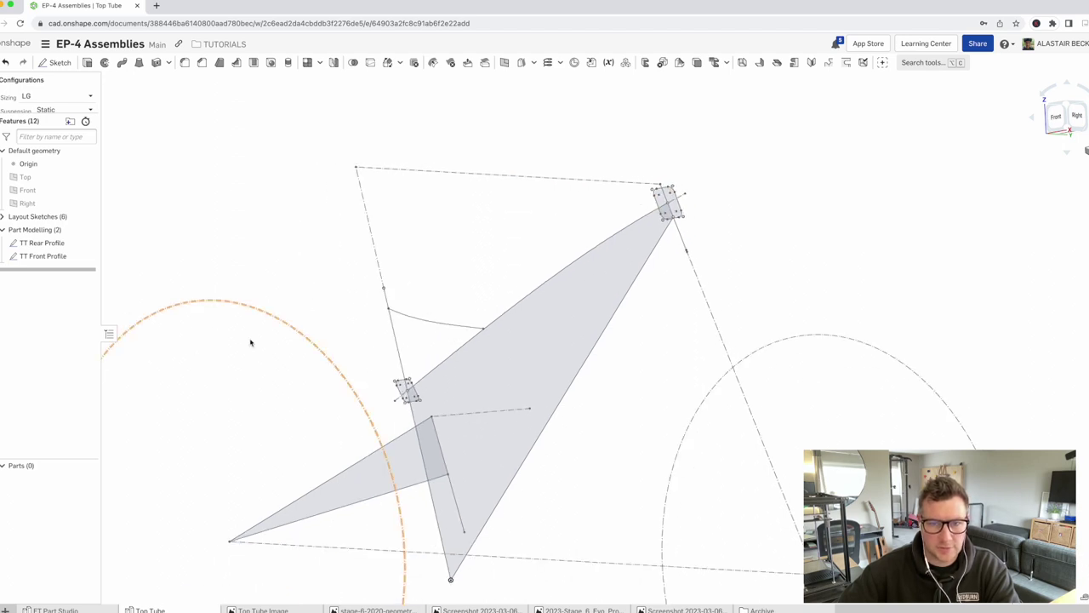
pyautogui.click(4, 217)
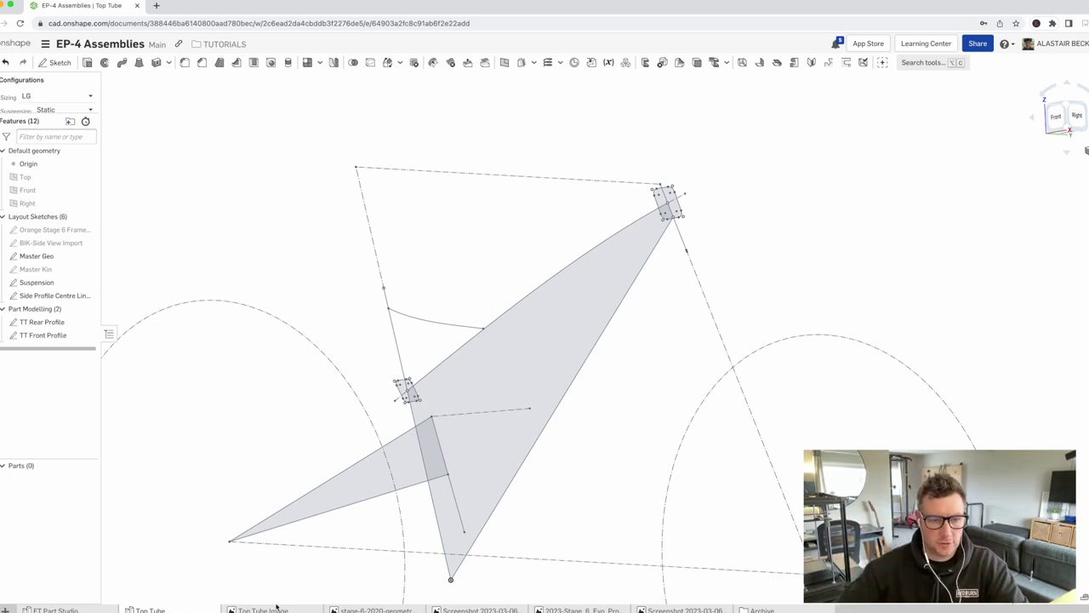
pyautogui.click(263, 610)
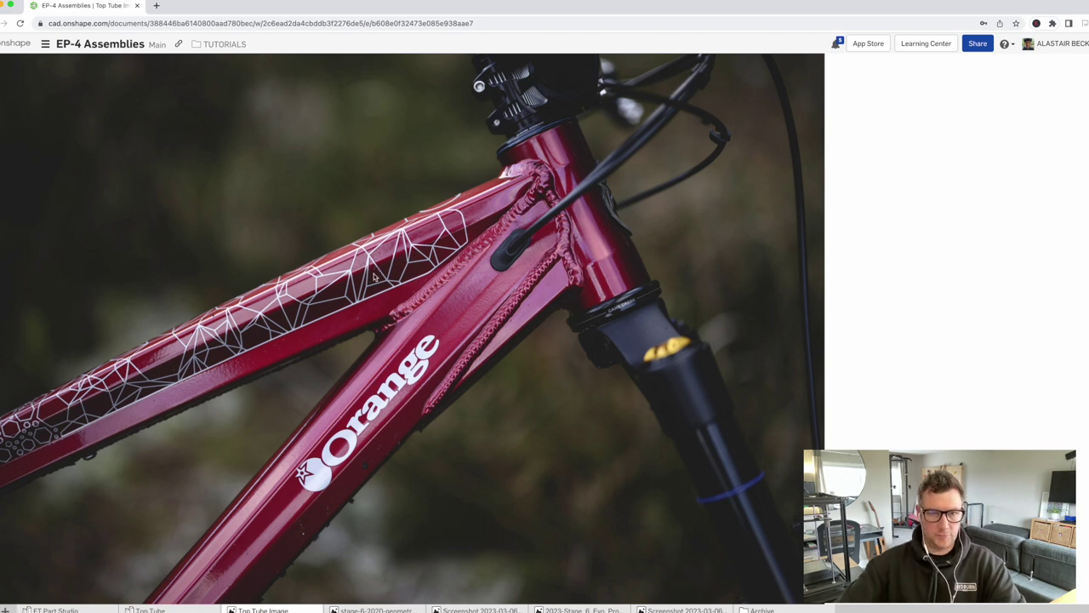
pyautogui.click(150, 610)
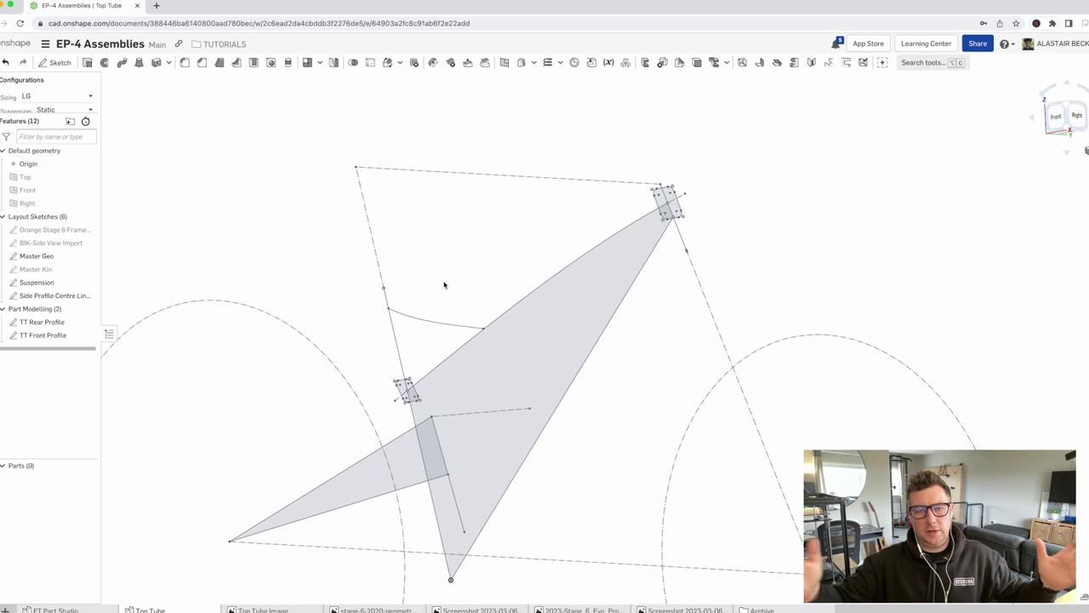
# Compare frame sizes in the right view by switching the Sizing configuration to XL, to MD and back to XL
pyautogui.click(43, 97)
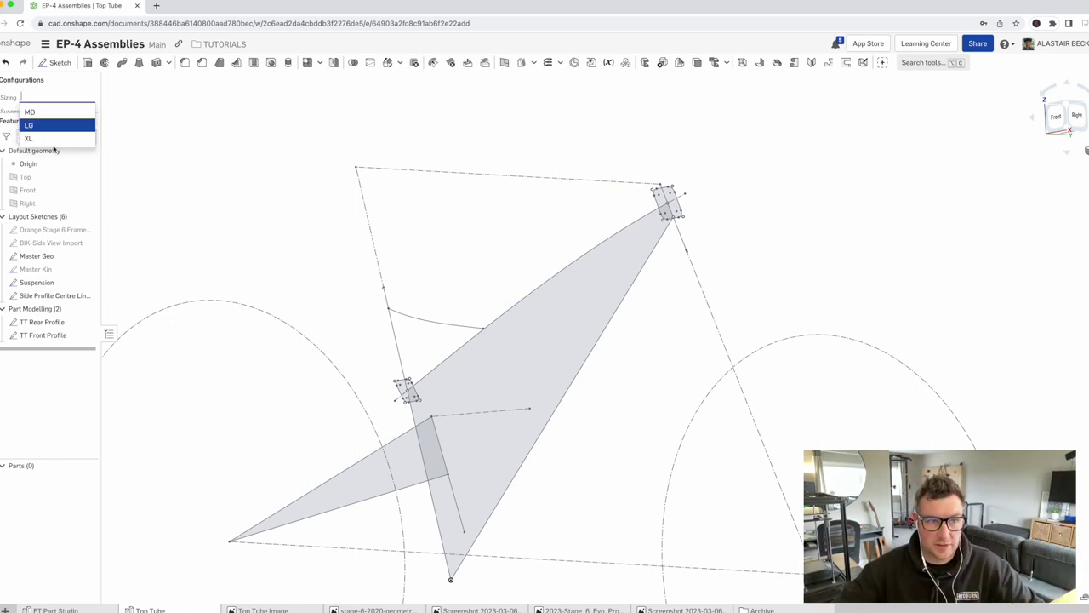
pyautogui.click(30, 139)
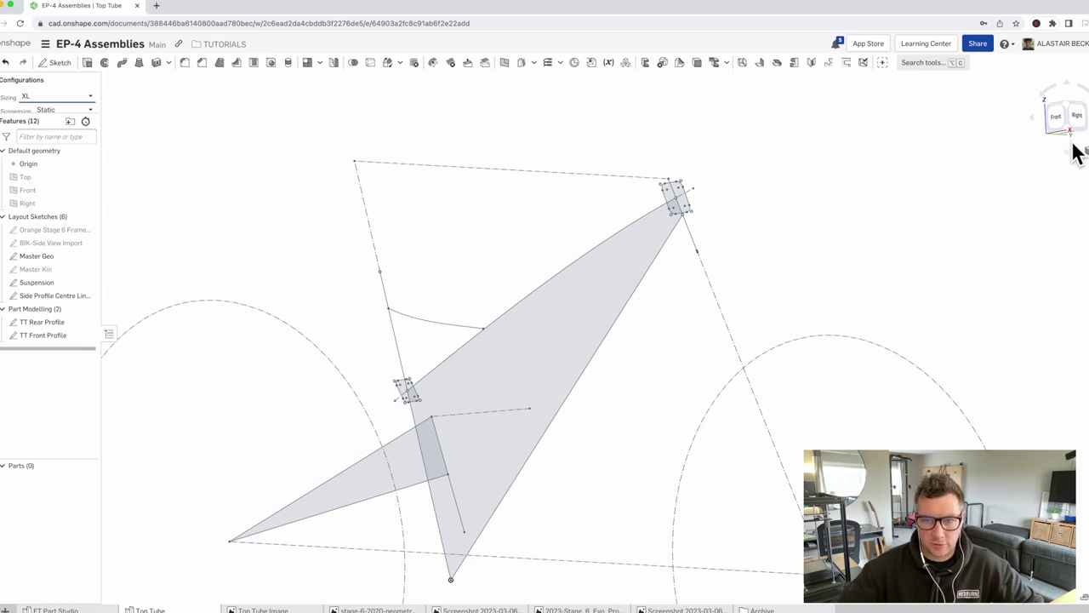
pyautogui.click(1078, 115)
pyautogui.click(55, 97)
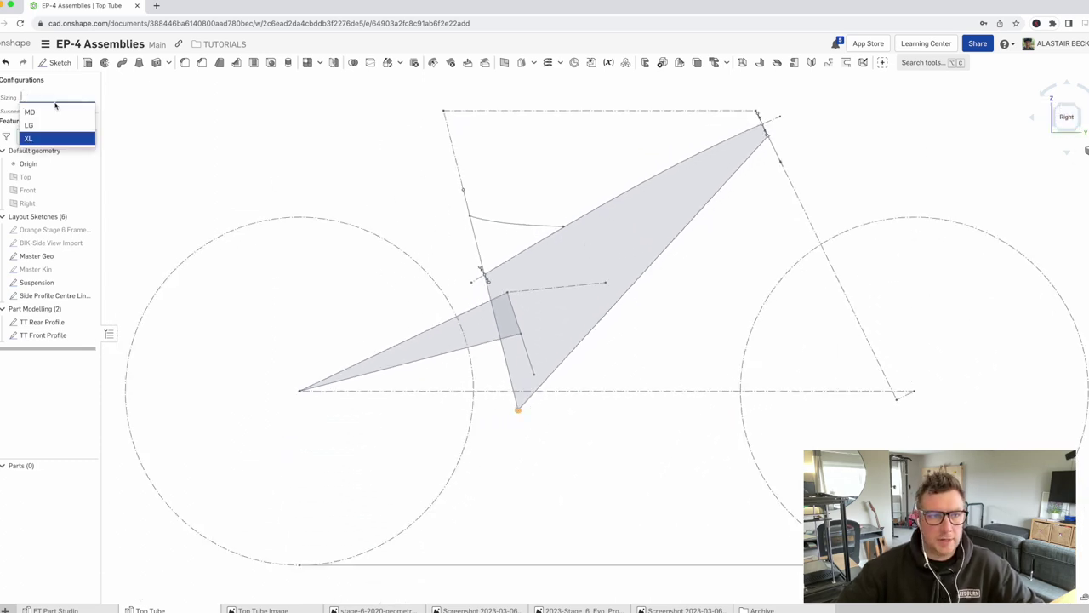
pyautogui.click(49, 111)
pyautogui.click(58, 96)
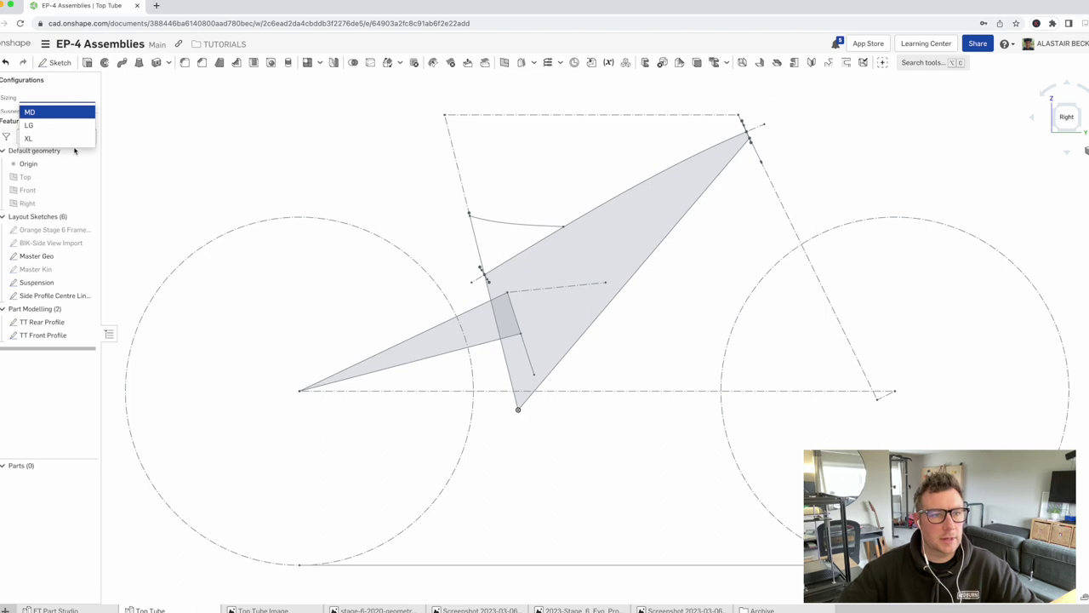
pyautogui.click(46, 139)
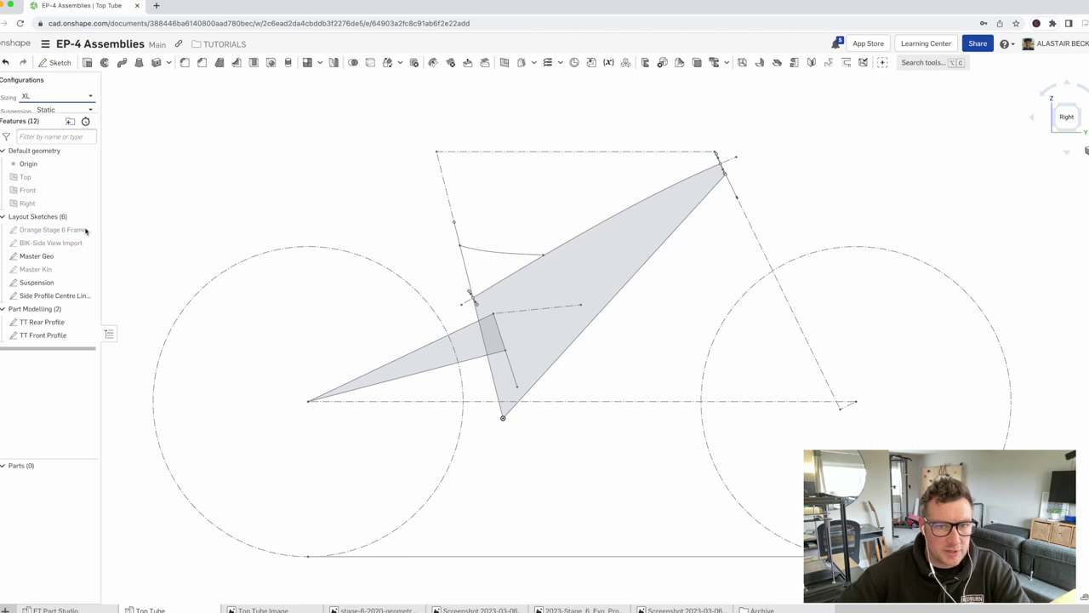
# Show the Orange Stage 6 Frame layout sketch behind the top tube geometry
pyautogui.click(88, 229)
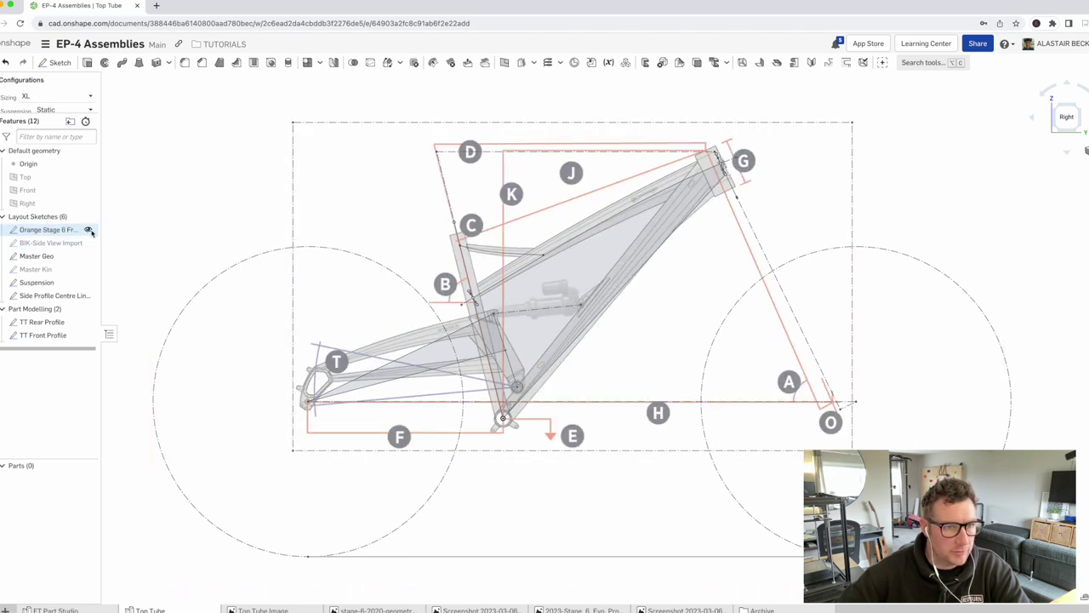
pyautogui.scroll(2, 686, 188)
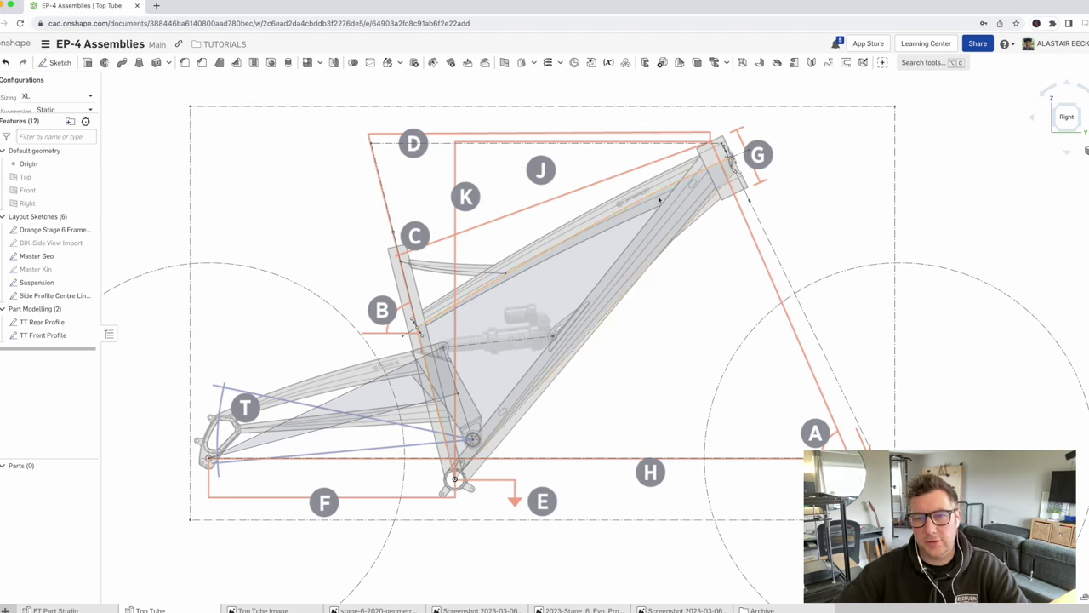
# Compare another frame size by switching the Sizing configuration to LG and back to XL
pyautogui.click(60, 97)
pyautogui.click(49, 130)
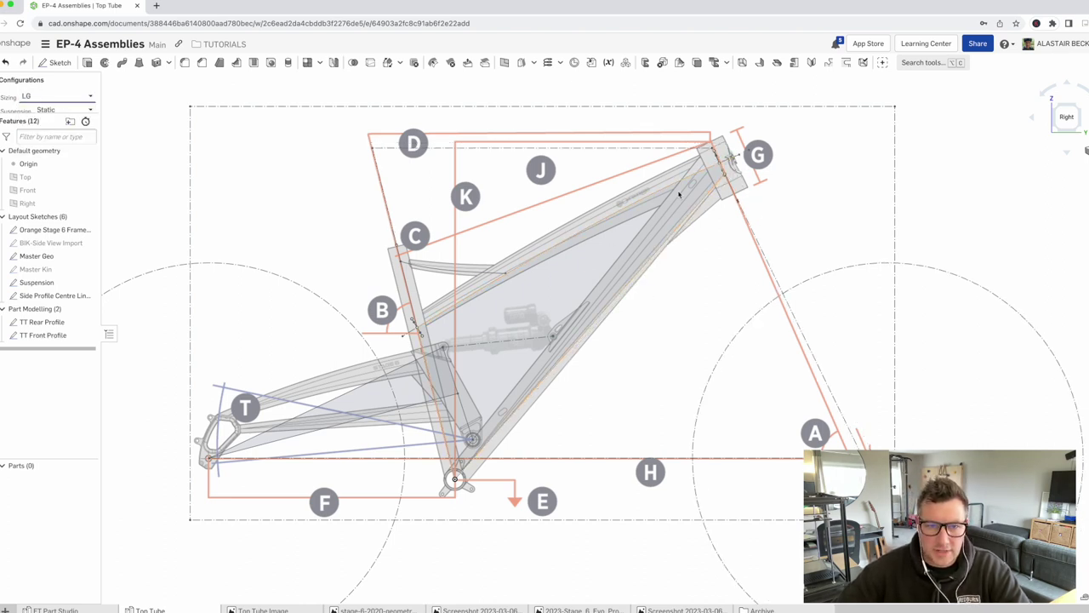
pyautogui.click(42, 99)
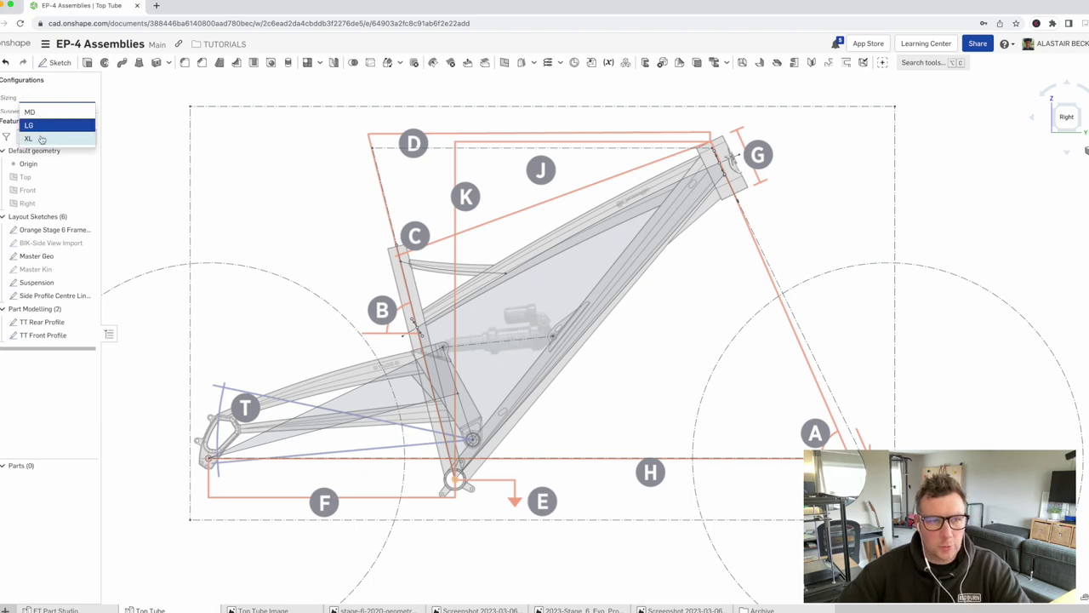
pyautogui.click(41, 138)
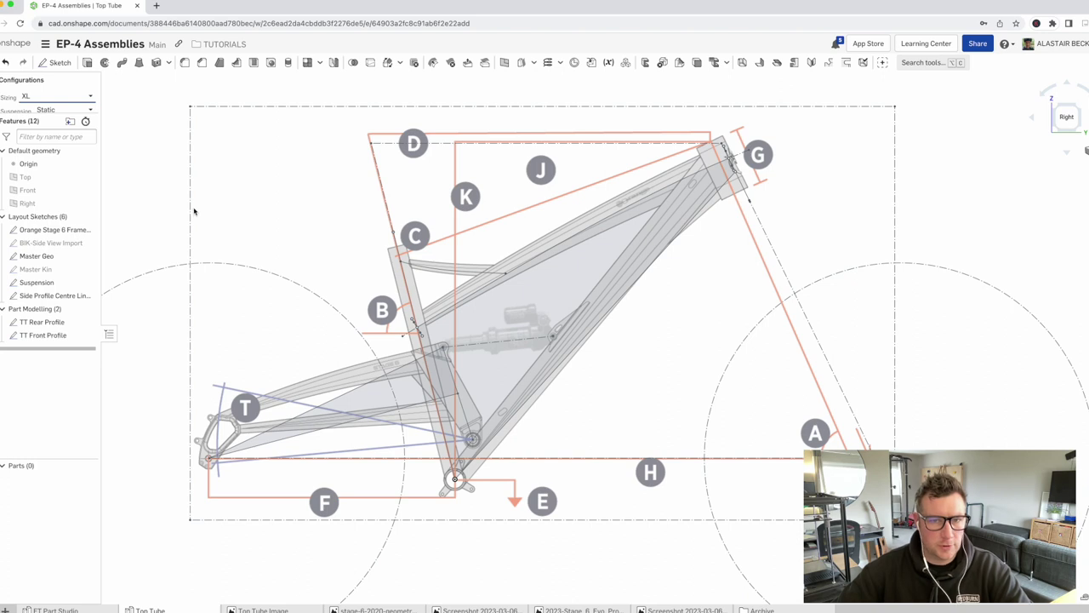
# Hide the Orange Stage 6 Frame layout sketch and bring the top tube profile at the head tube end into close view
pyautogui.click(93, 230)
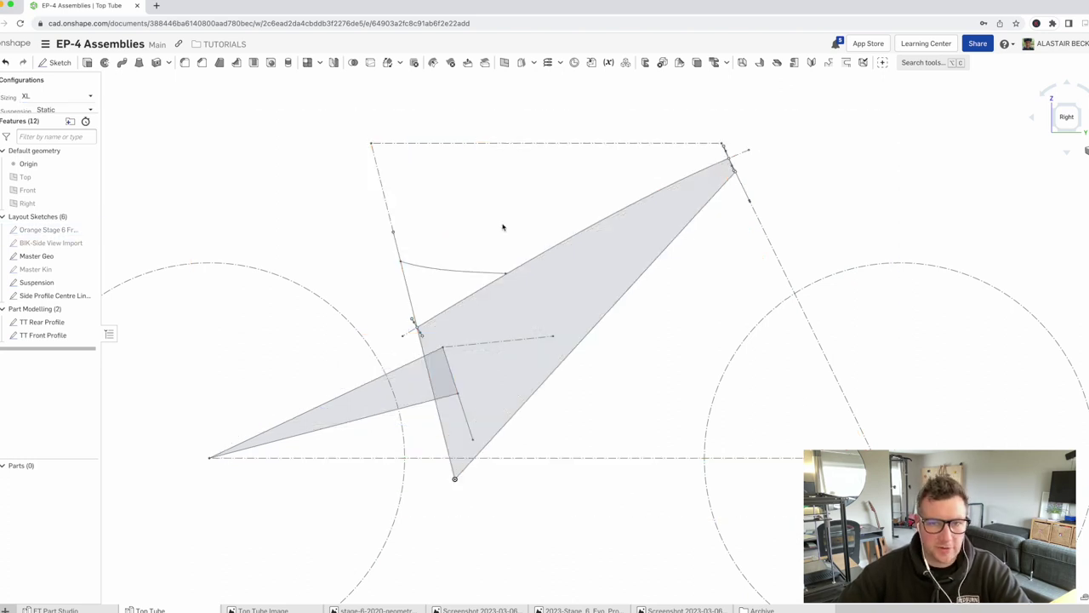
pyautogui.moveTo(647, 205)
pyautogui.mouseDown(button='right')
pyautogui.moveTo(758, 199)
pyautogui.moveTo(725, 191)
pyautogui.mouseUp(button='right')
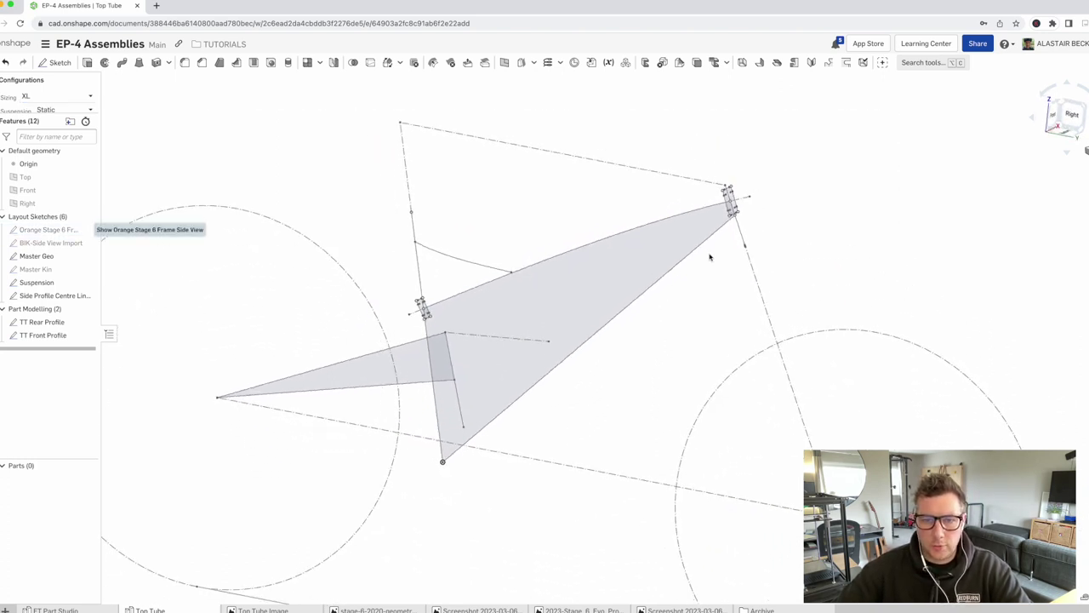
pyautogui.scroll(3, 710, 257)
pyautogui.scroll(-2, 724, 238)
pyautogui.scroll(4, 732, 216)
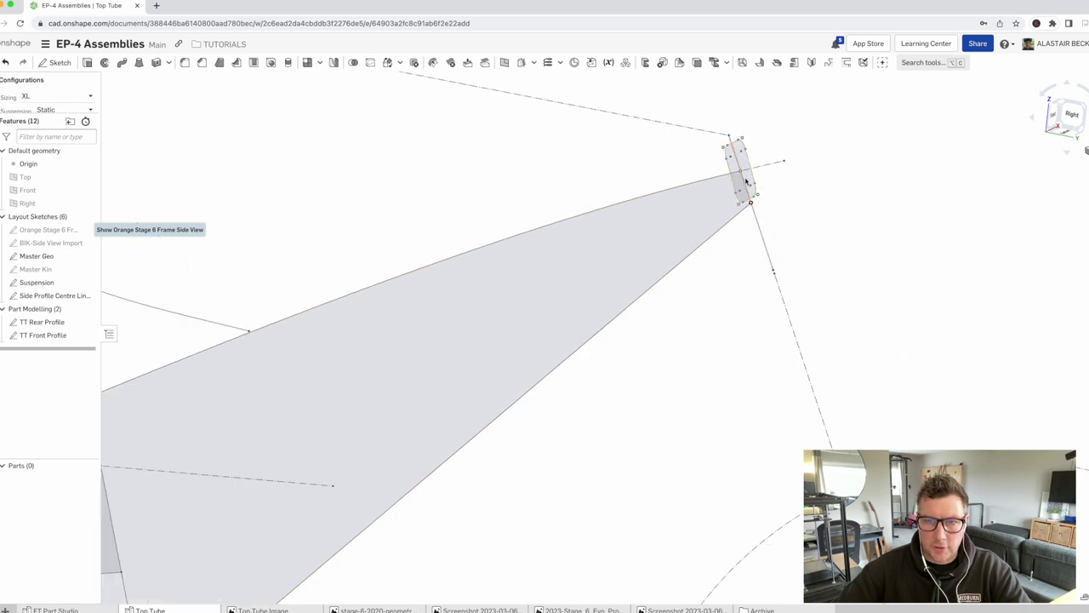
# Open the TT Rear Profile sketch, examine its dimensions and corner radii, and close it
pyautogui.rightClick(47, 325)
pyautogui.click(72, 346)
pyautogui.scroll(-3, 635, 222)
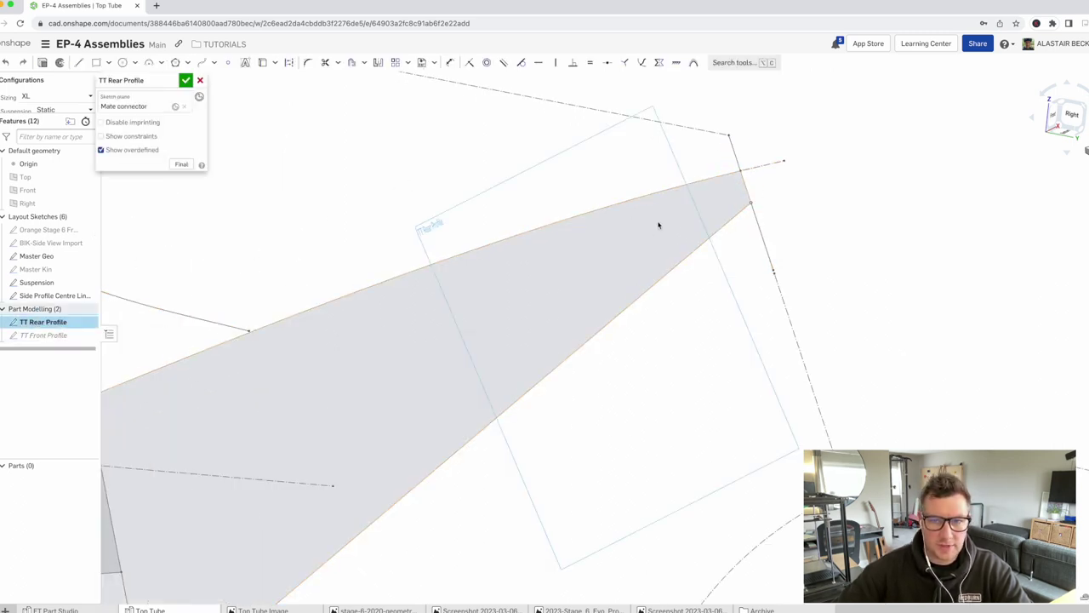
pyautogui.scroll(5, 309, 344)
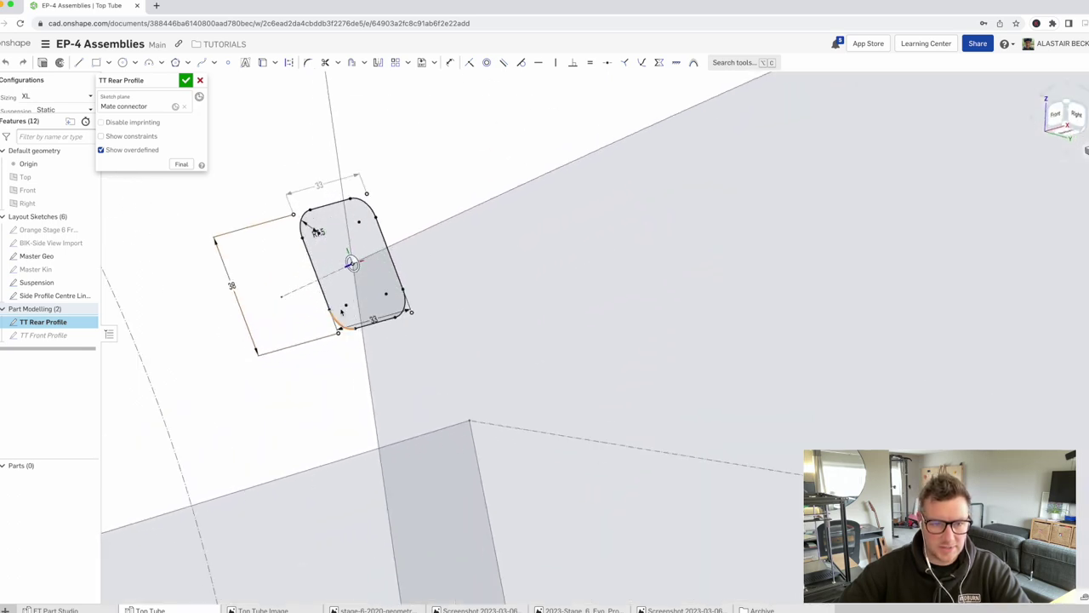
pyautogui.click(186, 80)
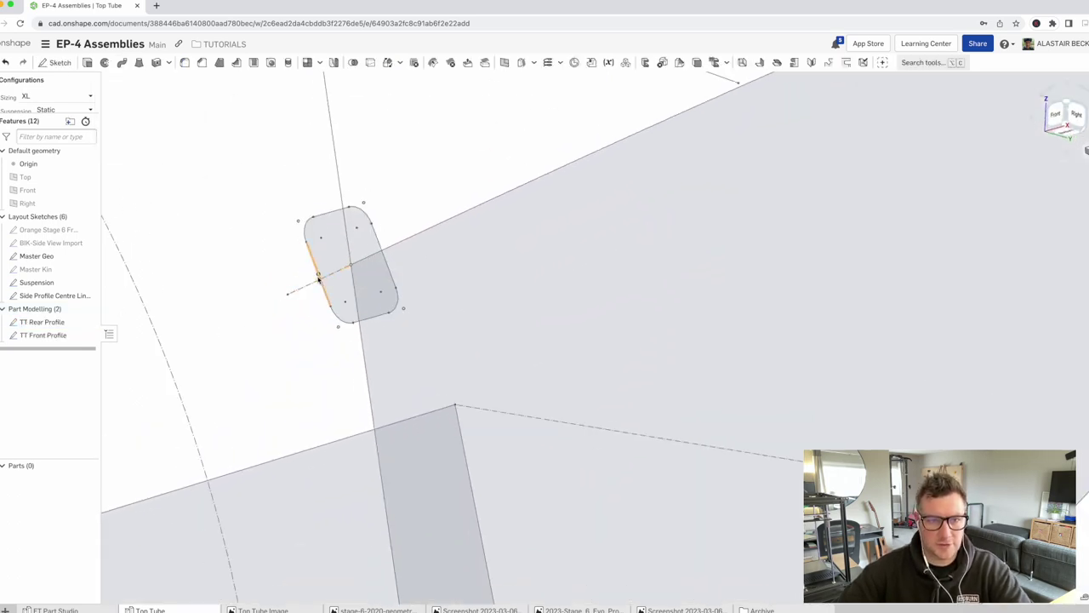
# Start a new sketch on the face of the TT Rear Profile at the seat tube end
pyautogui.scroll(-2, 341, 264)
pyautogui.moveTo(340, 264); pyautogui.dragTo(333, 151, button='right')
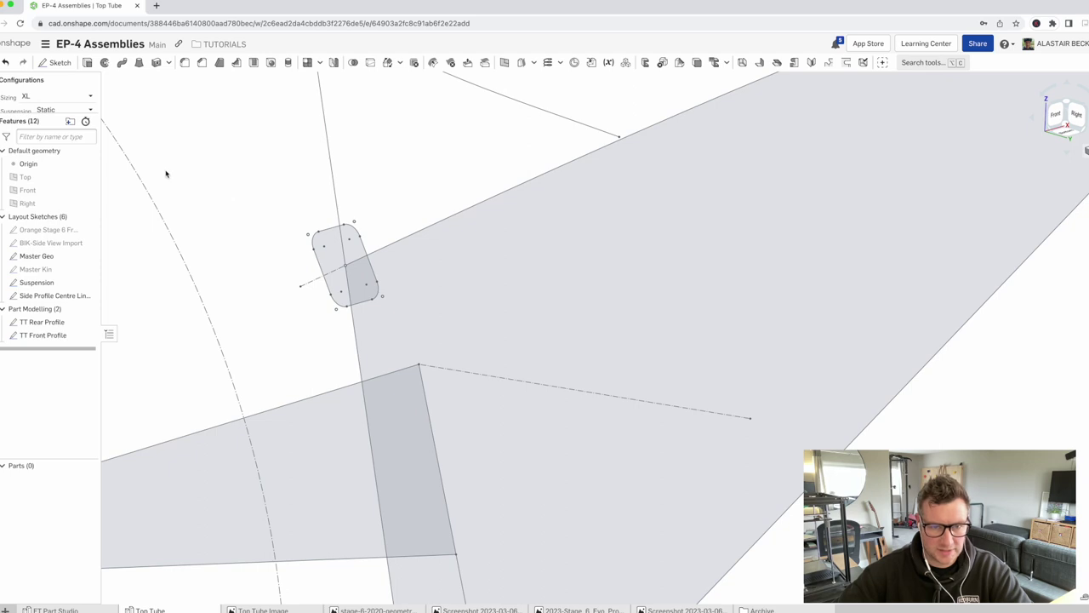
pyautogui.click(55, 62)
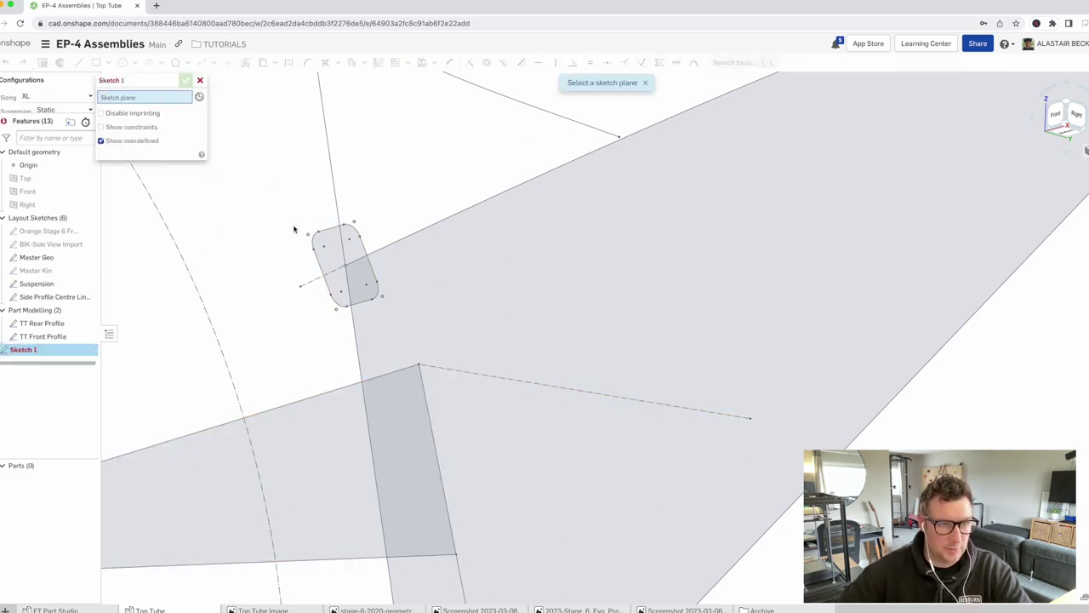
pyautogui.click(332, 238)
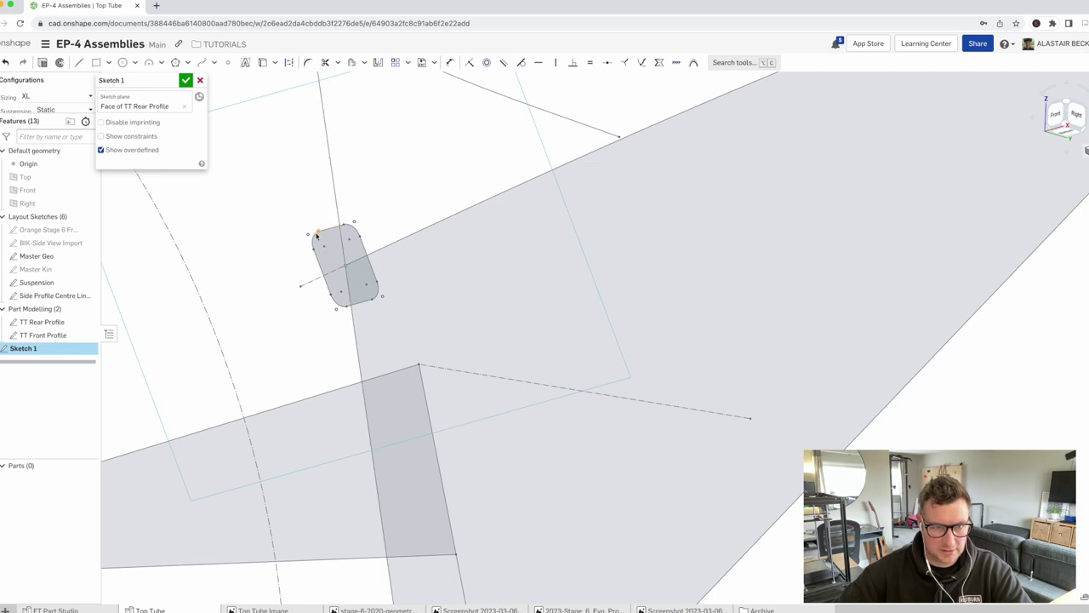
pyautogui.press('n')
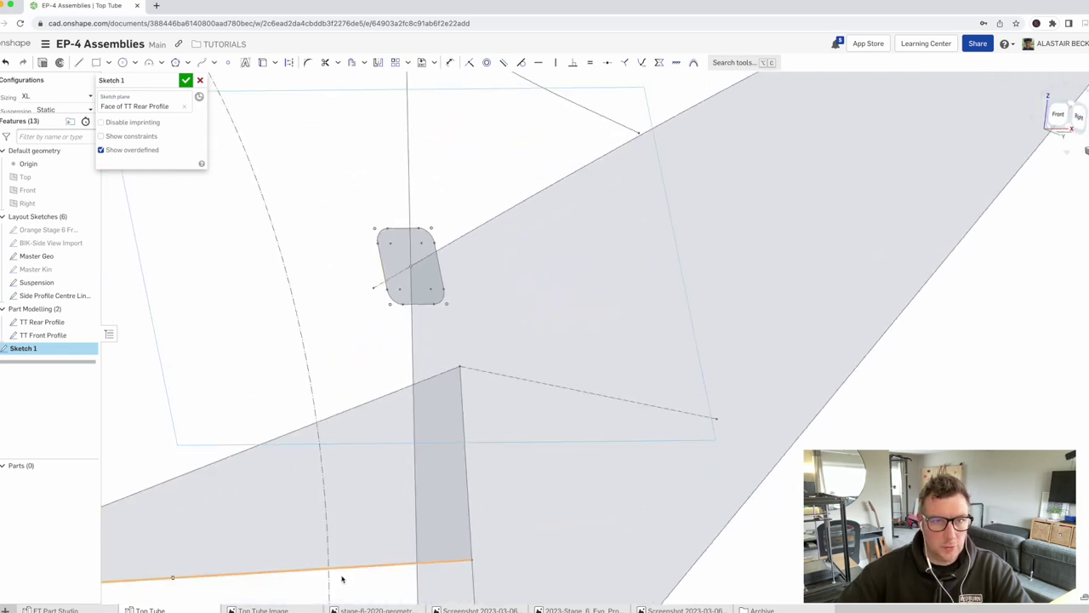
# Examine the top tube's faceted shape in the Top Tube Image reference photo and return to the open sketch
pyautogui.click(263, 609)
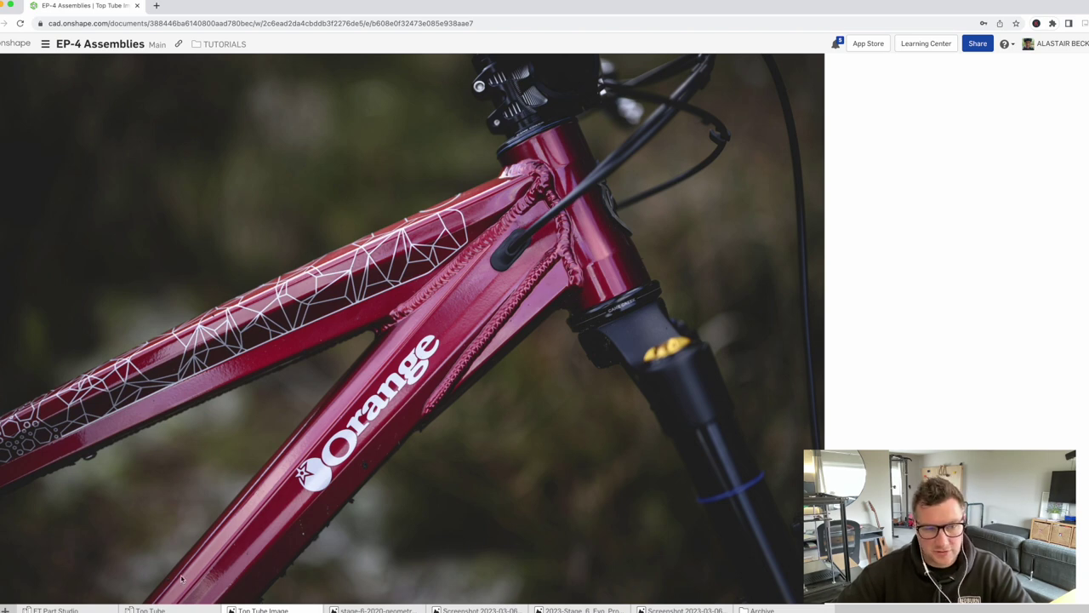
pyautogui.click(149, 610)
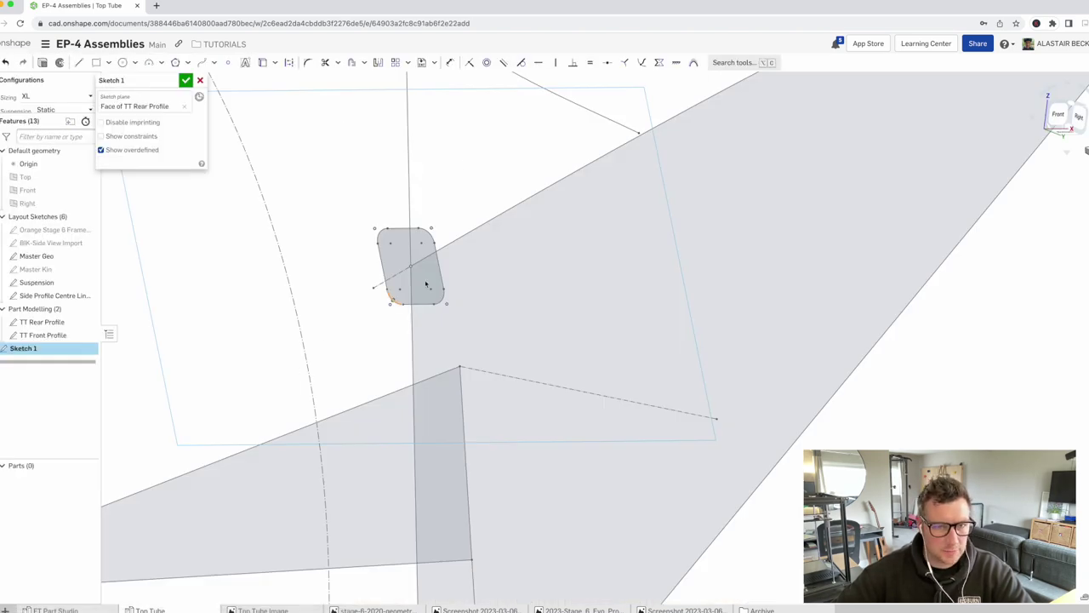
pyautogui.moveTo(462, 284); pyautogui.dragTo(410, 230)
pyautogui.press('Escape')
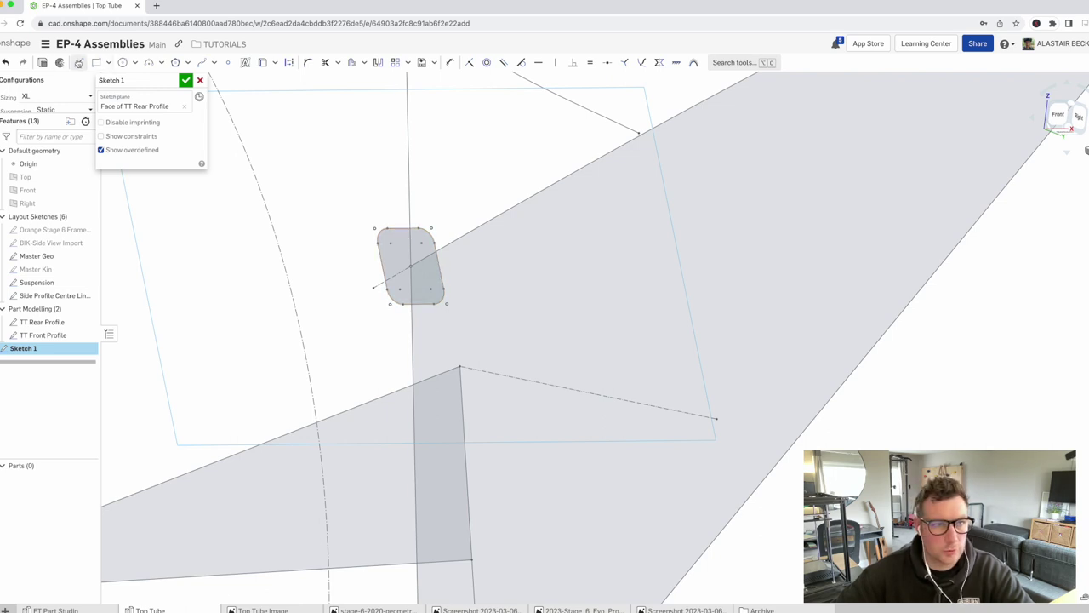
# Draw a construction centreline down the rear profile from the midpoint of its upper edge to the midpoint of its lower edge
pyautogui.scroll(2, 429, 262)
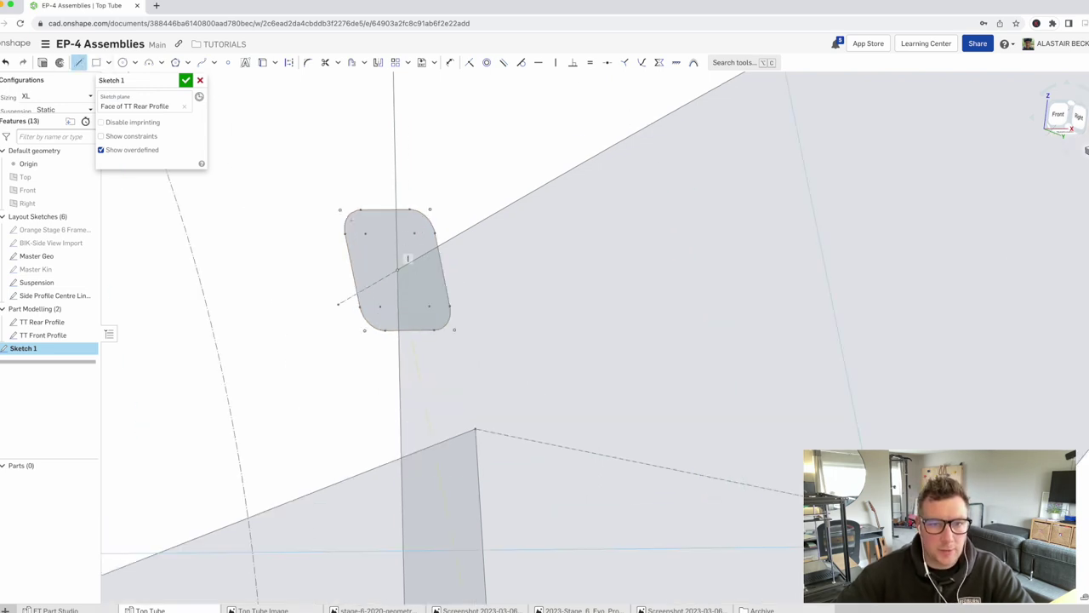
pyautogui.click(290, 64)
pyautogui.click(384, 210)
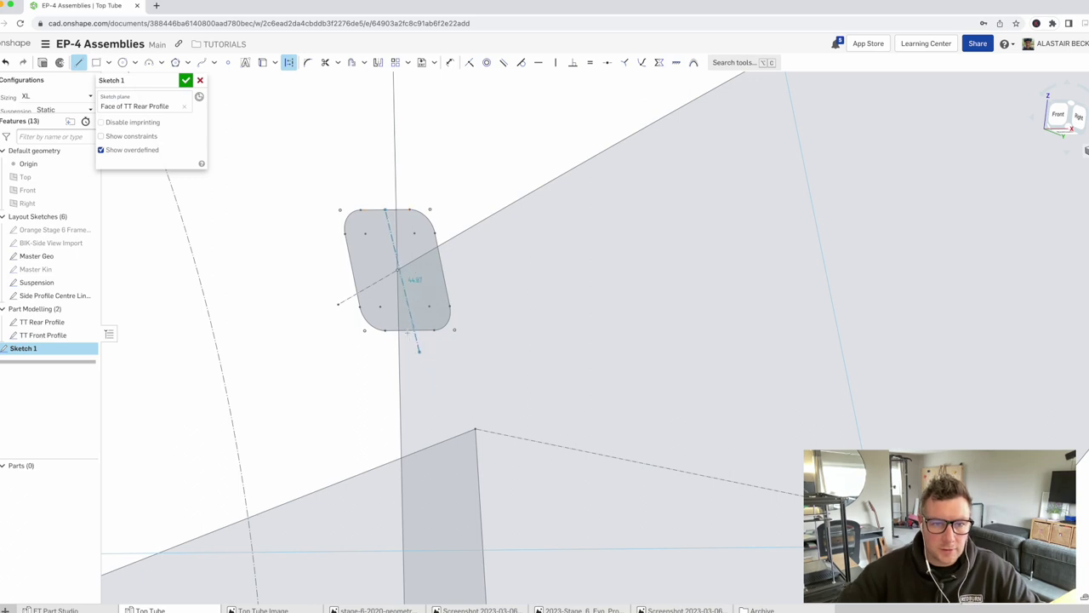
pyautogui.click(409, 329)
pyautogui.press('Escape')
pyautogui.press('l')
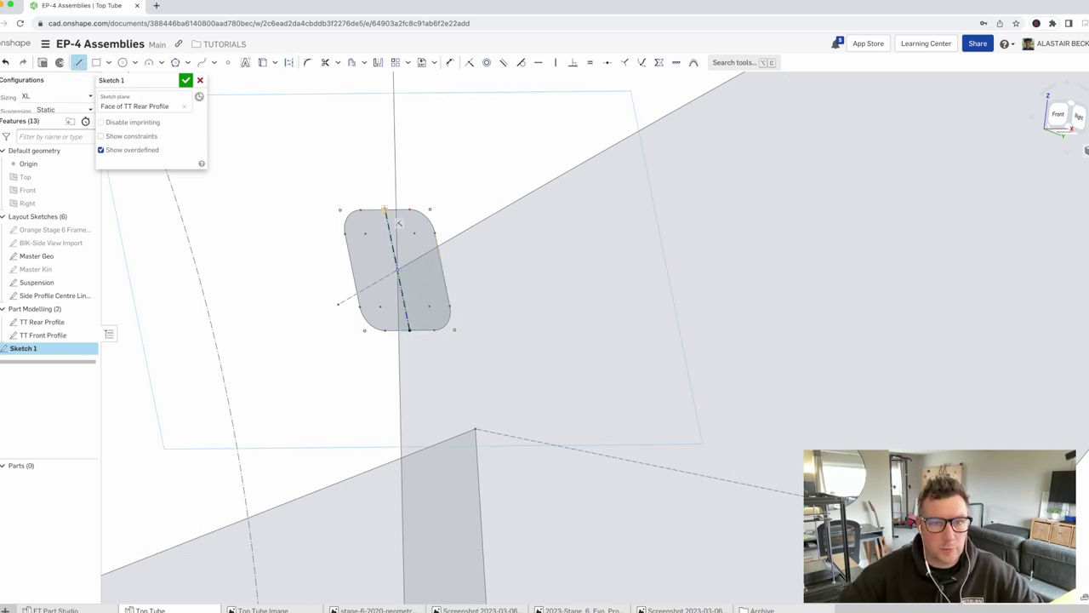
pyautogui.press('Escape')
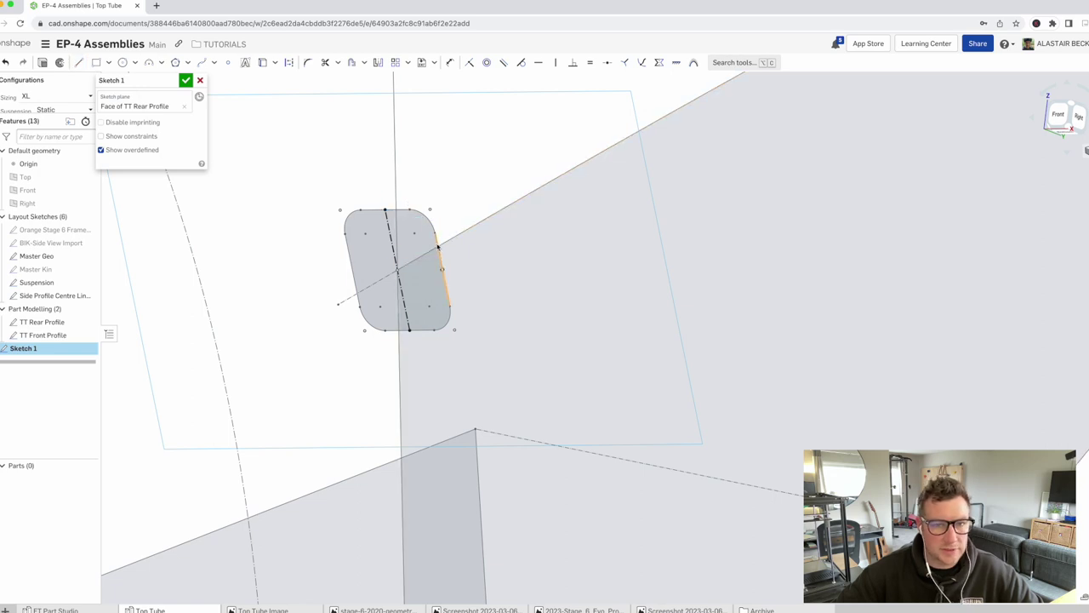
# Use the rear profile's straight side edge in the sketch and align both its endpoints horizontally with the centreline's ends
pyautogui.click(443, 255)
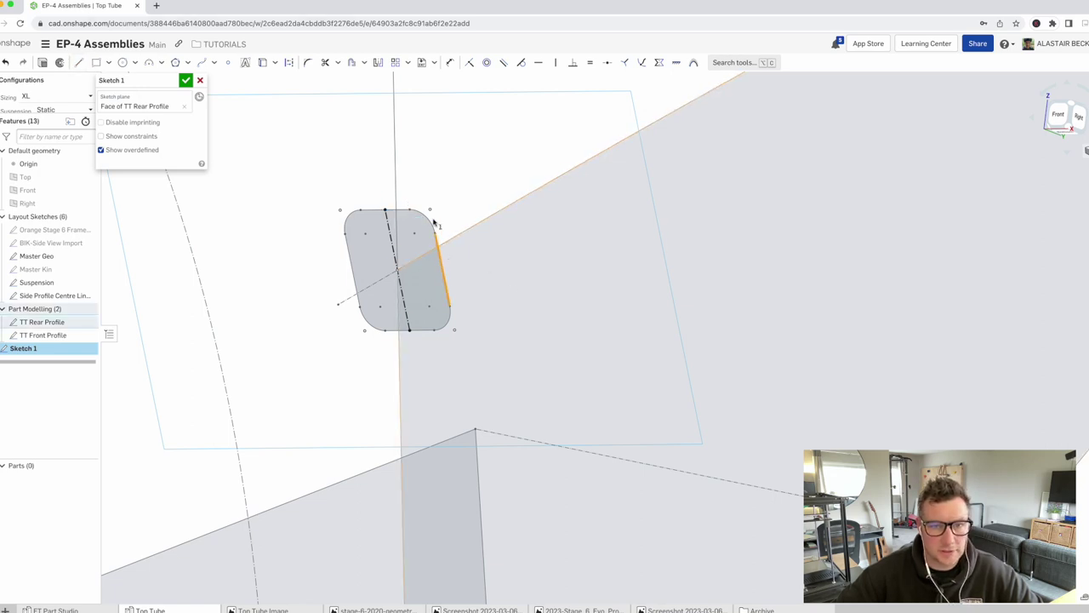
pyautogui.click(296, 231)
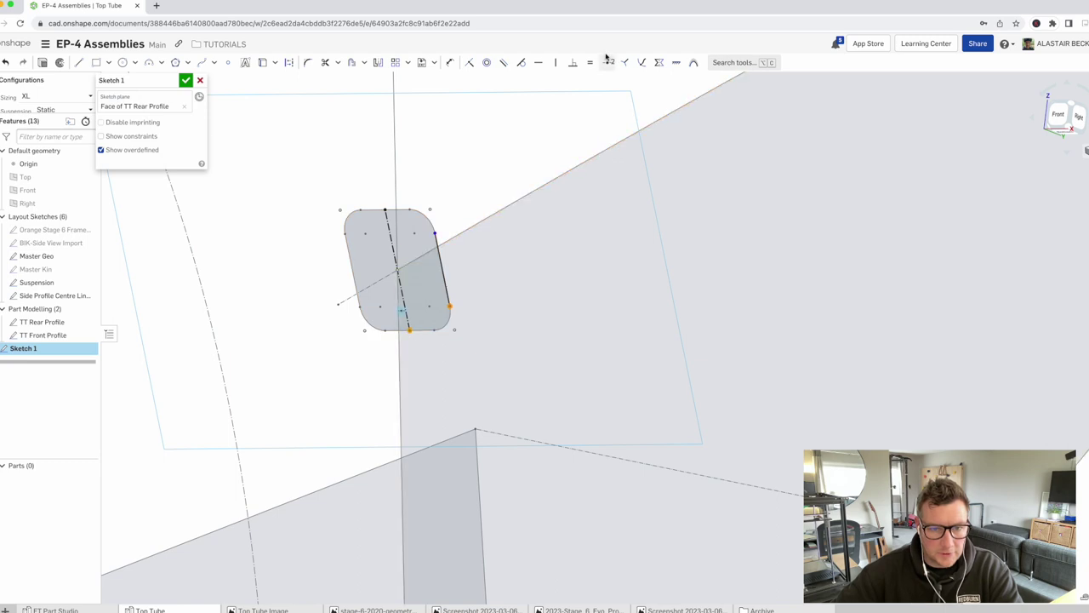
pyautogui.click(538, 62)
pyautogui.click(442, 271)
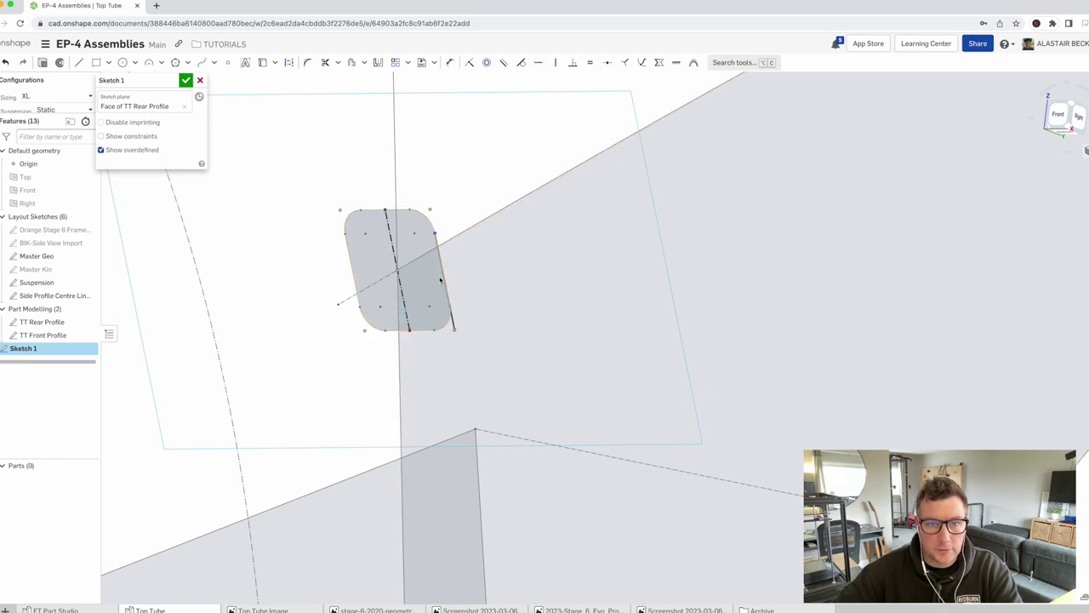
pyautogui.click(388, 210)
pyautogui.click(539, 61)
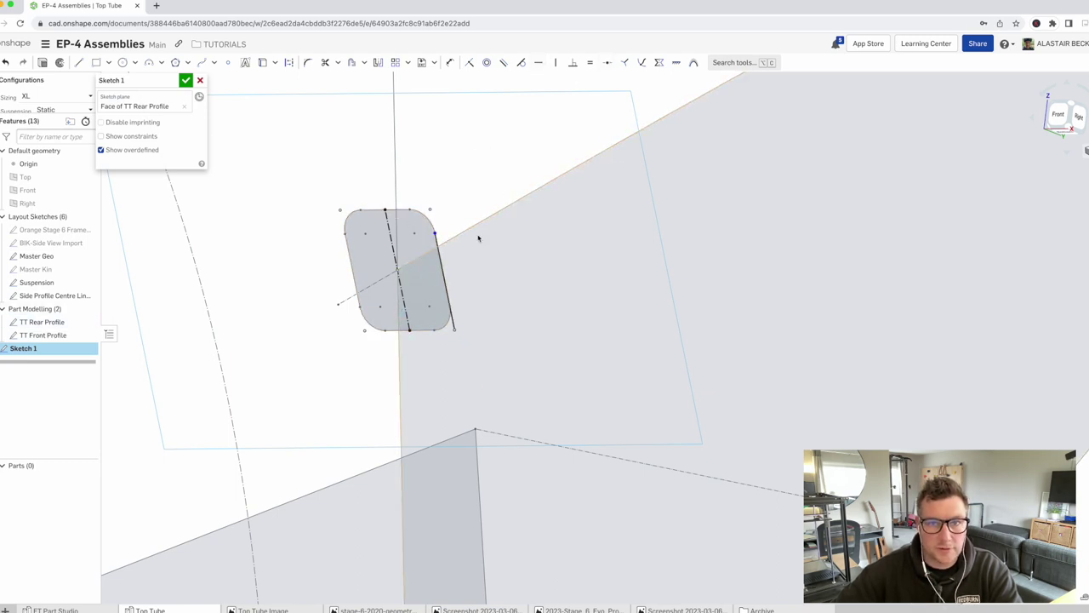
# Close the half-profile box with horizontal construction lines joining the upper and lower ends, and make the side line construction
pyautogui.click(78, 65)
pyautogui.click(289, 63)
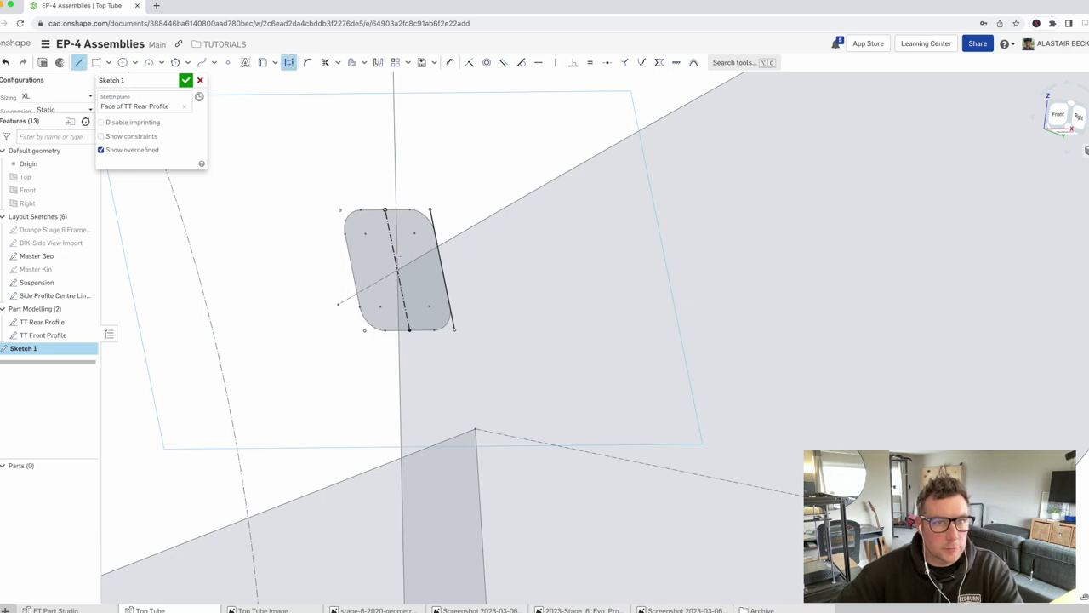
pyautogui.click(385, 210)
pyautogui.click(431, 209)
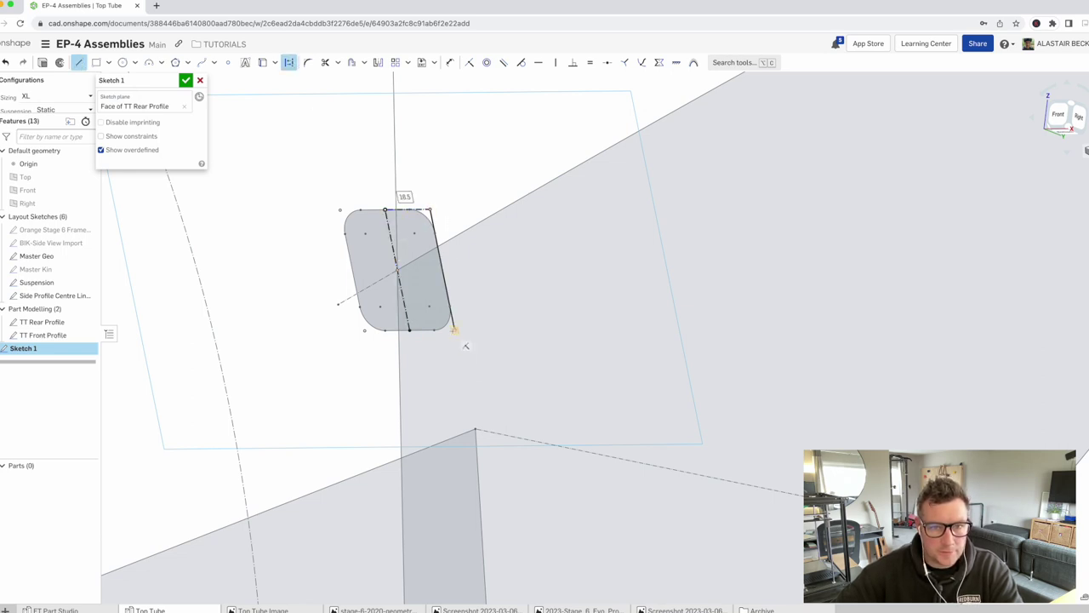
pyautogui.press('Escape')
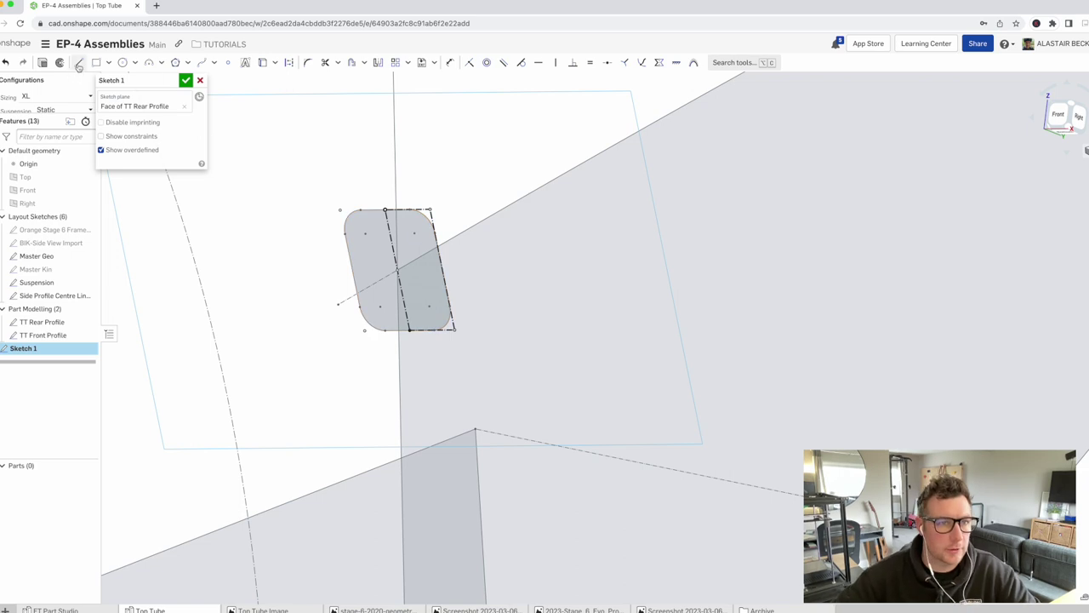
# Draw a faceted half-profile line chain from the upper centre point down the side line, stepping inward, and along the base to the centreline
pyautogui.scroll(3, 397, 224)
pyautogui.click(384, 209)
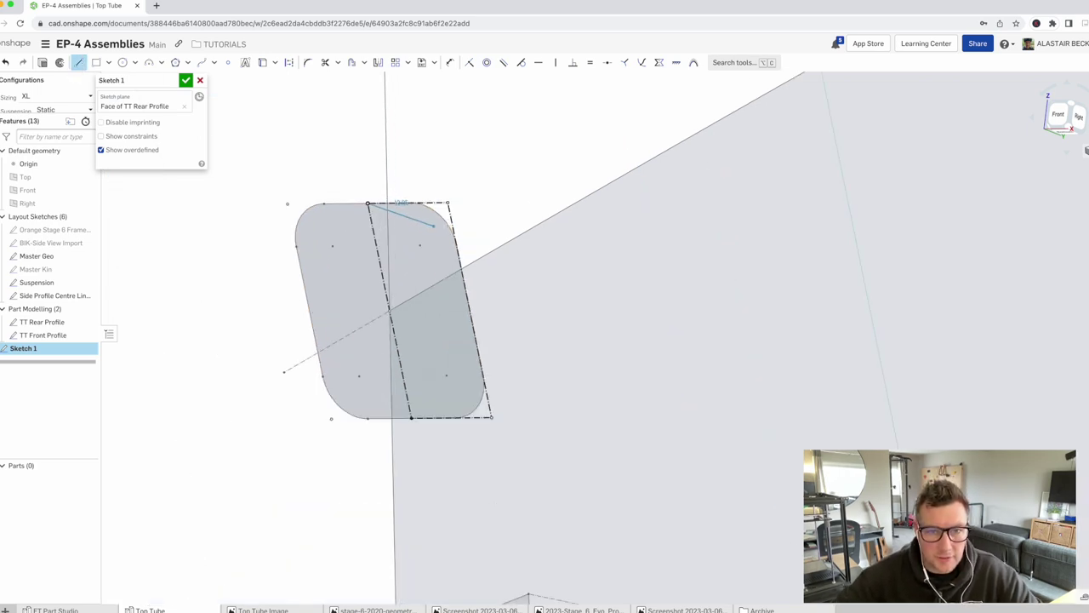
pyautogui.click(460, 271)
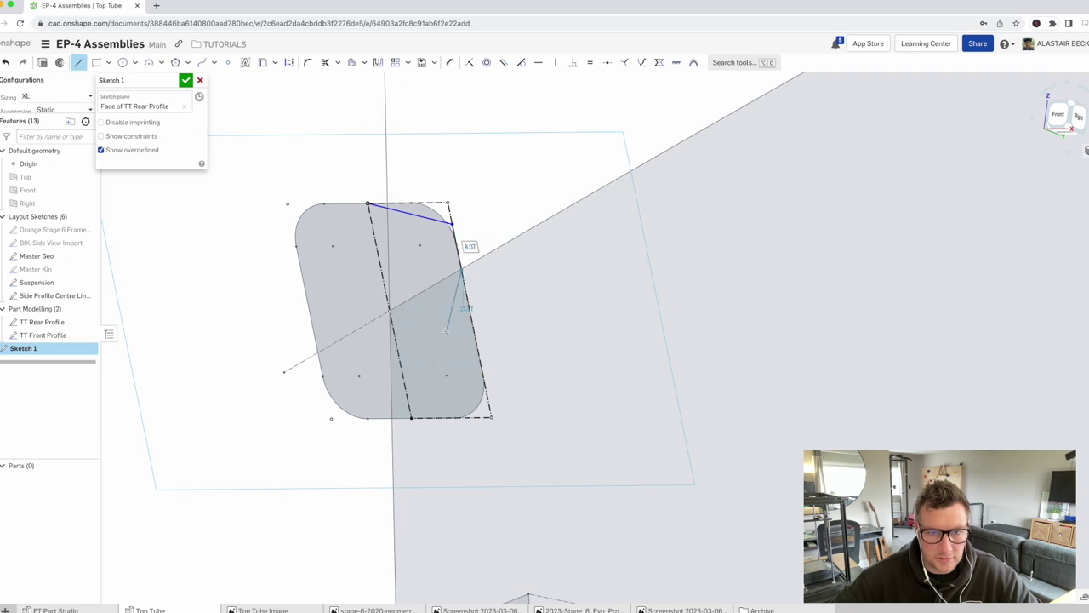
pyautogui.click(444, 328)
pyautogui.click(461, 416)
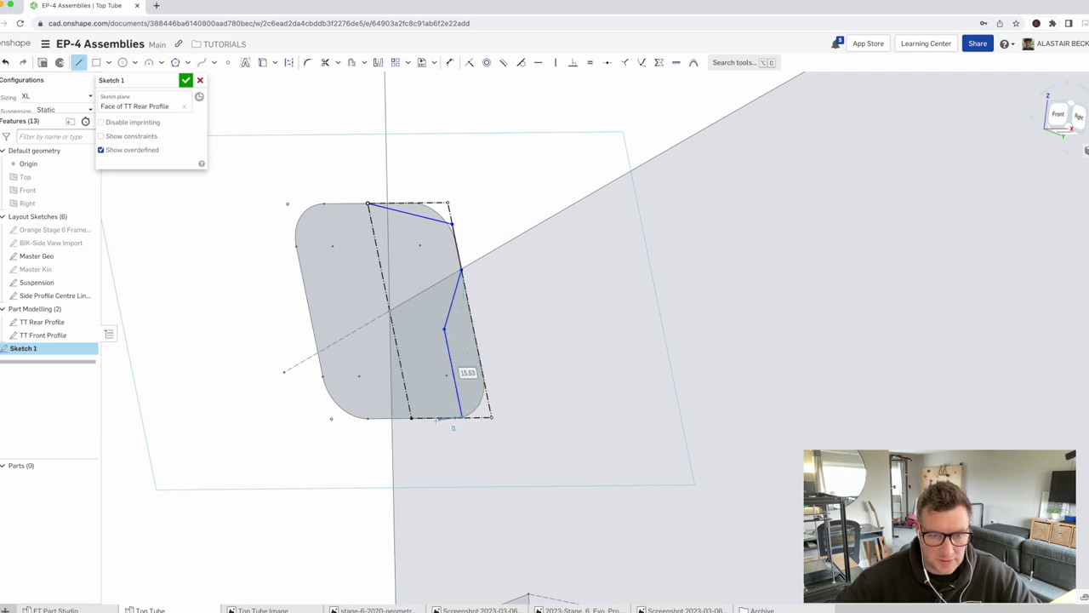
pyautogui.press('Escape')
# View the sketch face-on and dimension the outer end of the sloping top line 4 mm below the construction box's upper corner
pyautogui.scroll(-5, 477, 272)
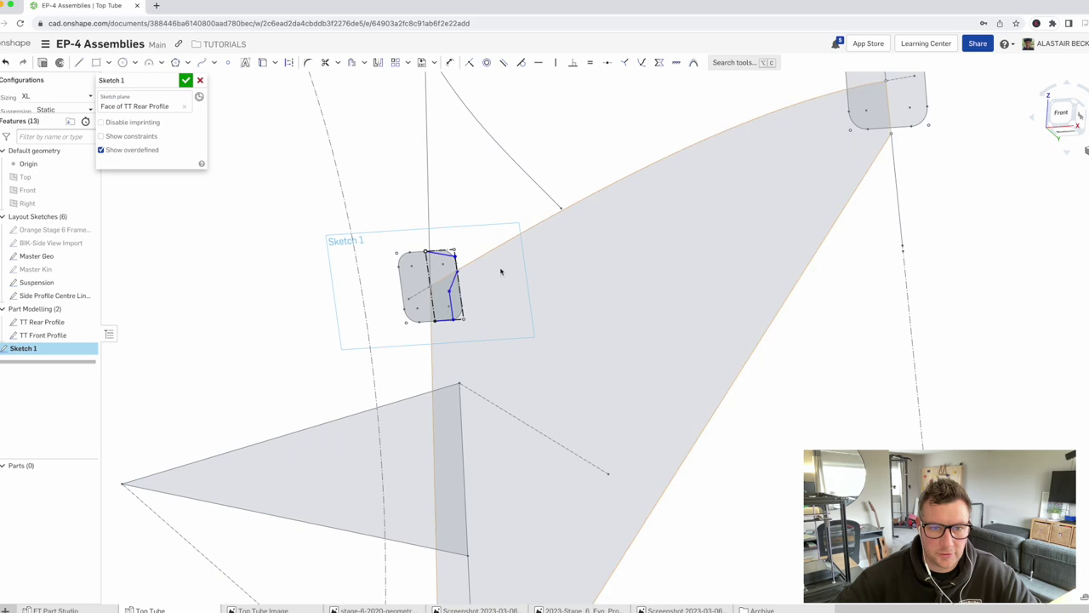
pyautogui.rightClick(475, 193)
pyautogui.click(522, 288)
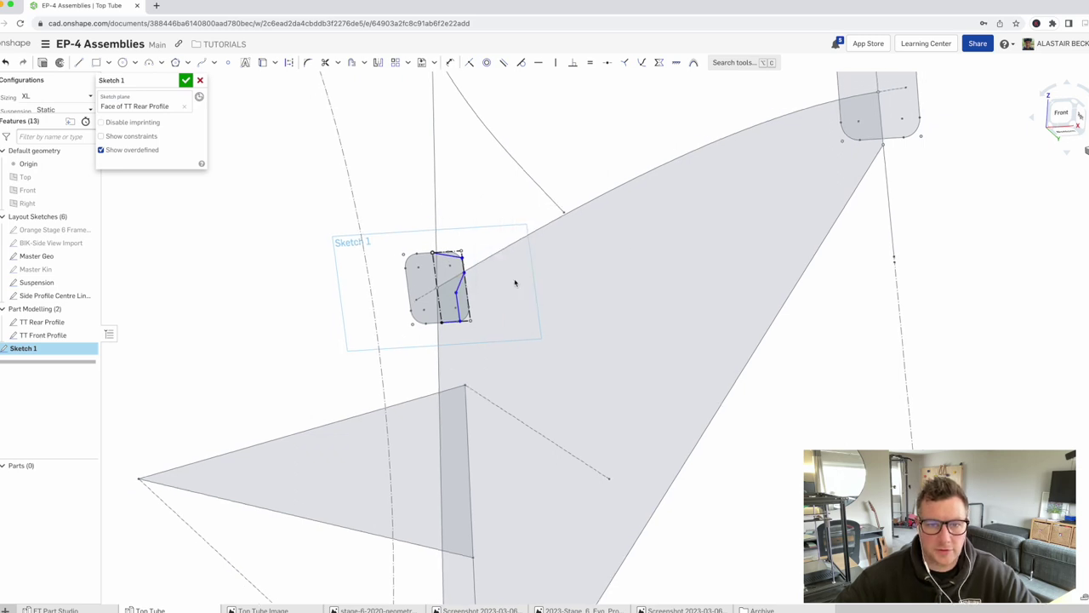
pyautogui.scroll(6, 658, 349)
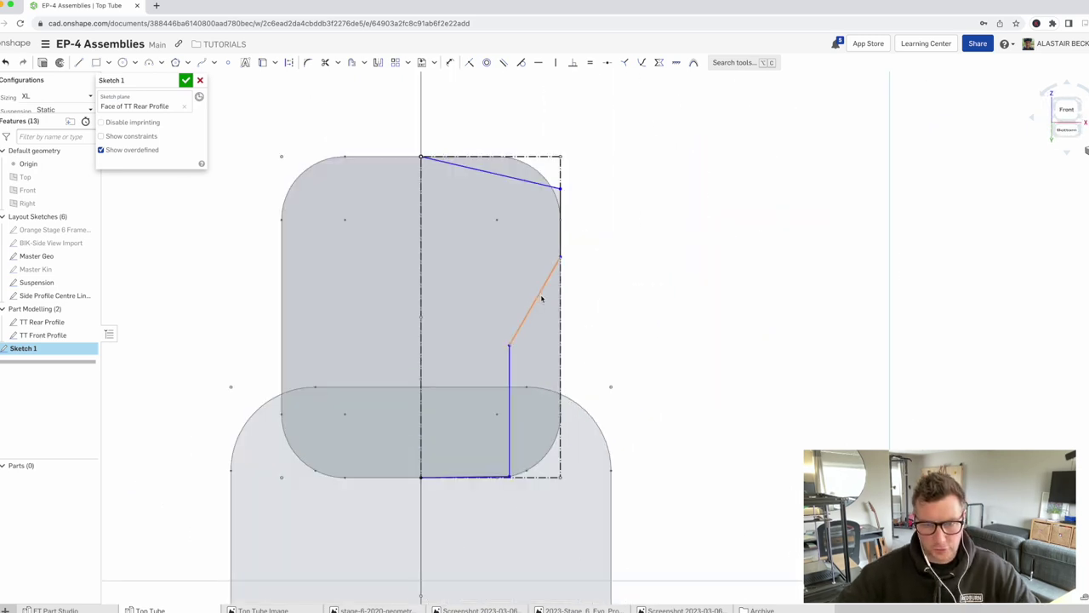
pyautogui.press('d')
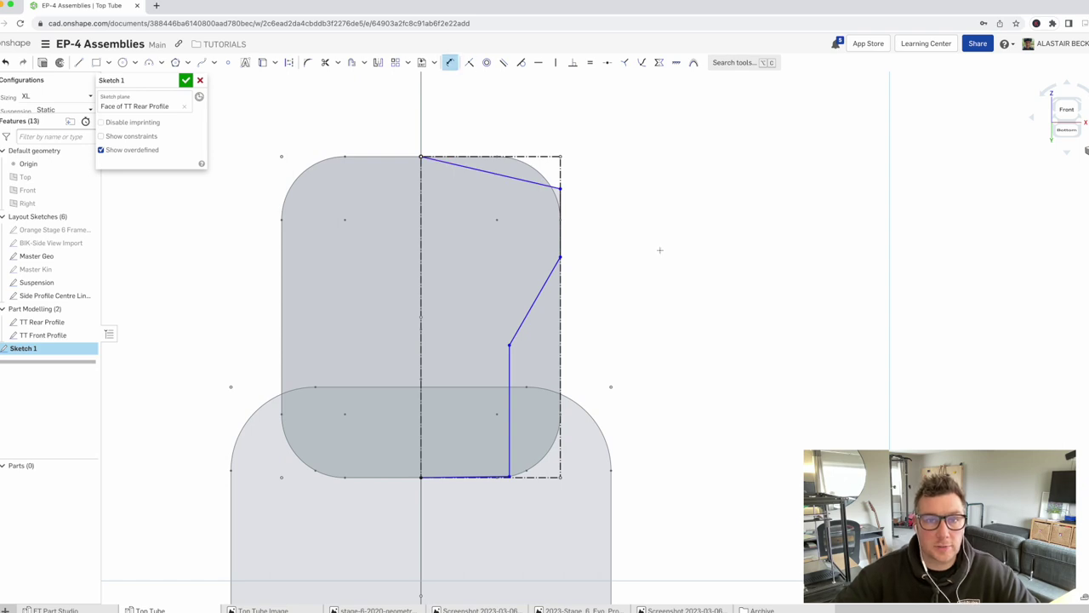
pyautogui.click(562, 185)
pyautogui.click(560, 157)
pyautogui.click(591, 170)
pyautogui.write('4')
pyautogui.press('Return')
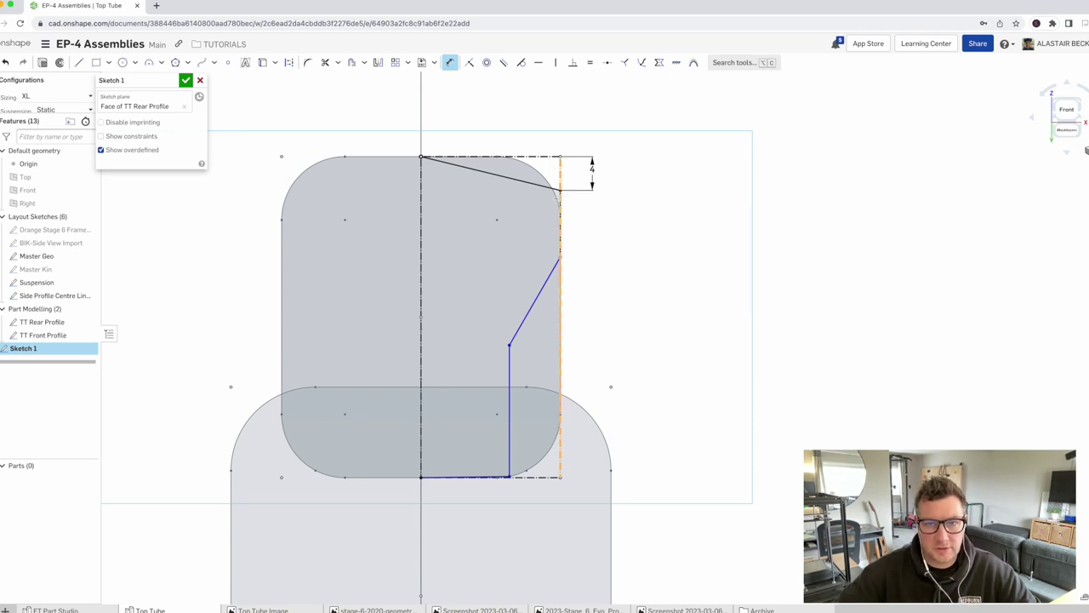
# Dimension the straight side segment below the sloping top line at 8 mm
pyautogui.click(561, 257)
pyautogui.click(596, 228)
pyautogui.write('8')
pyautogui.press('Return')
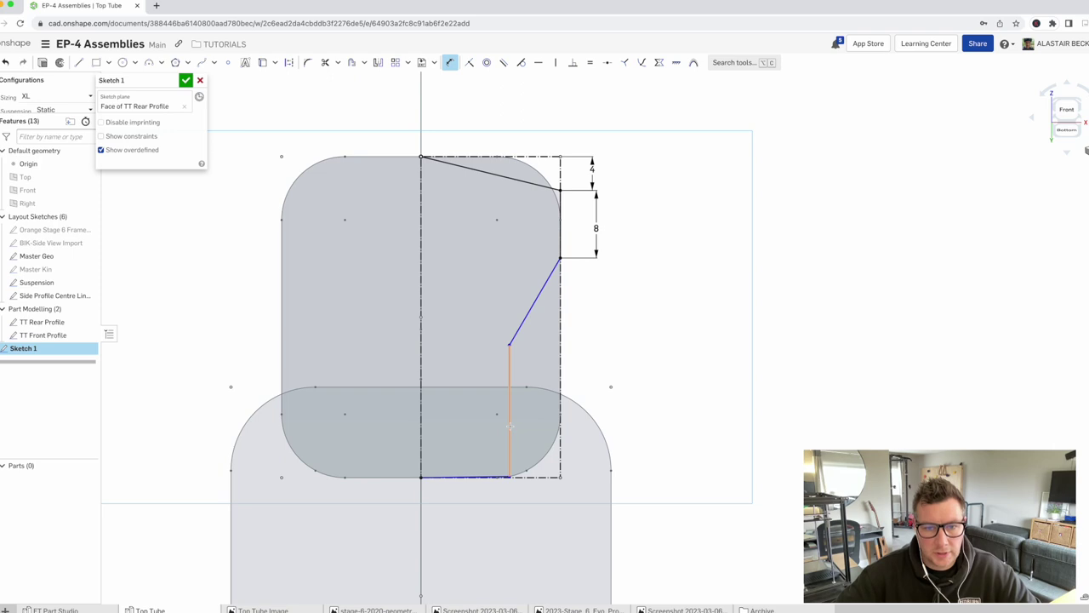
# Dimension the inner vertical line of the half-profile at 13 mm
pyautogui.click(510, 361)
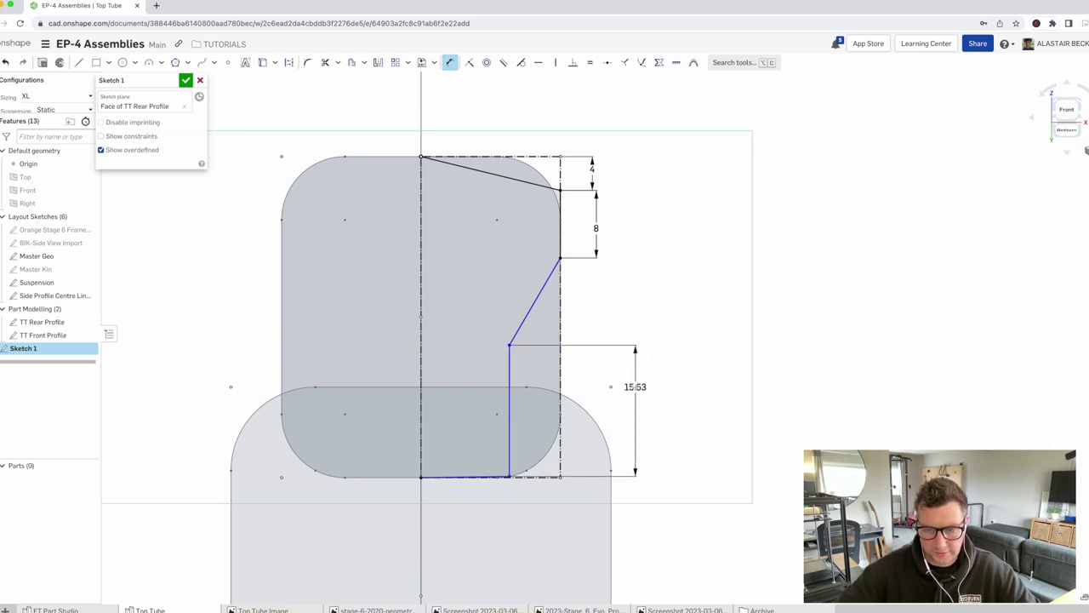
pyautogui.click(635, 386)
pyautogui.write('13')
pyautogui.press('Return')
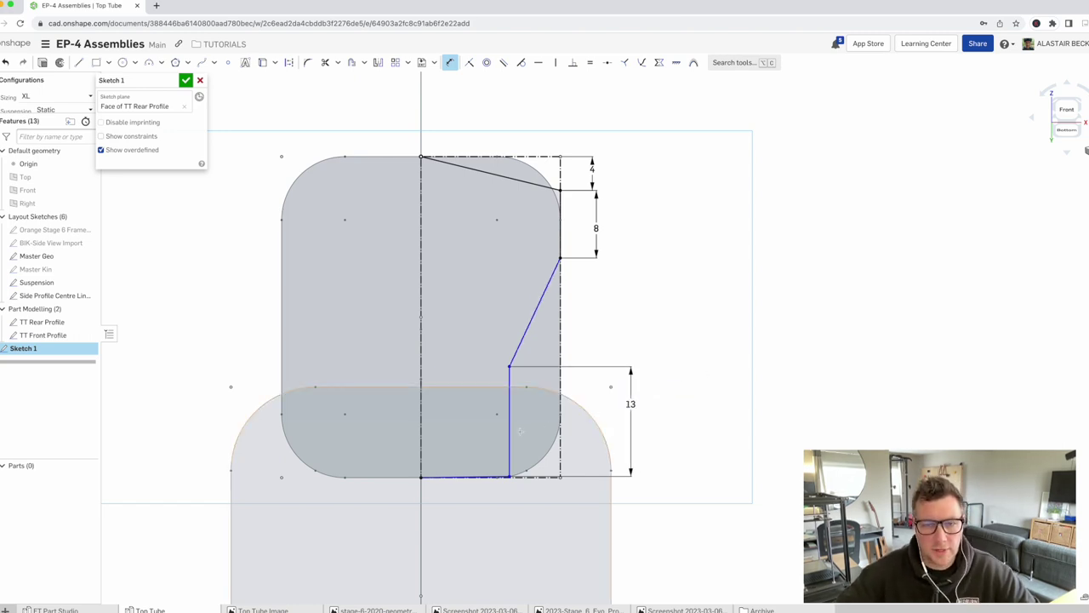
# Make the lower end of the inner vertical line coincident with the construction box's base line
pyautogui.scroll(5, 511, 475)
pyautogui.click(516, 473)
pyautogui.click(536, 462)
pyautogui.press('i')
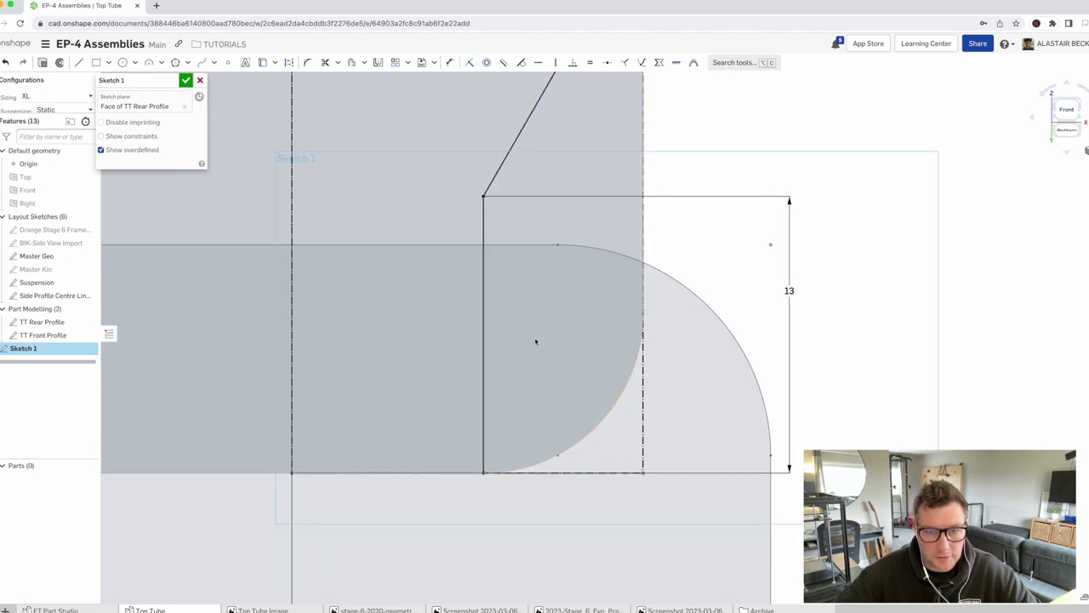
pyautogui.scroll(-3, 535, 341)
pyautogui.scroll(-1, 511, 421)
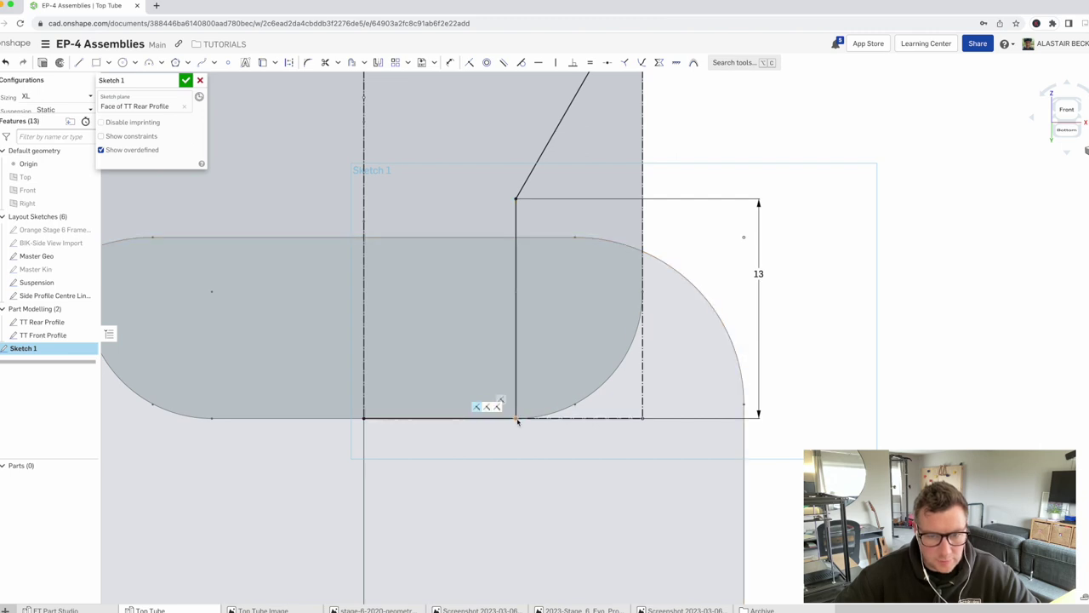
# Try deleting the inner vertical line, and undo the deletion
pyautogui.scroll(-3, 515, 413)
pyautogui.scroll(2, 504, 394)
pyautogui.click(511, 366)
pyautogui.press('Delete')
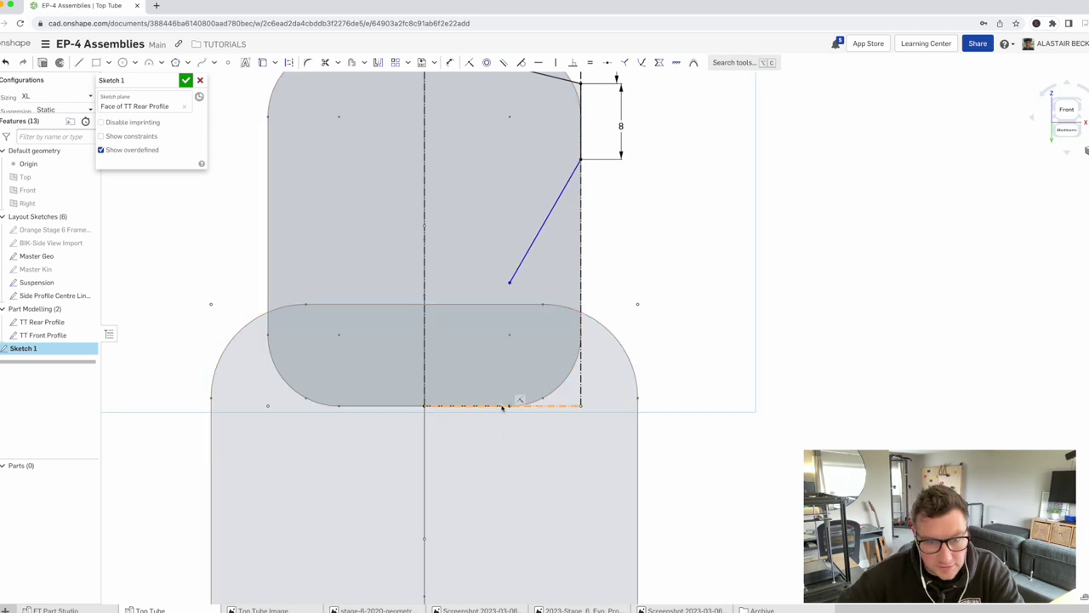
pyautogui.rightClick(500, 406)
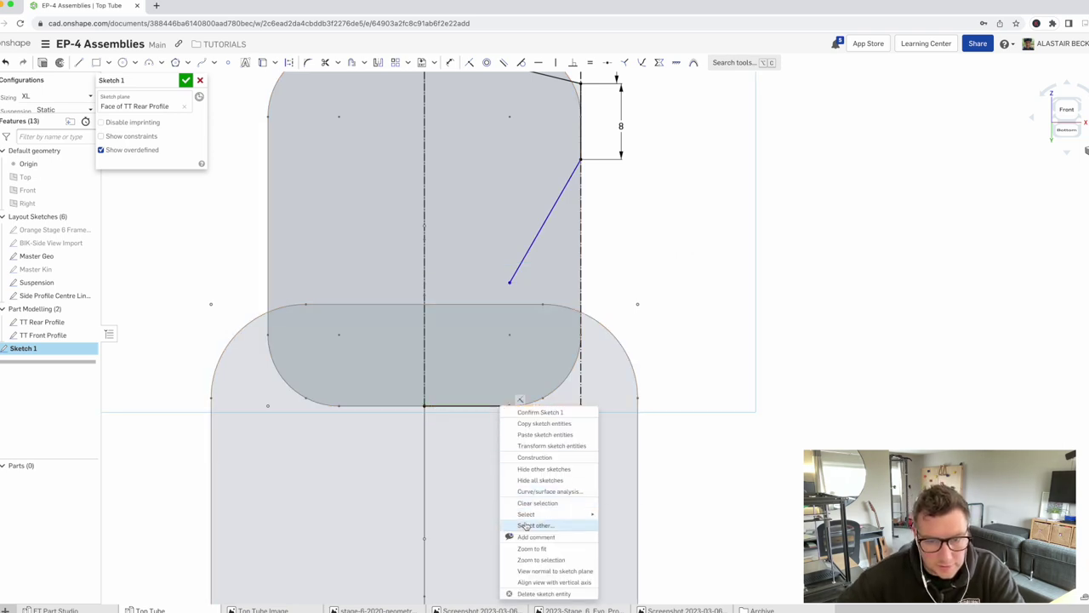
pyautogui.hotkey('ctrl', 'z')
pyautogui.press('Escape')
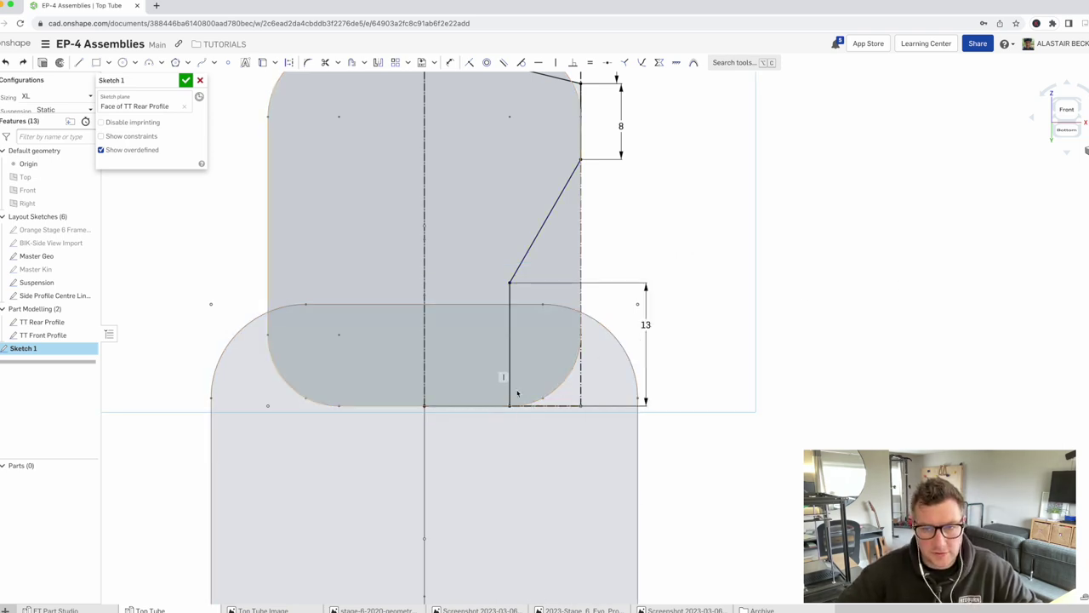
# Delete the solid base line overlapping the construction base, along with the inner vertical line
pyautogui.rightClick(491, 408)
pyautogui.click(852, 354)
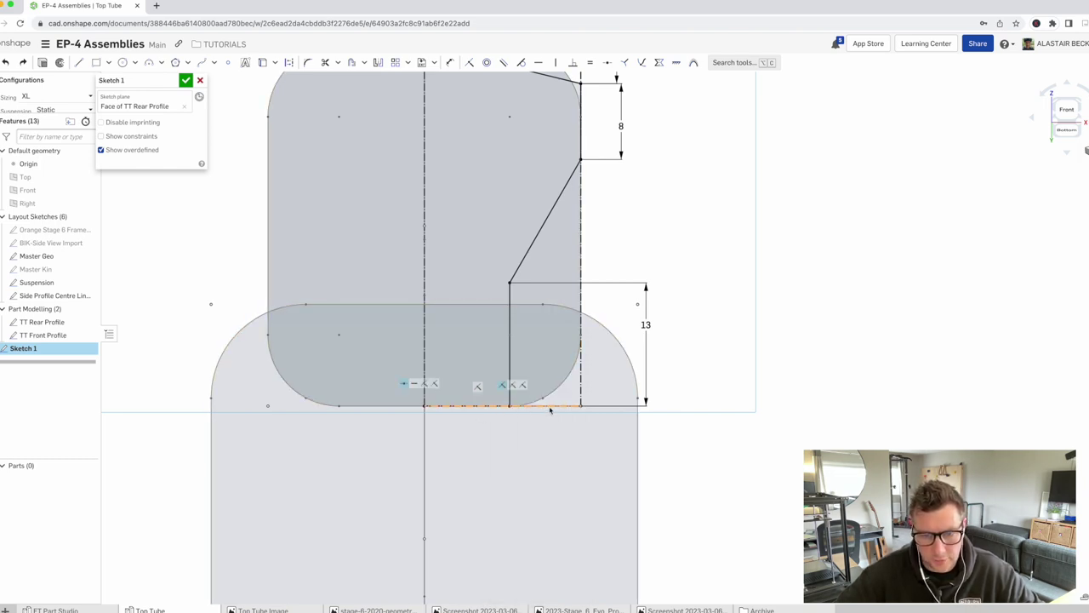
pyautogui.rightClick(494, 409)
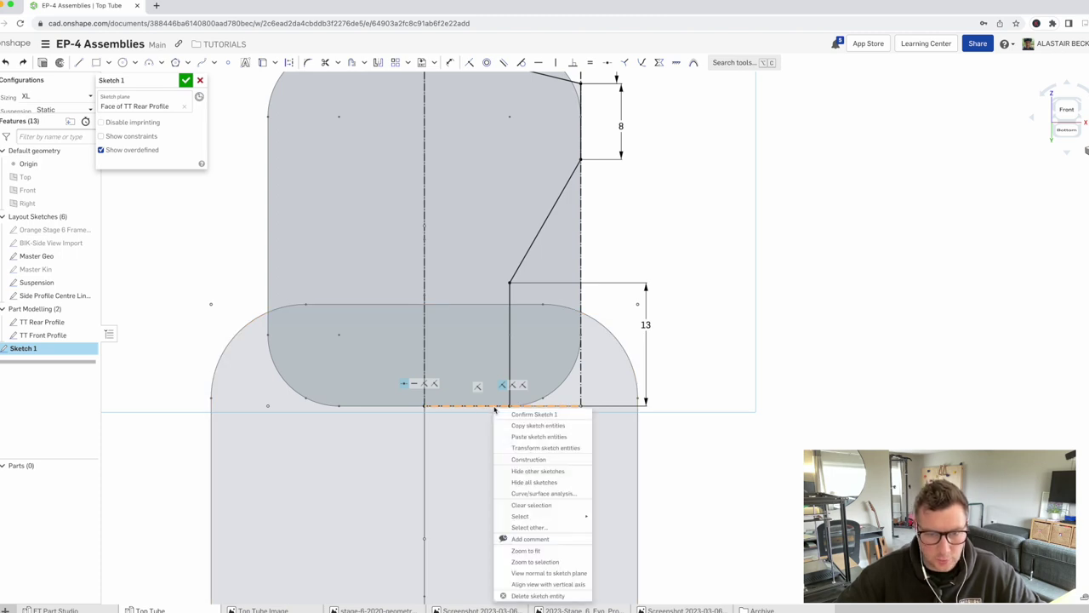
pyautogui.click(531, 527)
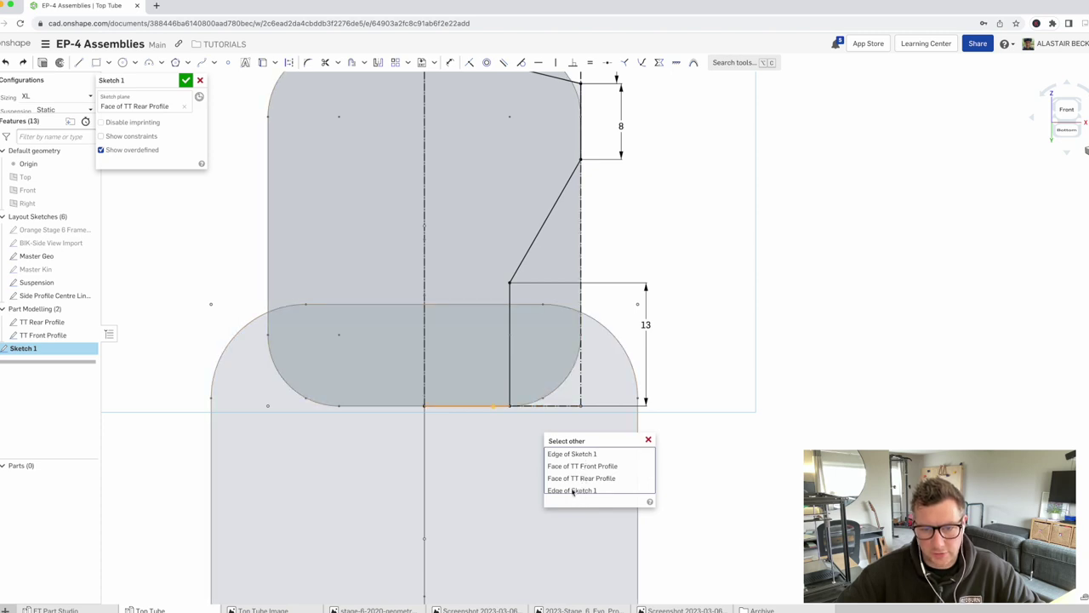
pyautogui.click(573, 491)
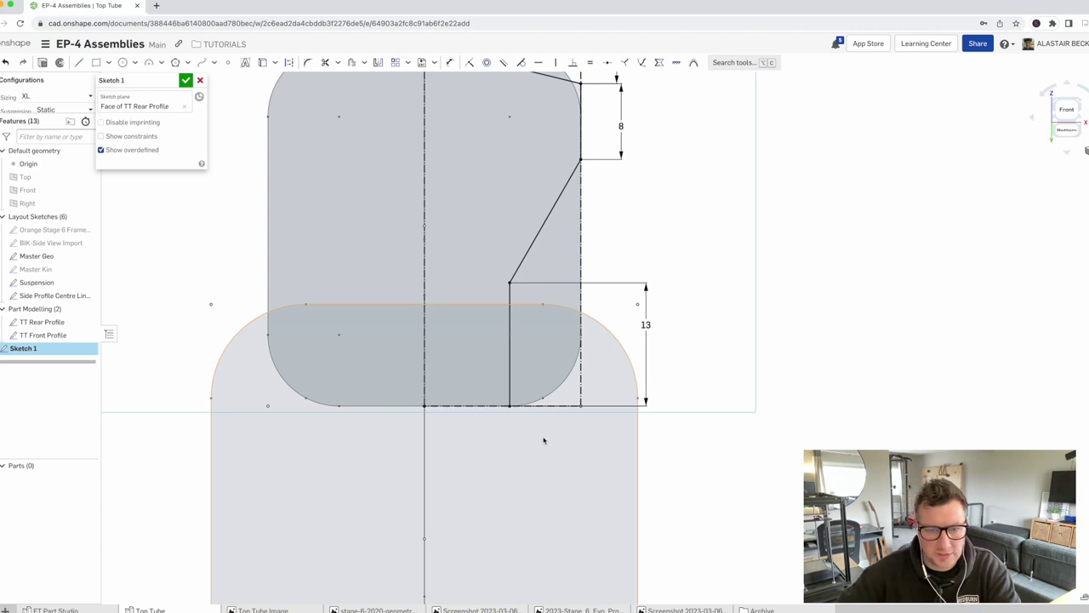
pyautogui.click(510, 374)
pyautogui.press('Delete')
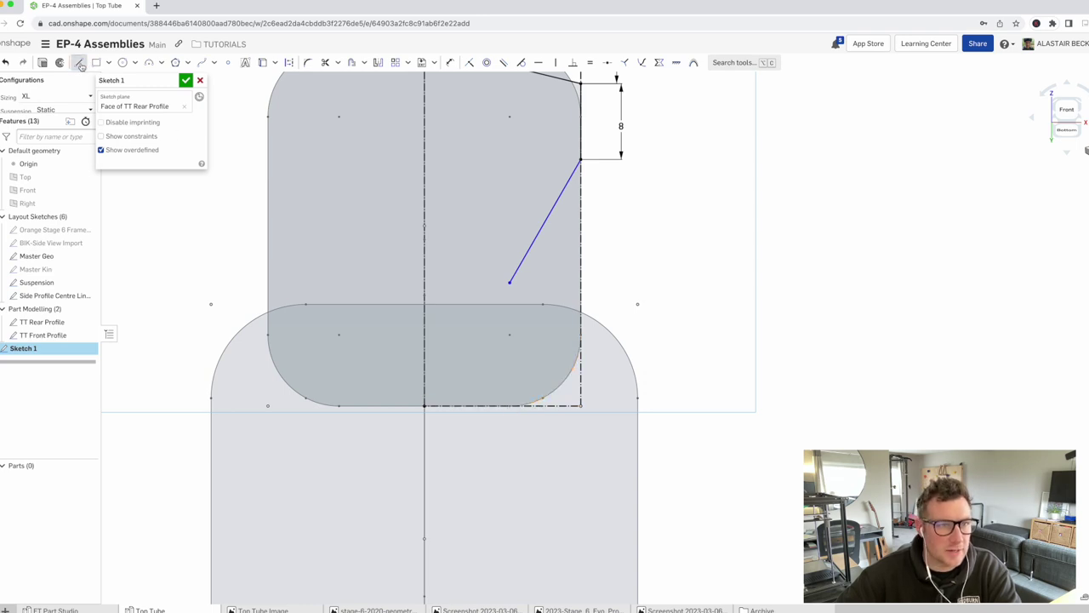
# Redraw the lower line from the slanted line's end to the base and along to the centreline, and constrain the lower side line vertical
pyautogui.click(510, 282)
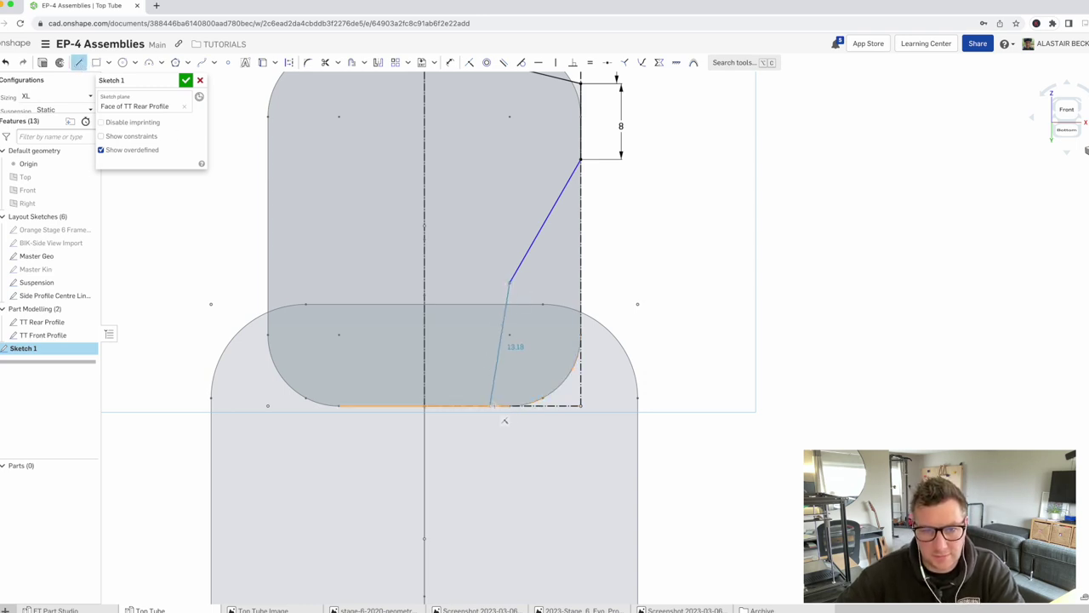
pyautogui.click(496, 405)
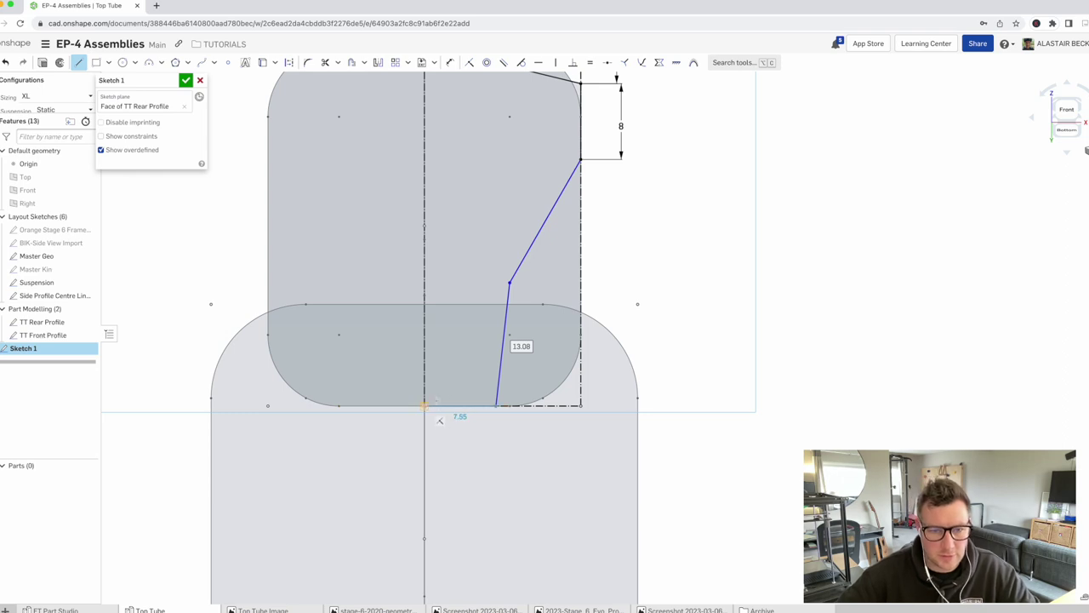
pyautogui.press('Escape')
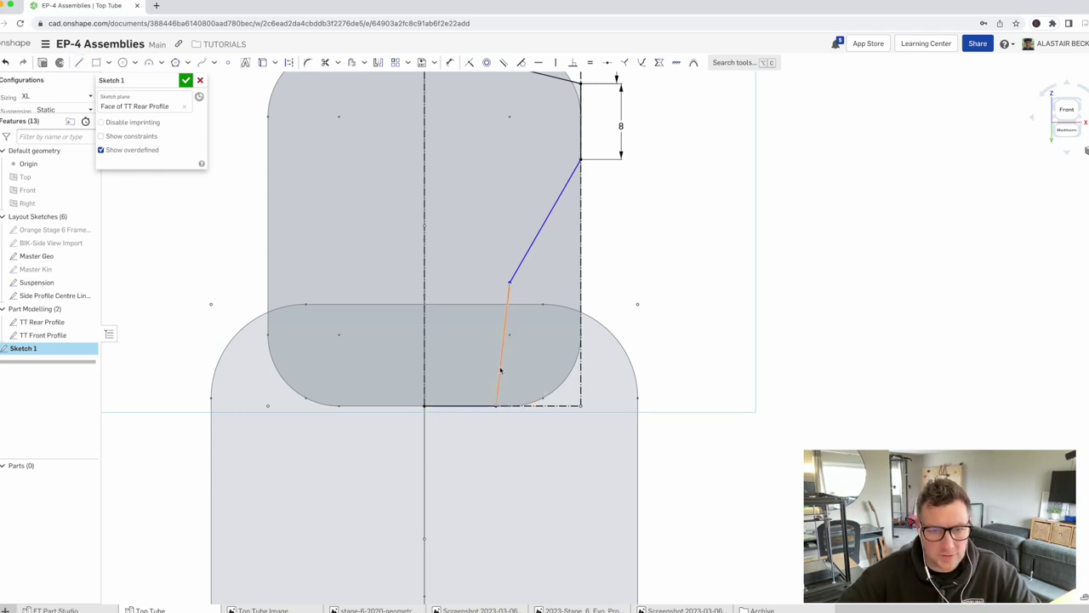
pyautogui.press('v')
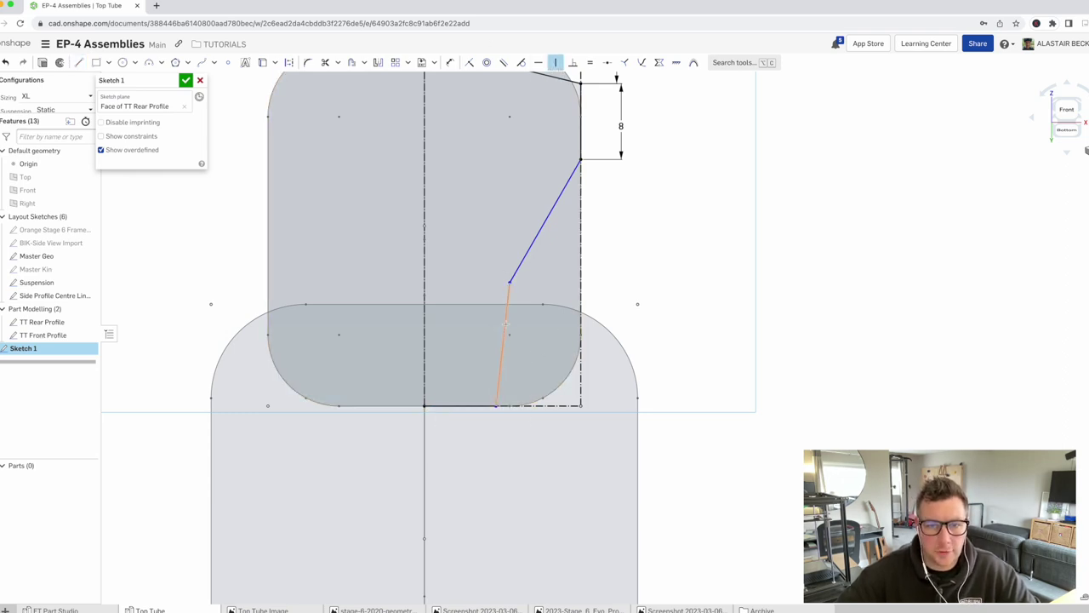
pyautogui.click(507, 320)
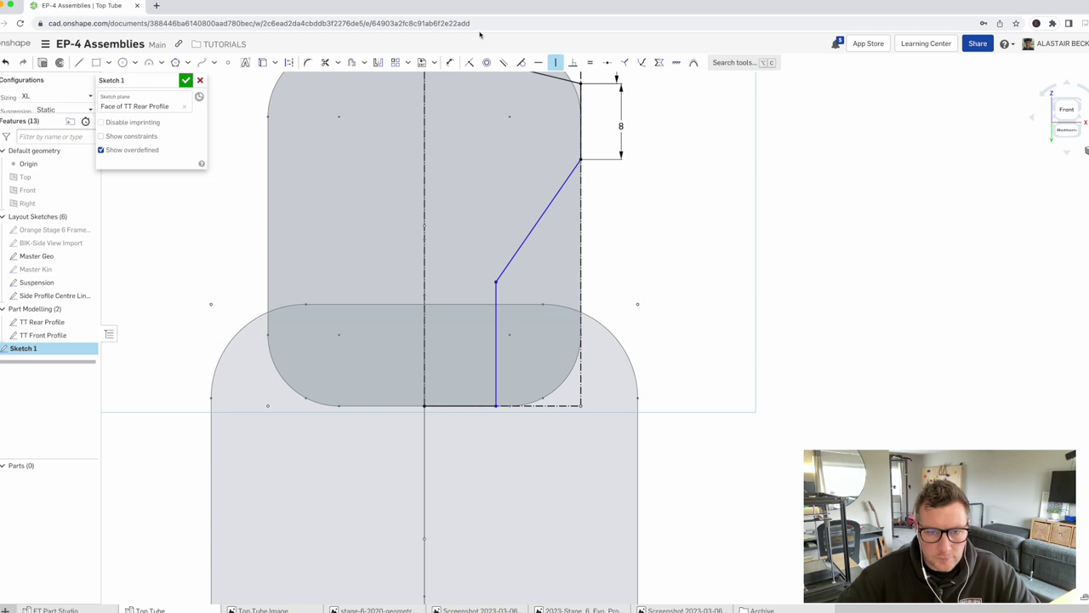
# Dimension the inner vertical line 7.5 mm from the centreline
pyautogui.click(495, 363)
pyautogui.click(424, 340)
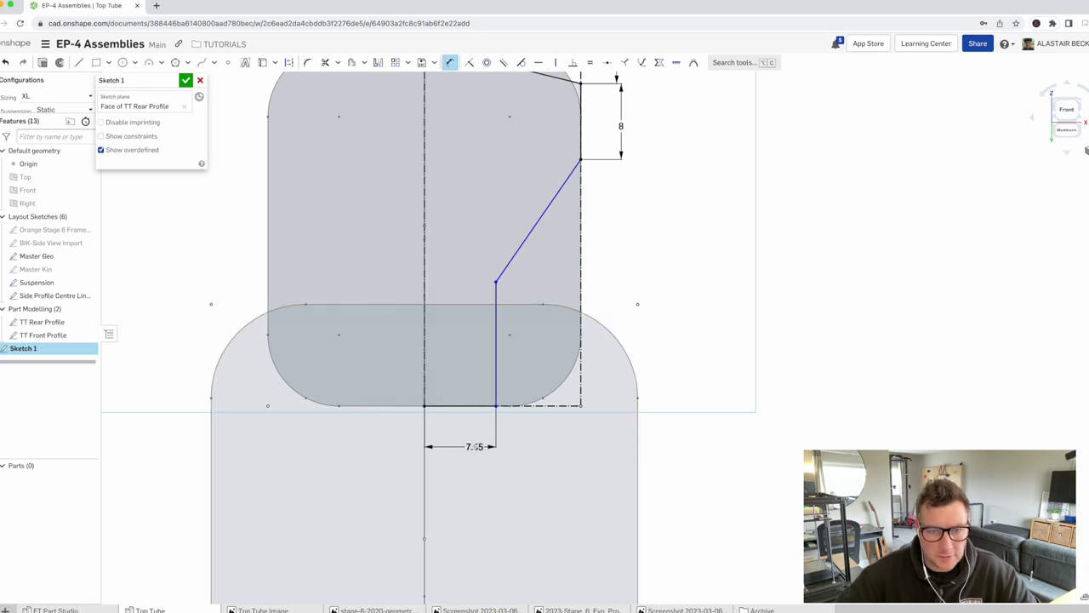
pyautogui.click(468, 437)
pyautogui.write('7.5')
pyautogui.press('Return')
pyautogui.press('Escape')
pyautogui.scroll(-2, 479, 438)
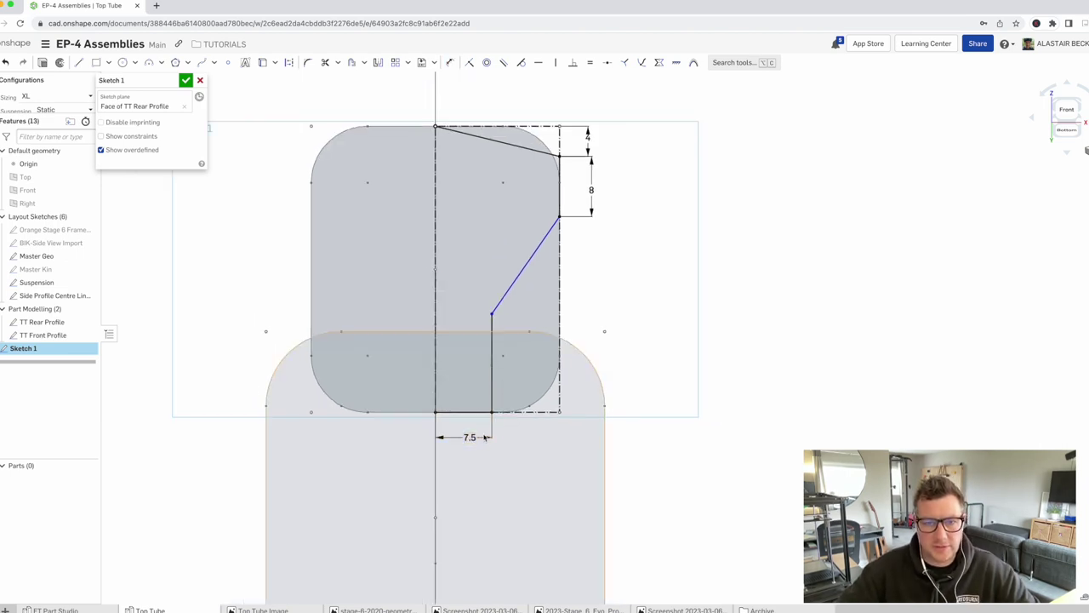
# Dimension the length of the inner vertical line at 14 mm
pyautogui.click(480, 411)
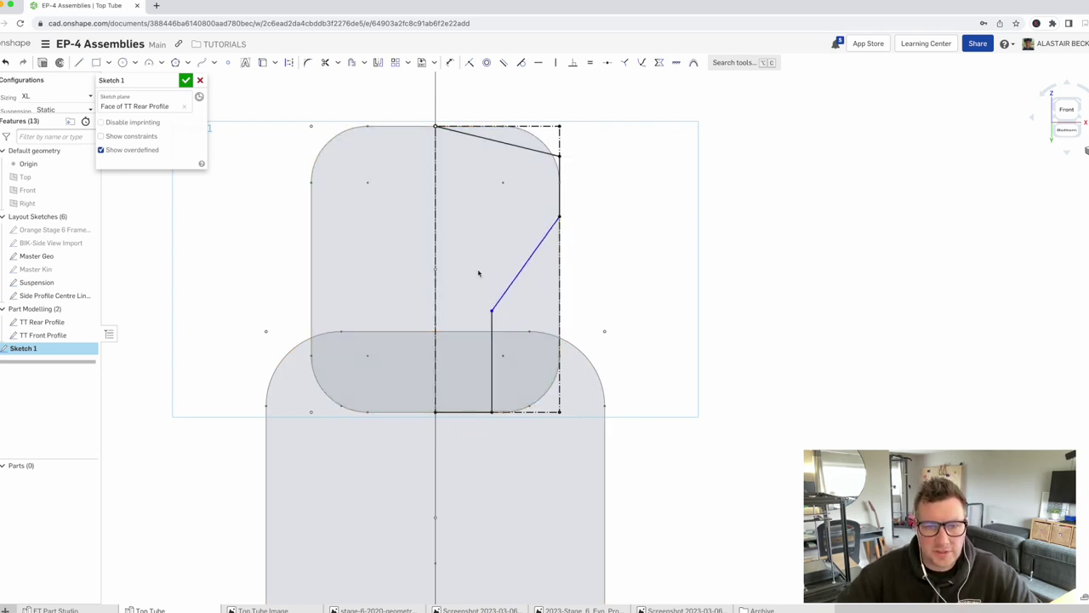
pyautogui.click(449, 62)
pyautogui.click(493, 367)
pyautogui.click(644, 357)
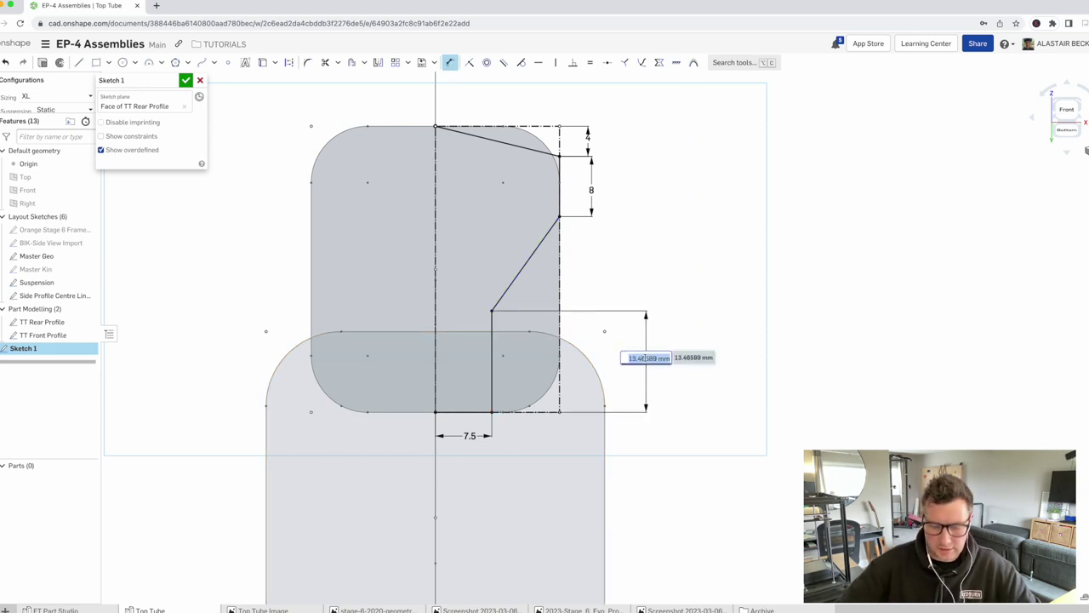
pyautogui.write('14')
pyautogui.press('Return')
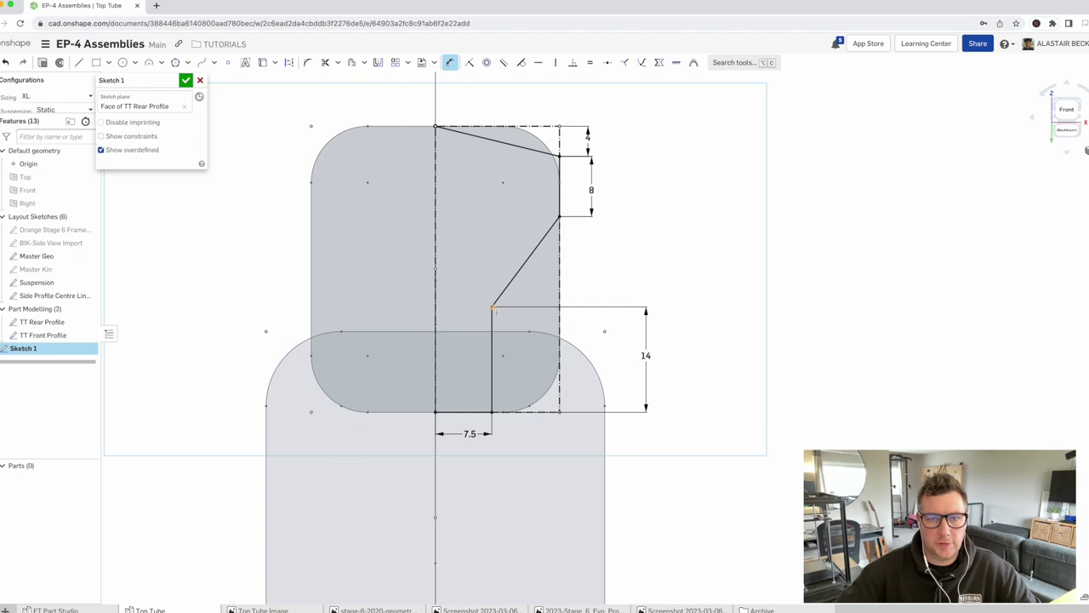
pyautogui.scroll(-1, 509, 334)
pyautogui.press('Escape')
pyautogui.scroll(-1, 509, 334)
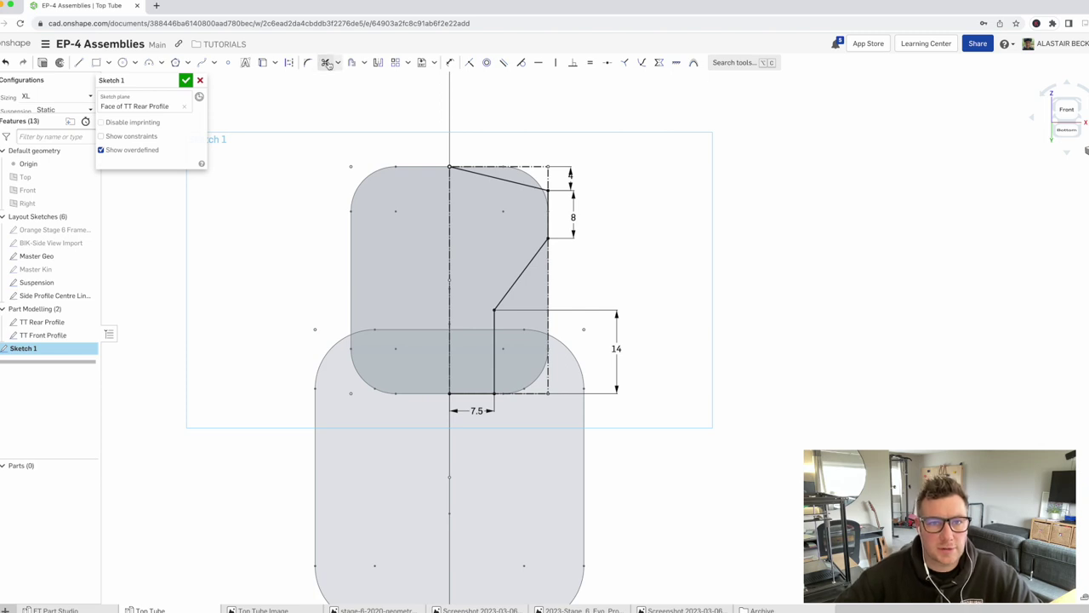
# Mirror the sloping top line, short side segment, slanted line and inner vertical line about the centreline
pyautogui.click(379, 63)
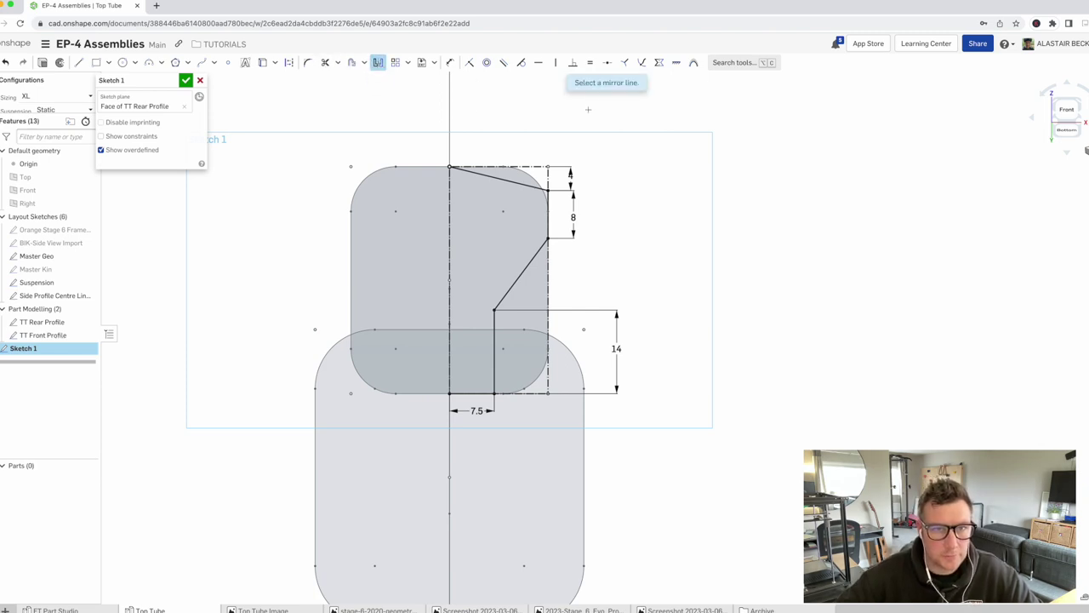
pyautogui.click(449, 272)
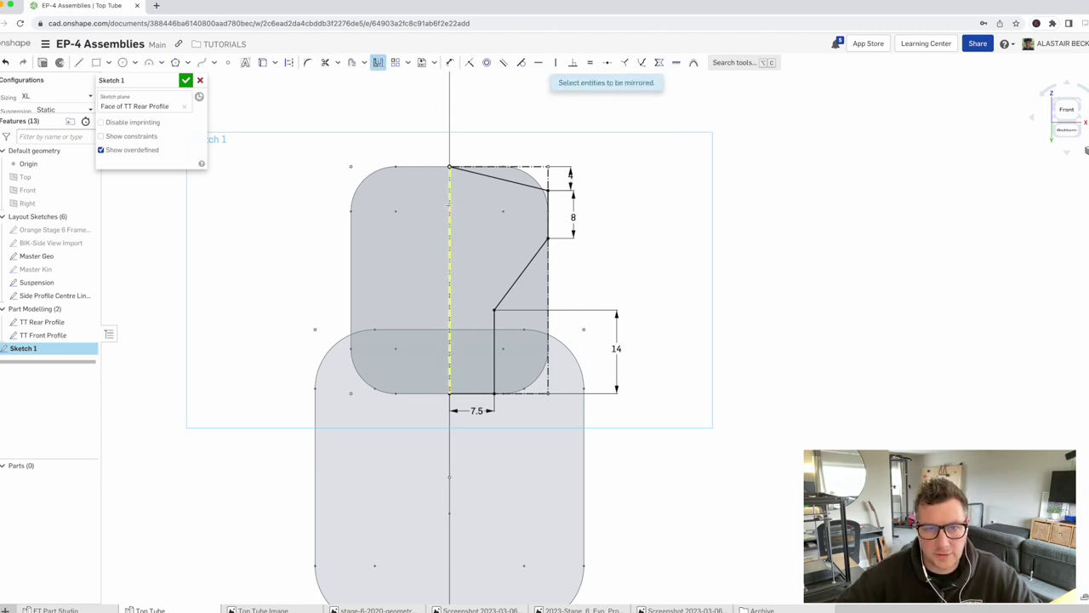
pyautogui.click(523, 184)
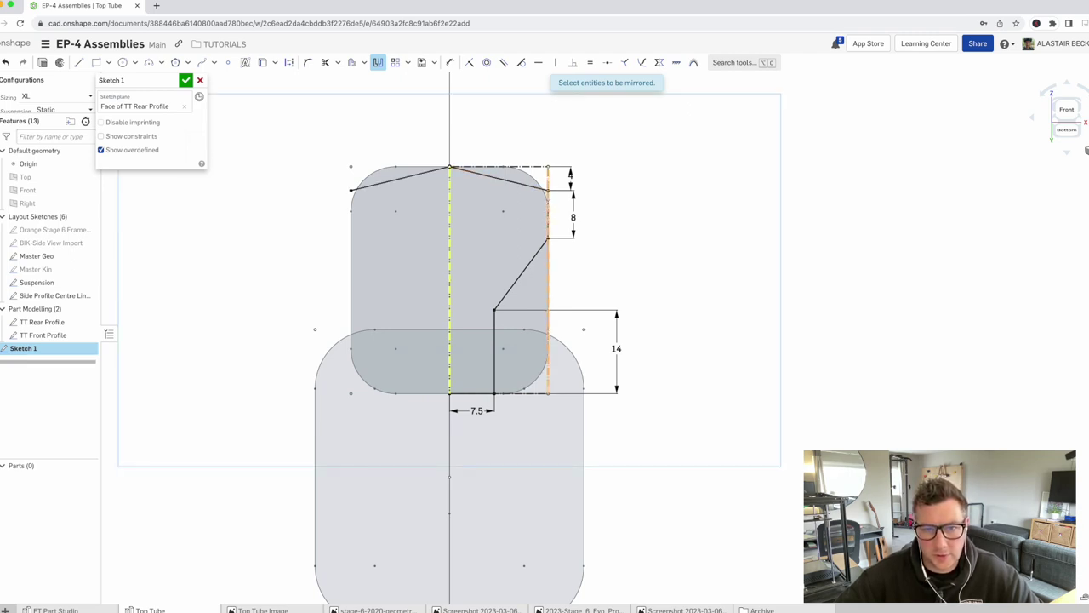
pyautogui.rightClick(548, 202)
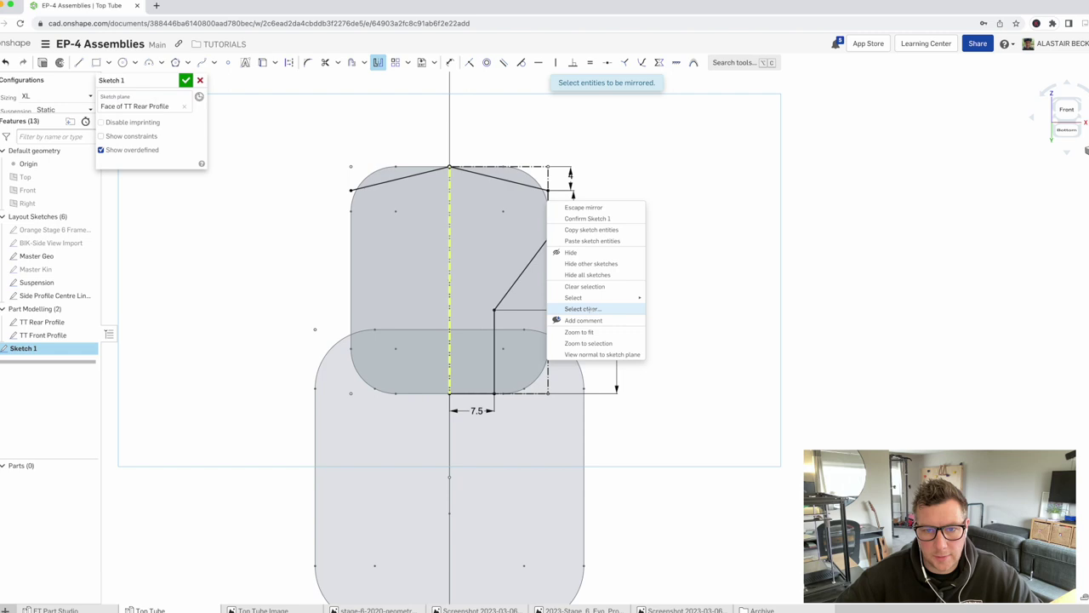
pyautogui.click(581, 309)
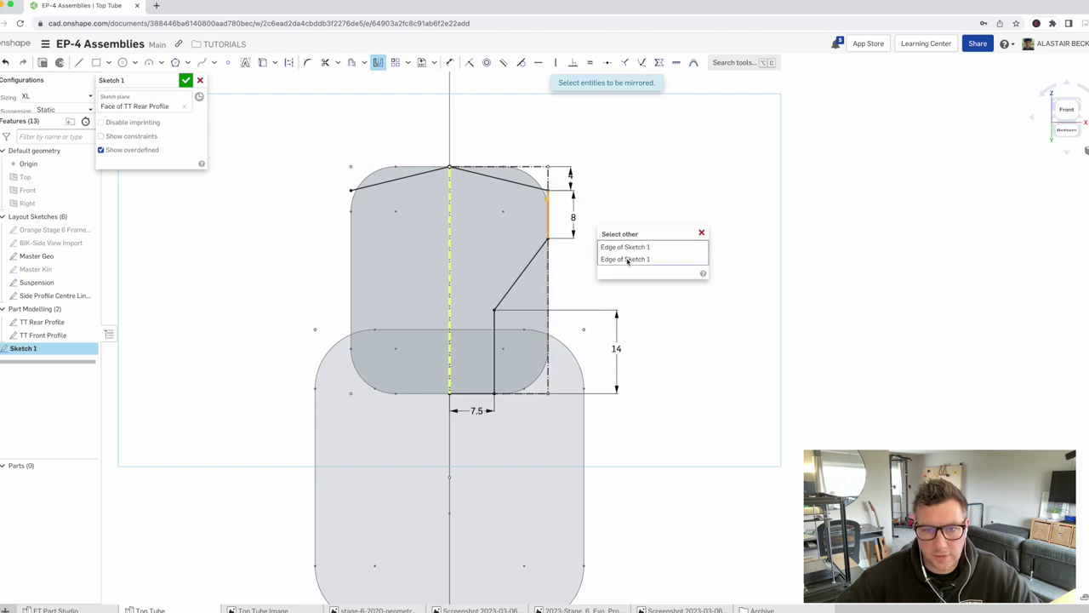
pyautogui.click(627, 259)
pyautogui.click(529, 267)
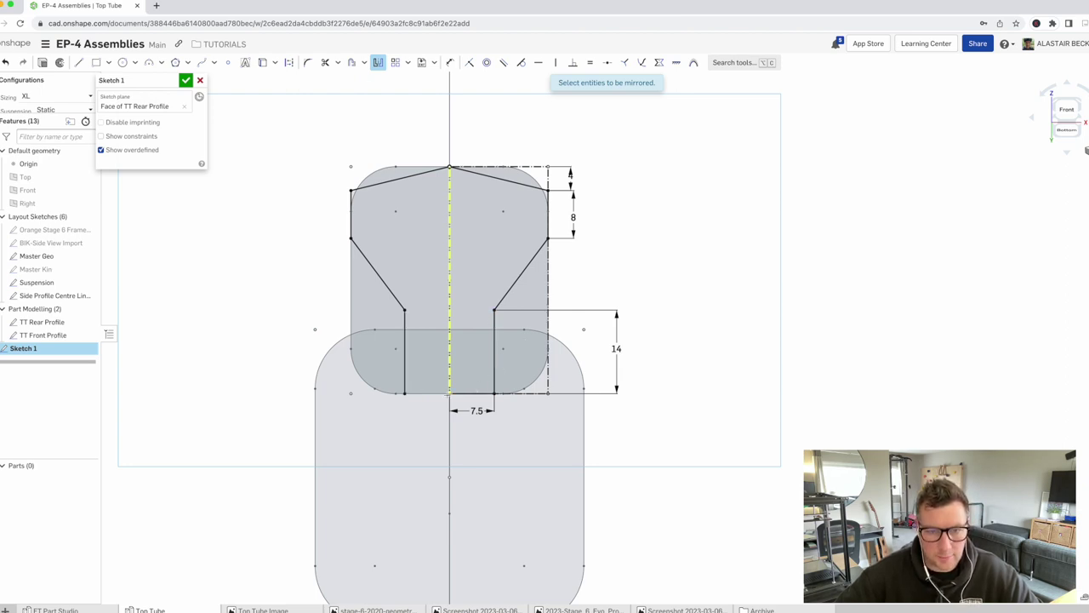
# Mirror the solid base line about the centreline to close the faceted profile
pyautogui.scroll(-3, 473, 263)
pyautogui.scroll(2, 473, 263)
pyautogui.rightClick(472, 329)
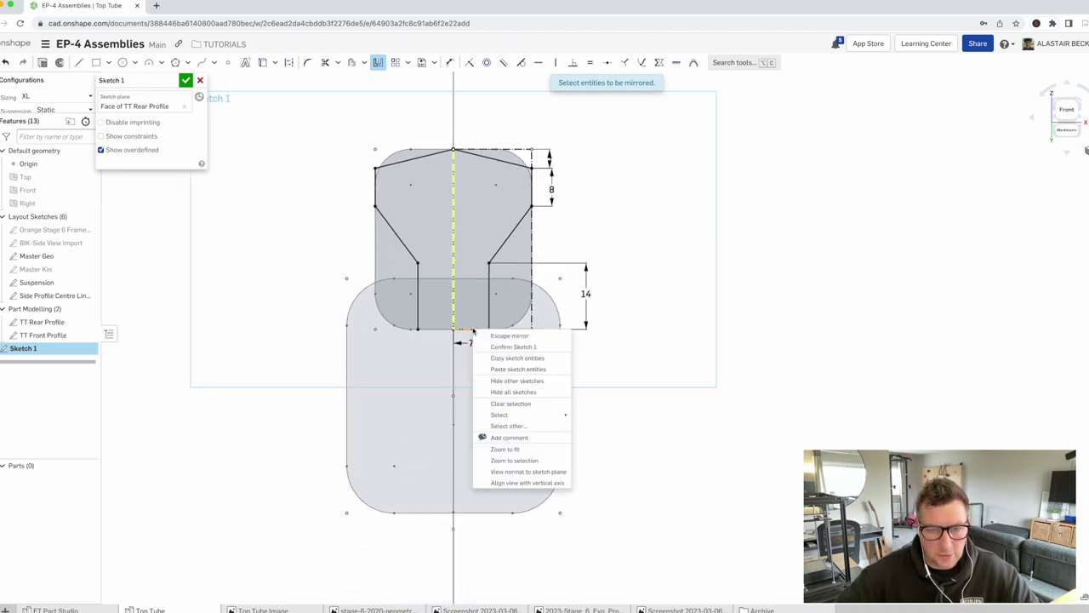
pyautogui.click(508, 425)
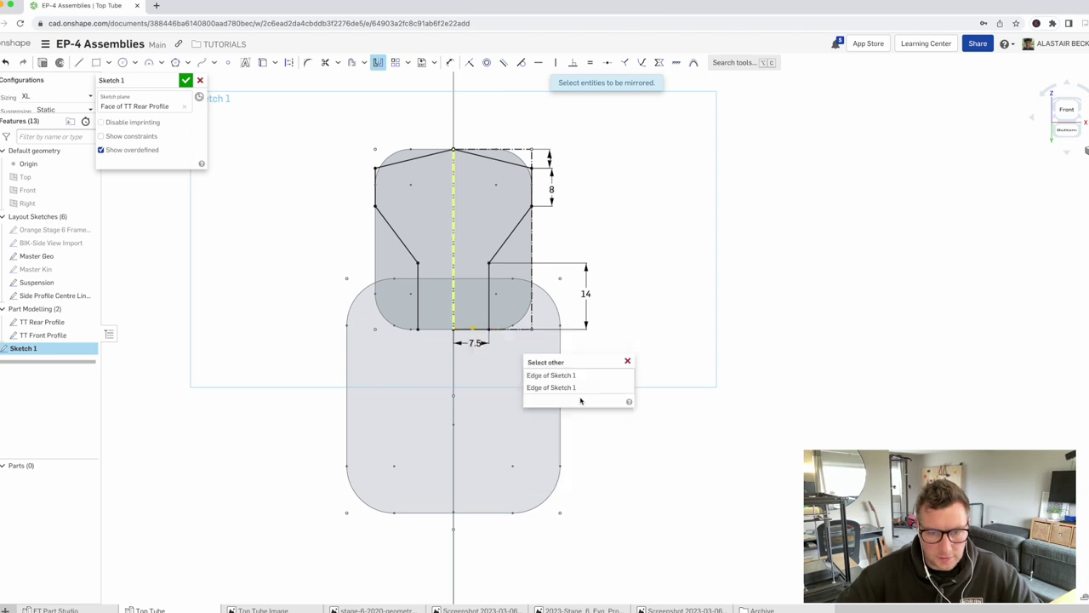
pyautogui.click(569, 388)
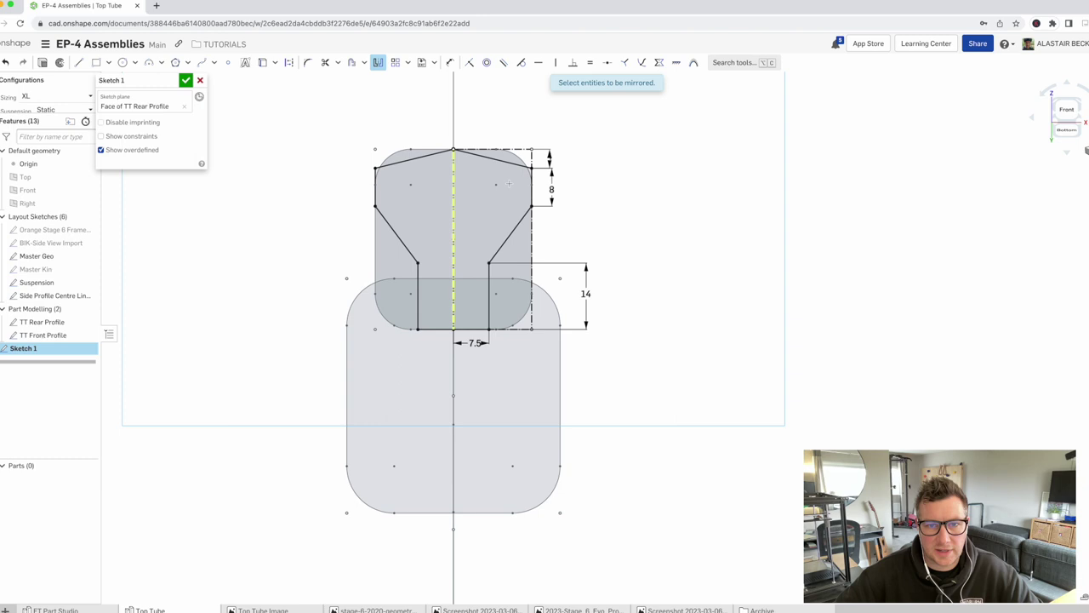
# Finish the sketch and hide the TT Rear Profile sketch
pyautogui.click(187, 81)
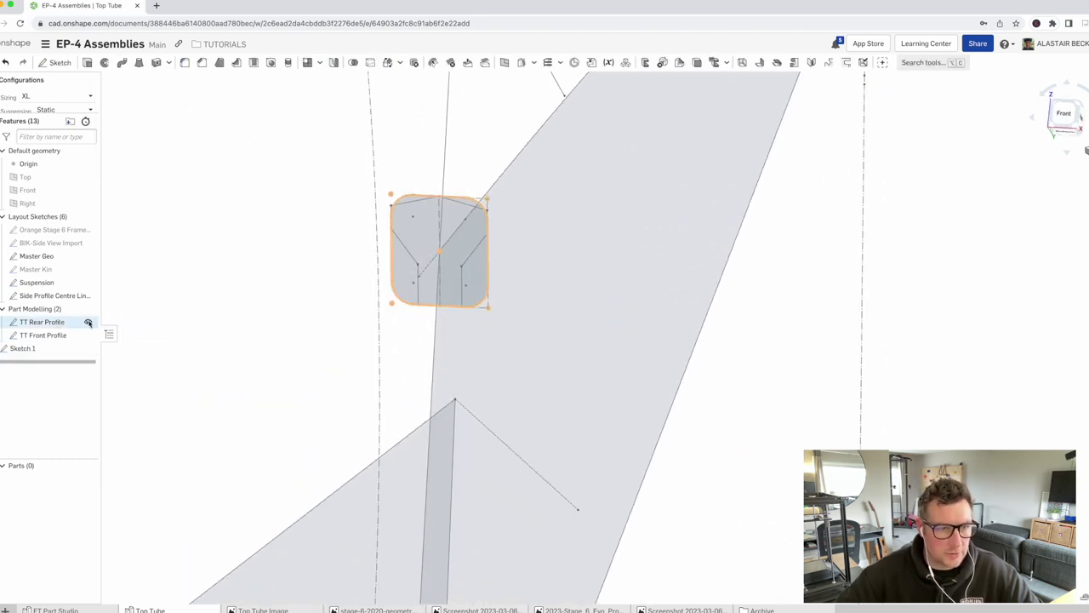
pyautogui.click(87, 322)
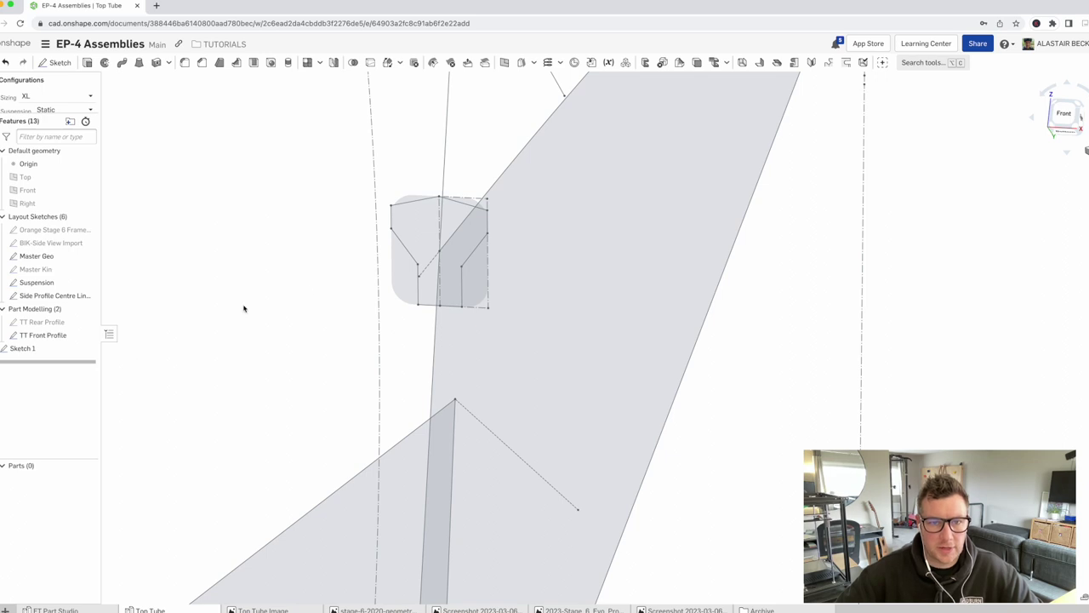
# Start a new sketch on the face of the TT Front Profile
pyautogui.click(441, 239)
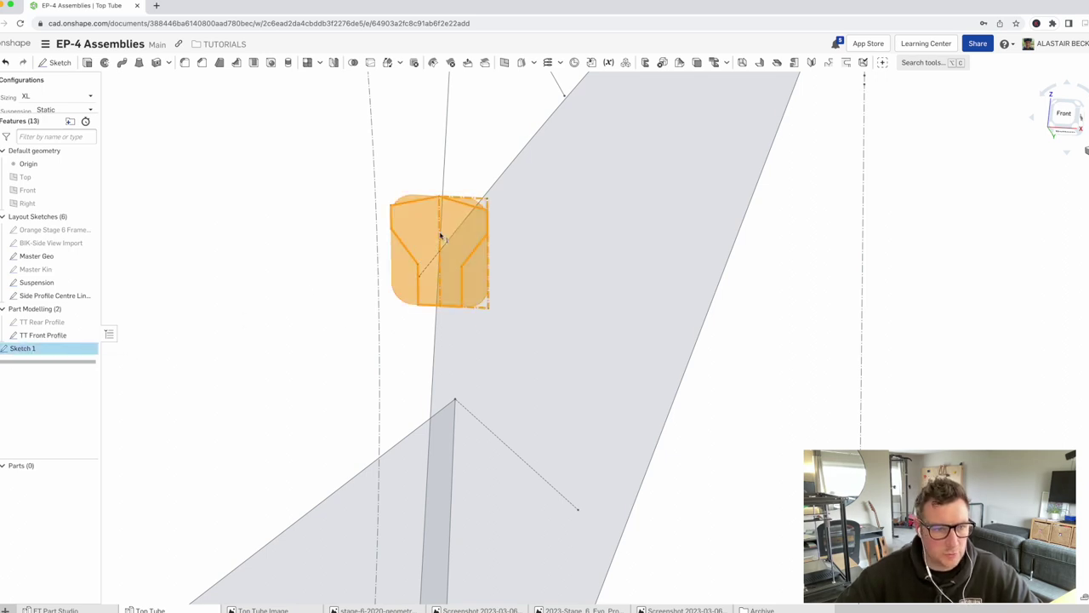
pyautogui.click(216, 256)
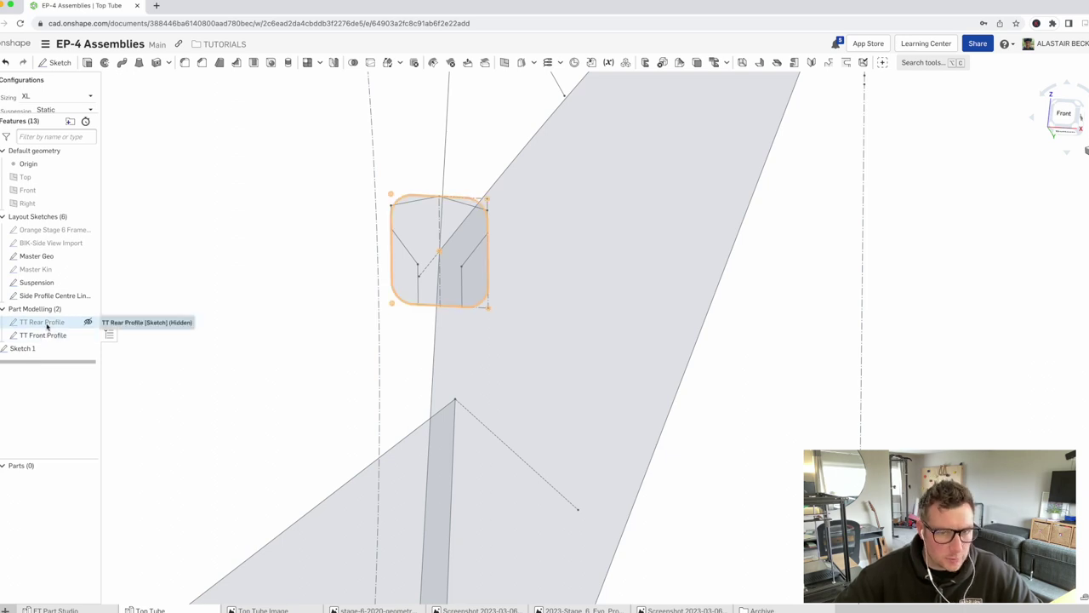
pyautogui.scroll(-2, 356, 456)
pyautogui.scroll(-1, 356, 456)
pyautogui.moveTo(420, 401); pyautogui.dragTo(347, 374, button='right')
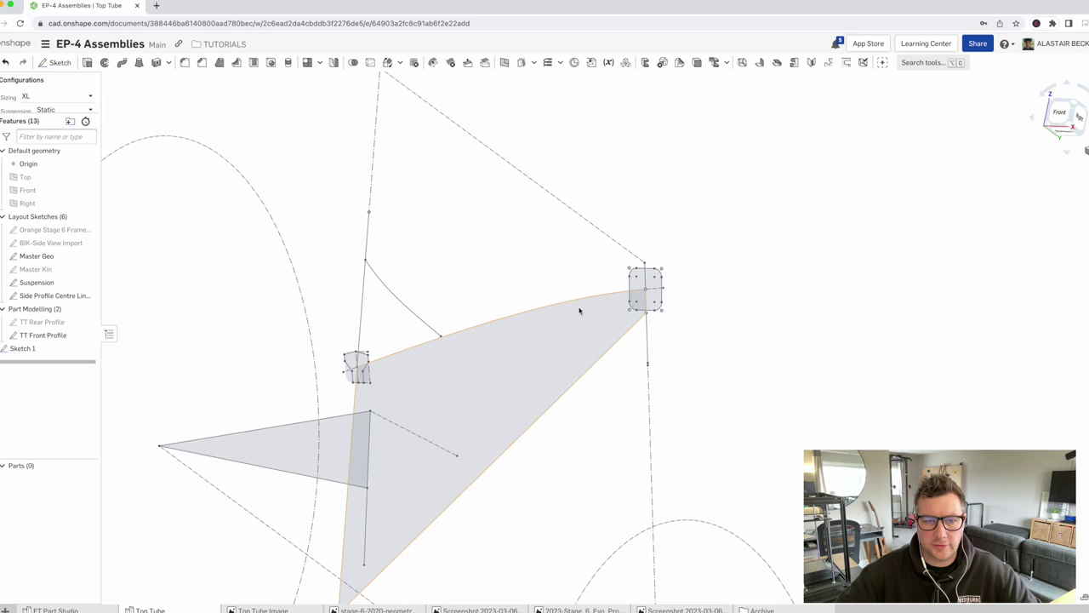
pyautogui.click(43, 350)
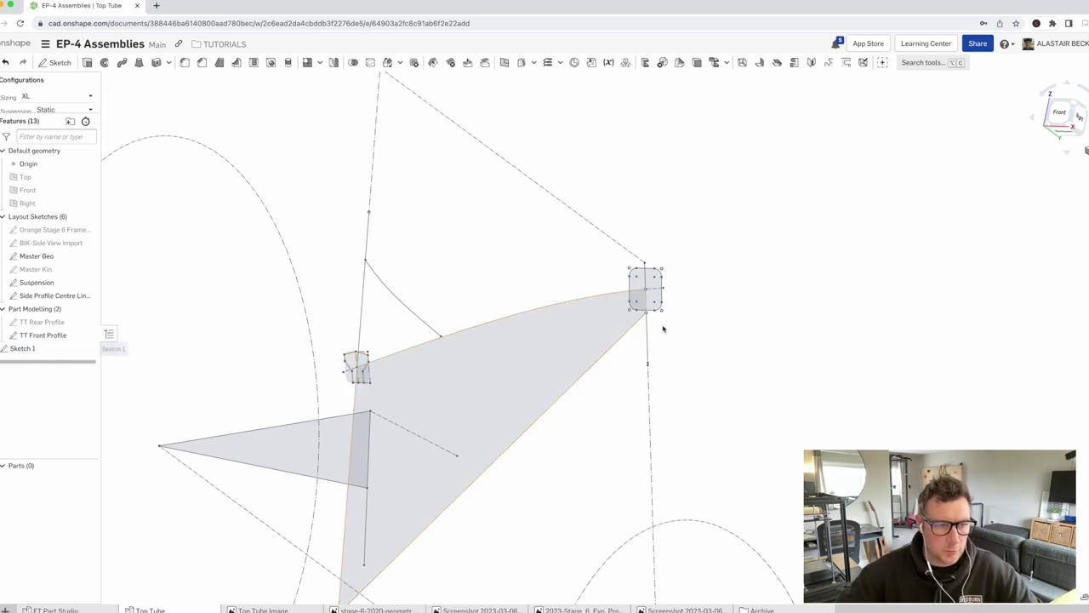
pyautogui.click(56, 63)
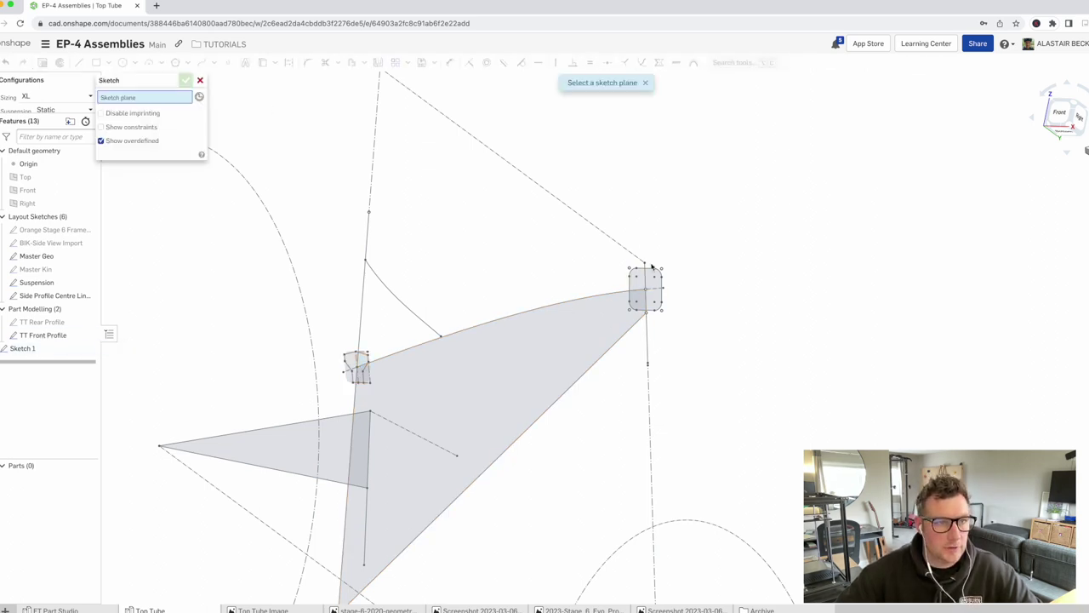
pyautogui.scroll(5, 650, 287)
pyautogui.click(626, 274)
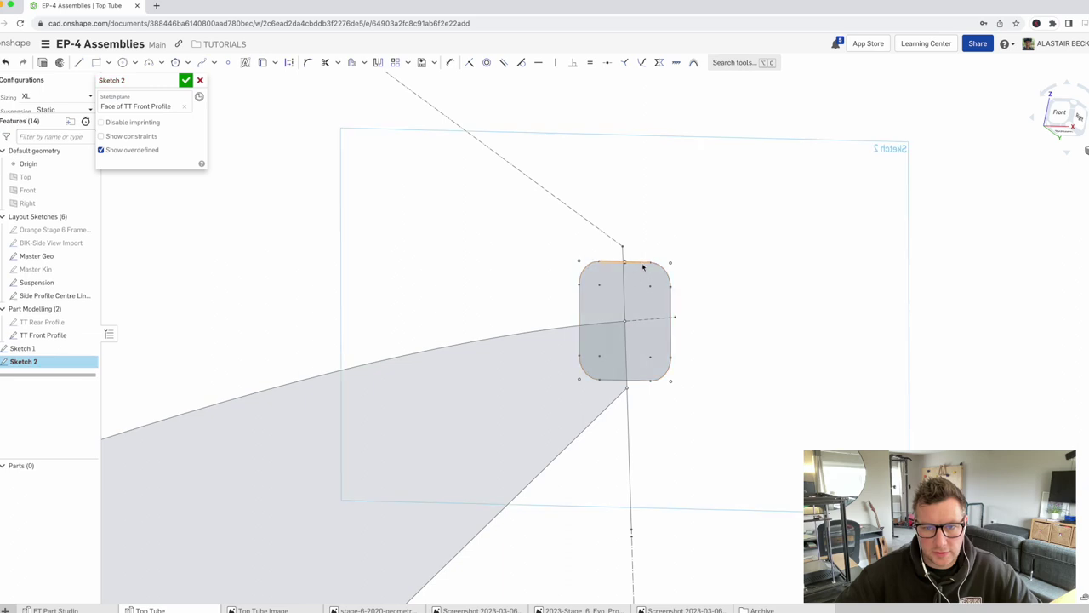
# Draw a centre-point rectangle from the front profile's centre to its outer corner and convert it to construction geometry
pyautogui.click(111, 65)
pyautogui.click(127, 82)
pyautogui.click(625, 321)
pyautogui.click(672, 264)
pyautogui.press('Escape')
pyautogui.press('n')
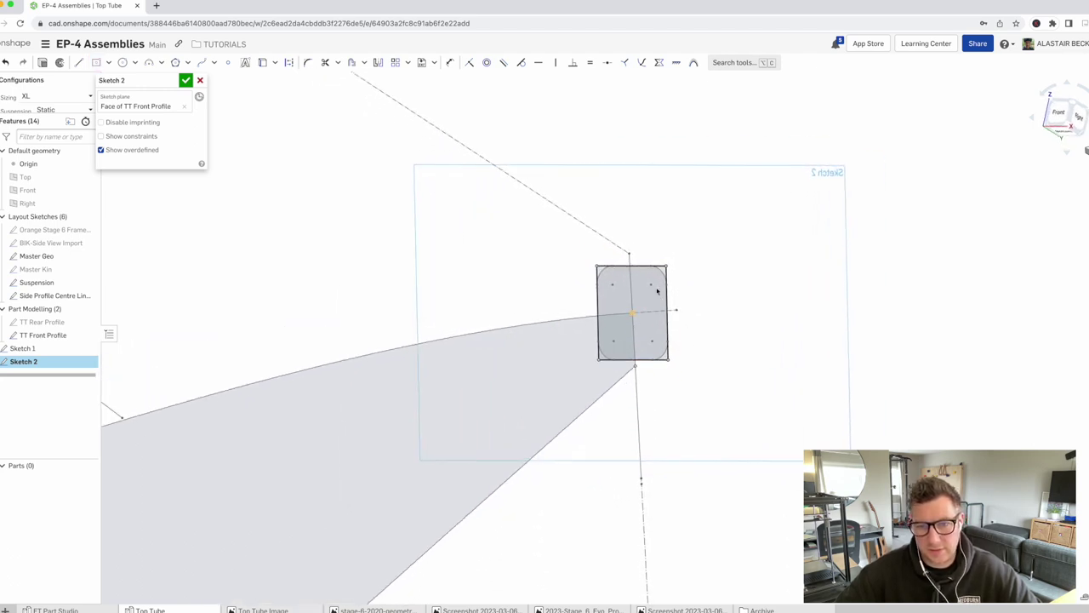
pyautogui.moveTo(502, 228); pyautogui.dragTo(800, 444)
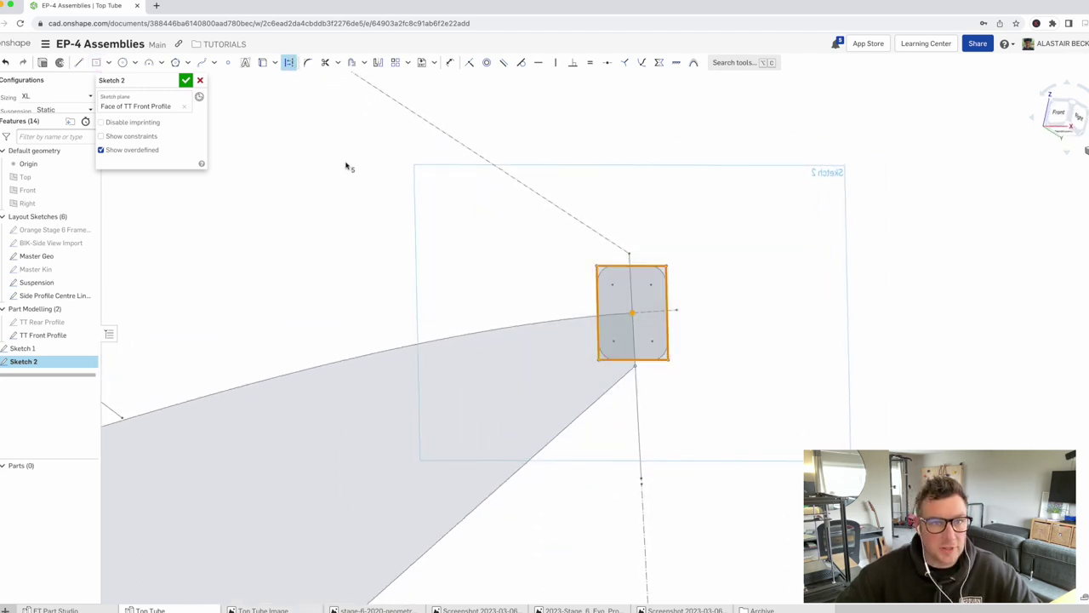
pyautogui.press('Escape')
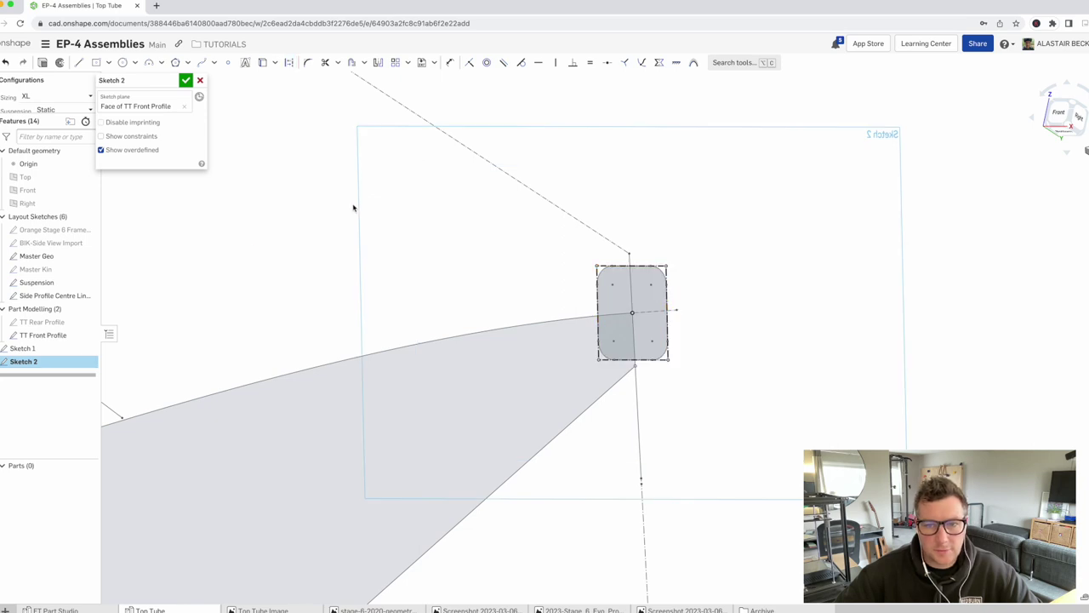
# Hide the TT Front Profile sketch and view the new sketch normal to its plane
pyautogui.click(88, 335)
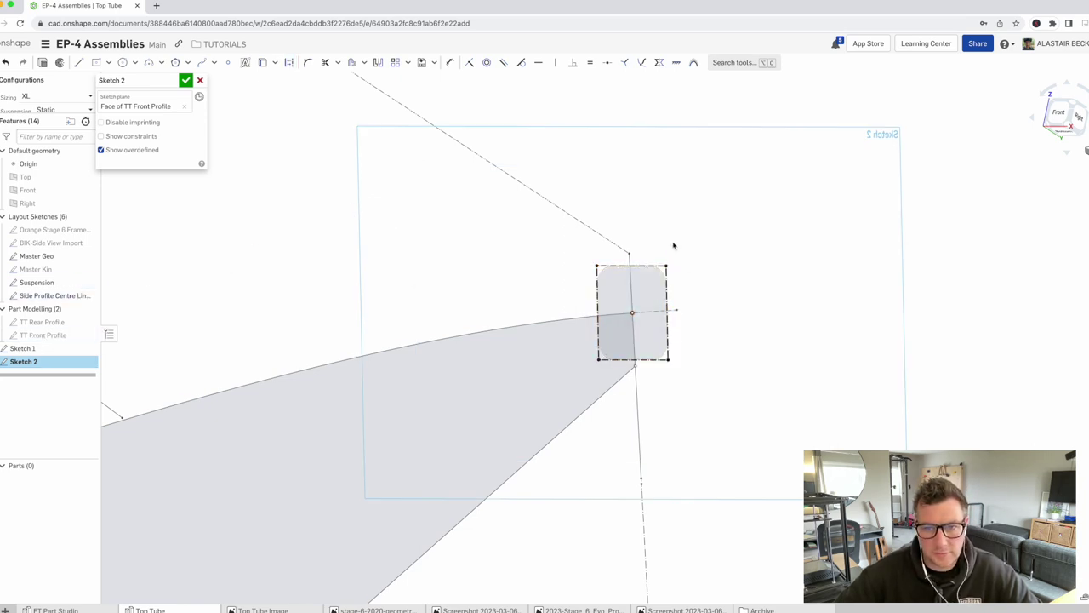
pyautogui.moveTo(690, 292)
pyautogui.mouseDown(button='right')
pyautogui.moveTo(550, 261)
pyautogui.moveTo(561, 247)
pyautogui.moveTo(644, 249)
pyautogui.mouseUp(button='right')
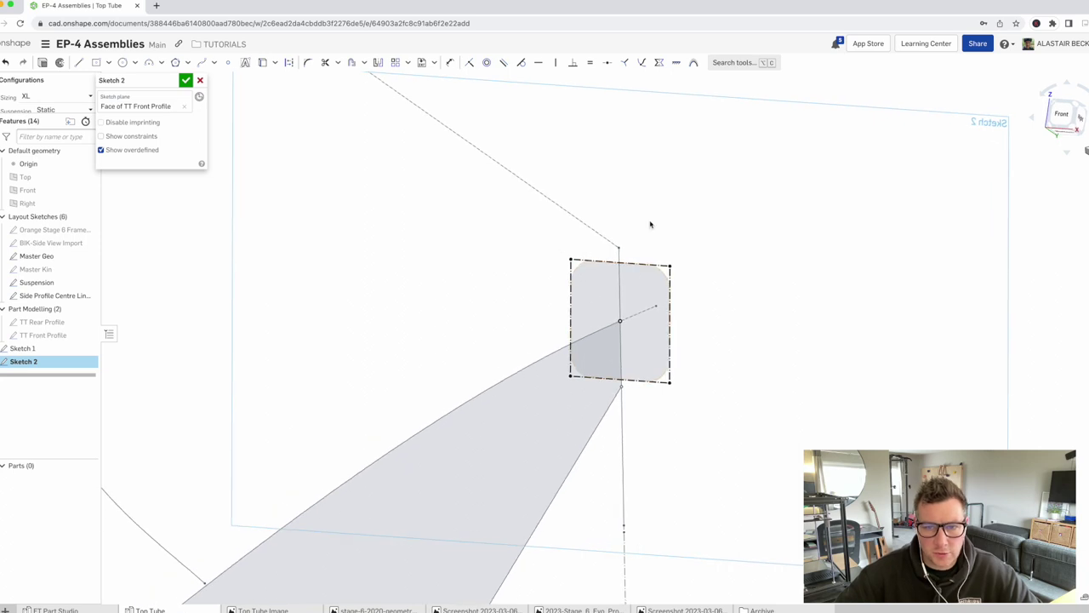
pyautogui.rightClick(647, 226)
pyautogui.click(690, 321)
# Sketch half the faceted profile inside the rectangle: sloping top, short side segment, inward slant, inner vertical about 20 mm long and base line to the centre
pyautogui.press('l')
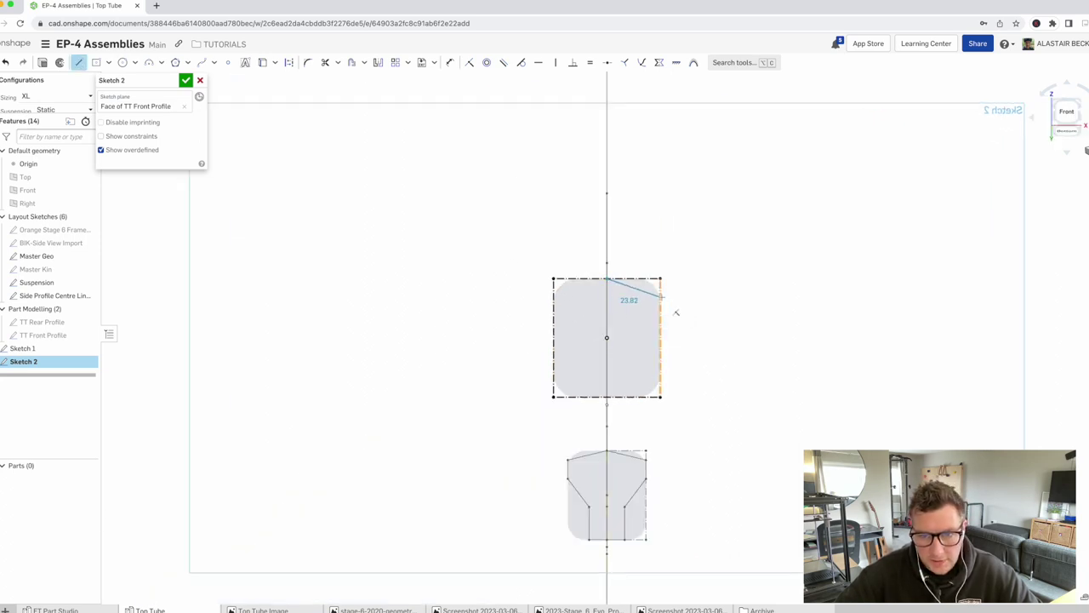
pyautogui.click(661, 295)
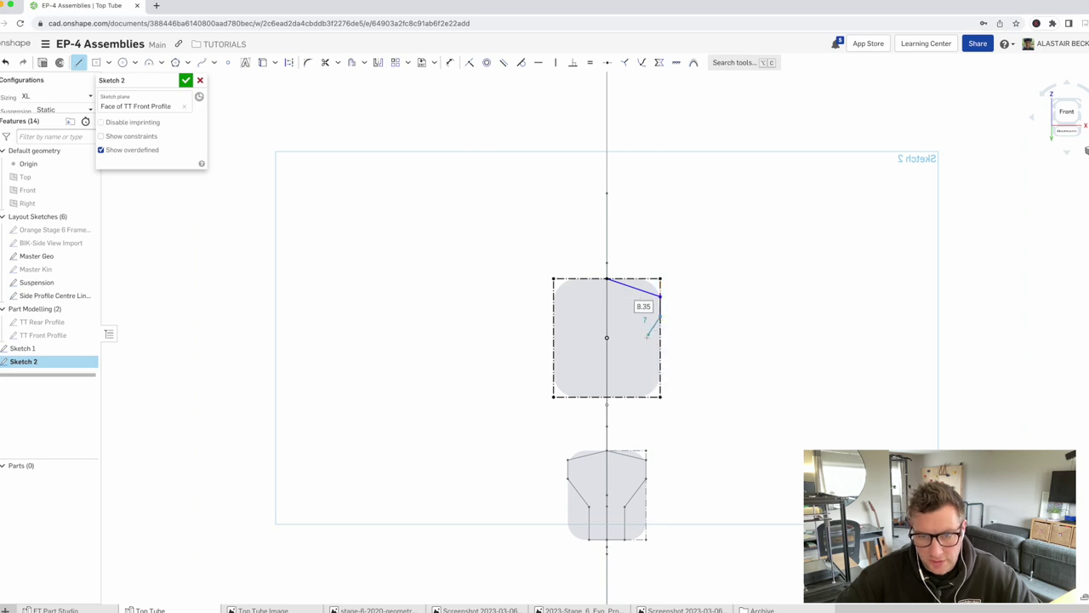
pyautogui.click(638, 346)
pyautogui.click(638, 395)
pyautogui.click(605, 397)
pyautogui.scroll(2, 634, 403)
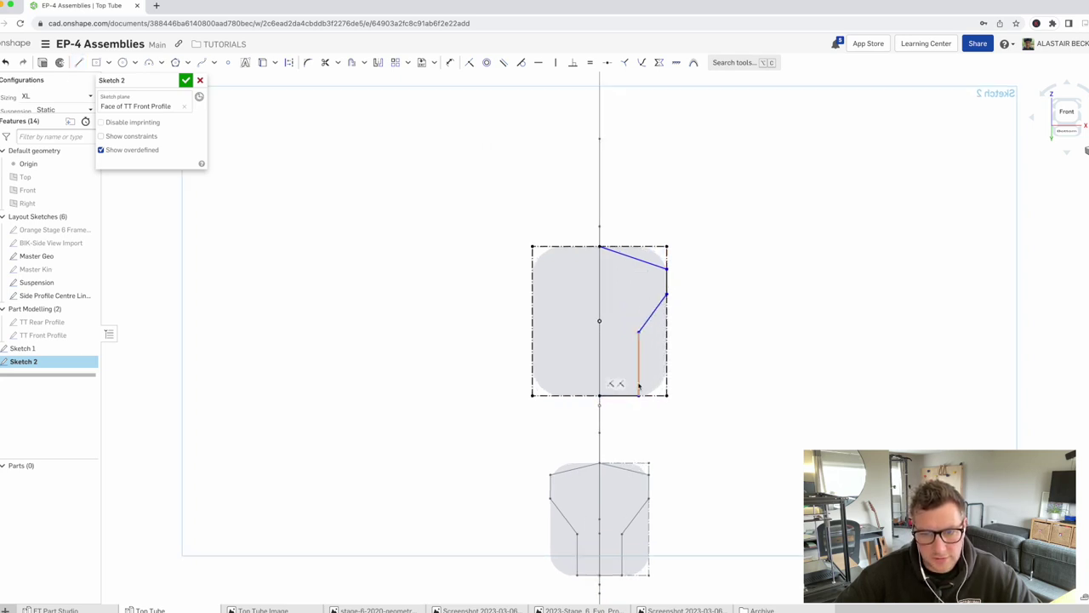
pyautogui.press('Escape')
pyautogui.moveTo(625, 385); pyautogui.dragTo(637, 382)
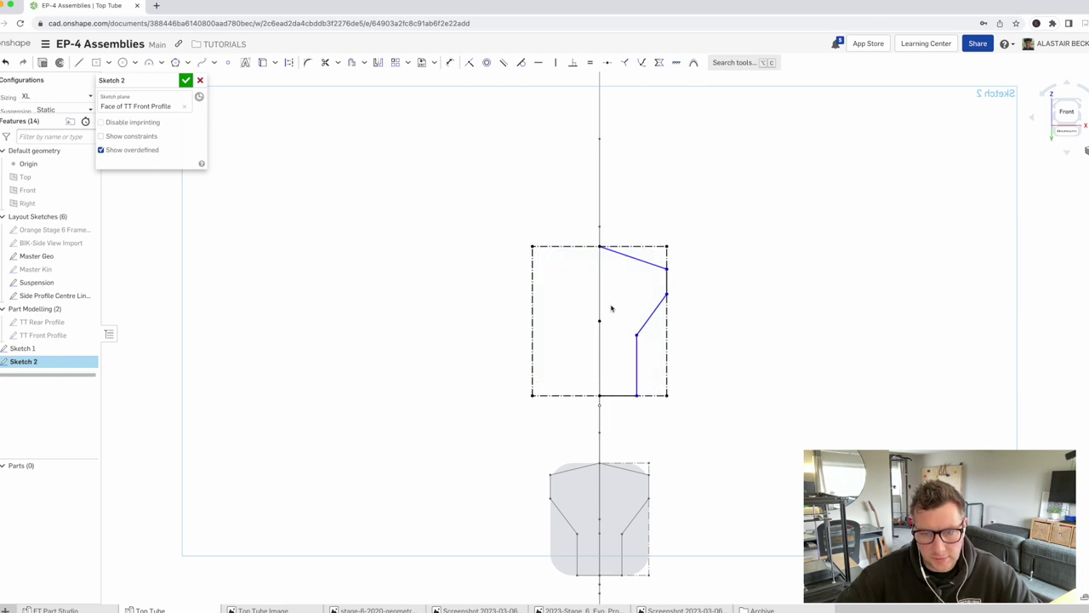
# Dimension the inner vertical line 7.5 mm from the centreline
pyautogui.click(449, 62)
pyautogui.scroll(-2, 508, 303)
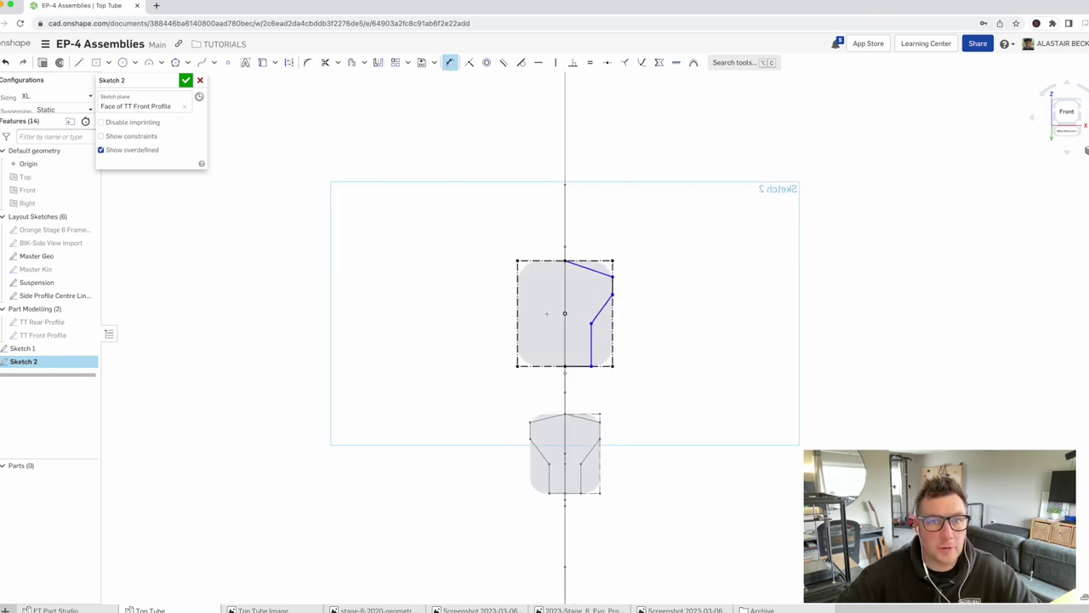
pyautogui.scroll(3, 587, 485)
pyautogui.click(582, 278)
pyautogui.click(553, 243)
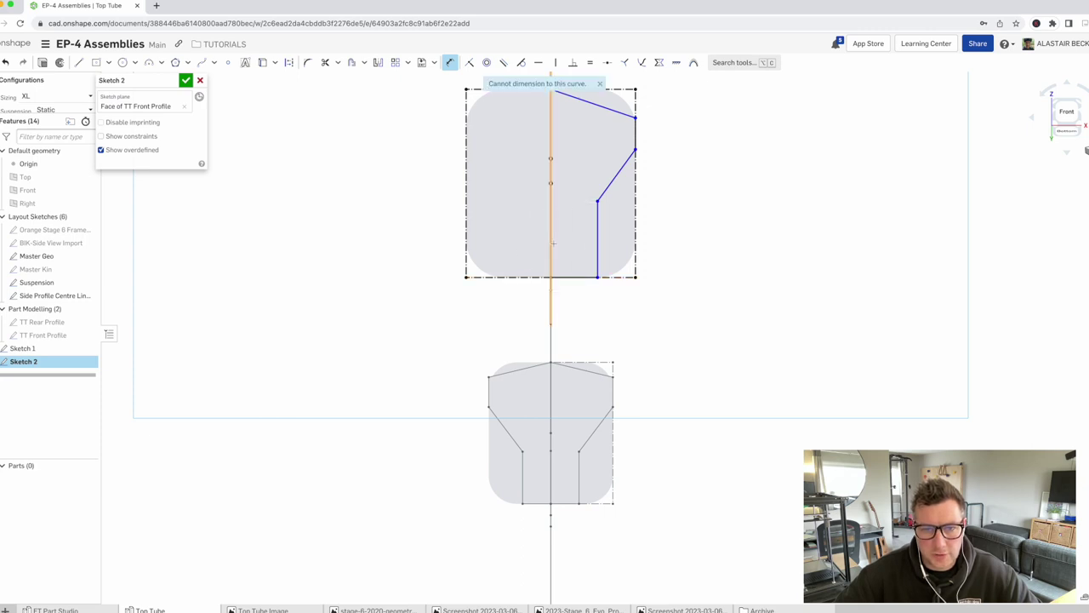
pyautogui.click(597, 252)
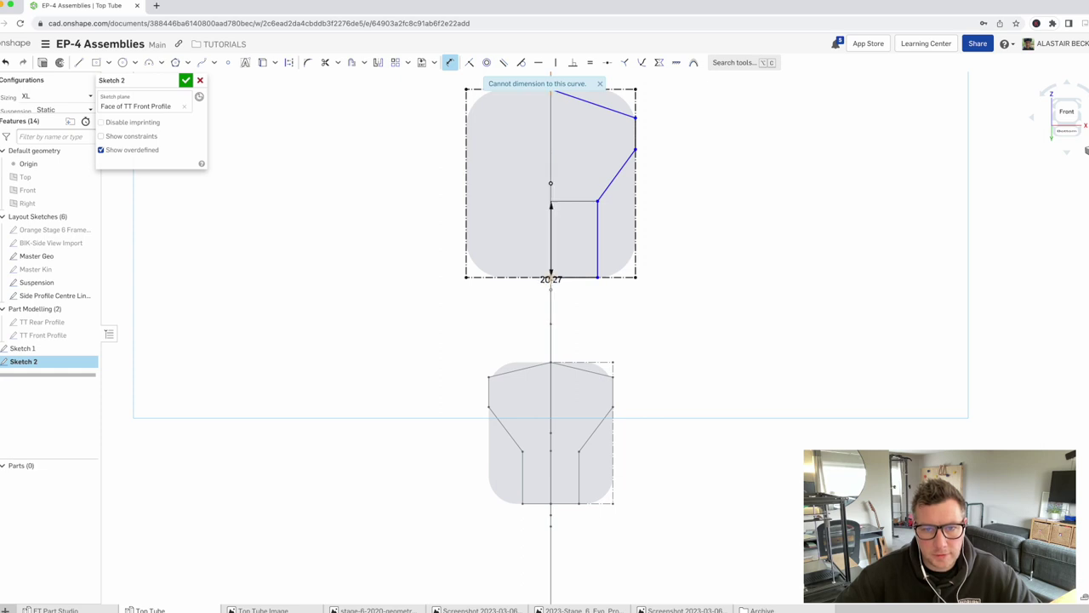
pyautogui.click(575, 304)
pyautogui.press('Return')
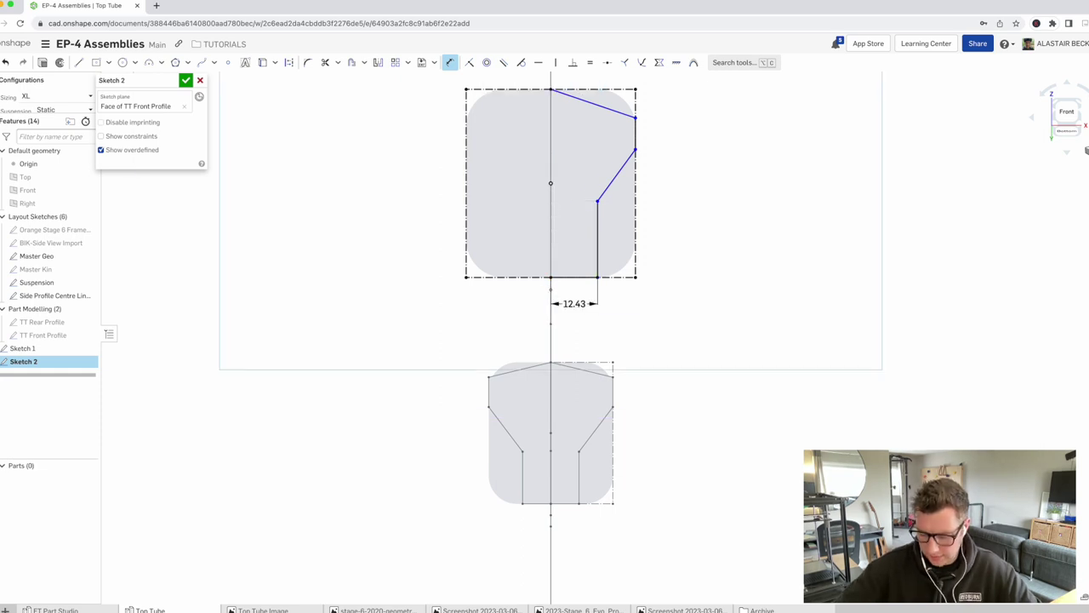
pyautogui.press('Escape')
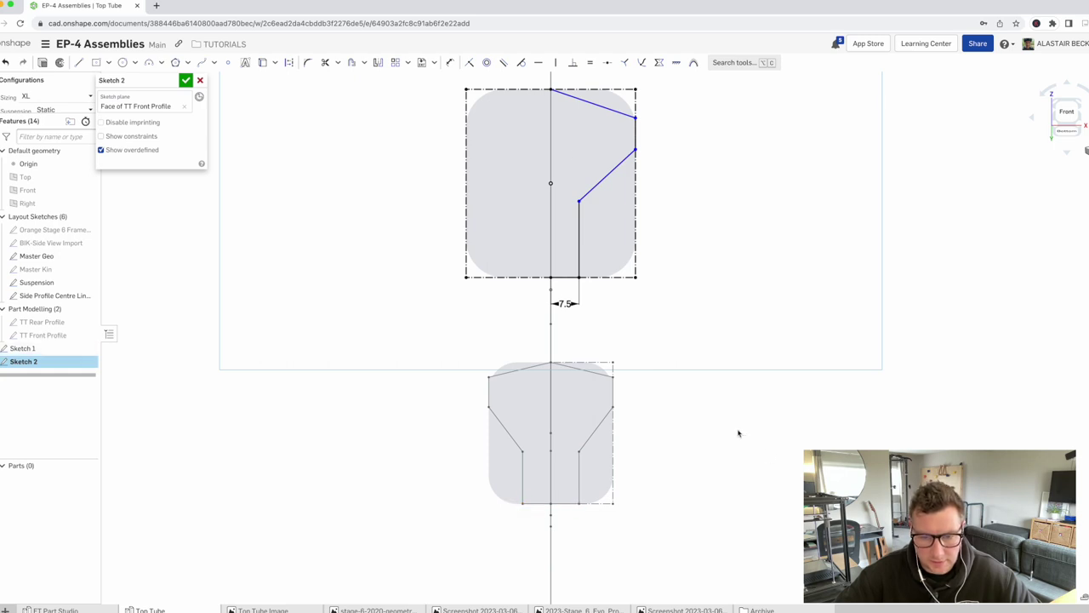
# Dimension the length of the front profile's inner vertical line at 14 mm
pyautogui.click(450, 63)
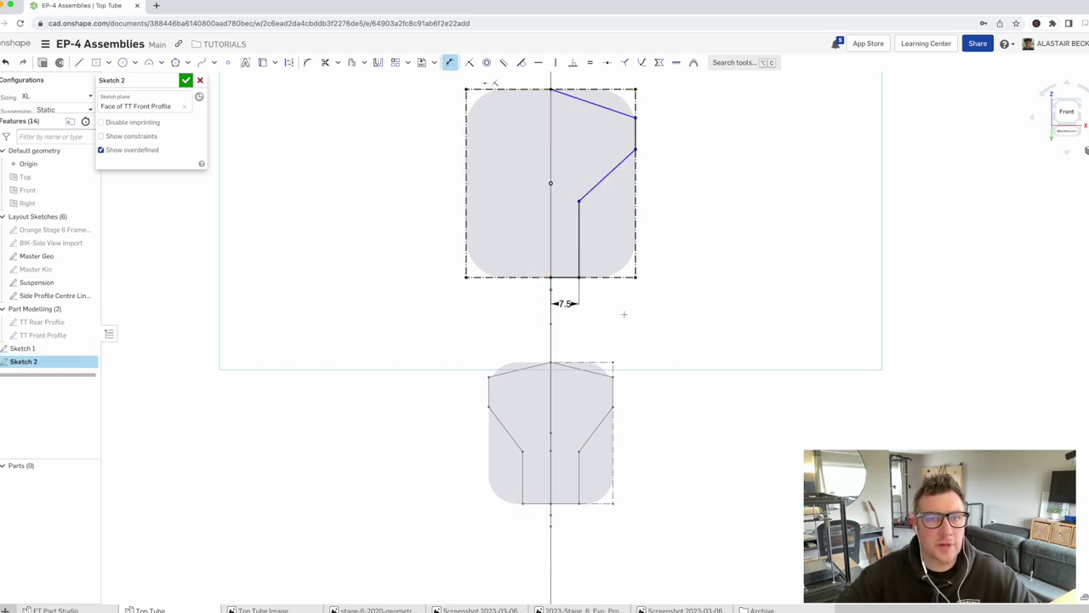
pyautogui.click(578, 228)
pyautogui.click(690, 235)
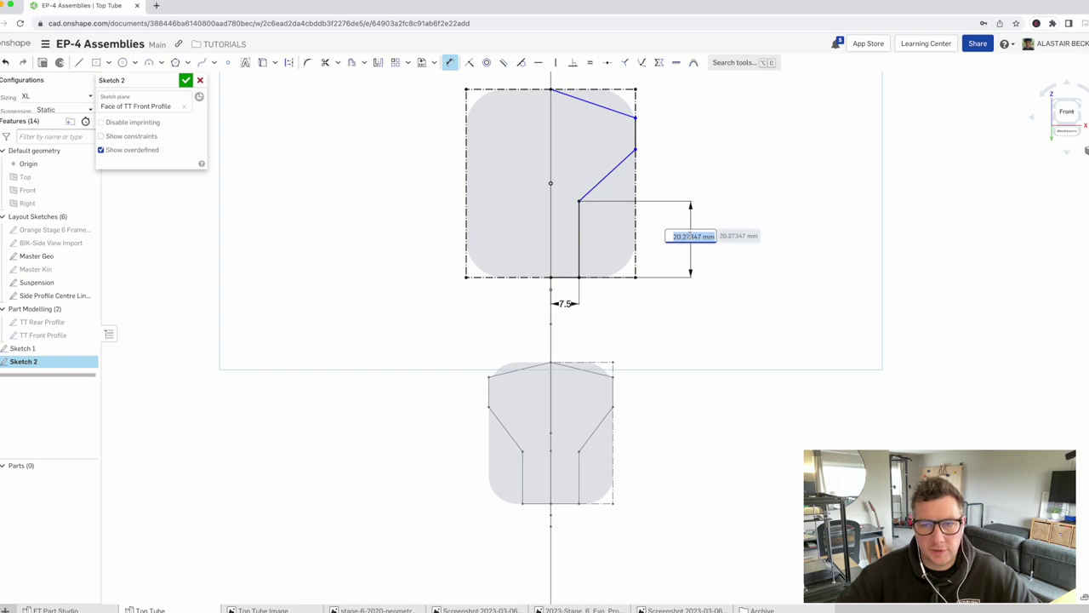
pyautogui.write('14')
pyautogui.press('Return')
pyautogui.press('Escape')
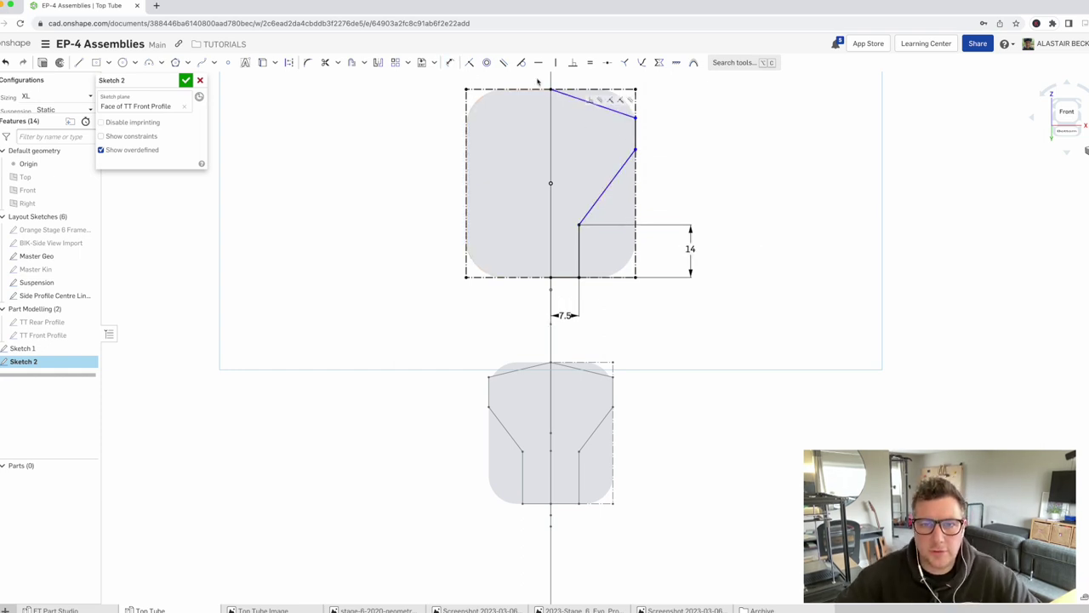
# Dimension the drop from the rectangle's top corner to the outer end of the sloping top line at 5 mm
pyautogui.press('d')
pyautogui.click(635, 117)
pyautogui.click(635, 91)
pyautogui.click(678, 101)
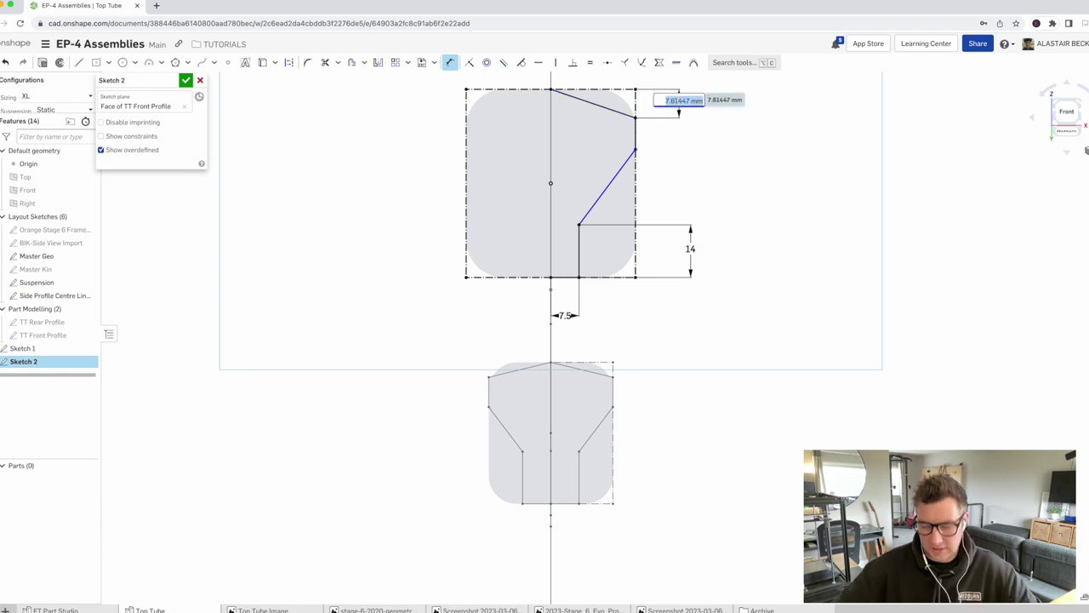
pyautogui.write('5')
pyautogui.press('Return')
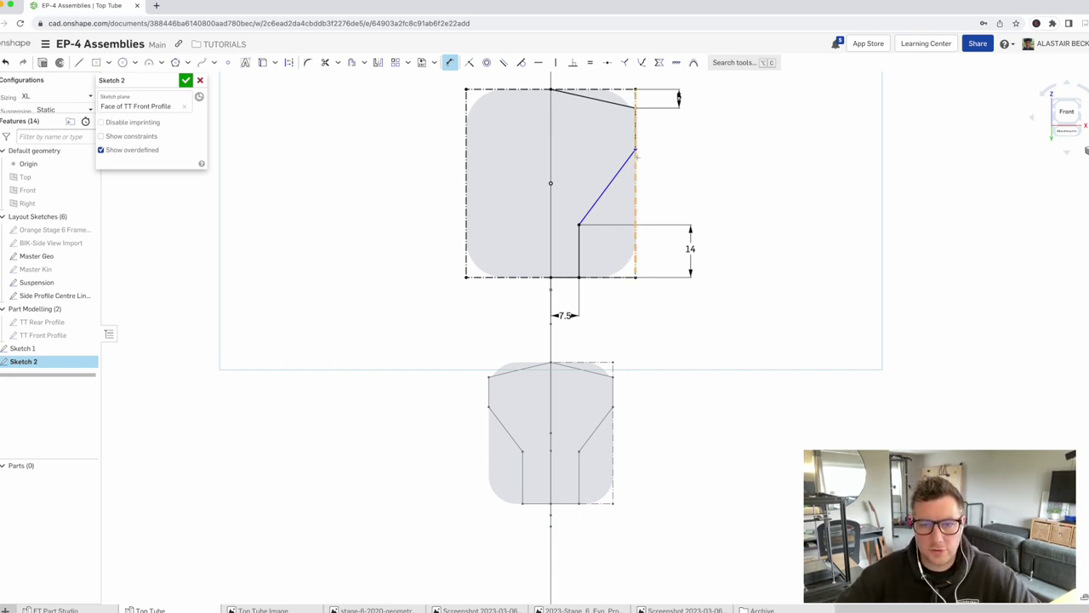
# Dimension the length of the short vertical side segment at 8 mm
pyautogui.click(636, 107)
pyautogui.click(681, 119)
pyautogui.write('8')
pyautogui.press('Return')
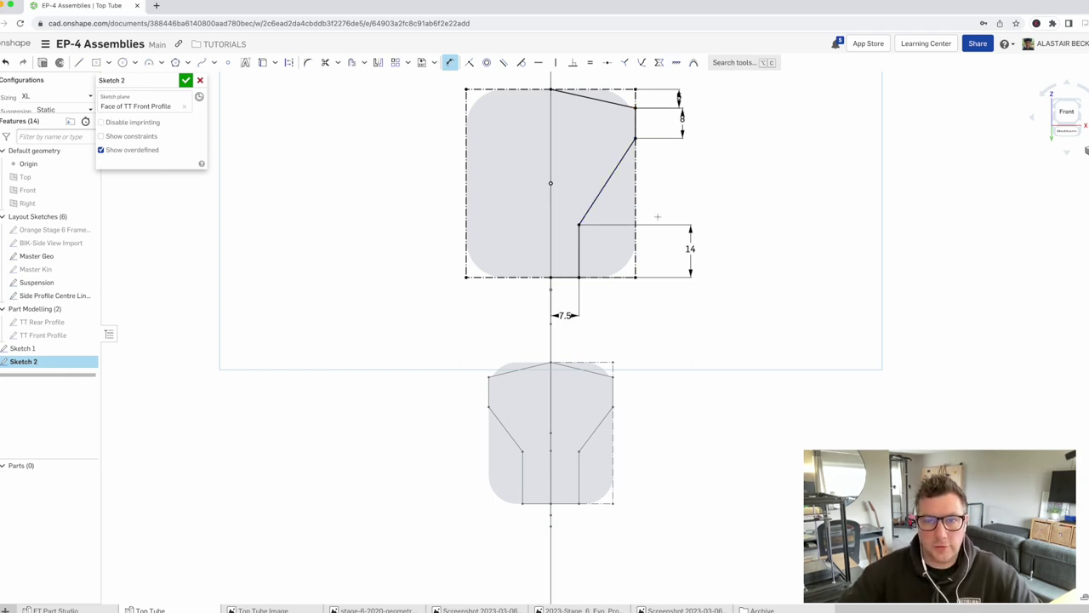
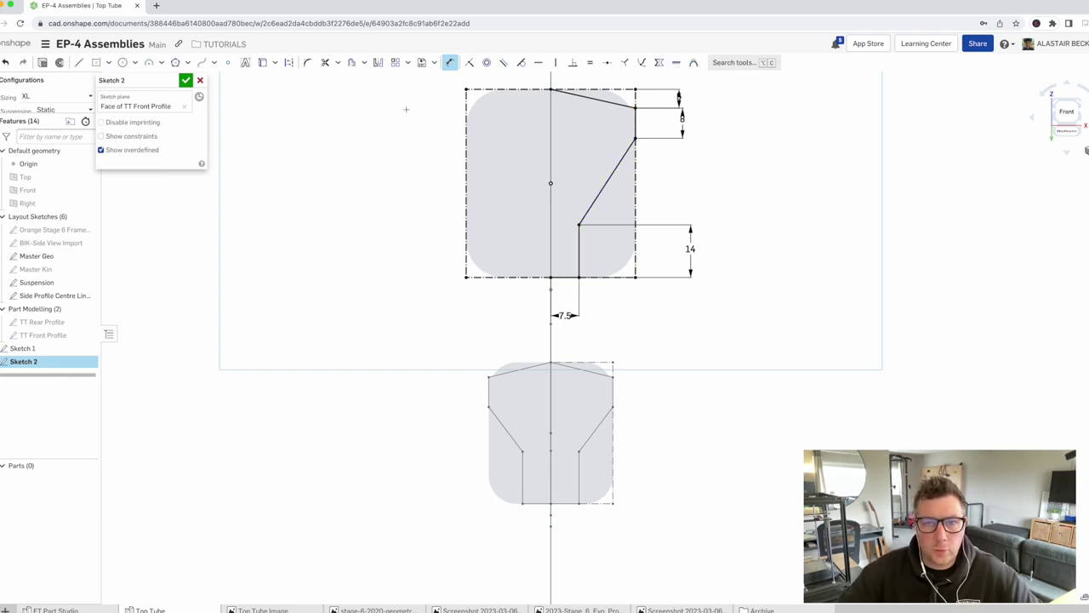
# Mirror the sloping top line, slanted line and inner vertical line about the centreline
pyautogui.click(378, 62)
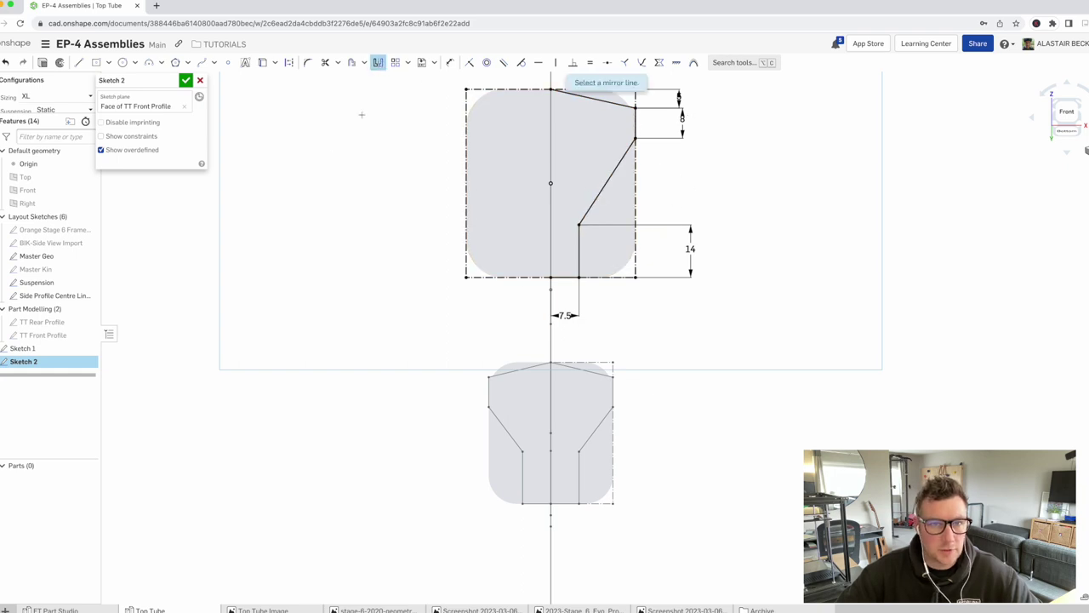
pyautogui.moveTo(559, 150); pyautogui.dragTo(579, 156, button='right')
pyautogui.click(560, 255)
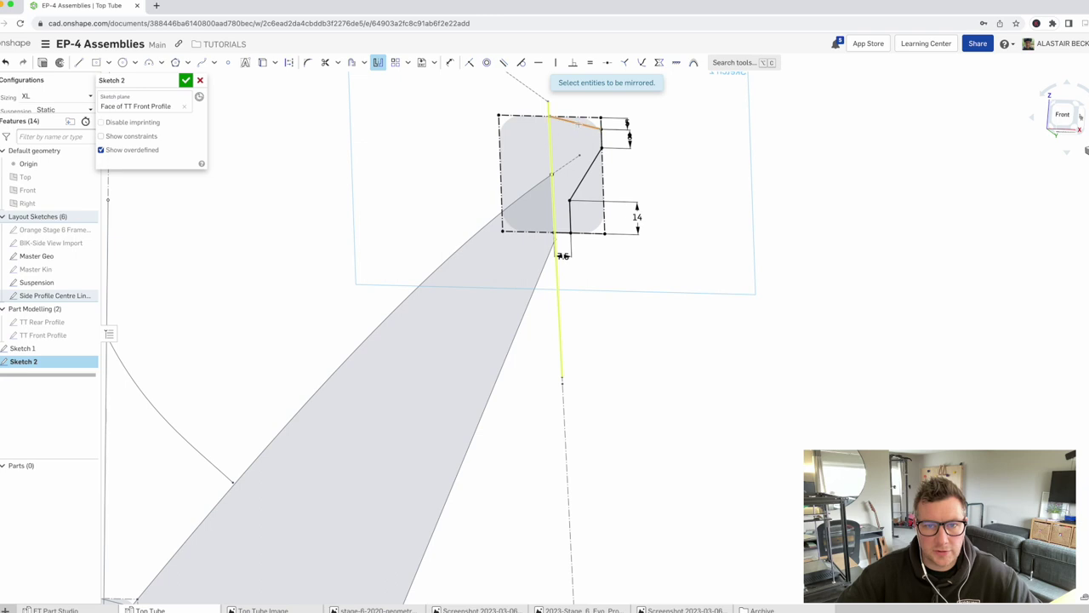
pyautogui.click(578, 124)
pyautogui.click(586, 172)
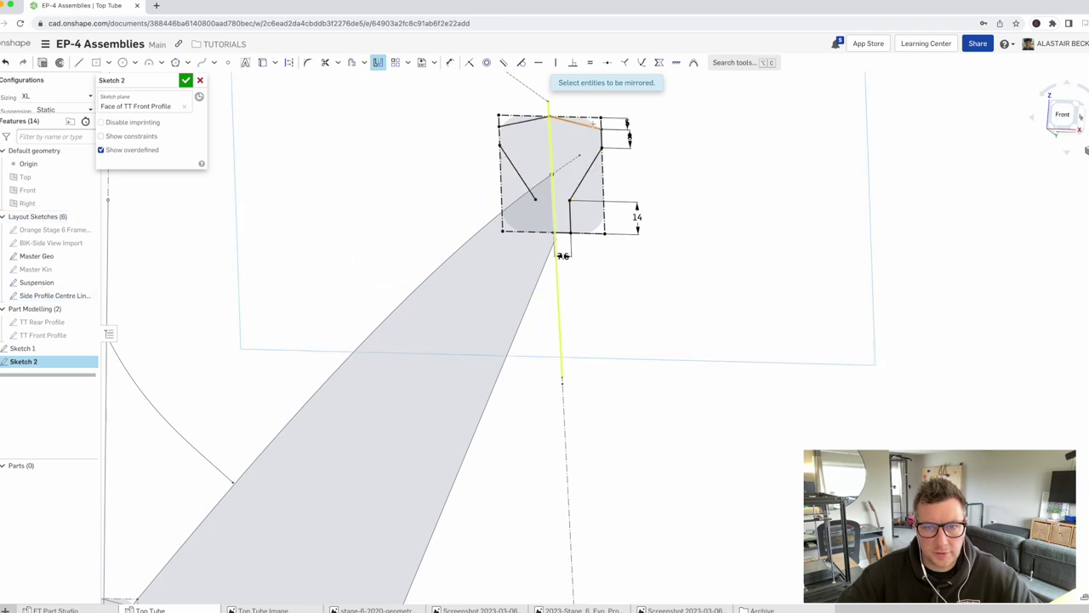
pyautogui.scroll(3, 596, 128)
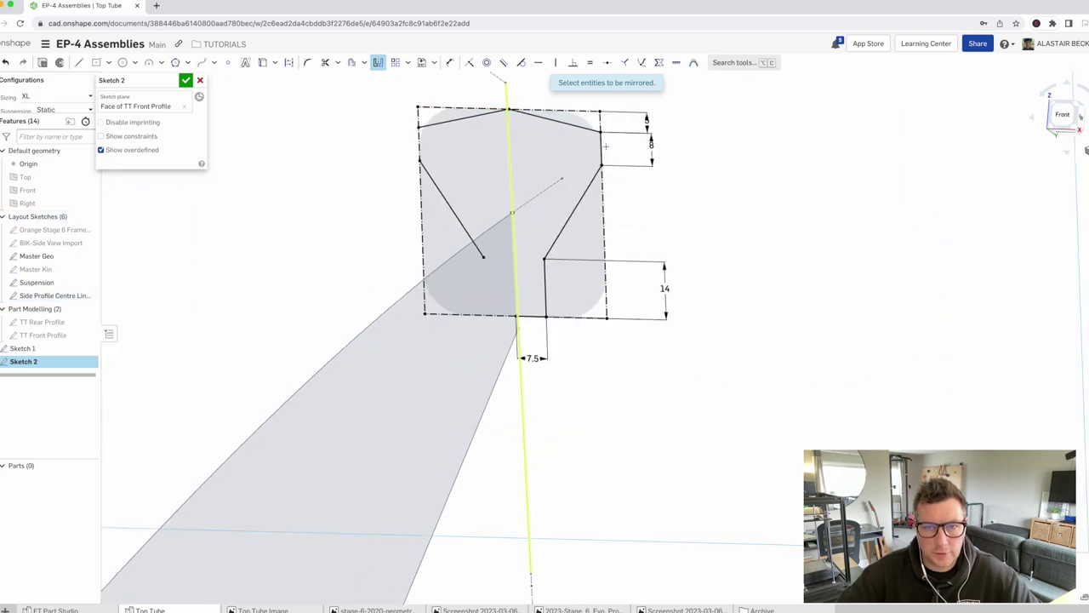
pyautogui.click(544, 275)
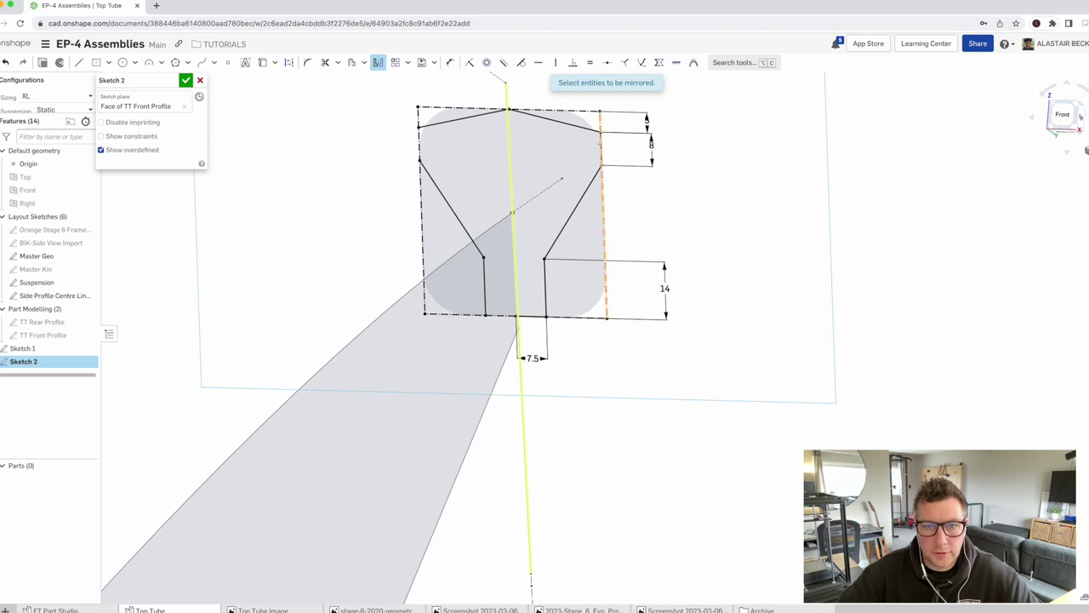
# Mirror the short vertical side segment and the short bottom line about the centreline, and finish the front profile sketch
pyautogui.rightClick(603, 149)
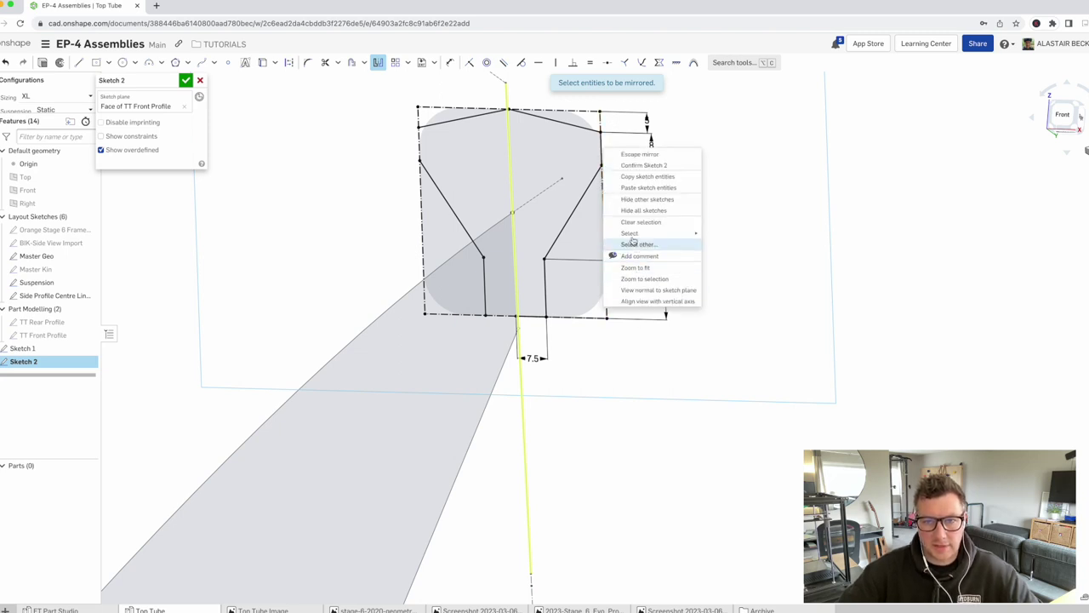
pyautogui.click(635, 243)
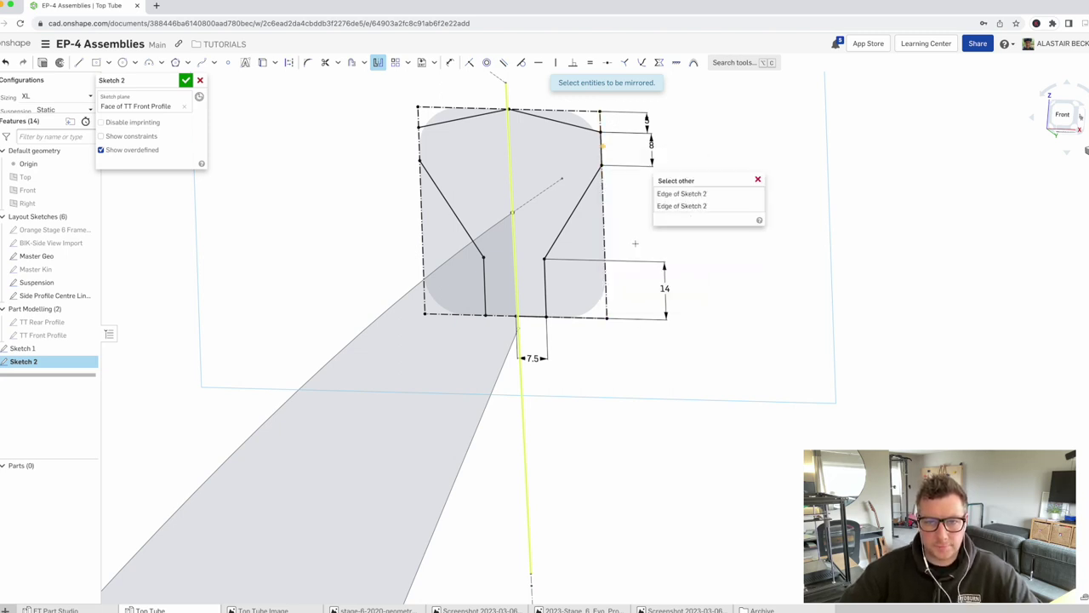
pyautogui.click(681, 206)
pyautogui.rightClick(534, 317)
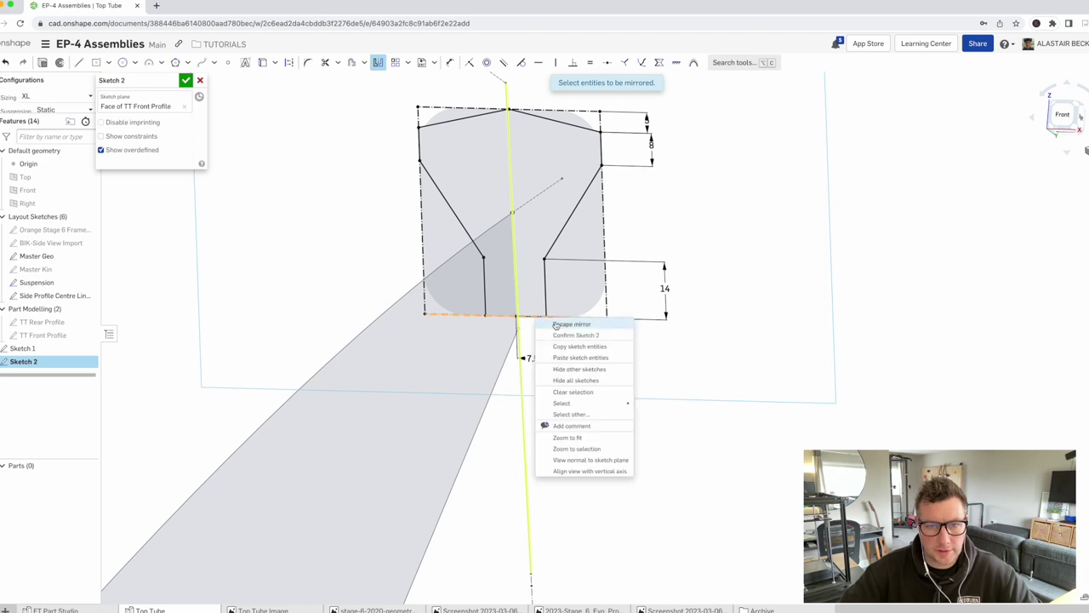
pyautogui.click(570, 413)
pyautogui.click(631, 376)
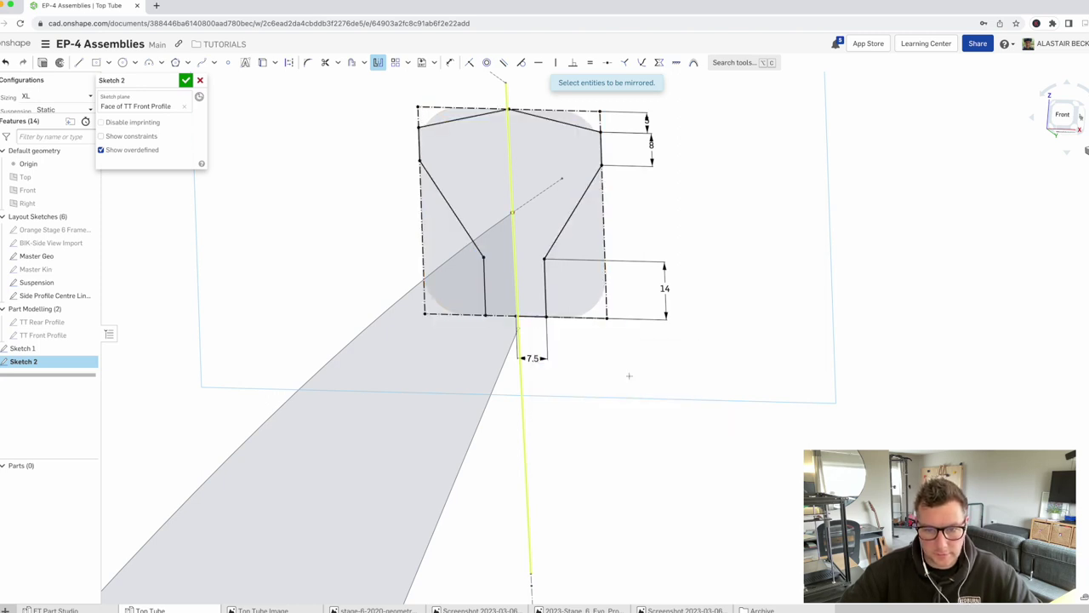
pyautogui.click(185, 80)
# Check how the existing top tube is built in the FT Part Studio by locating its TT Loft feature under Part Modelling
pyautogui.scroll(-5, 437, 321)
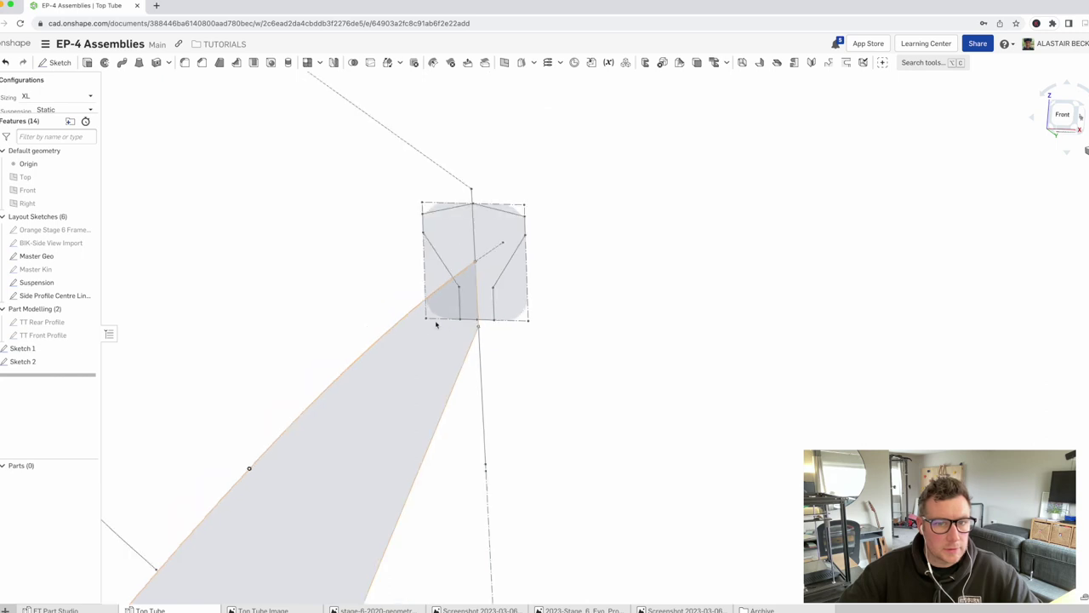
pyautogui.scroll(-2, 467, 267)
pyautogui.scroll(3, 466, 280)
pyautogui.moveTo(466, 280); pyautogui.dragTo(519, 222, button='right')
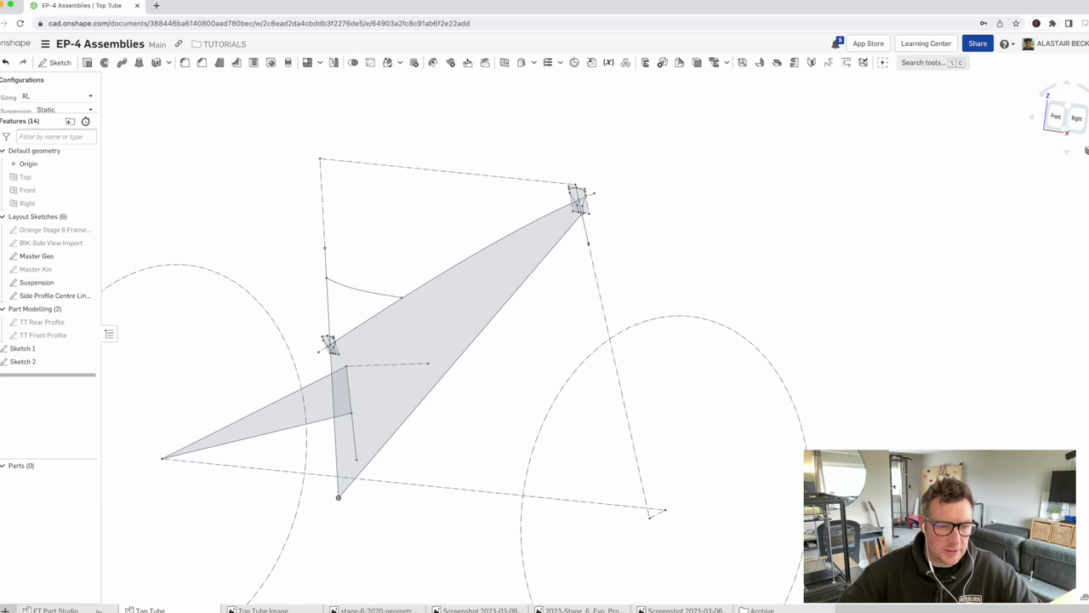
pyautogui.click(55, 610)
pyautogui.click(592, 218)
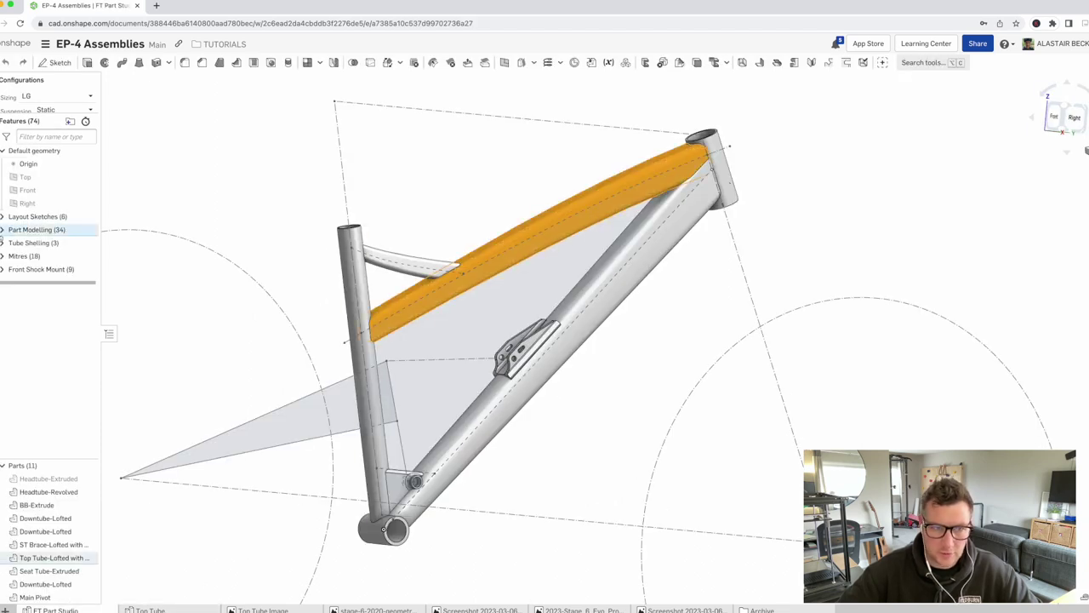
pyautogui.click(4, 229)
pyautogui.click(32, 388)
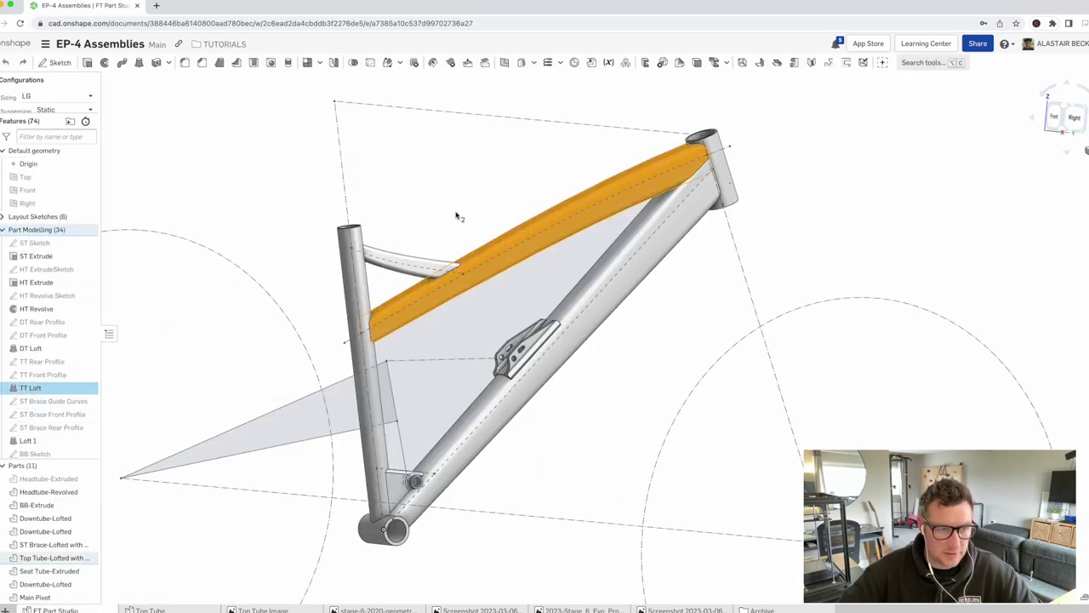
pyautogui.click(236, 192)
# In the Top Tube studio, start a new solid loft from the front profile face to the rear profile face
pyautogui.click(223, 608)
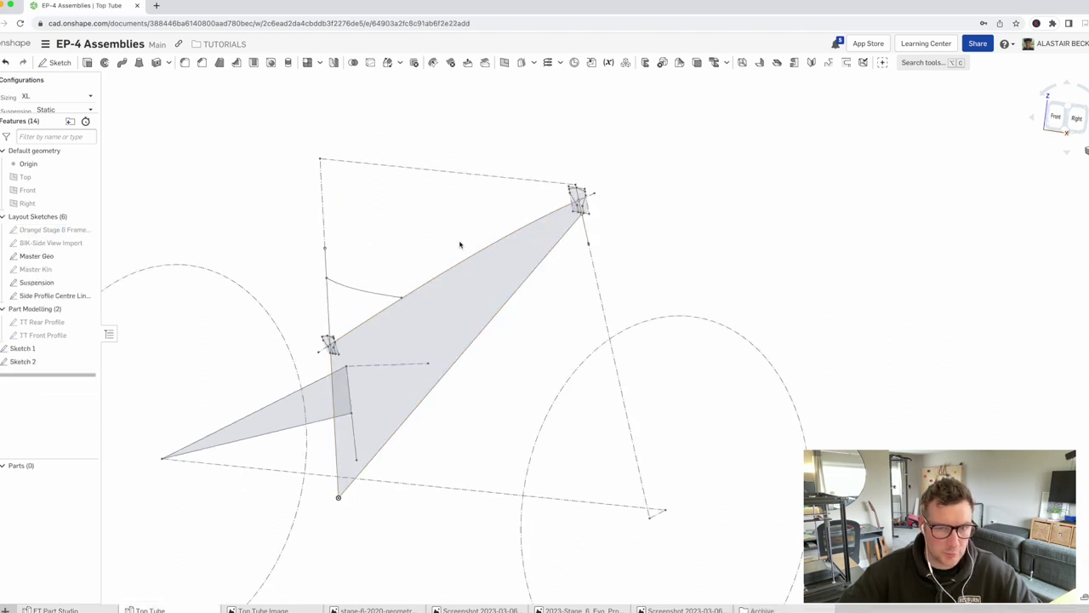
pyautogui.scroll(-1, 462, 245)
pyautogui.scroll(1, 474, 248)
pyautogui.scroll(1, 474, 248)
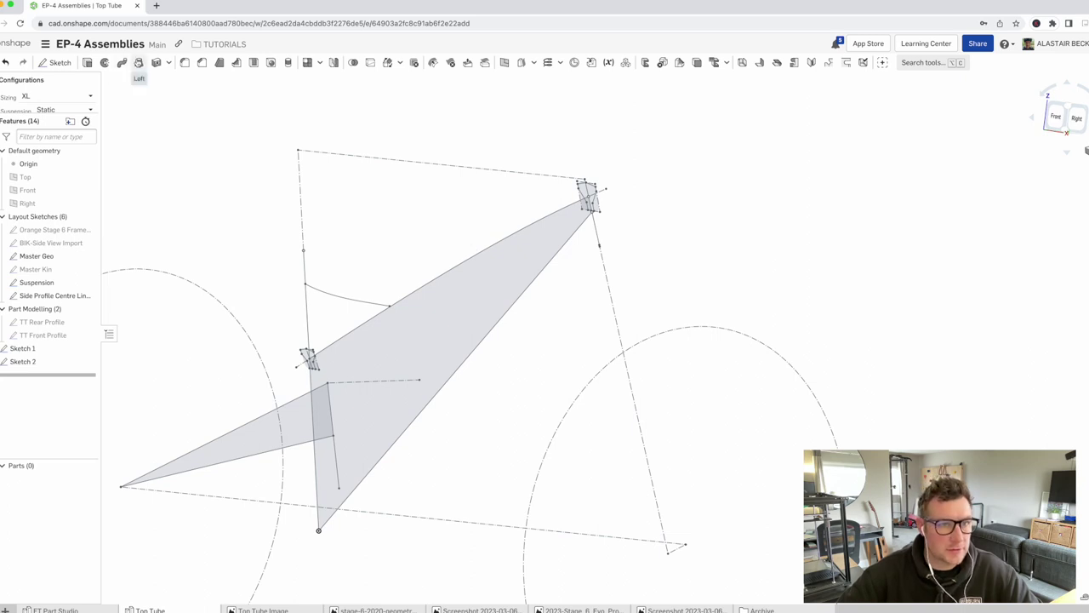
pyautogui.click(139, 63)
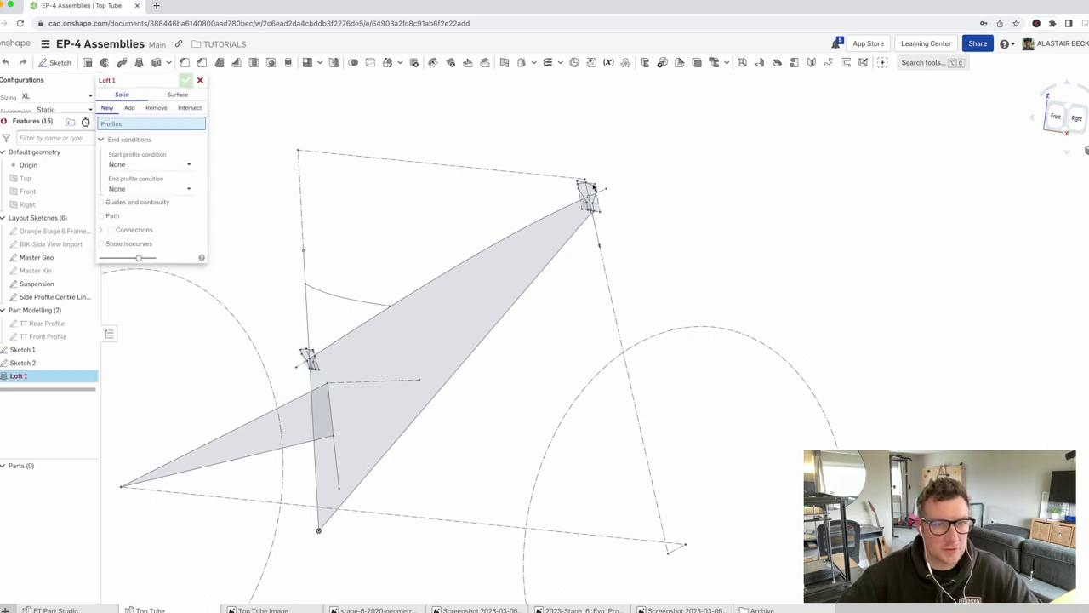
pyautogui.scroll(3, 593, 187)
pyautogui.click(569, 178)
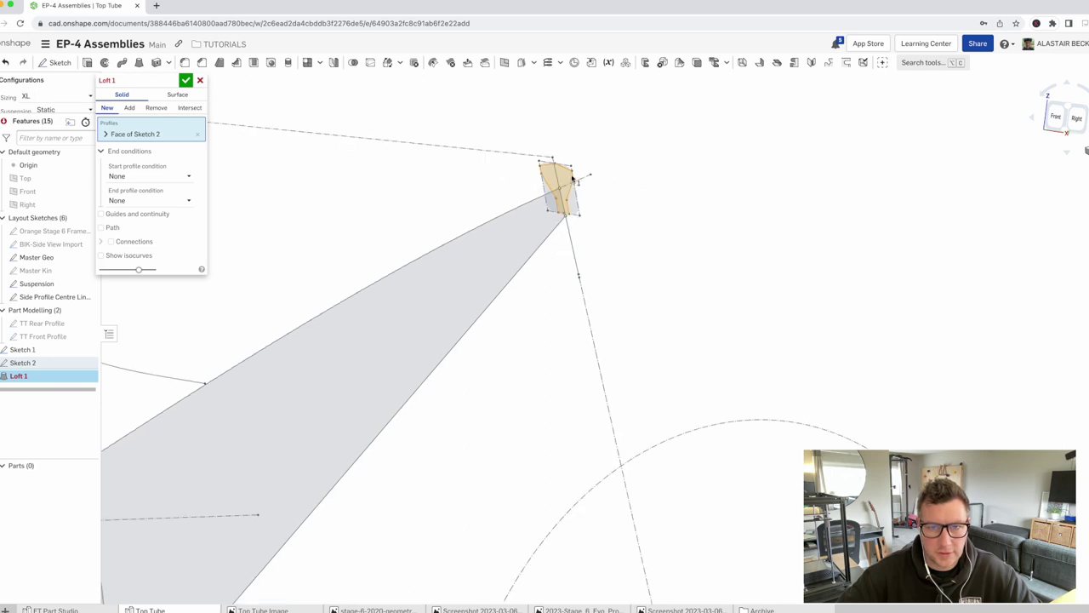
pyautogui.scroll(-3, 572, 179)
pyautogui.scroll(5, 284, 369)
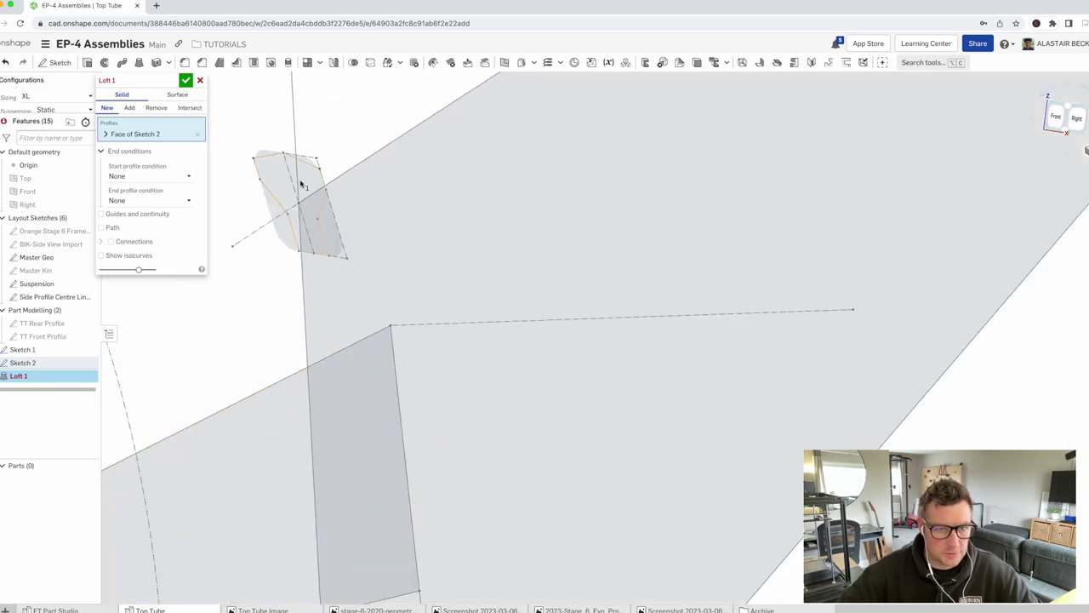
pyautogui.click(301, 183)
pyautogui.scroll(-3, 332, 414)
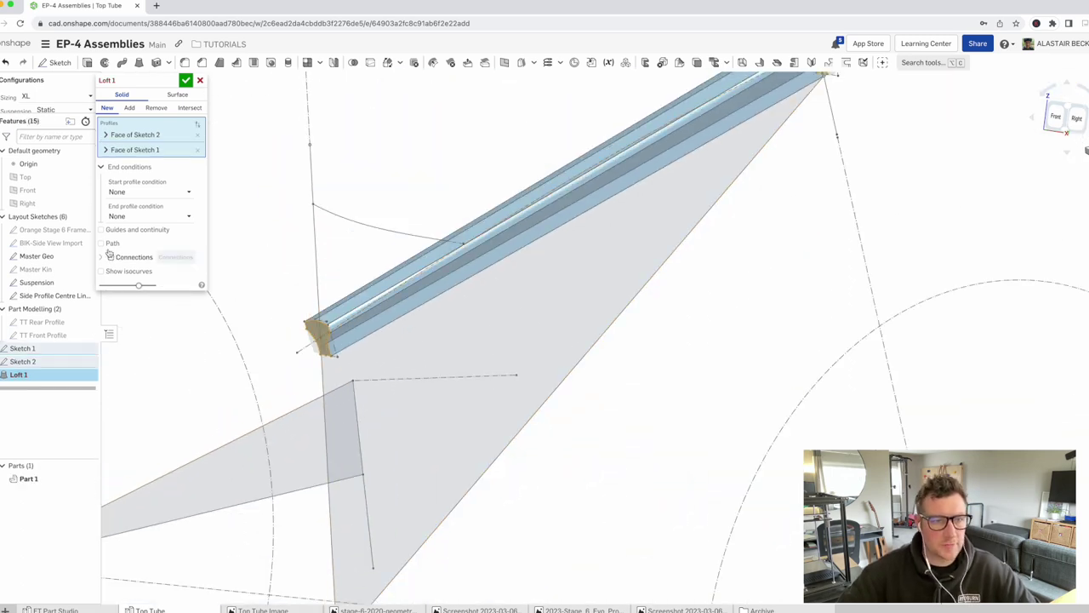
# Make the loft follow the top tube centreline as its path with a section count of 10
pyautogui.click(110, 243)
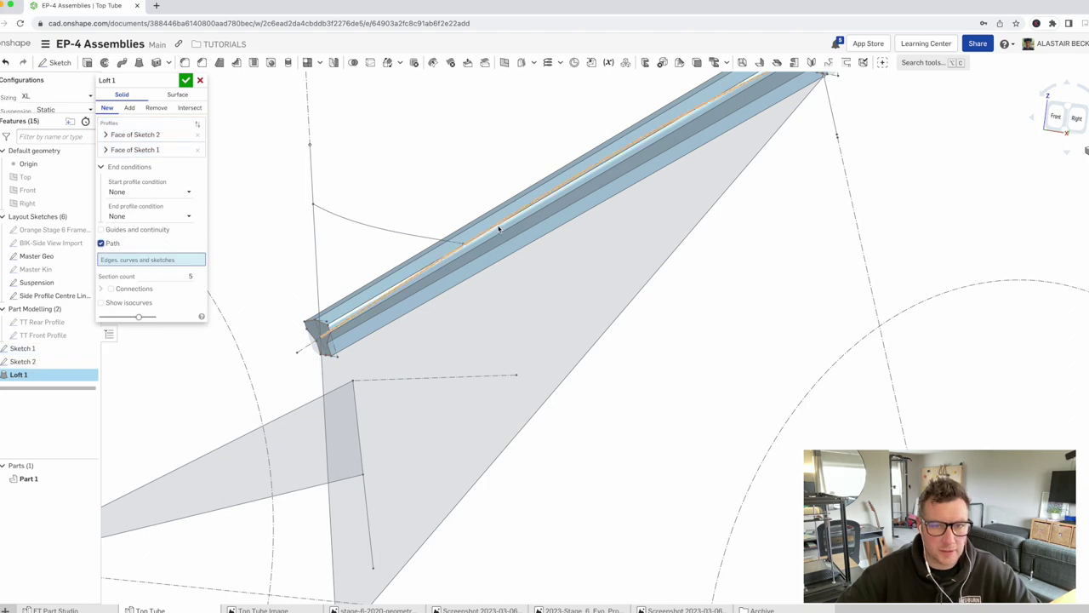
pyautogui.click(501, 235)
pyautogui.scroll(-2, 505, 317)
pyautogui.scroll(2, 644, 197)
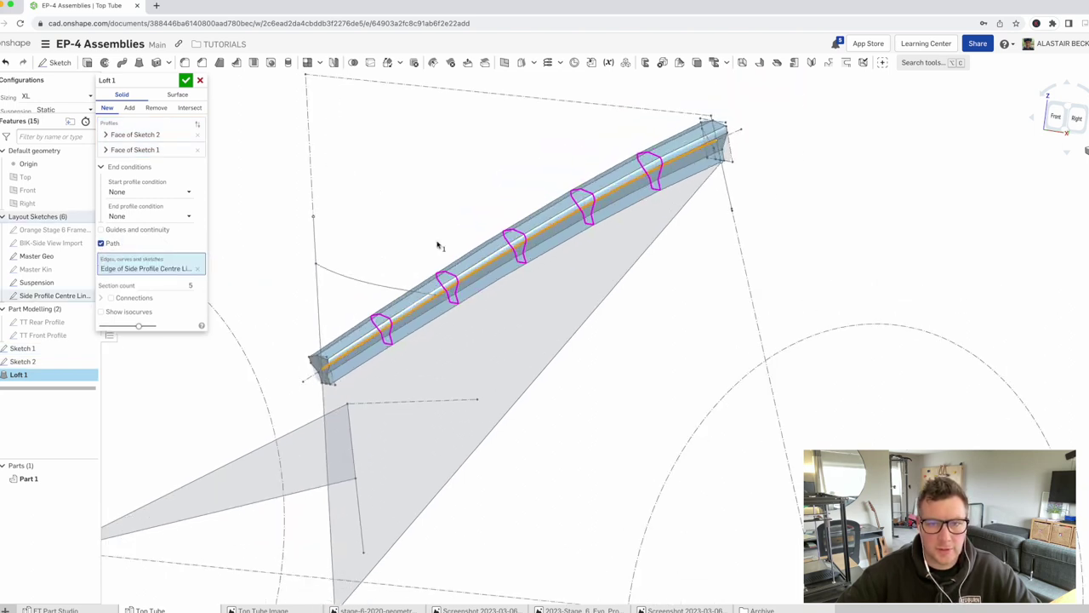
pyautogui.click(180, 285)
pyautogui.write('10')
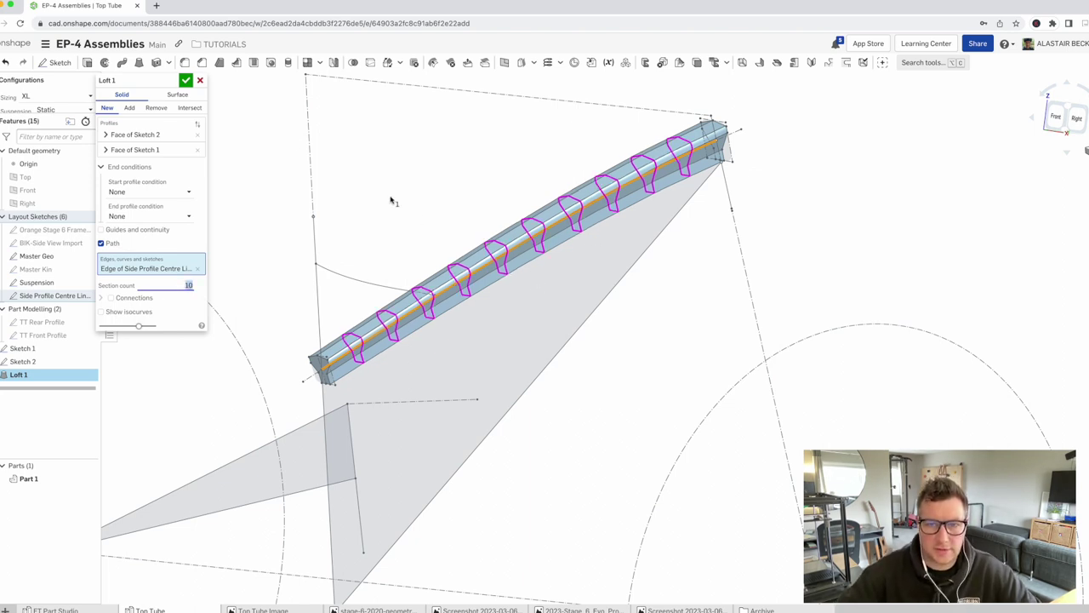
pyautogui.click(186, 80)
# Examine the lofted top tube from several angles, including the right side, and compare it with the full frame in the FT Part Studio
pyautogui.moveTo(498, 299); pyautogui.dragTo(485, 261, button='right')
pyautogui.scroll(-3, 485, 261)
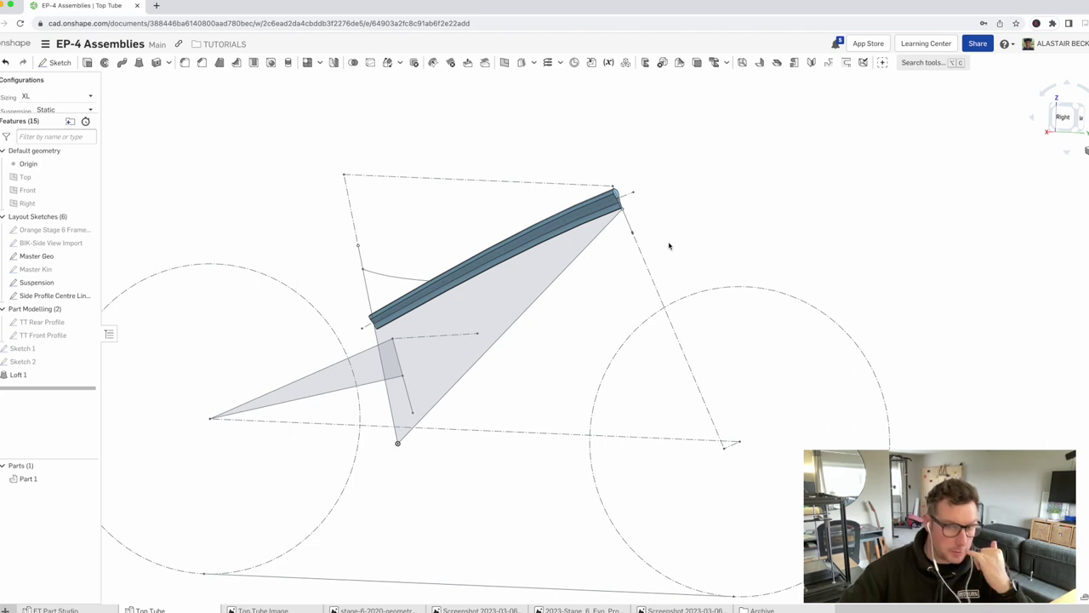
pyautogui.moveTo(600, 242); pyautogui.dragTo(549, 246, button='right')
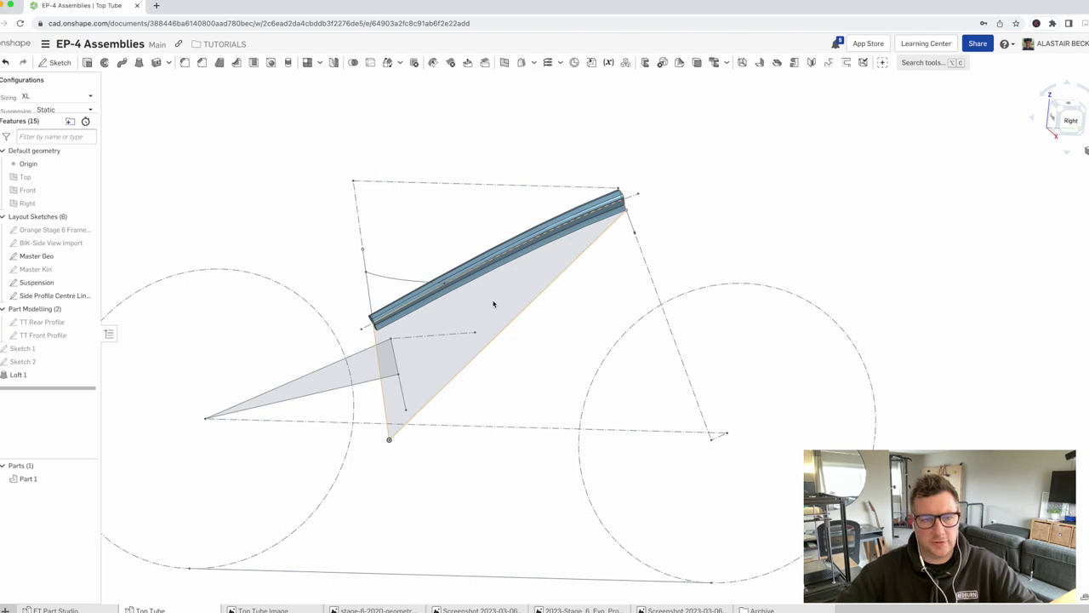
pyautogui.moveTo(473, 292)
pyautogui.mouseDown(button='right')
pyautogui.moveTo(469, 252)
pyautogui.moveTo(559, 203)
pyautogui.mouseUp(button='right')
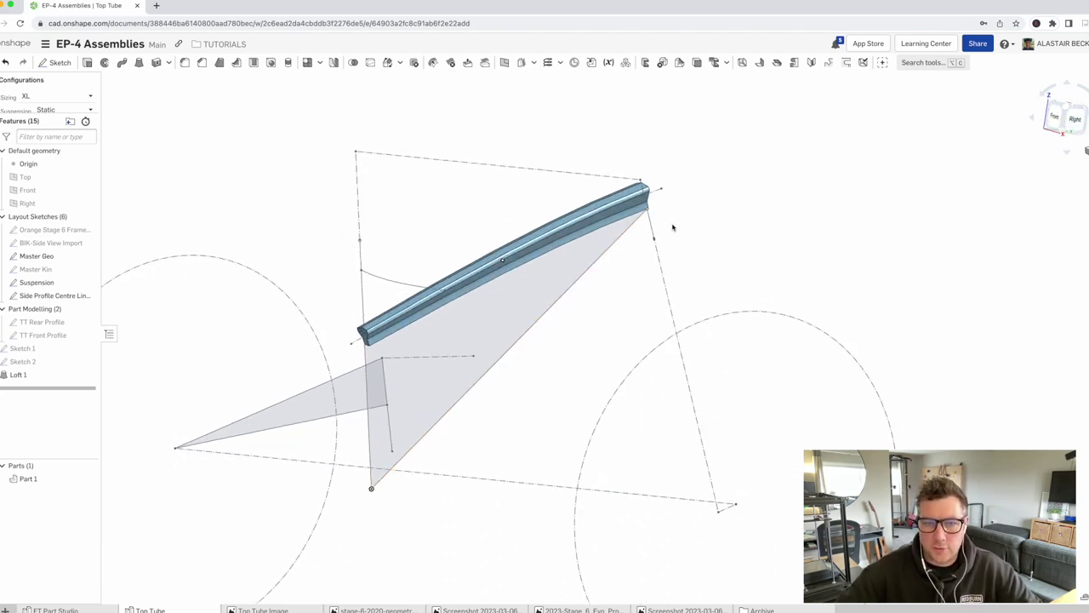
pyautogui.click(1074, 119)
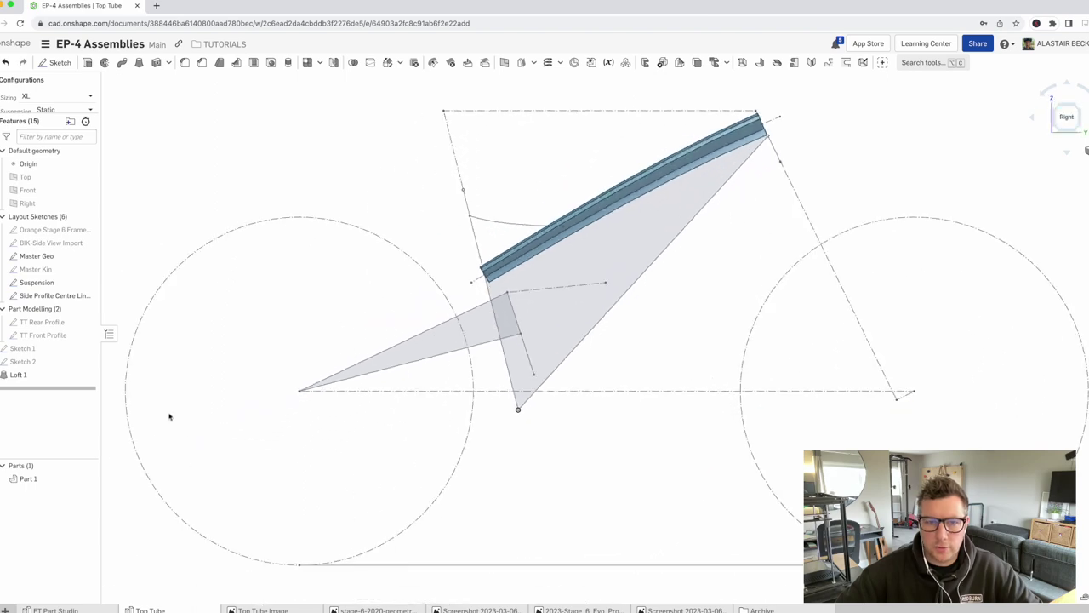
pyautogui.click(55, 611)
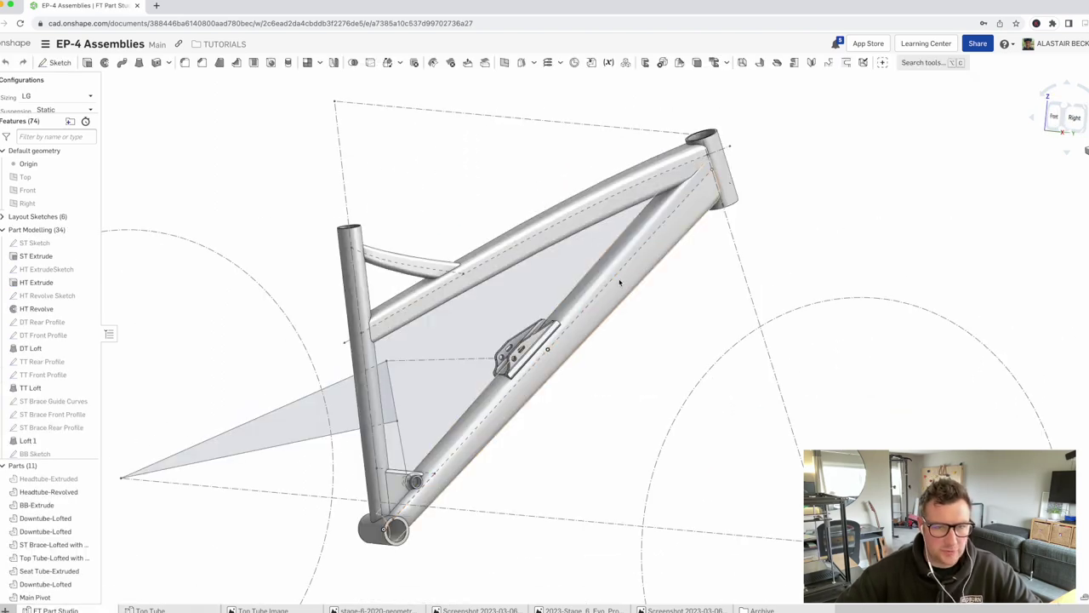
pyautogui.moveTo(539, 292); pyautogui.dragTo(553, 264, button='right')
pyautogui.scroll(-3, 32, 247)
pyautogui.scroll(-3, 31, 248)
pyautogui.scroll(6, 33, 256)
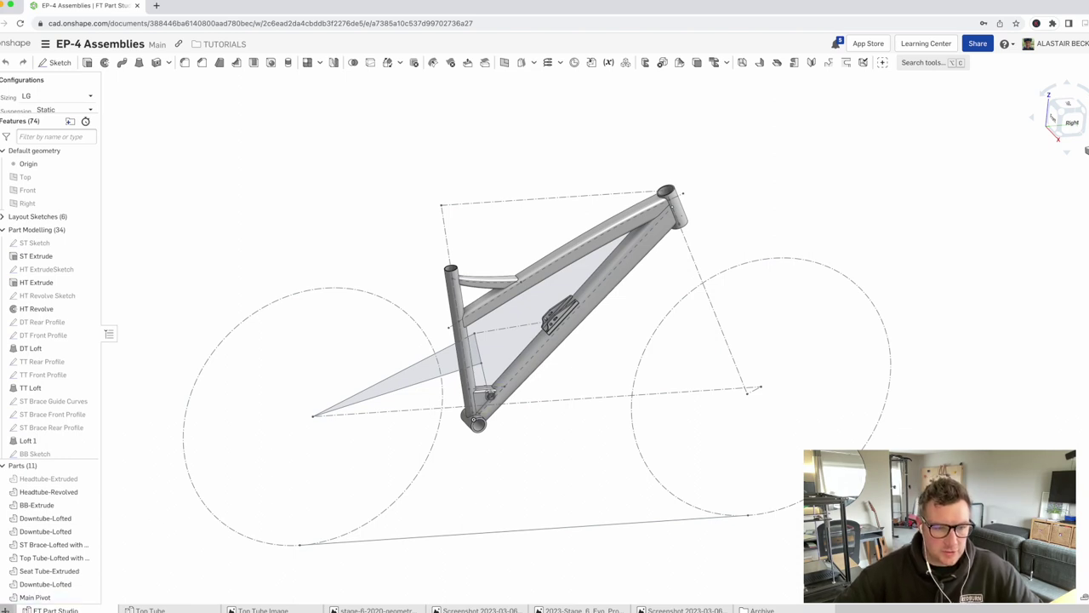
# Create a new assembly in the document and name it General Assy
pyautogui.click(5, 609)
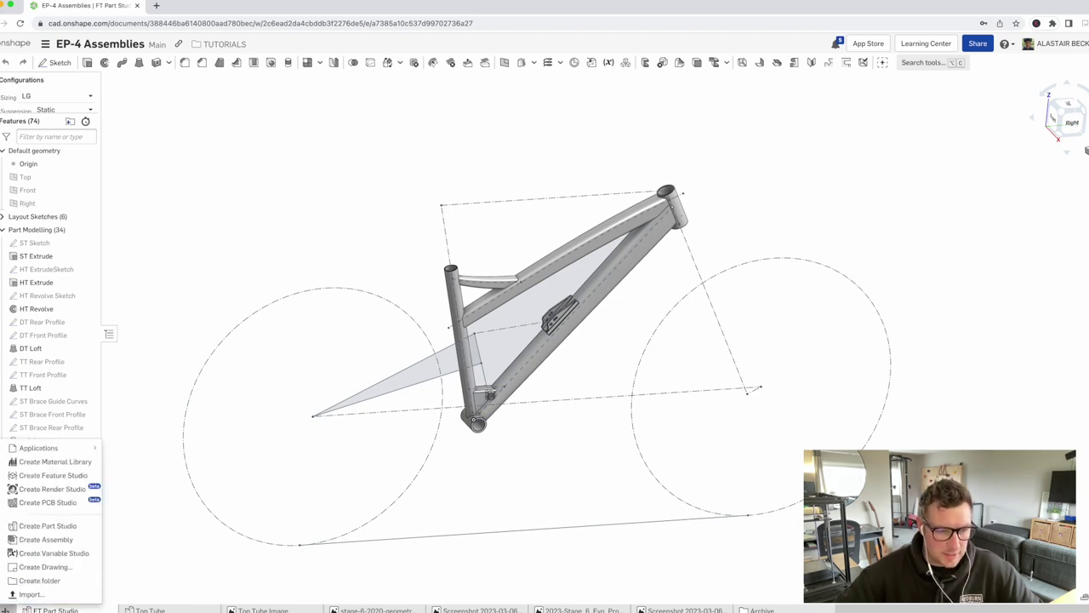
pyautogui.click(46, 540)
pyautogui.click(143, 609)
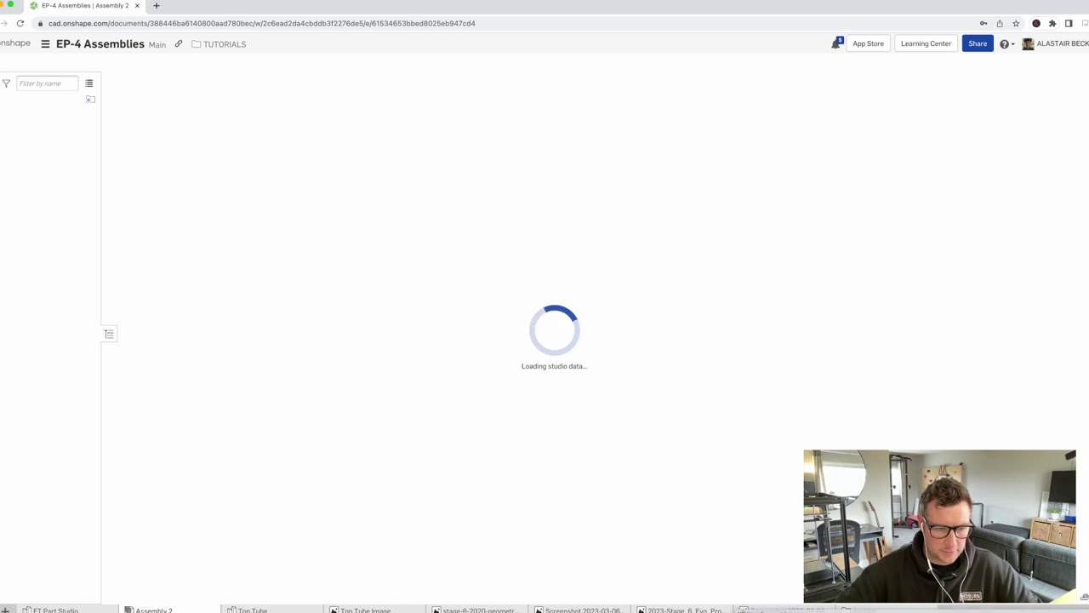
pyautogui.rightClick(151, 609)
pyautogui.click(150, 508)
pyautogui.write('Gener')
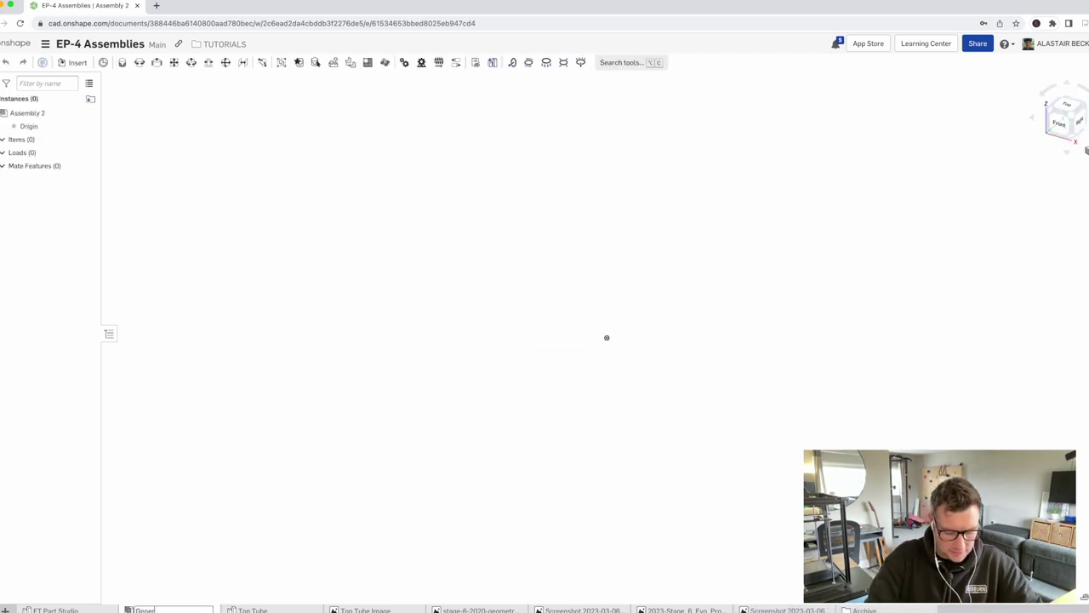
pyautogui.press('Return')
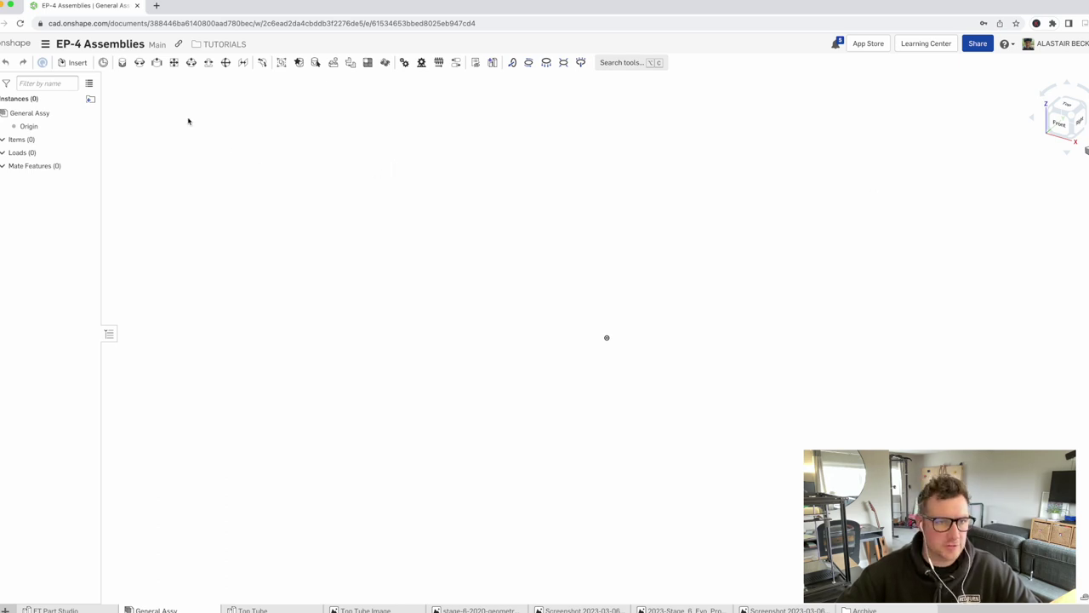
# Start inserting parts from the FT Part Studio and generate its XL sizing configuration
pyautogui.click(72, 64)
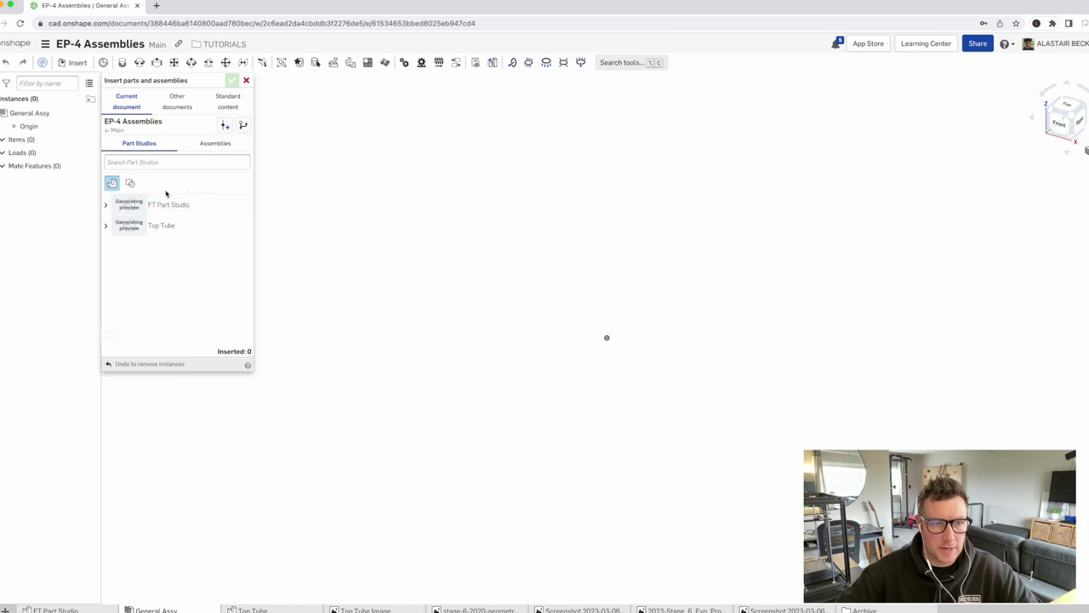
pyautogui.click(105, 205)
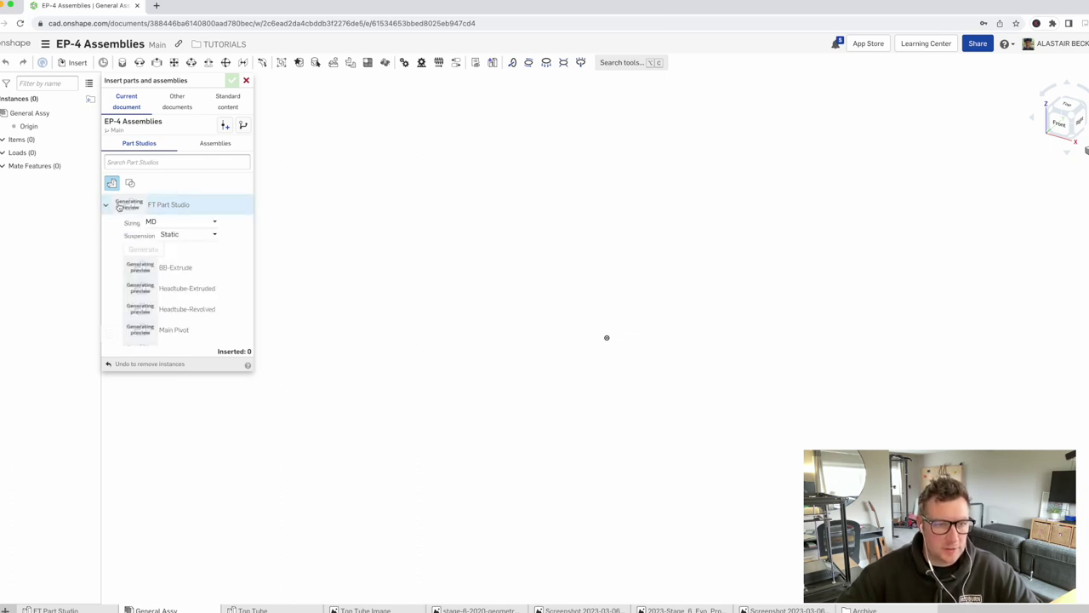
pyautogui.click(173, 223)
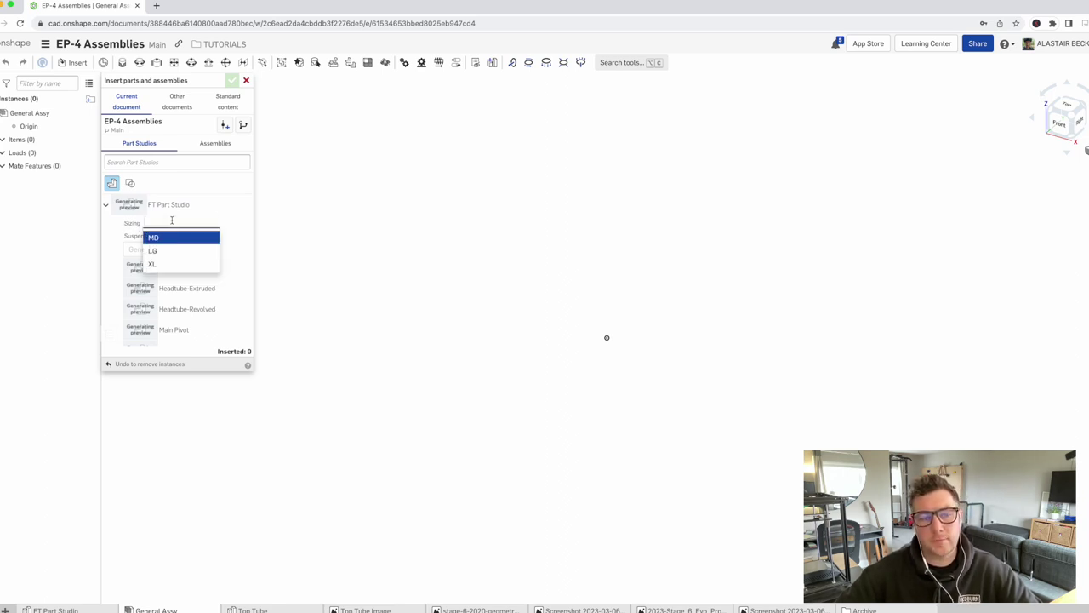
pyautogui.click(160, 266)
pyautogui.click(143, 249)
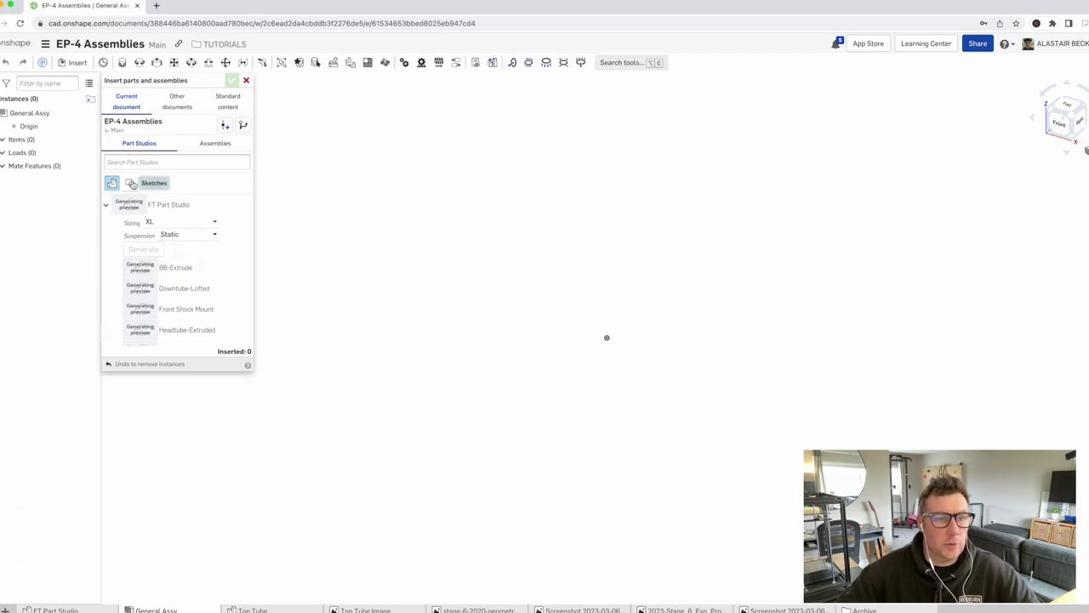
# Include sketches in the insertable items and insert the Master Geo sketch from the FT Part Studio into the assembly
pyautogui.click(131, 183)
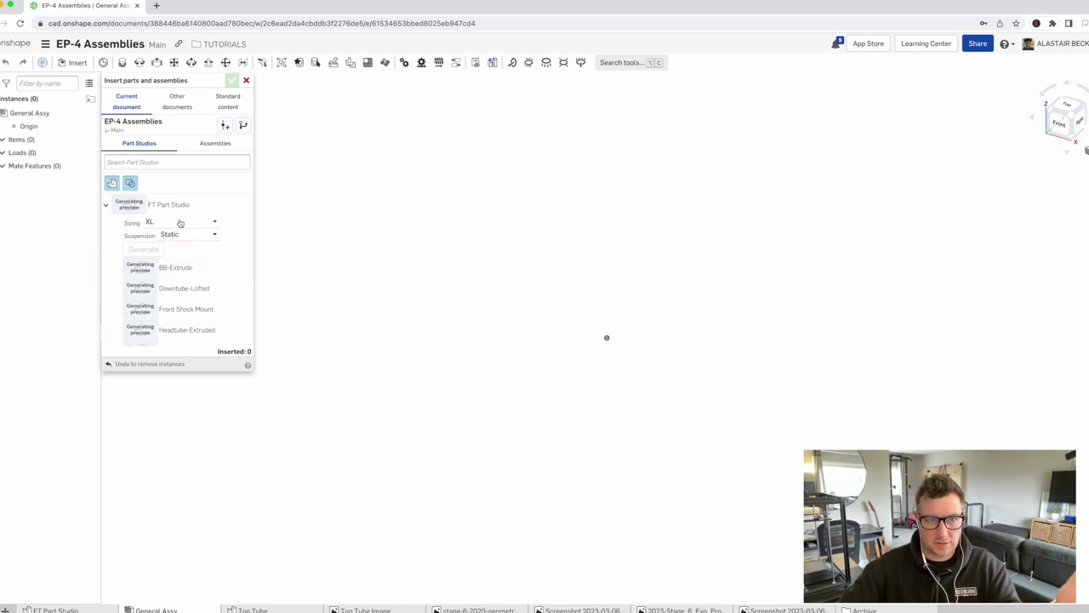
pyautogui.scroll(-1, 177, 288)
pyautogui.scroll(-8, 177, 288)
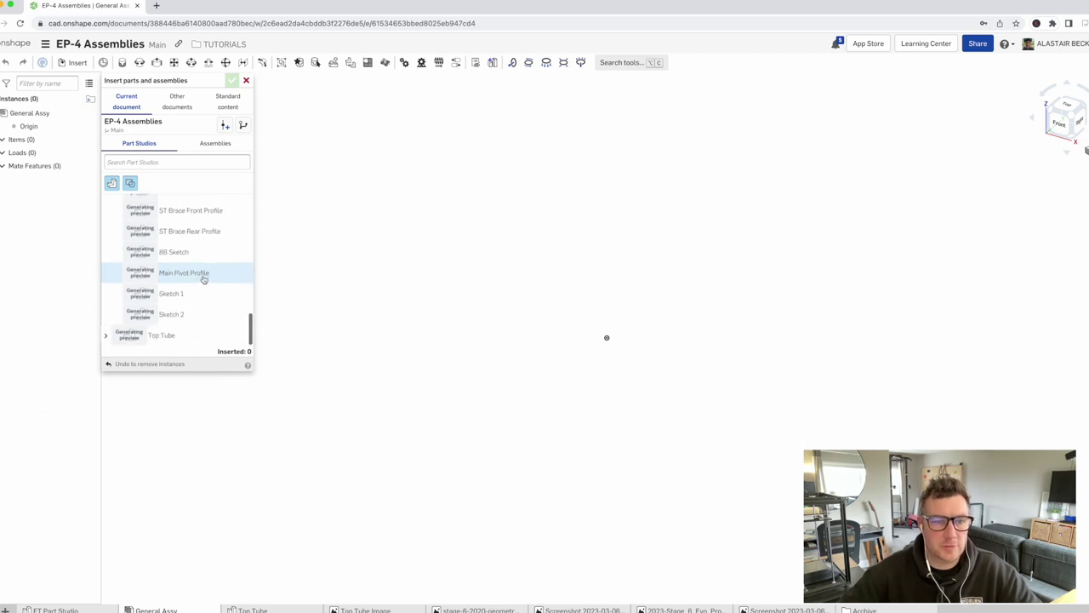
pyautogui.scroll(8, 189, 291)
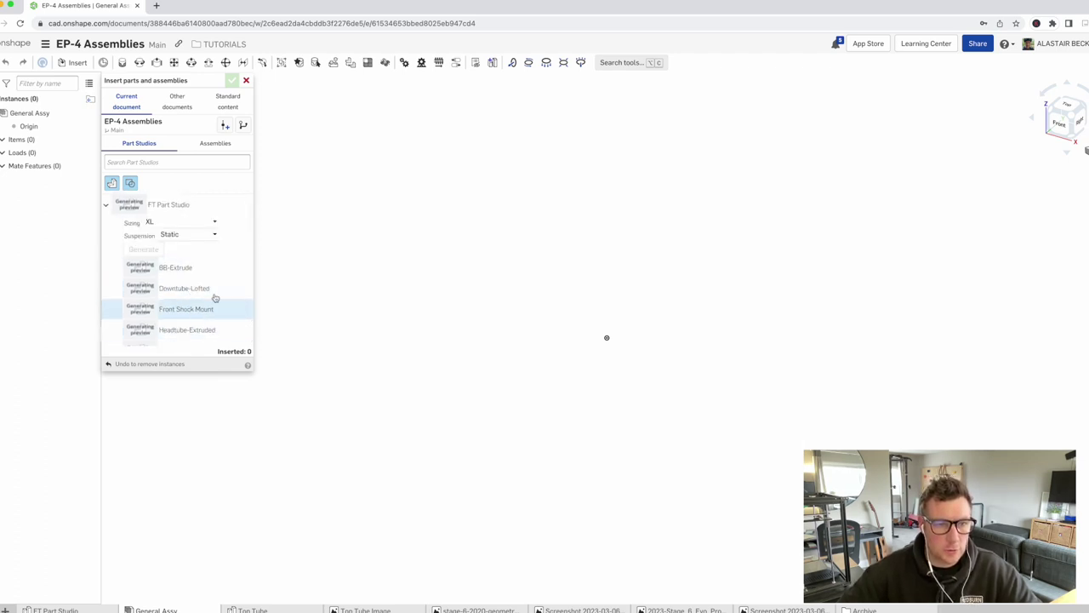
pyautogui.moveTo(250, 211); pyautogui.dragTo(251, 234)
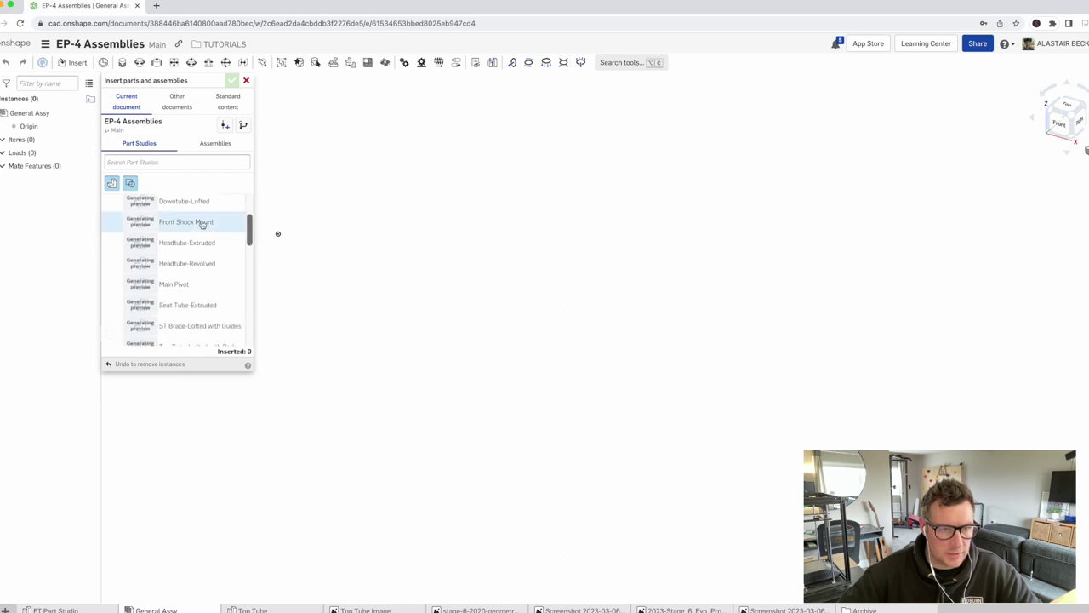
pyautogui.scroll(-5, 240, 268)
pyautogui.click(241, 267)
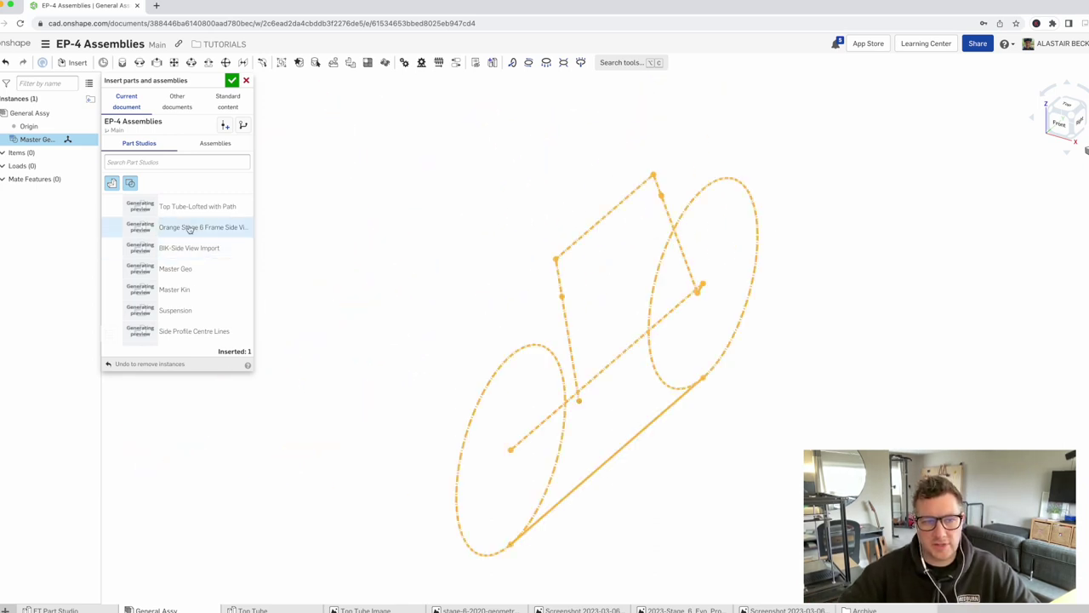
pyautogui.click(232, 80)
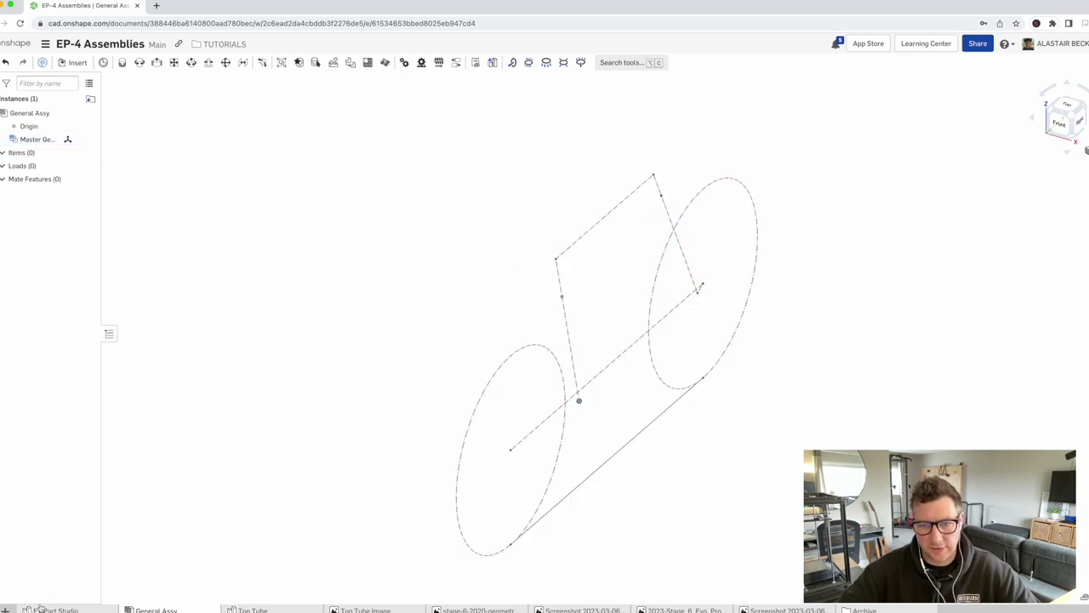
# Shift the Master Geo sketch to test its freedom, undo the move, and fix the sketch in place
pyautogui.moveTo(583, 238); pyautogui.dragTo(442, 194)
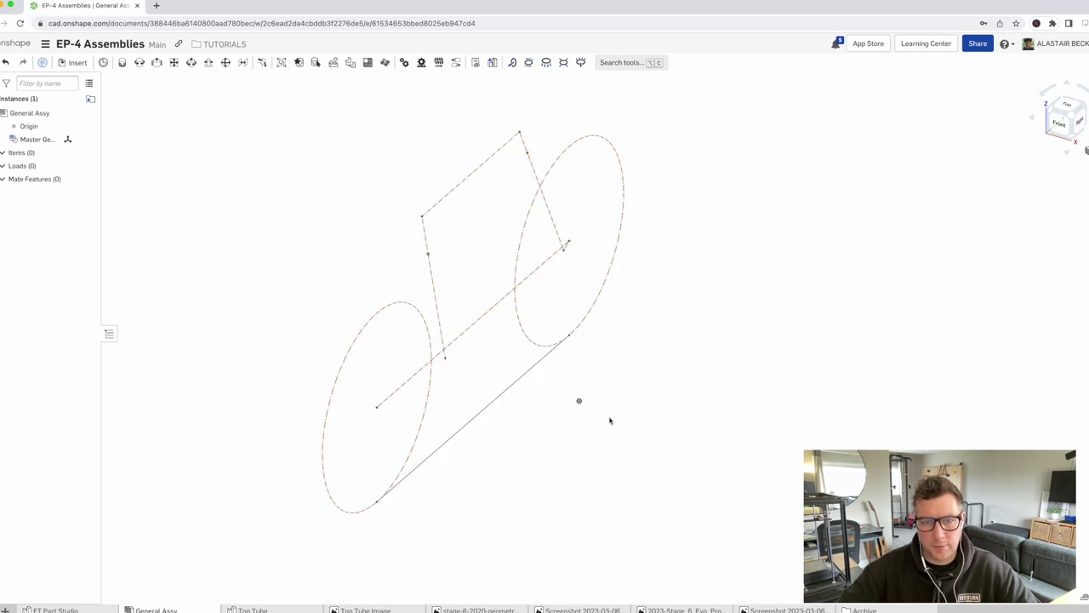
pyautogui.click(5, 62)
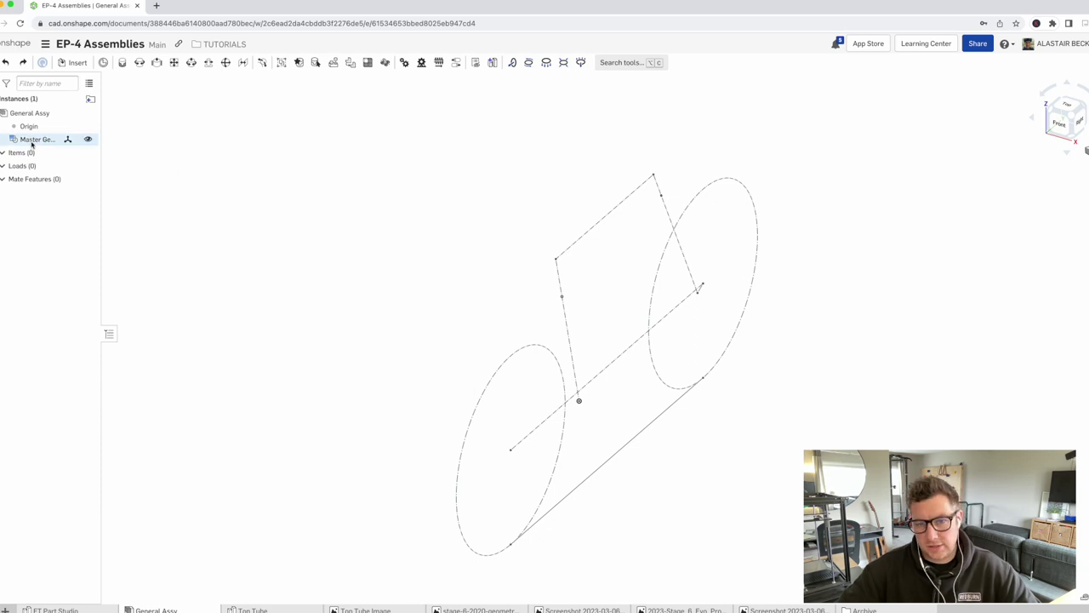
pyautogui.rightClick(573, 248)
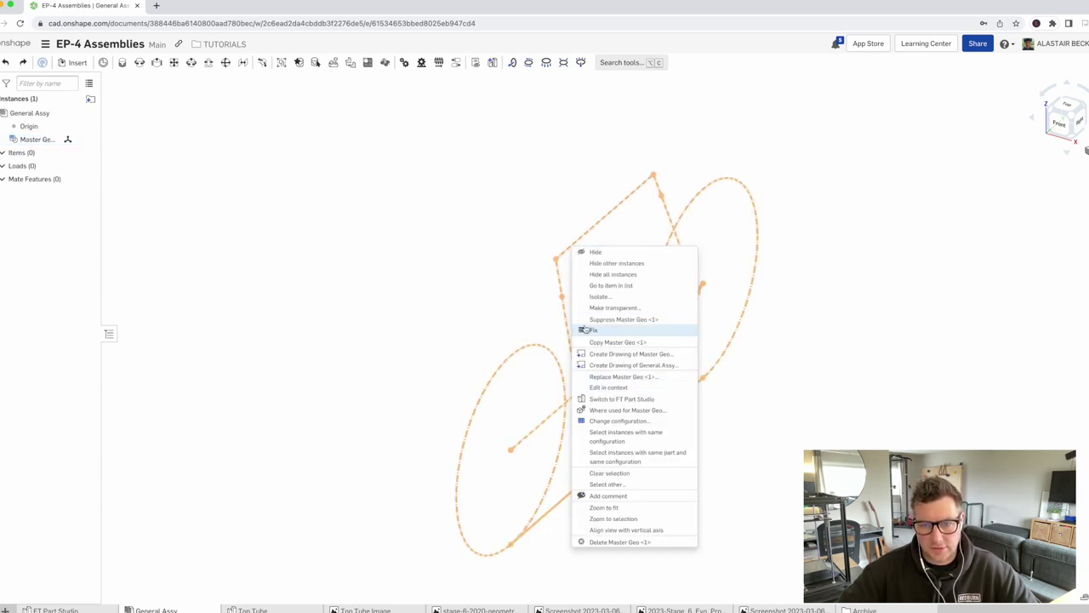
pyautogui.click(595, 330)
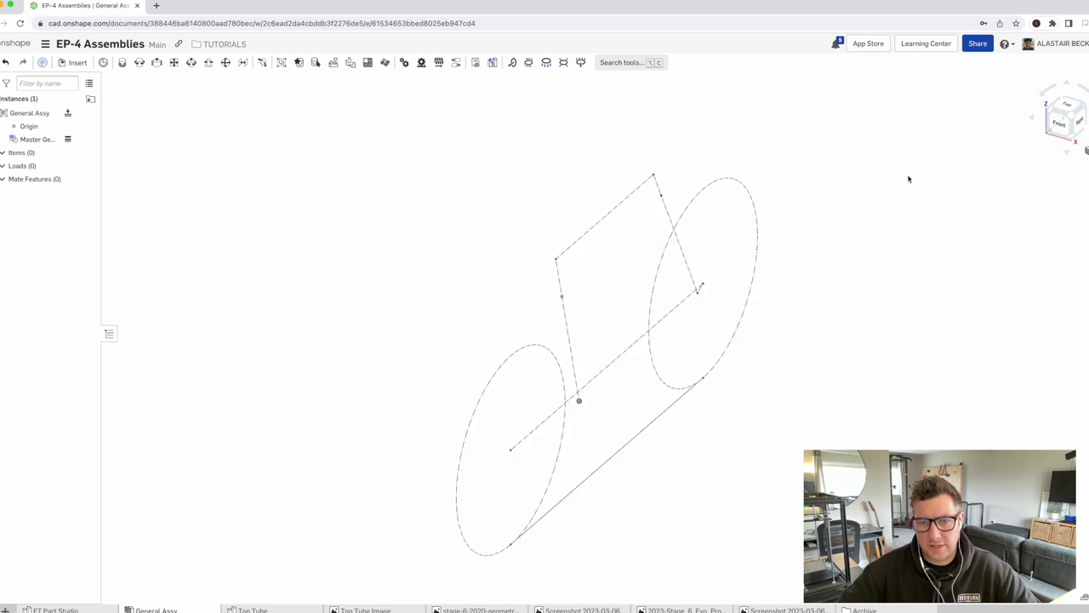
# Set the FT Part Studio's sizing to XL for insertion and generate that configuration's parts
pyautogui.click(1080, 121)
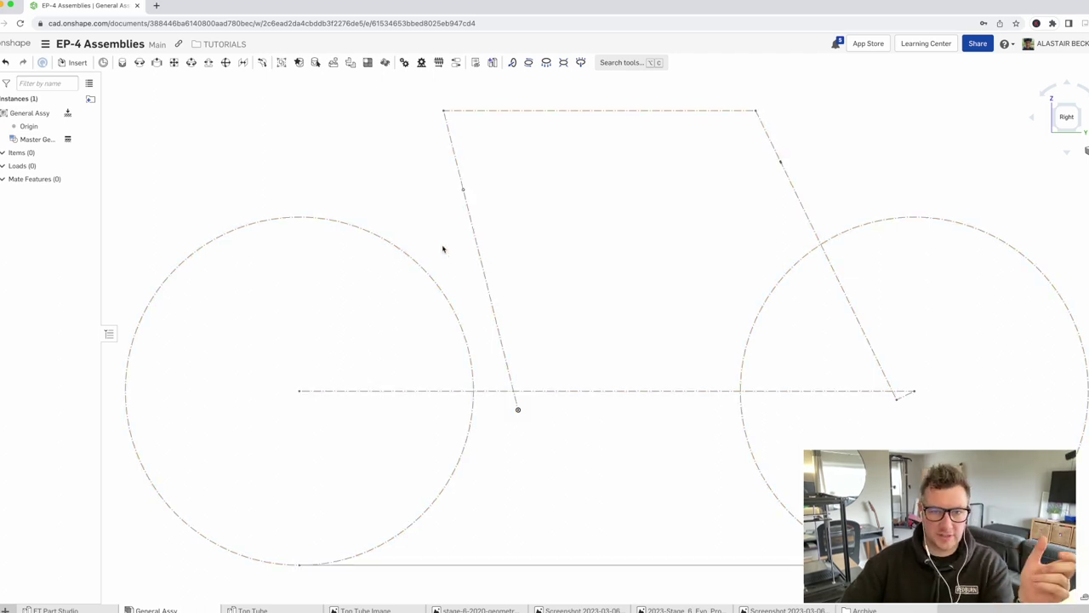
pyautogui.scroll(-1, 441, 290)
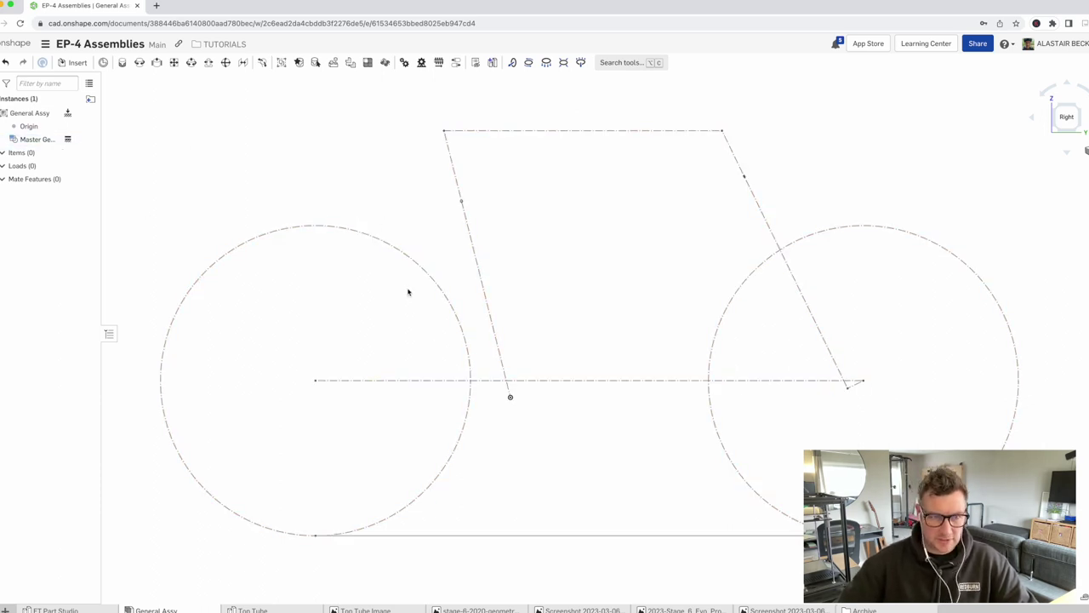
pyautogui.scroll(-1, 474, 330)
pyautogui.scroll(-2, 420, 413)
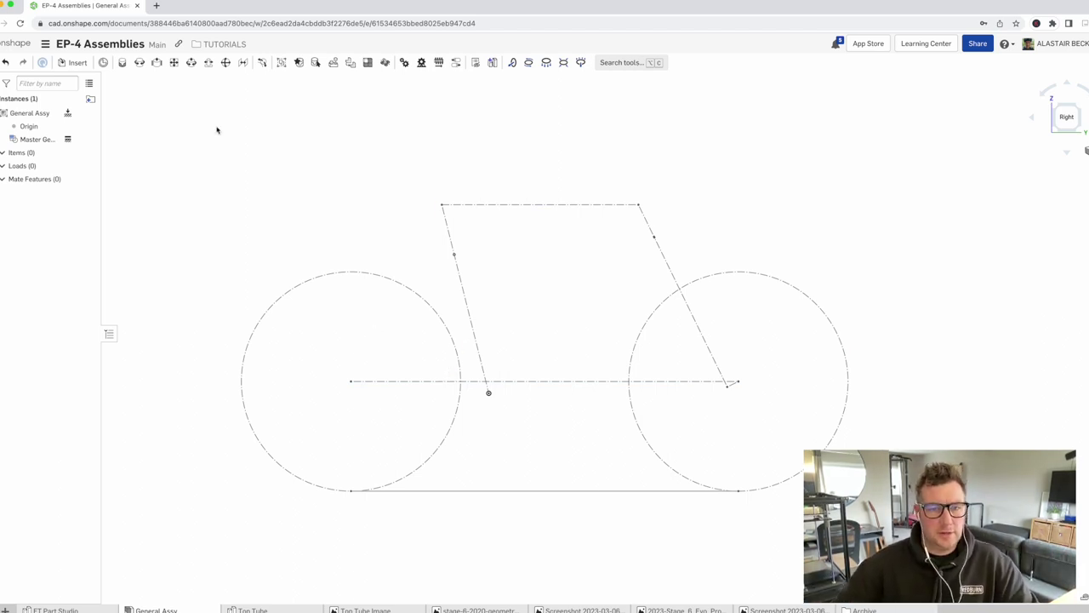
pyautogui.click(73, 62)
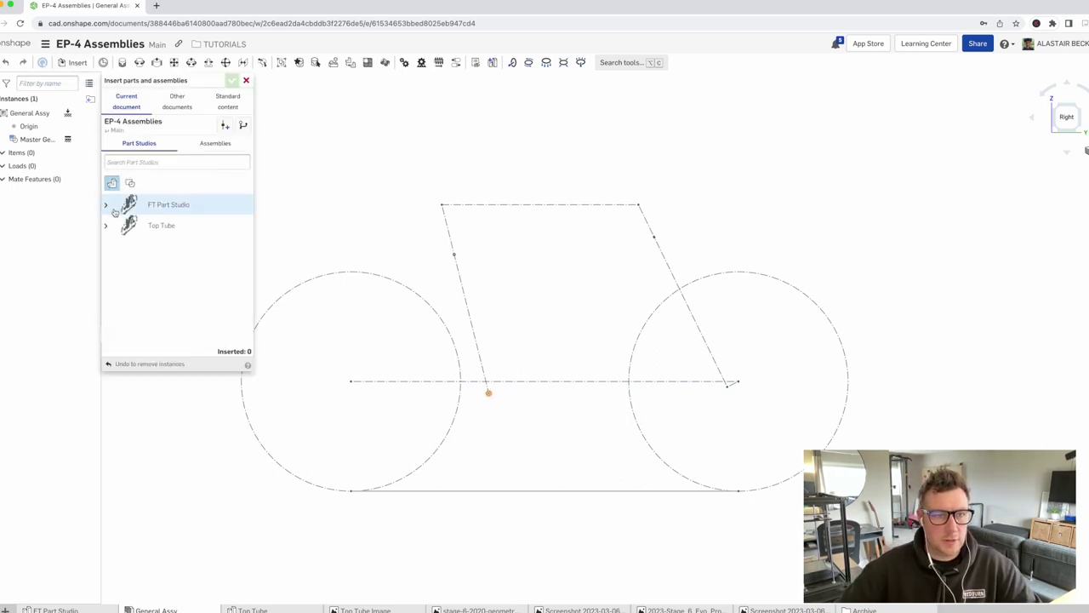
pyautogui.click(105, 206)
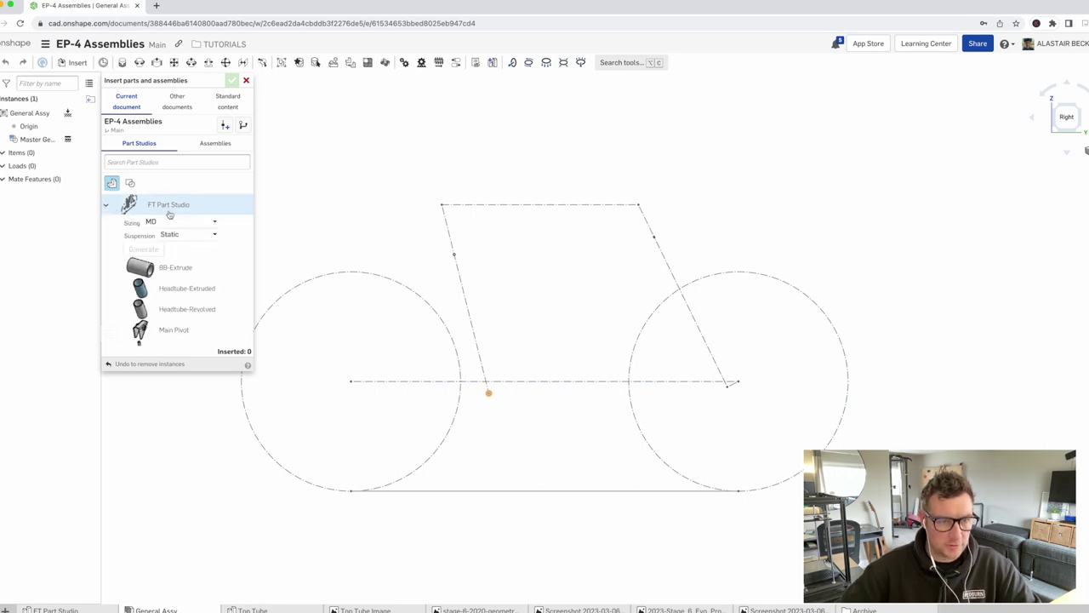
pyautogui.click(171, 223)
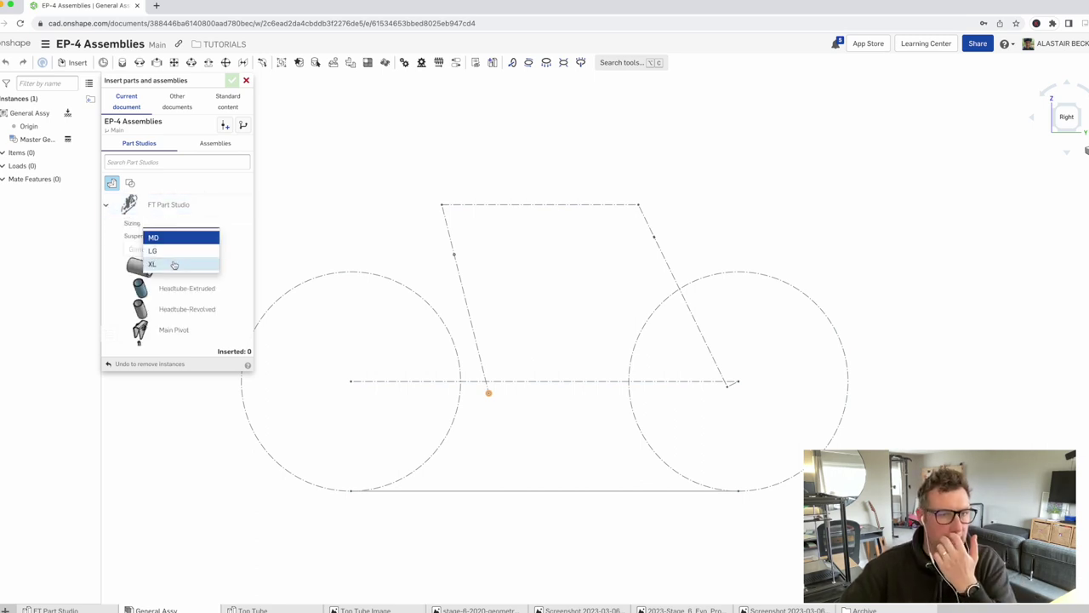
pyautogui.click(174, 266)
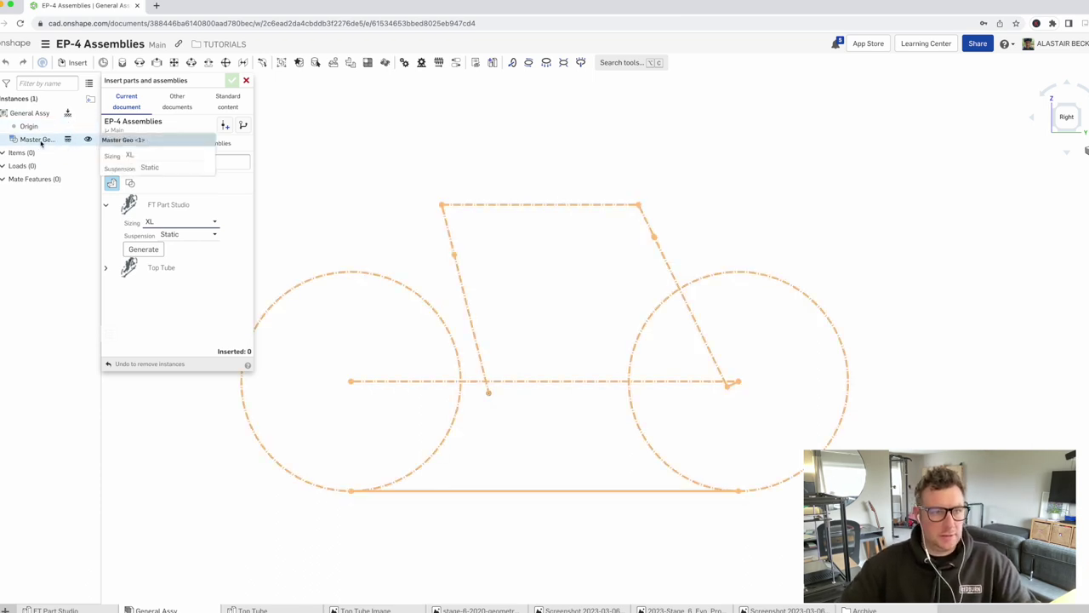
pyautogui.click(154, 223)
pyautogui.click(157, 264)
pyautogui.click(143, 249)
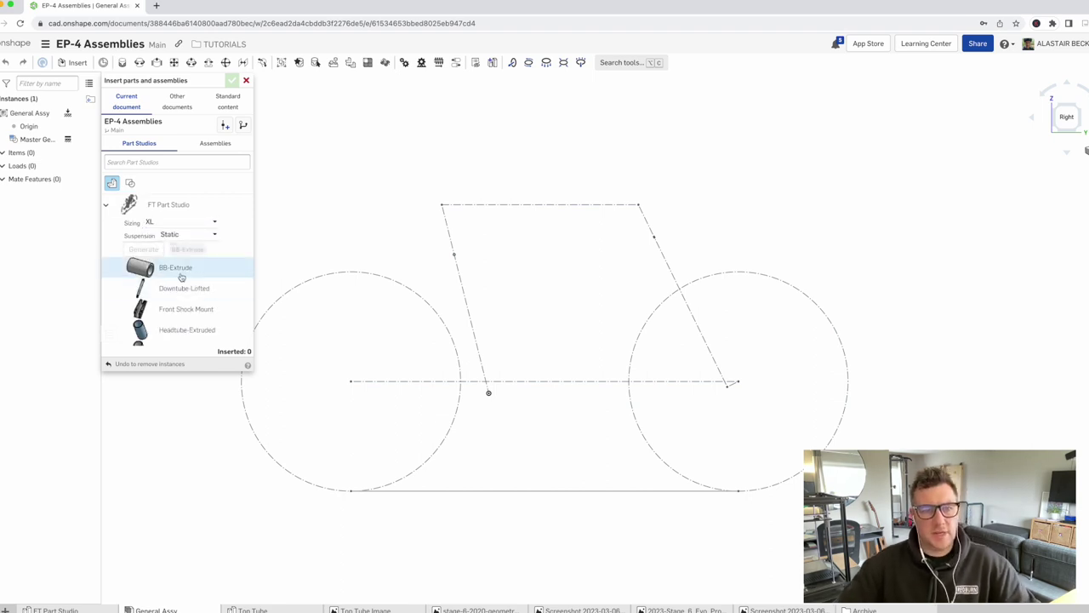
# Insert the BB-Extrude, Downtube-Lofted, Front Shock Mount and head tube parts into the assembly
pyautogui.click(181, 268)
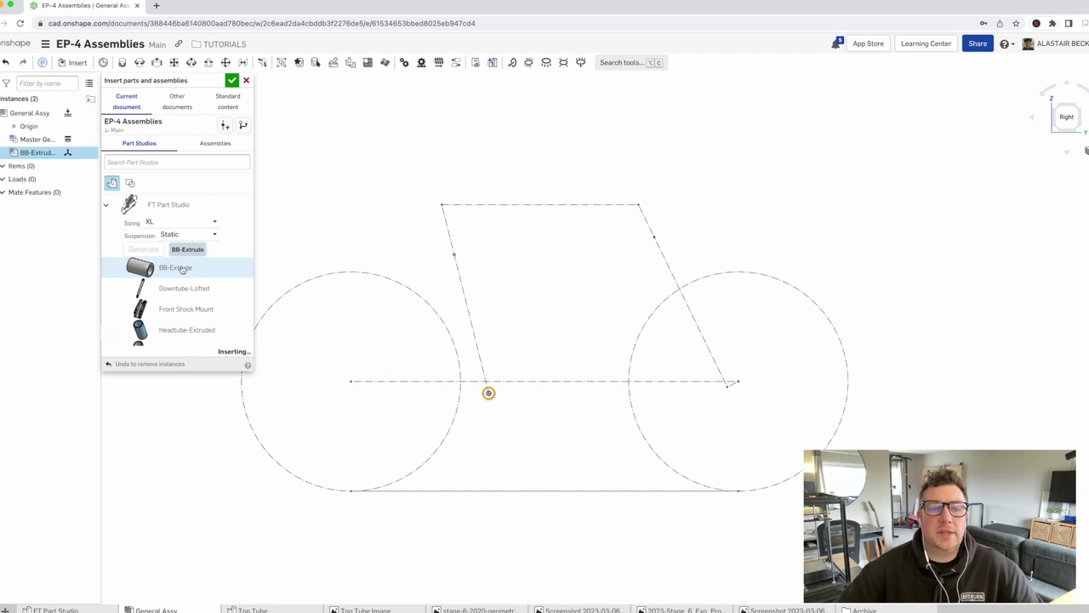
pyautogui.scroll(-1, 179, 274)
pyautogui.click(183, 275)
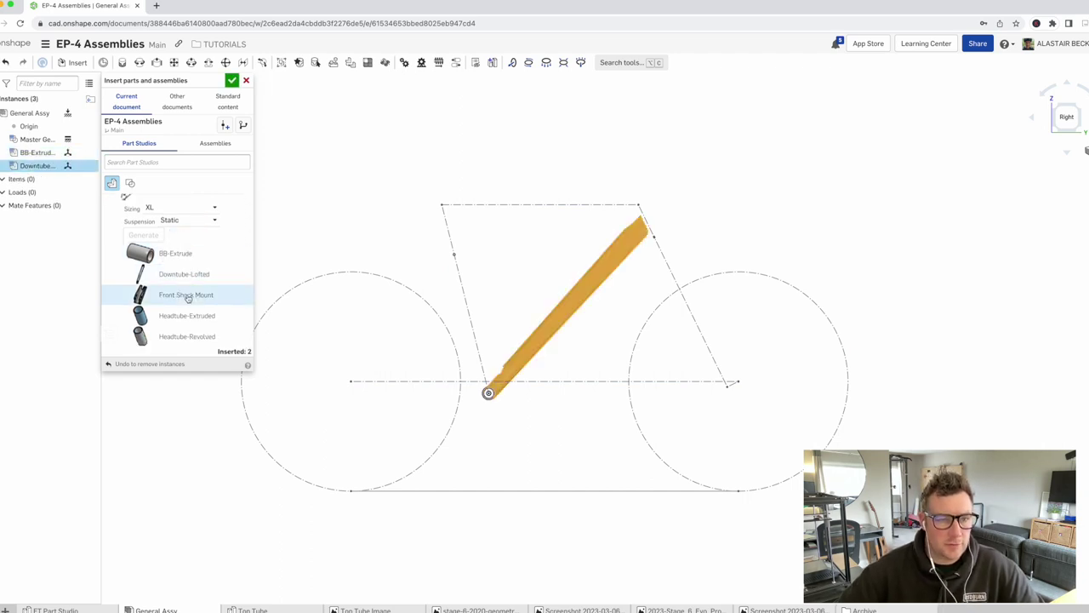
pyautogui.click(187, 296)
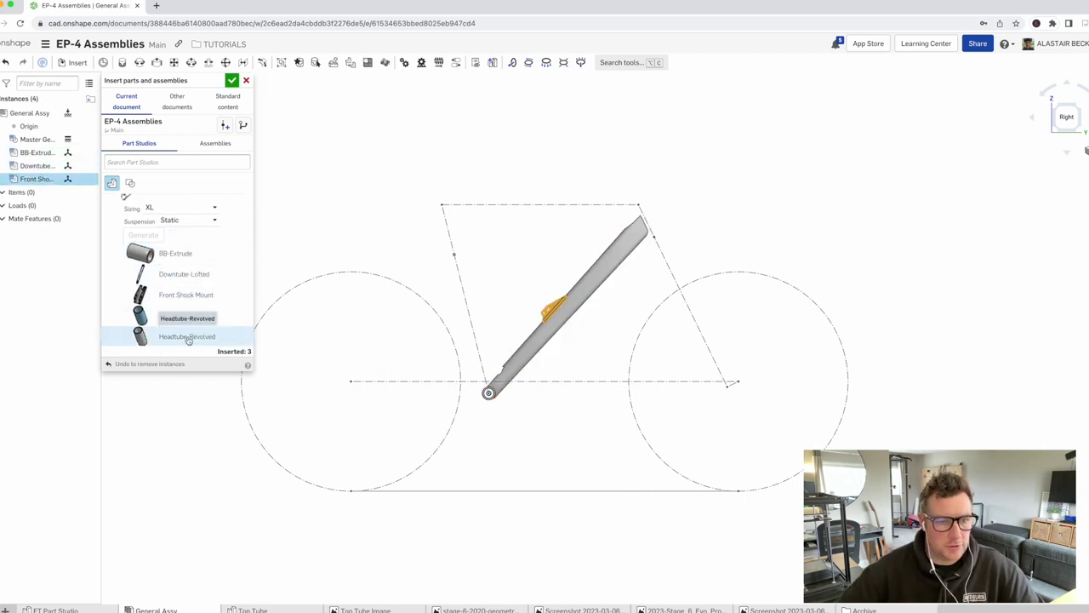
pyautogui.click(185, 316)
pyautogui.scroll(-3, 183, 289)
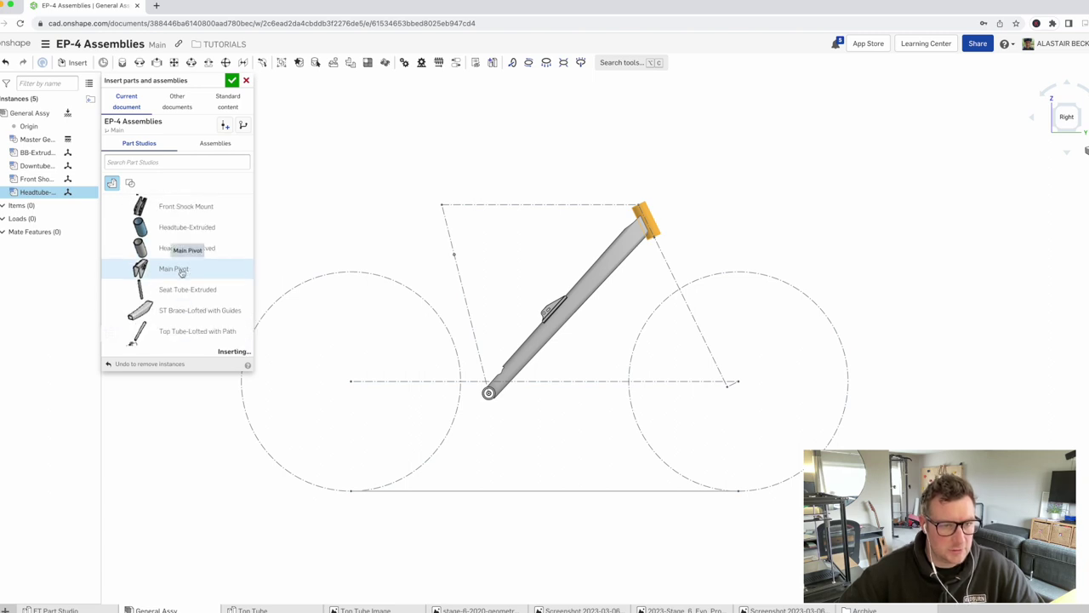
# Insert the Main Pivot, Seat Tube-Extruded, ST Brace-Lofted with Guides and Top Tube-Lofted with Path parts and finish inserting
pyautogui.click(182, 270)
pyautogui.click(183, 291)
pyautogui.click(180, 313)
pyautogui.scroll(-1, 184, 334)
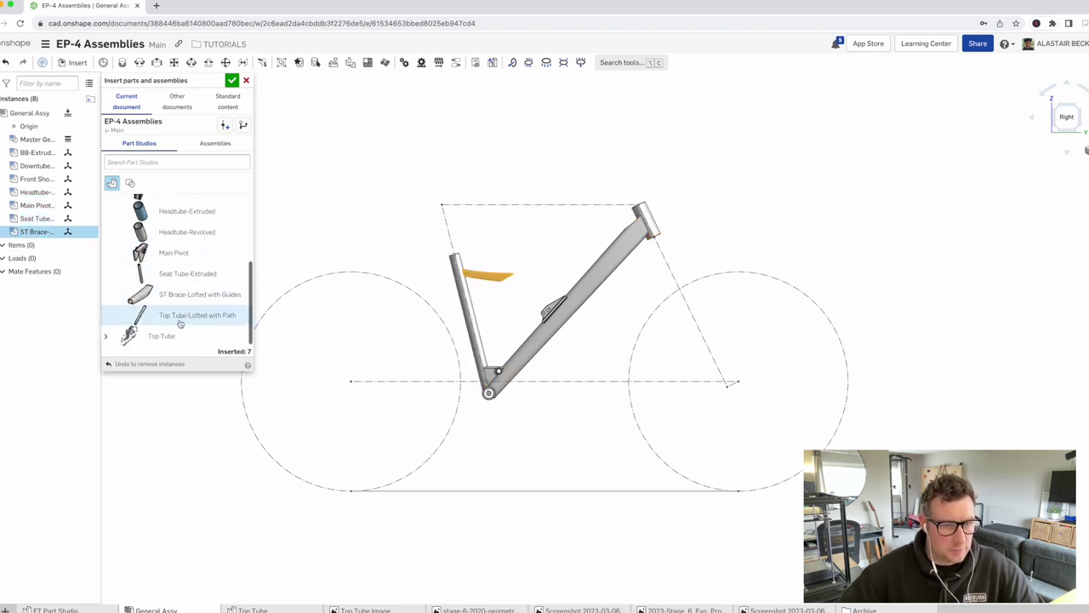
pyautogui.click(179, 314)
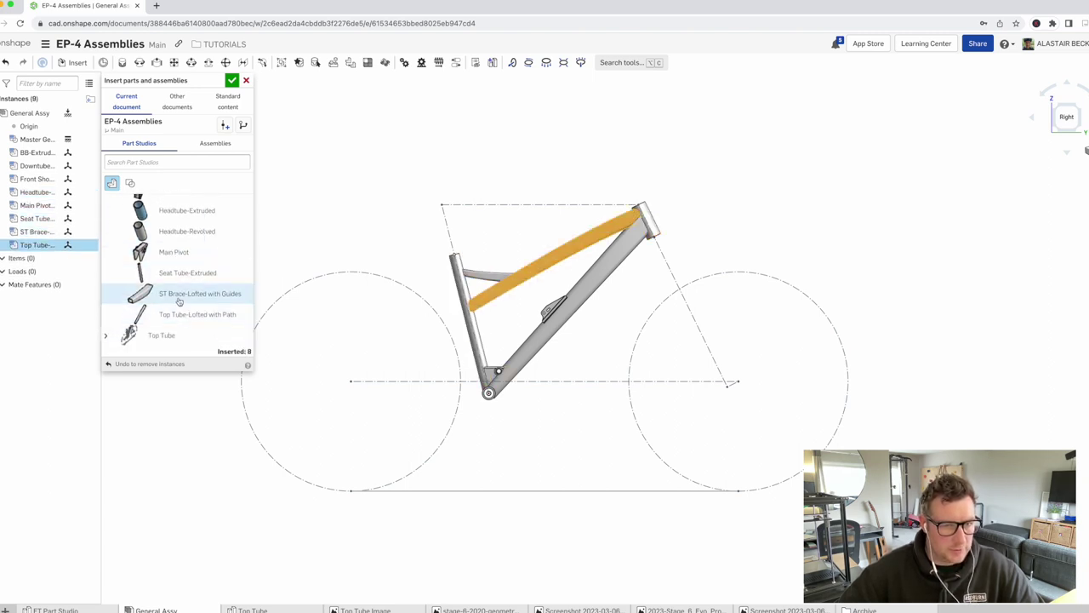
pyautogui.click(232, 80)
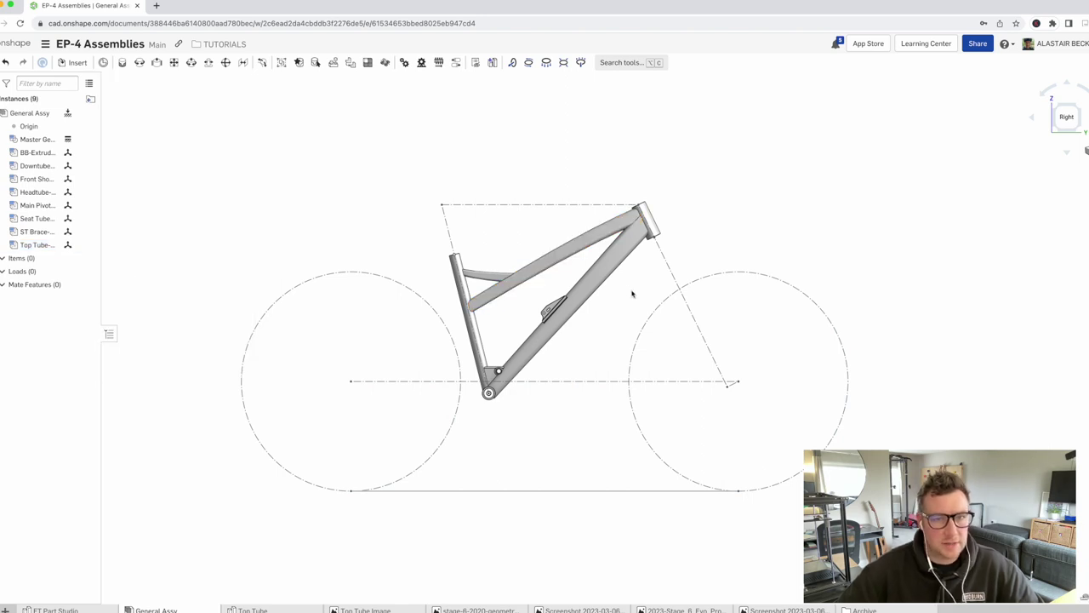
pyautogui.rightClick(37, 152)
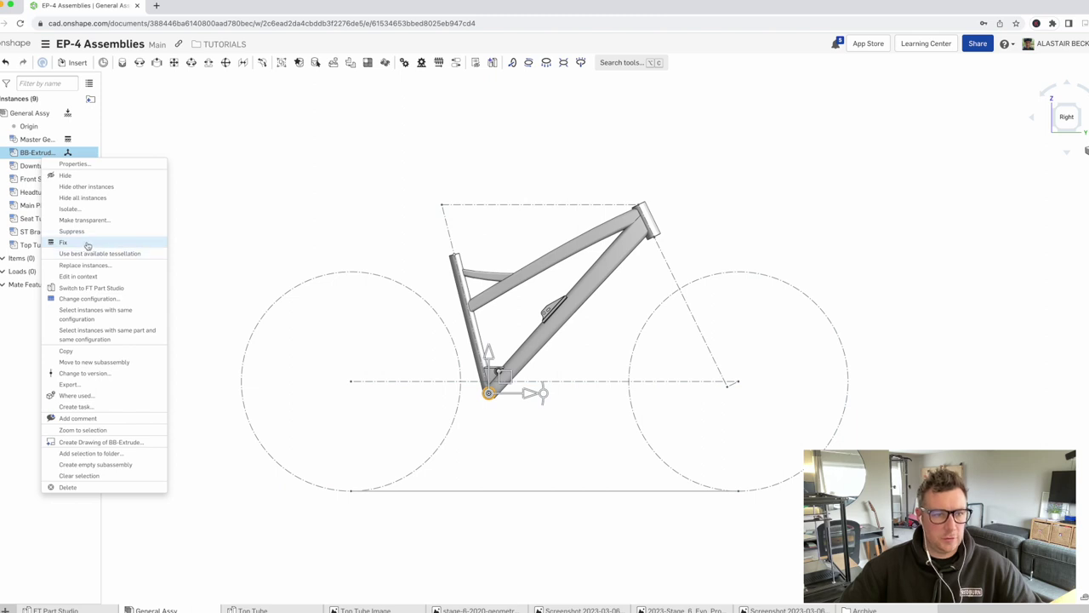
pyautogui.moveTo(607, 287); pyautogui.dragTo(764, 275)
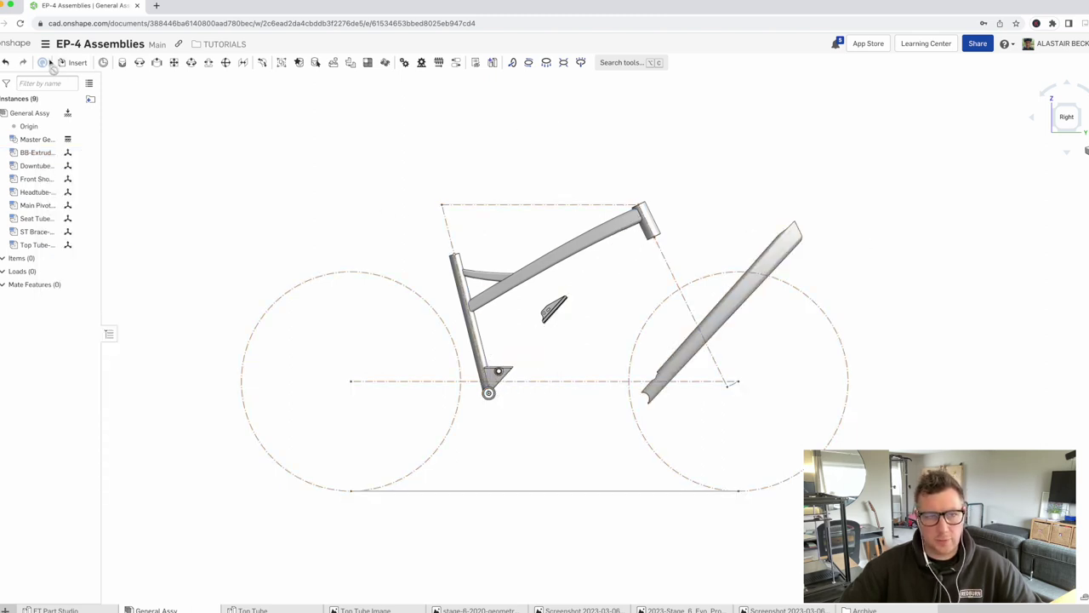
pyautogui.click(6, 65)
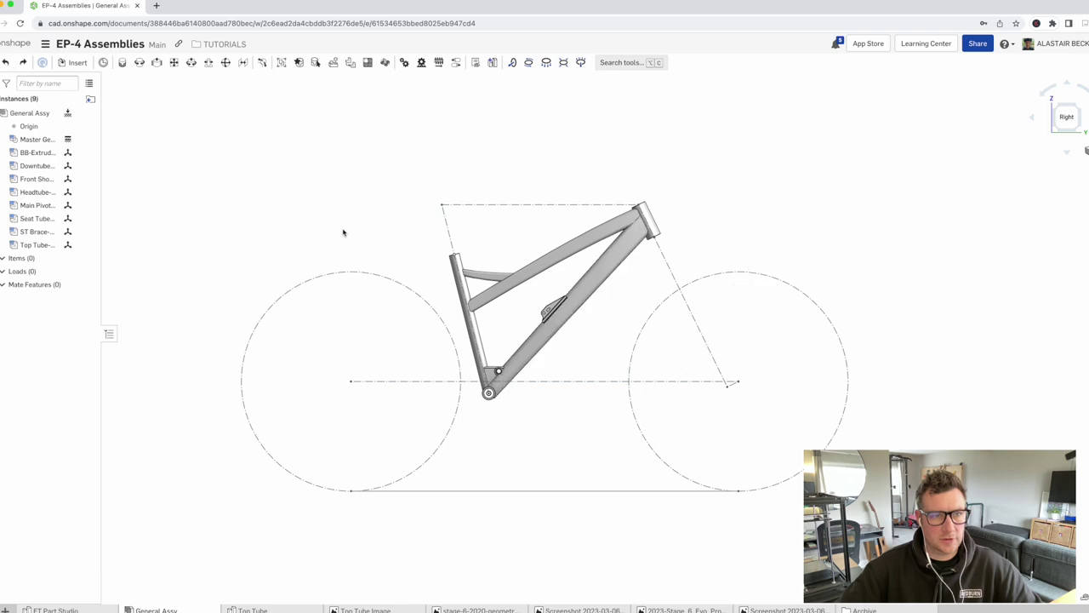
# Fix all the inserted frame parts in place, from BB-Extrude through the top tube
pyautogui.click(38, 153)
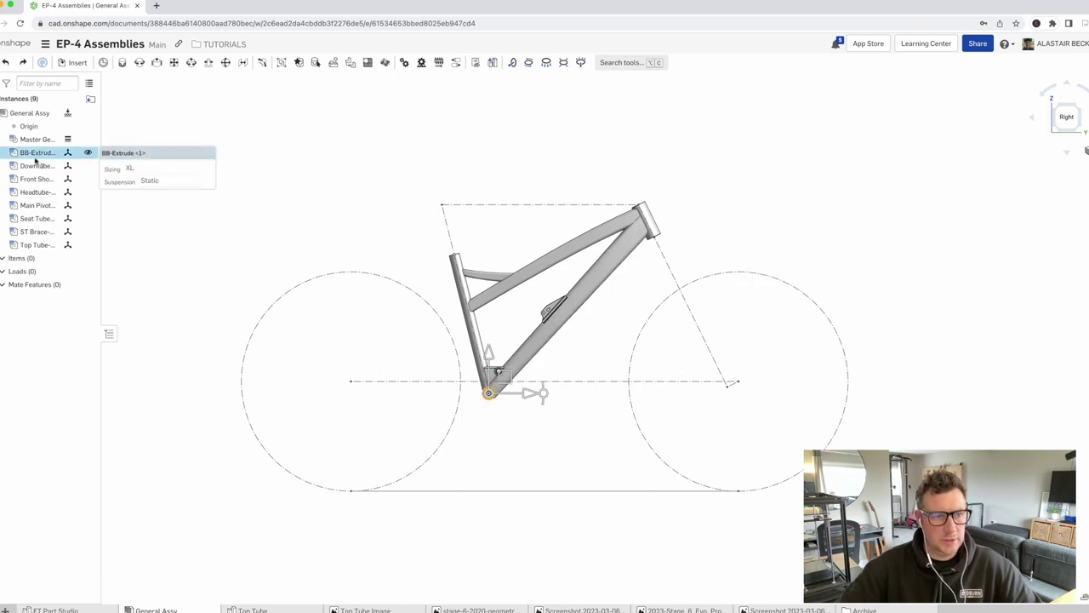
pyautogui.keyDown('shift'); pyautogui.click(34, 245); pyautogui.keyUp('shift')
pyautogui.rightClick(30, 194)
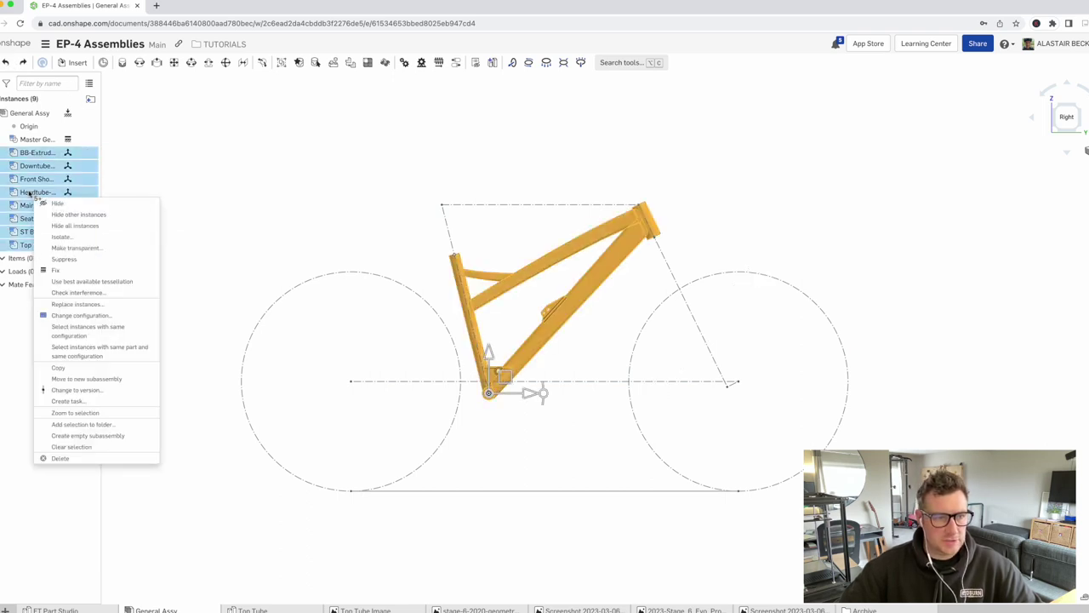
pyautogui.click(80, 269)
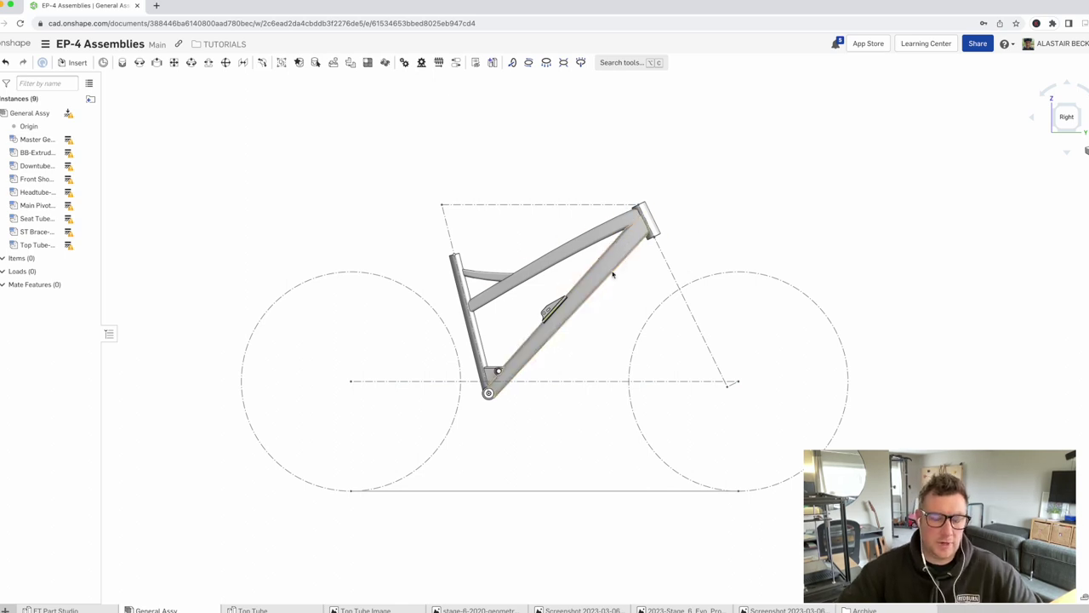
pyautogui.moveTo(596, 270); pyautogui.dragTo(364, 321, button='right')
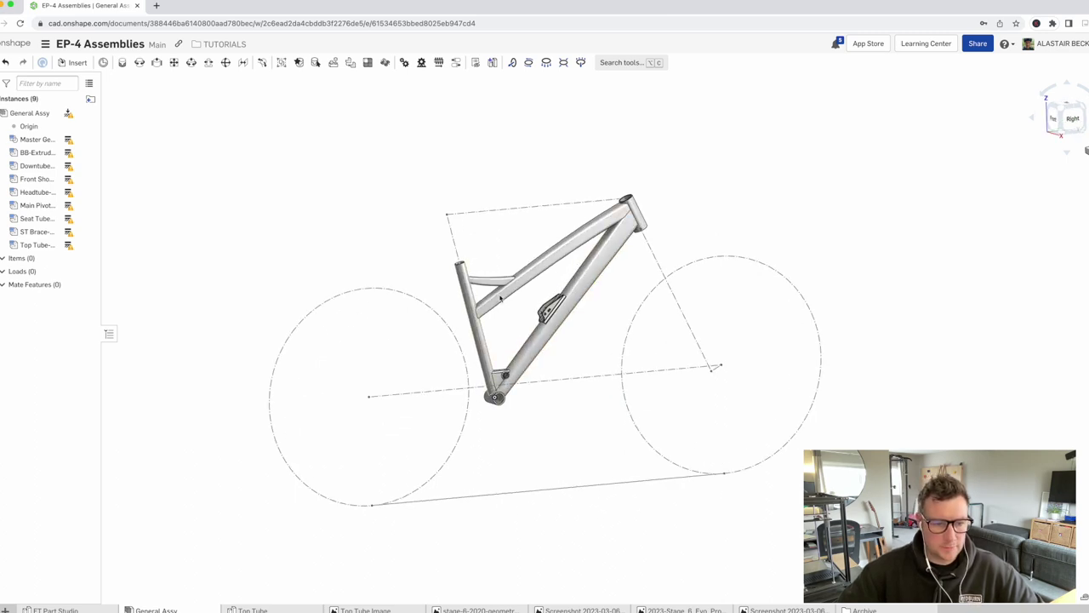
pyautogui.moveTo(572, 350); pyautogui.dragTo(570, 341, button='right')
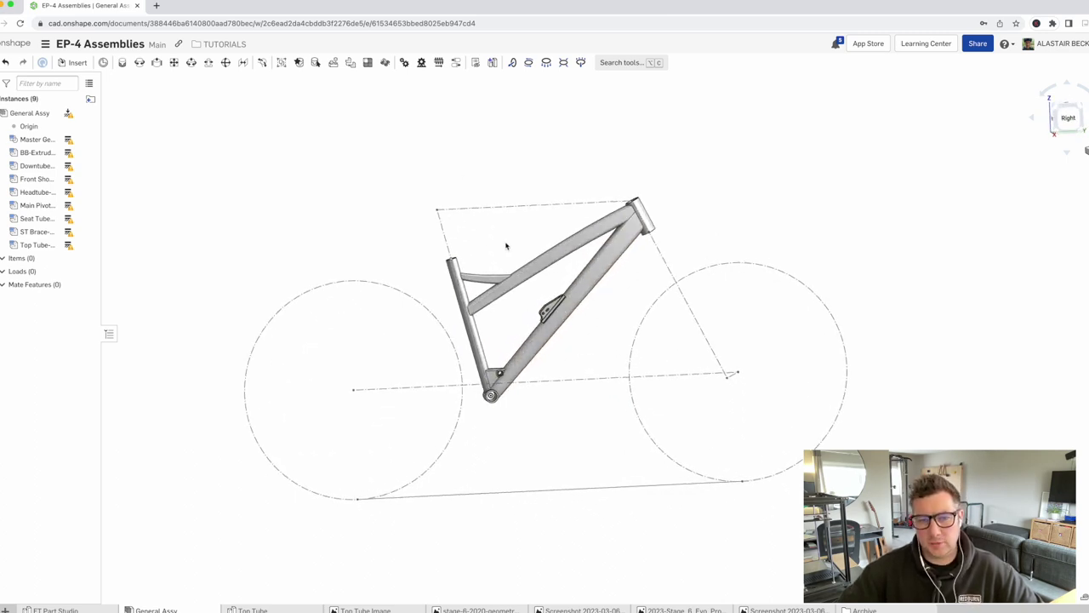
pyautogui.moveTo(562, 260); pyautogui.dragTo(573, 259, button='right')
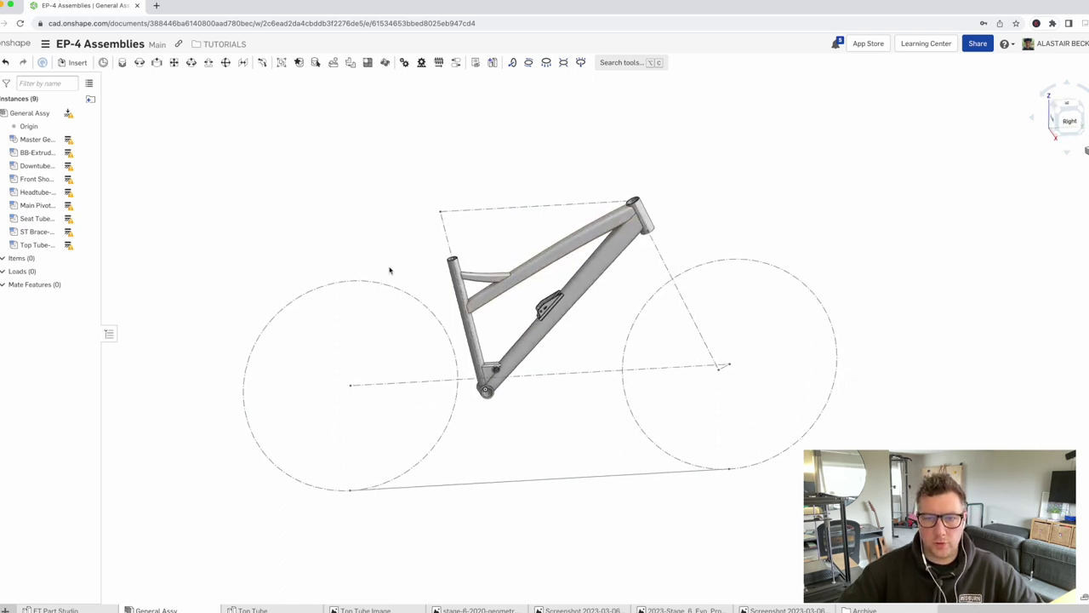
pyautogui.moveTo(253, 610)
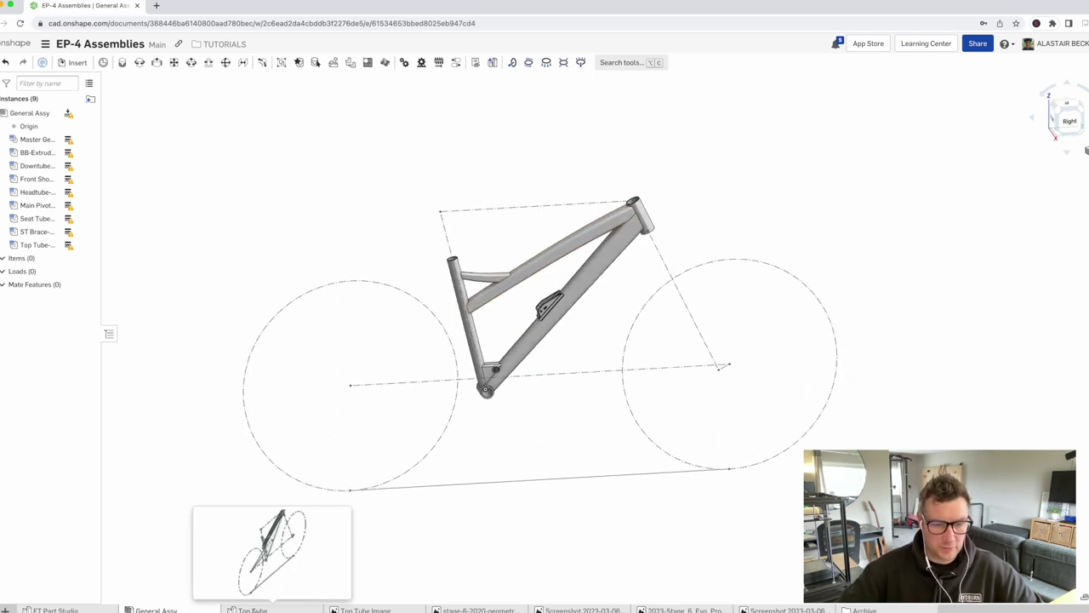
# In the Top Tube part studio, shell the lofted tube to 2 mm thickness, removing its rear and front end faces
pyautogui.click(252, 609)
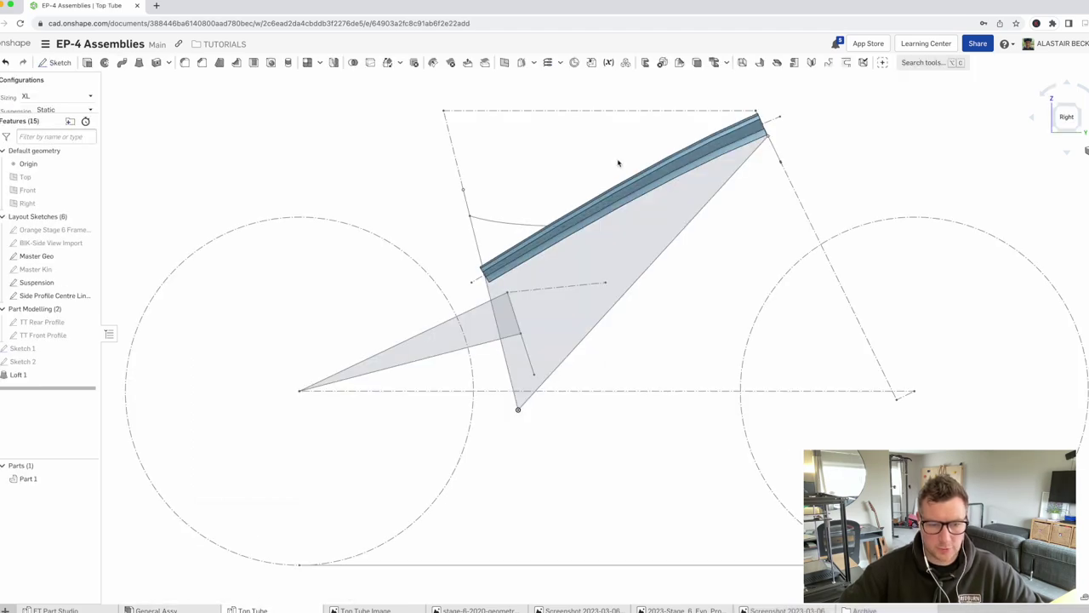
pyautogui.moveTo(666, 197); pyautogui.dragTo(672, 162, button='right')
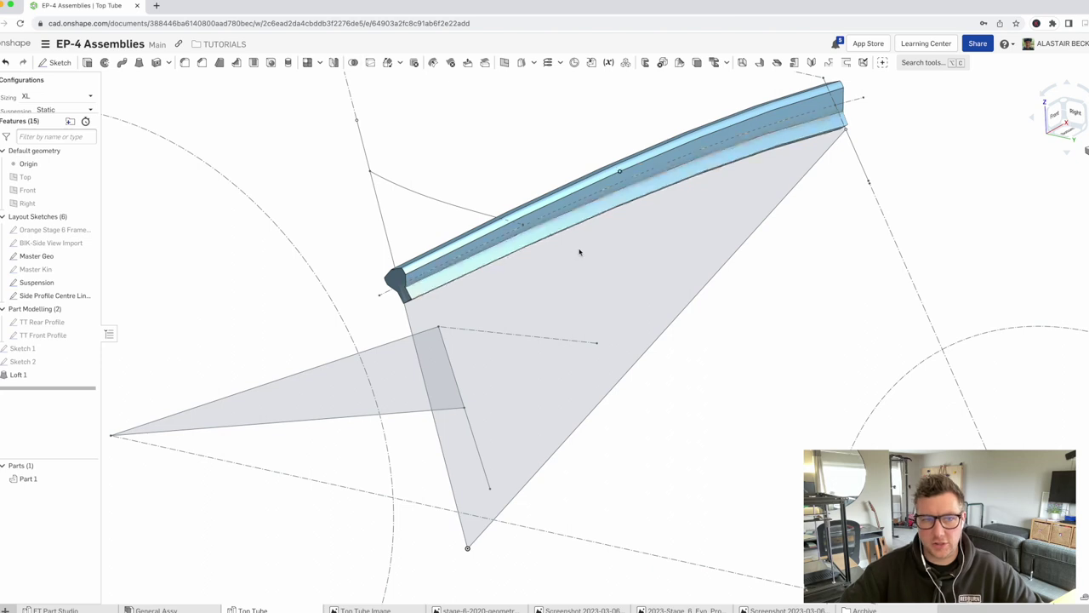
pyautogui.click(253, 65)
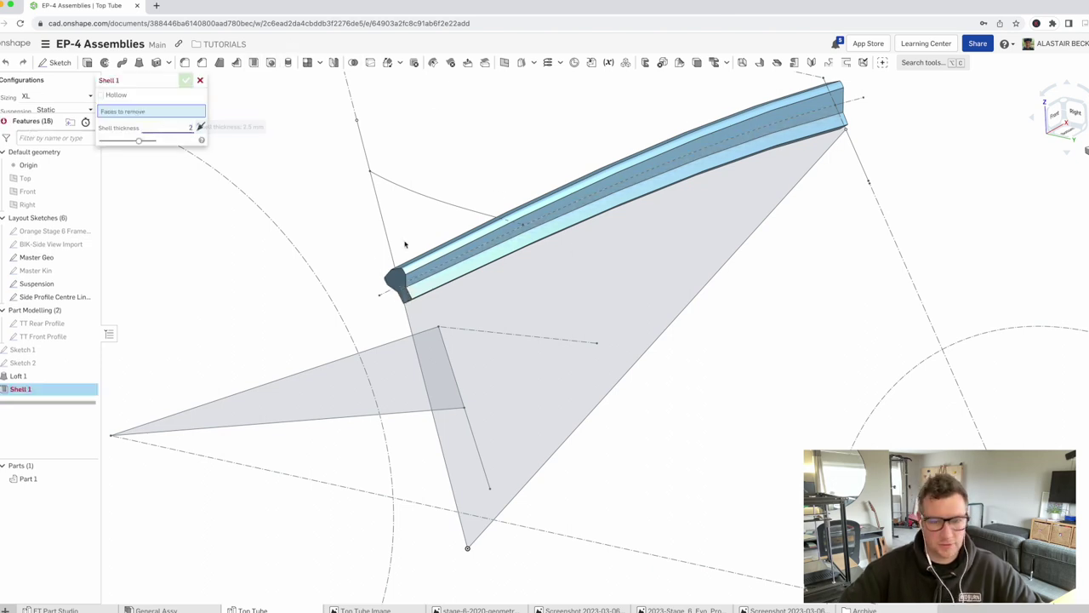
pyautogui.click(398, 280)
pyautogui.moveTo(399, 281); pyautogui.dragTo(919, 182, button='right')
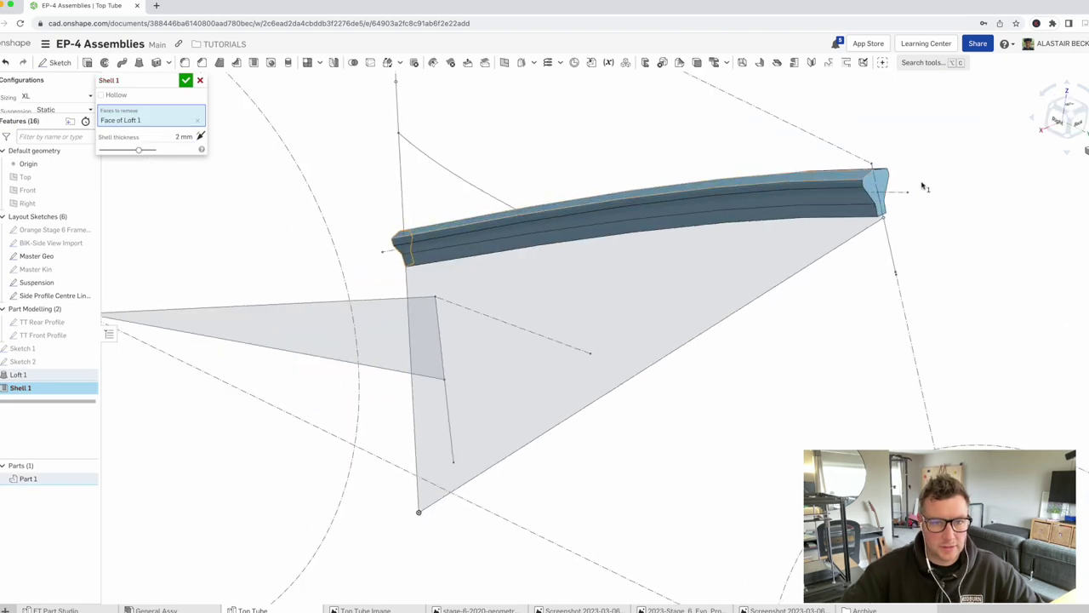
pyautogui.click(877, 185)
pyautogui.click(185, 80)
# Rename the shelled part as "Top Tube - Full Length"
pyautogui.moveTo(698, 213); pyautogui.dragTo(776, 248, button='right')
pyautogui.hotkey('shift', '4')
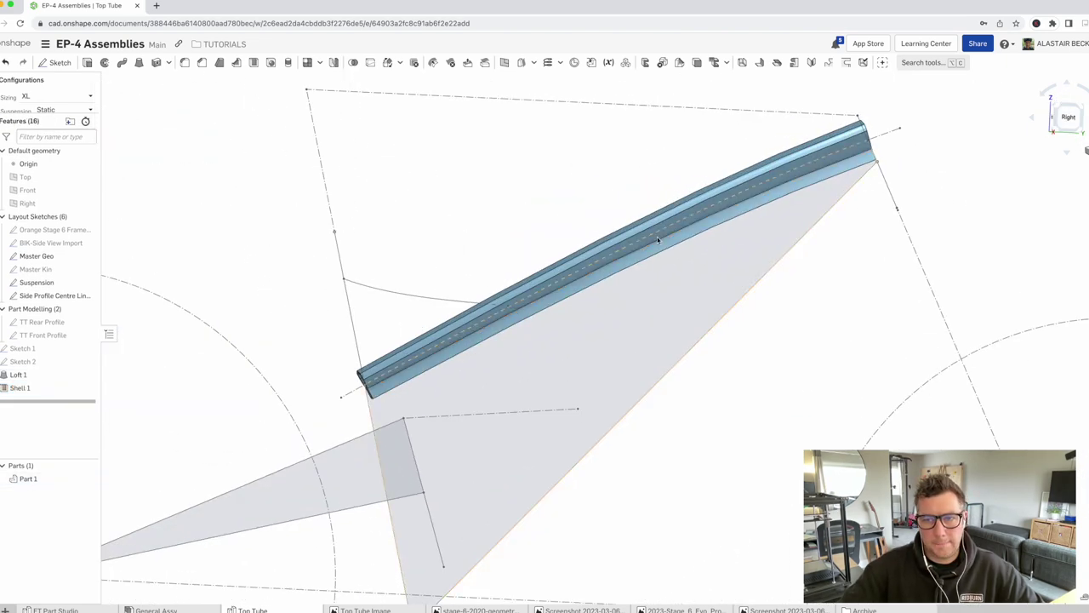
pyautogui.rightClick(38, 479)
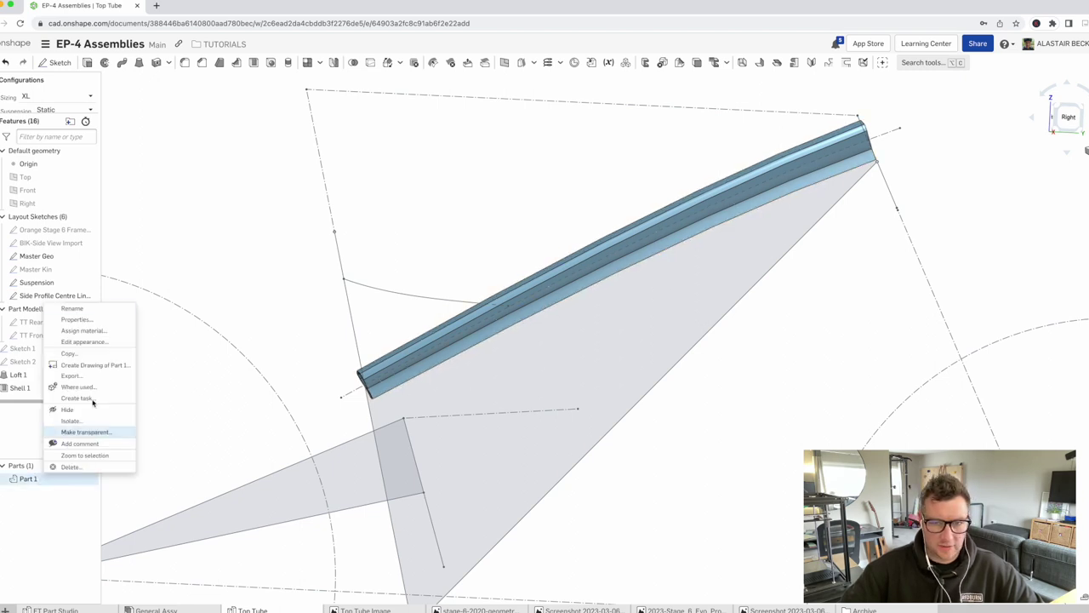
pyautogui.click(81, 312)
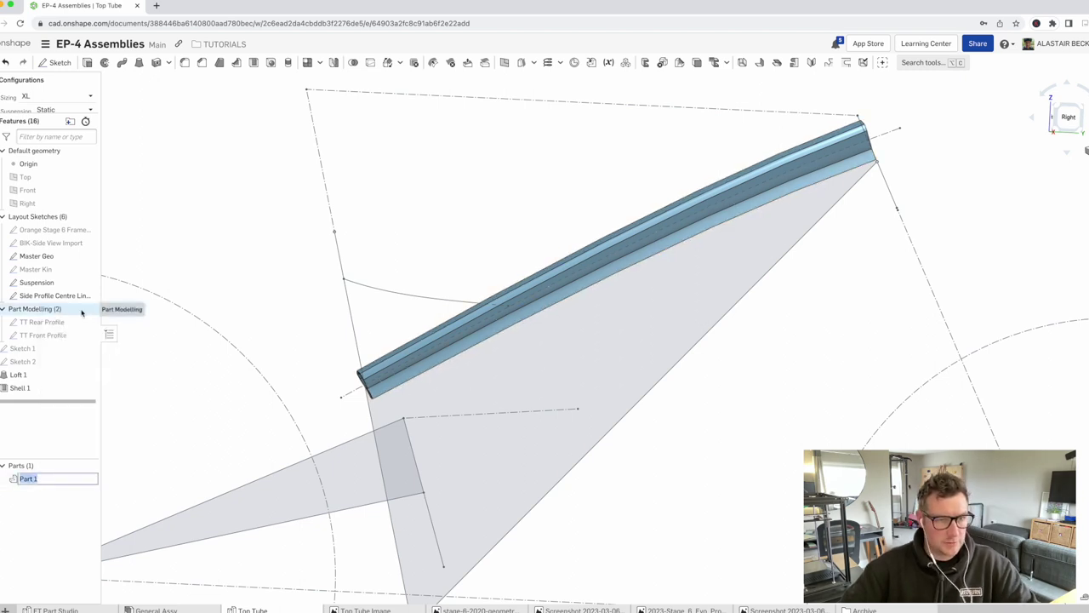
pyautogui.write('Top')
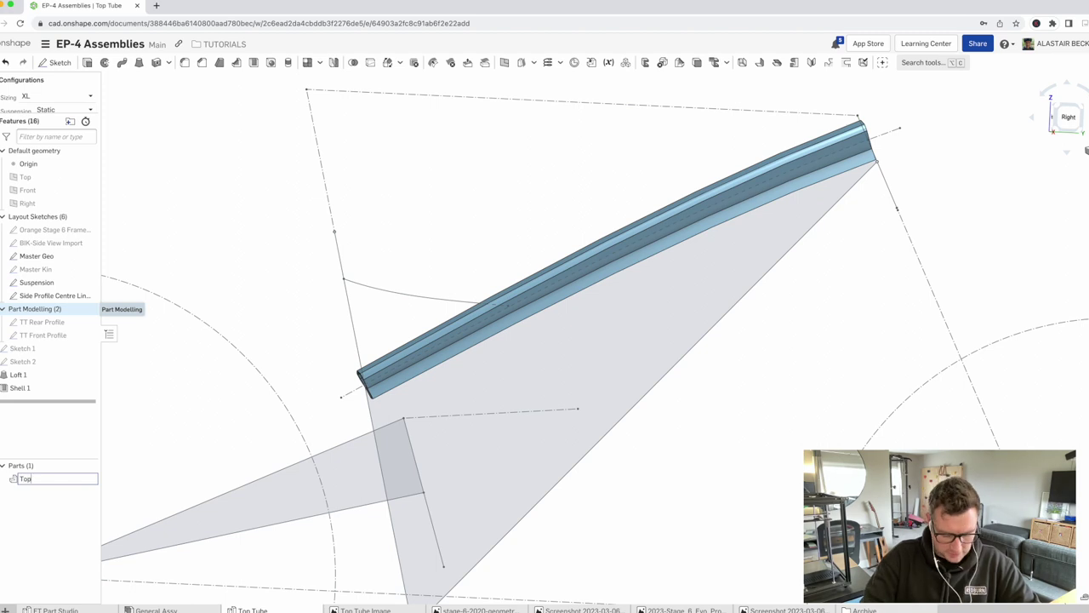
pyautogui.write(' Tube - Full Length')
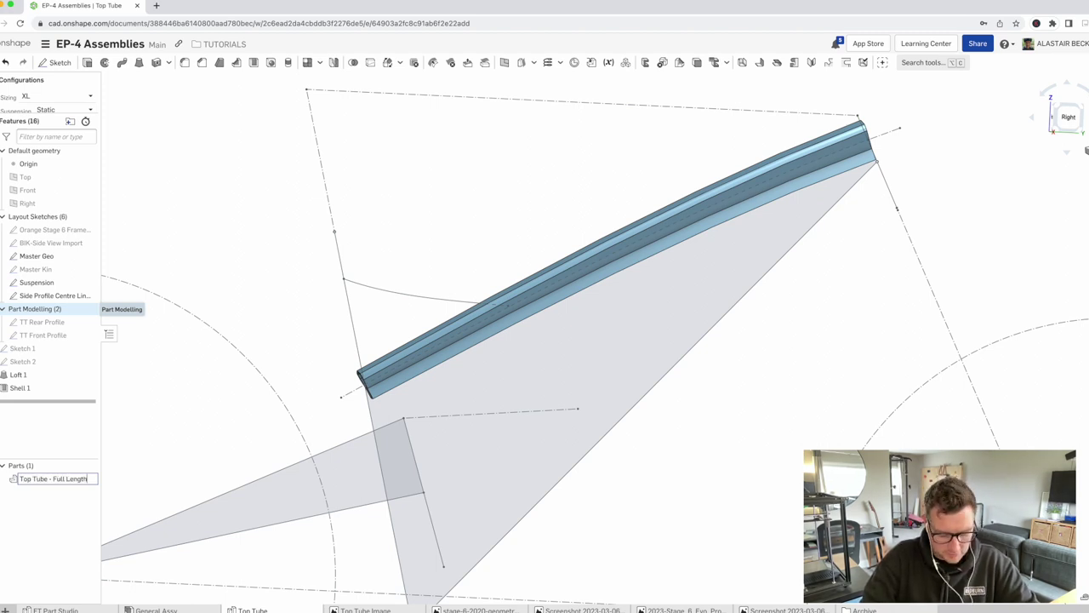
# Fillet the top tube's lengthwise edges on both sides with a 1 mm radius
pyautogui.scroll(5, 385, 303)
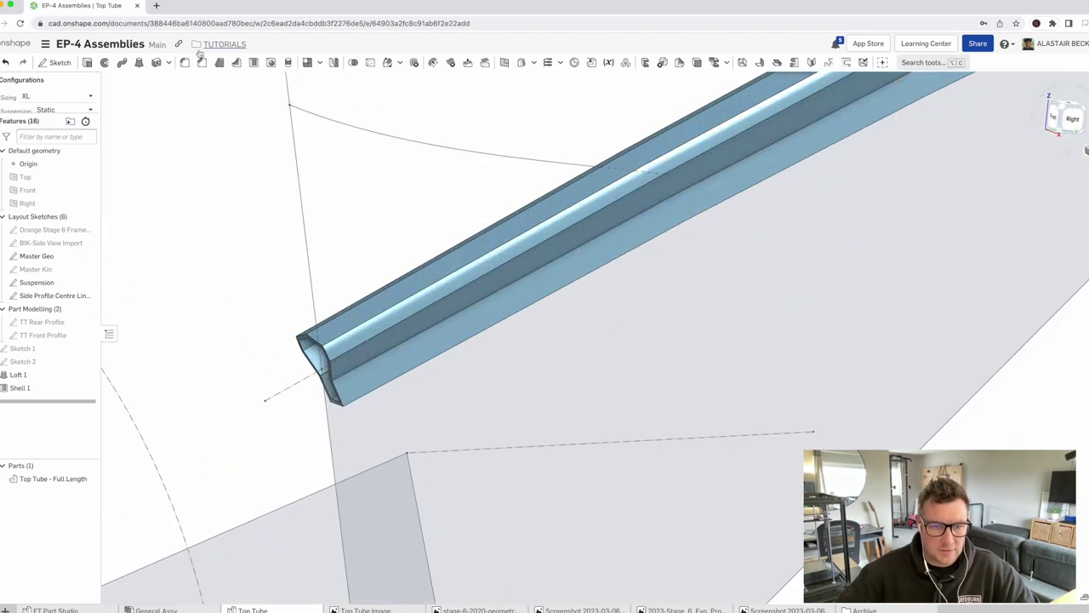
pyautogui.hotkey('shift', 'f')
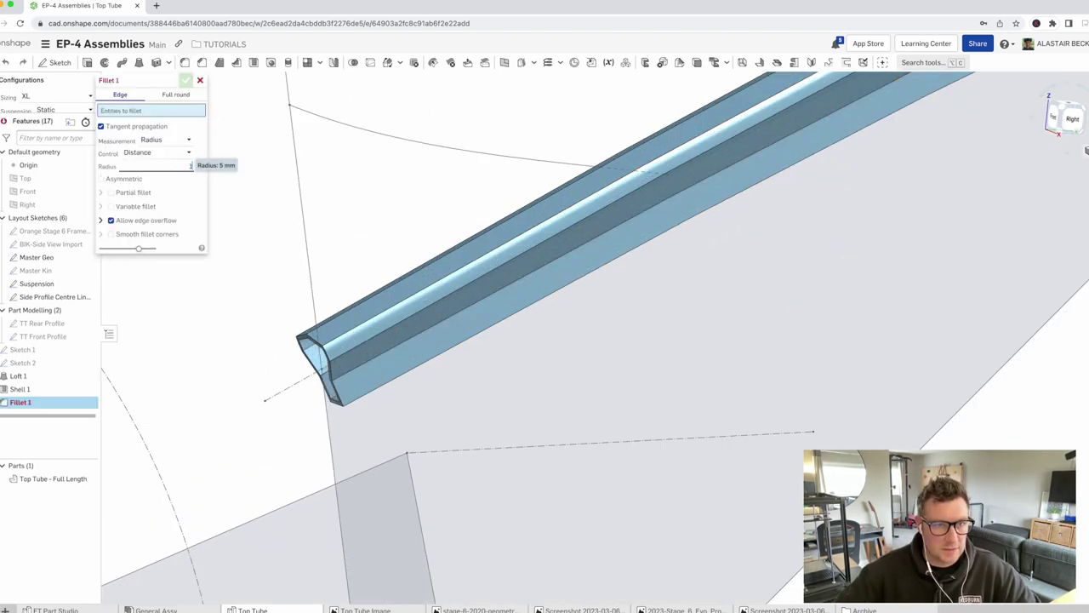
pyautogui.click(398, 306)
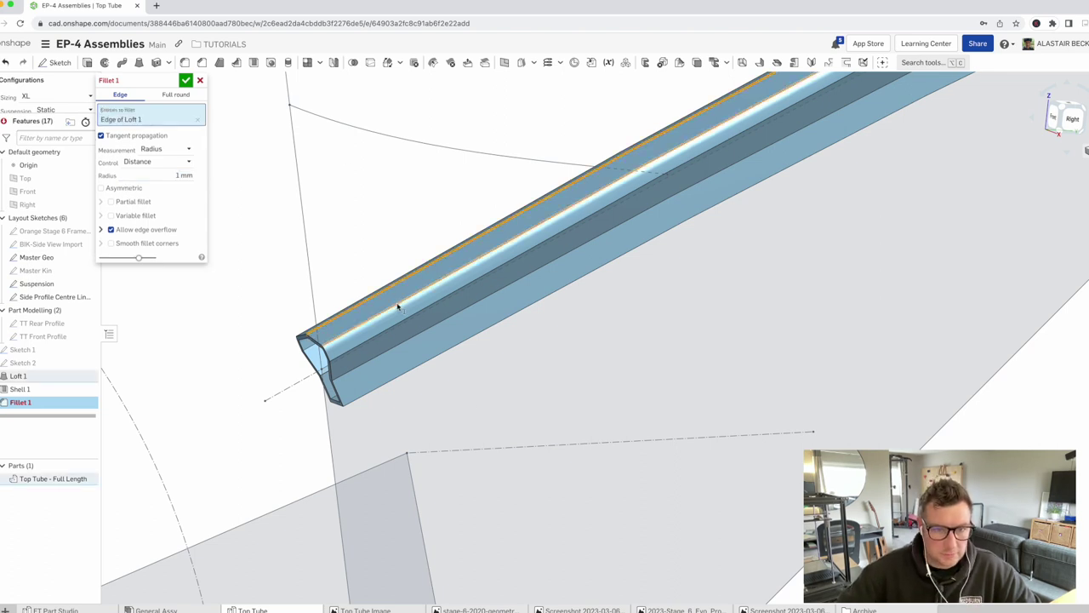
pyautogui.click(409, 313)
pyautogui.click(418, 328)
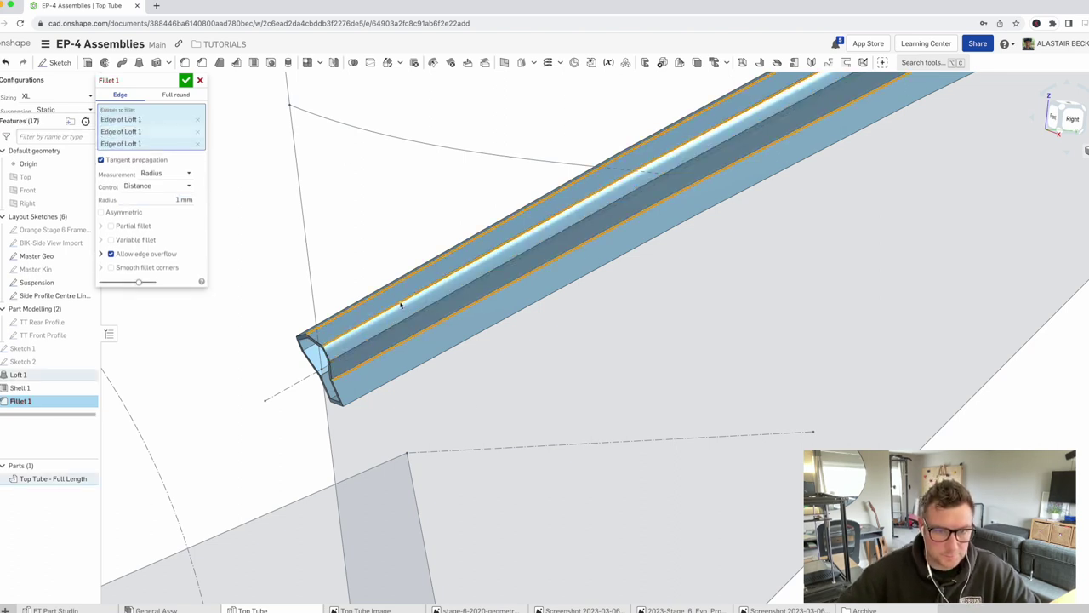
pyautogui.hotkey('shift', '1')
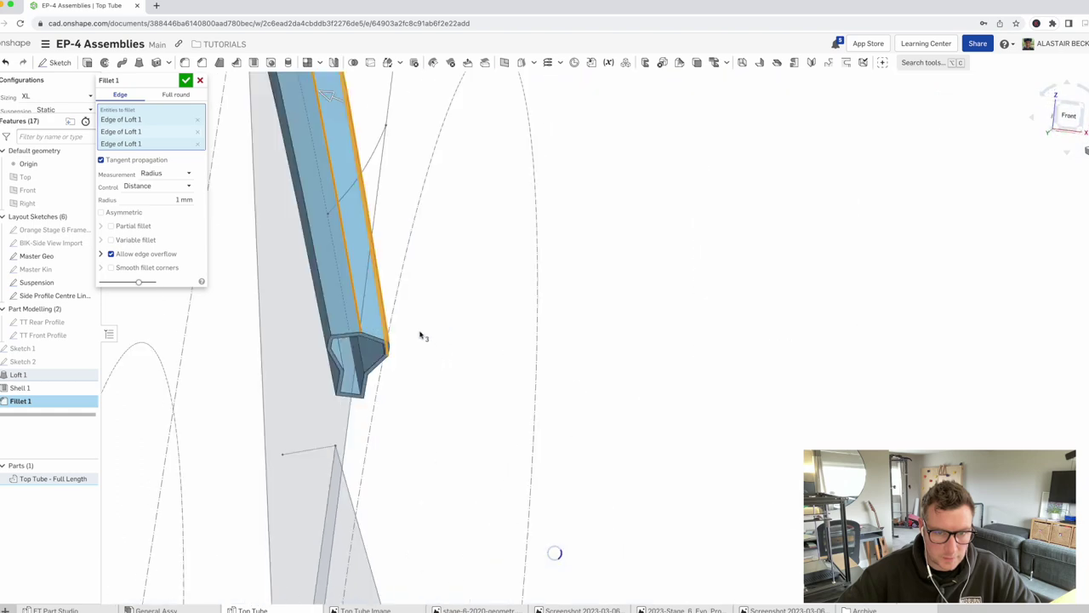
pyautogui.click(333, 336)
pyautogui.moveTo(333, 359); pyautogui.dragTo(359, 345, button='right')
pyautogui.click(348, 320)
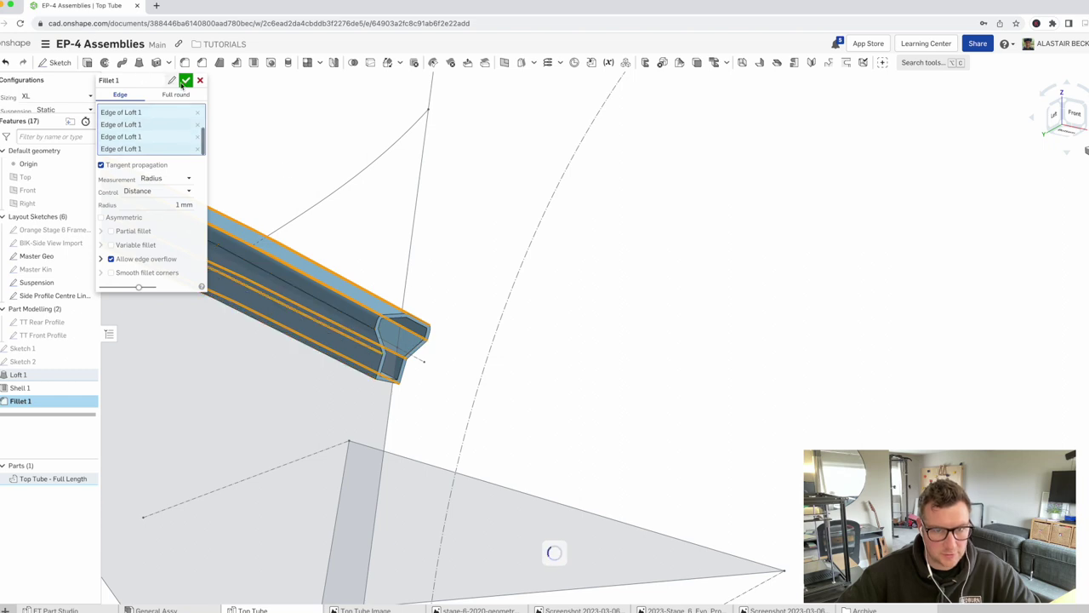
pyautogui.click(185, 80)
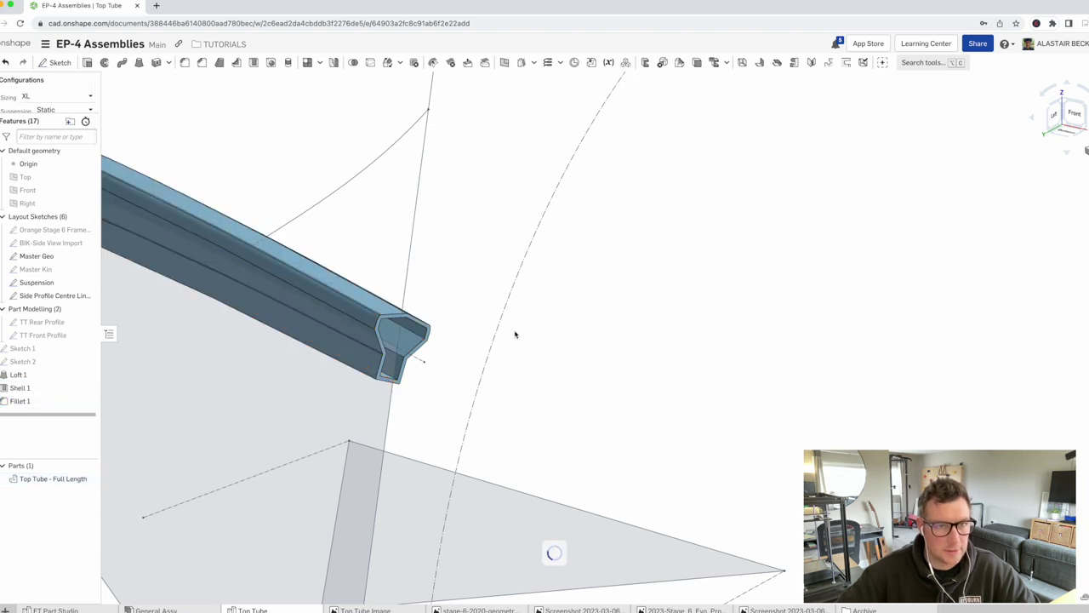
pyautogui.rightClick(27, 405)
pyautogui.click(48, 423)
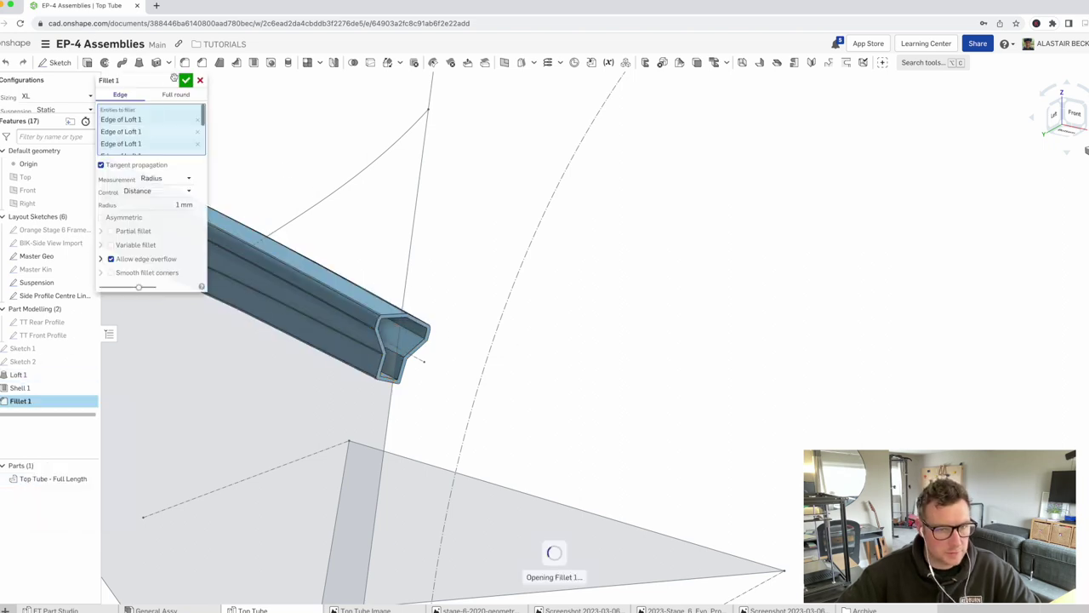
pyautogui.press('Escape')
pyautogui.moveTo(442, 306); pyautogui.dragTo(366, 311, button='right')
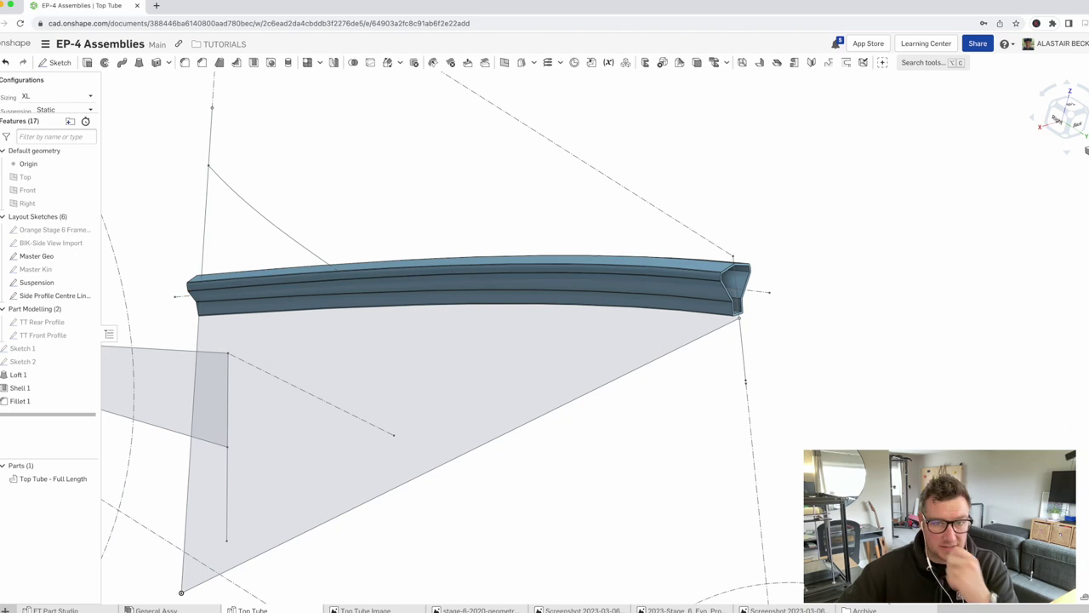
pyautogui.click(156, 609)
pyautogui.scroll(2, 563, 233)
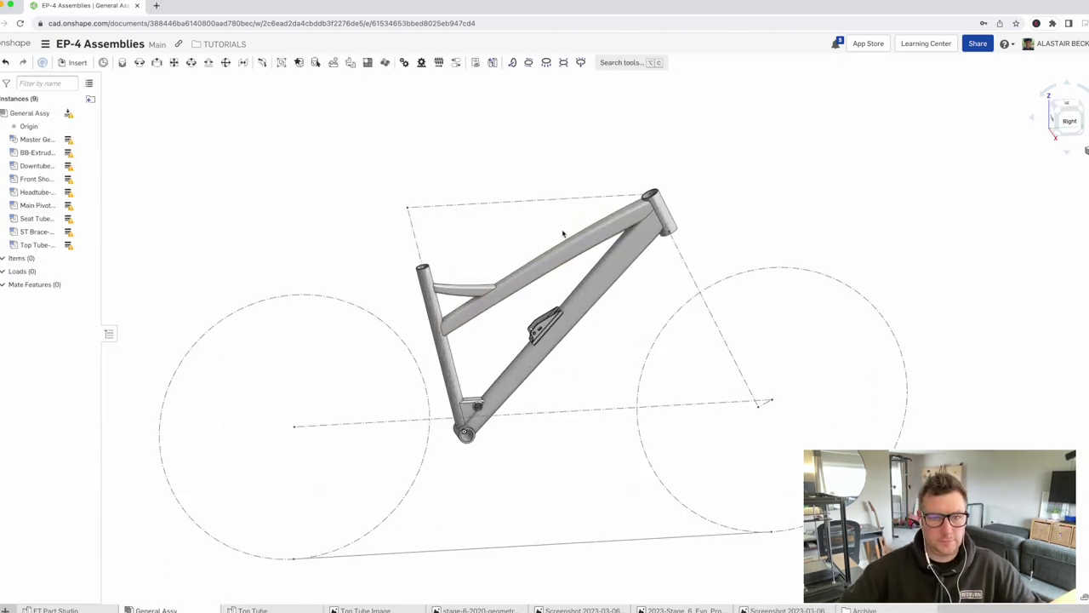
pyautogui.click(53, 609)
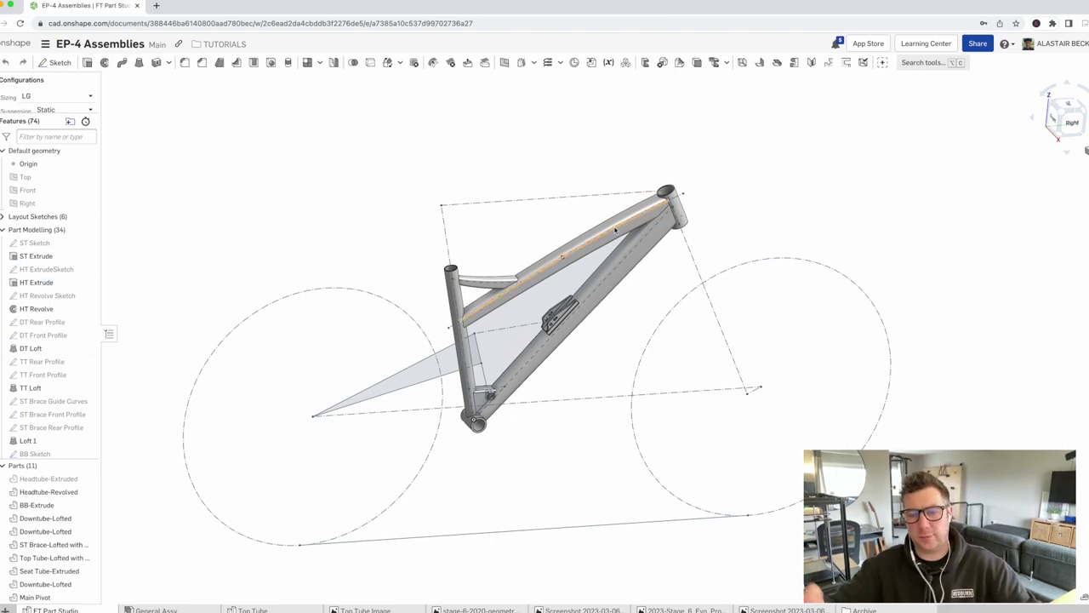
pyautogui.moveTo(609, 345); pyautogui.dragTo(583, 334, button='right')
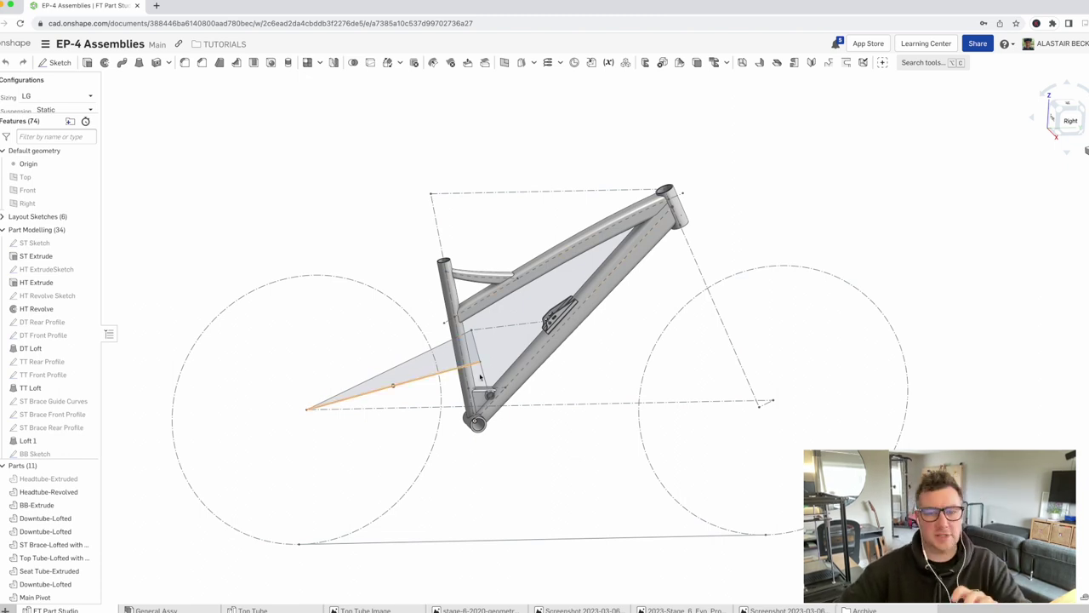
# Hide the original lofted top tube in General Assy
pyautogui.click(170, 608)
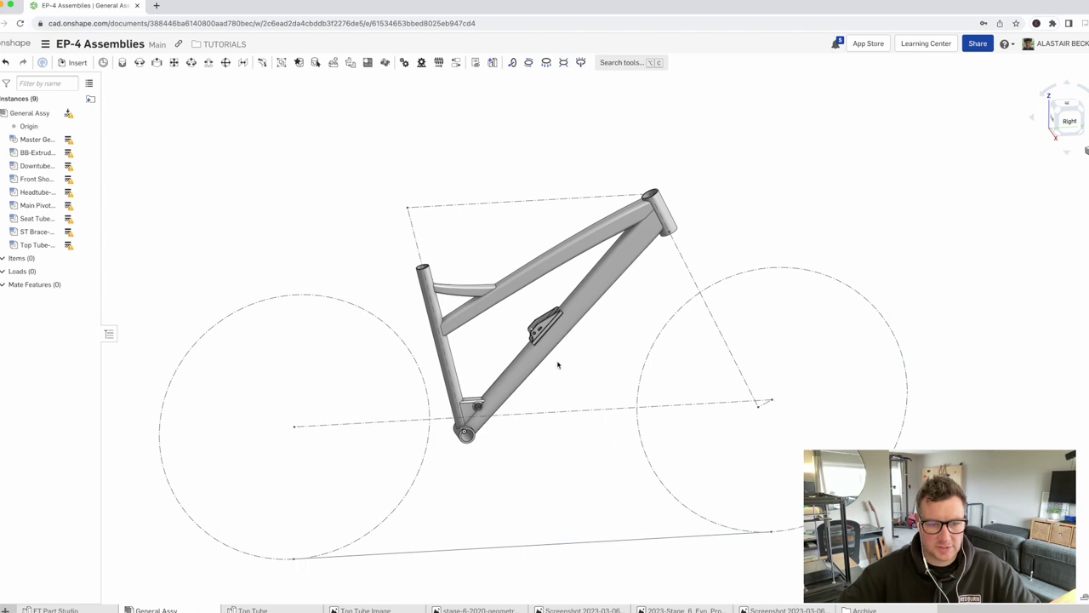
pyautogui.scroll(3, 574, 370)
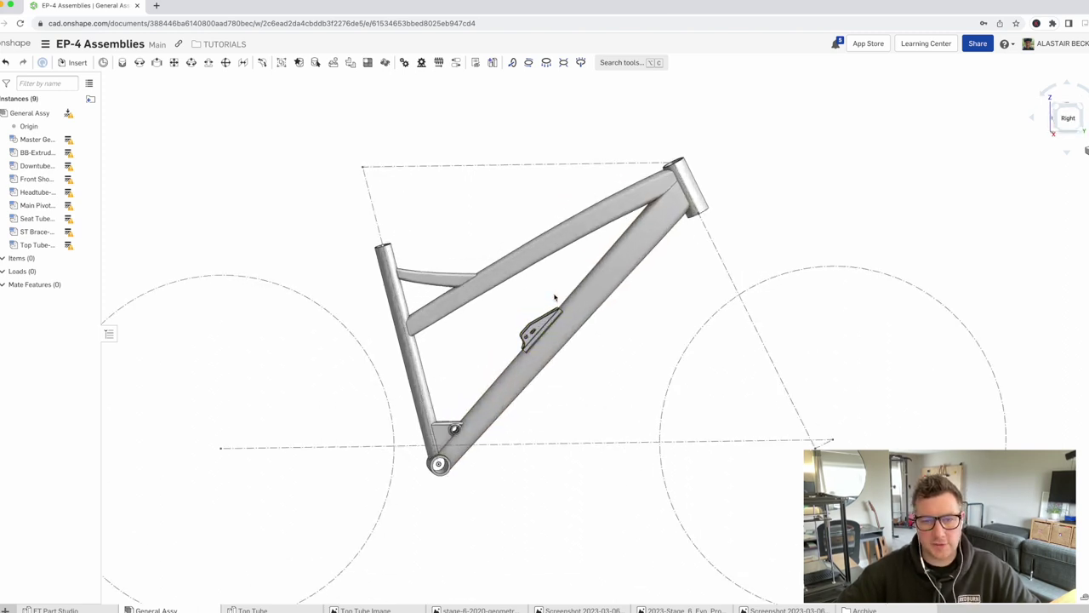
pyautogui.click(559, 243)
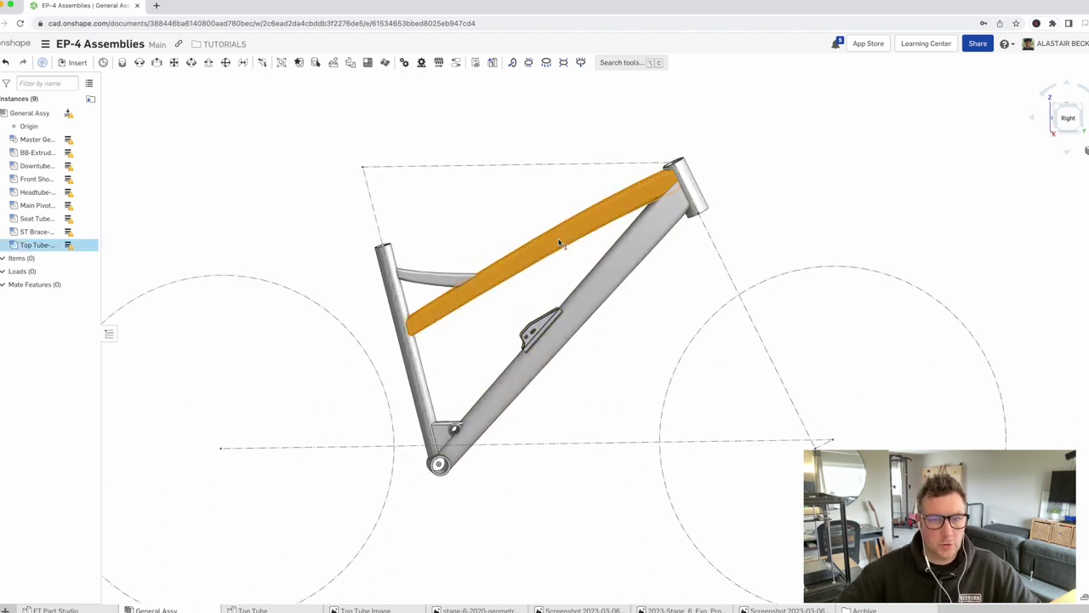
pyautogui.click(88, 245)
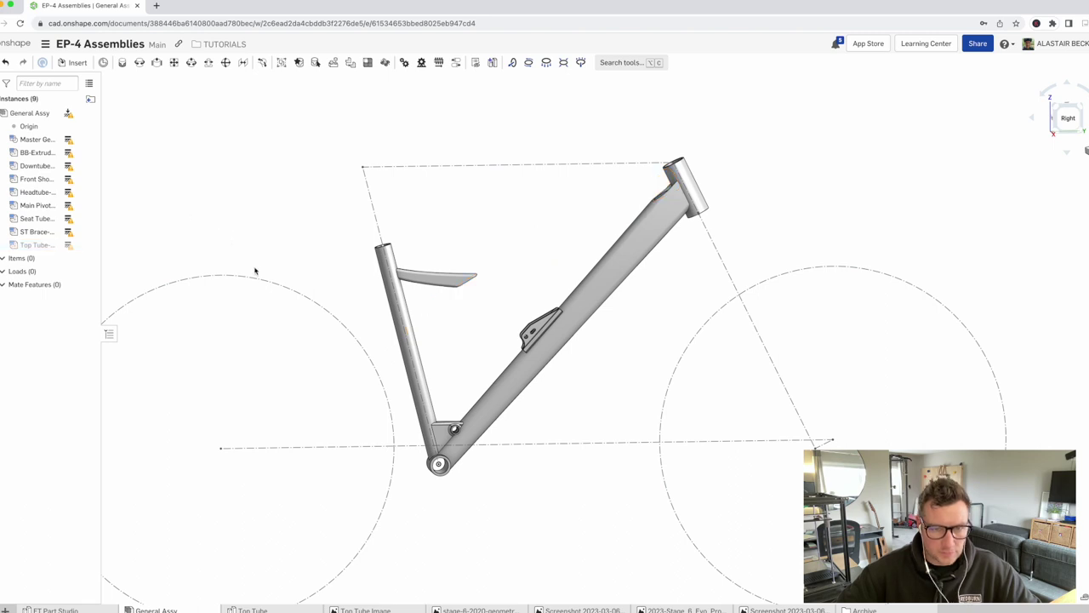
# Examine the downtube's upper end and its cut-out beside the head tube, then the remaining frame from the side
pyautogui.moveTo(702, 174); pyautogui.dragTo(676, 180, button='right')
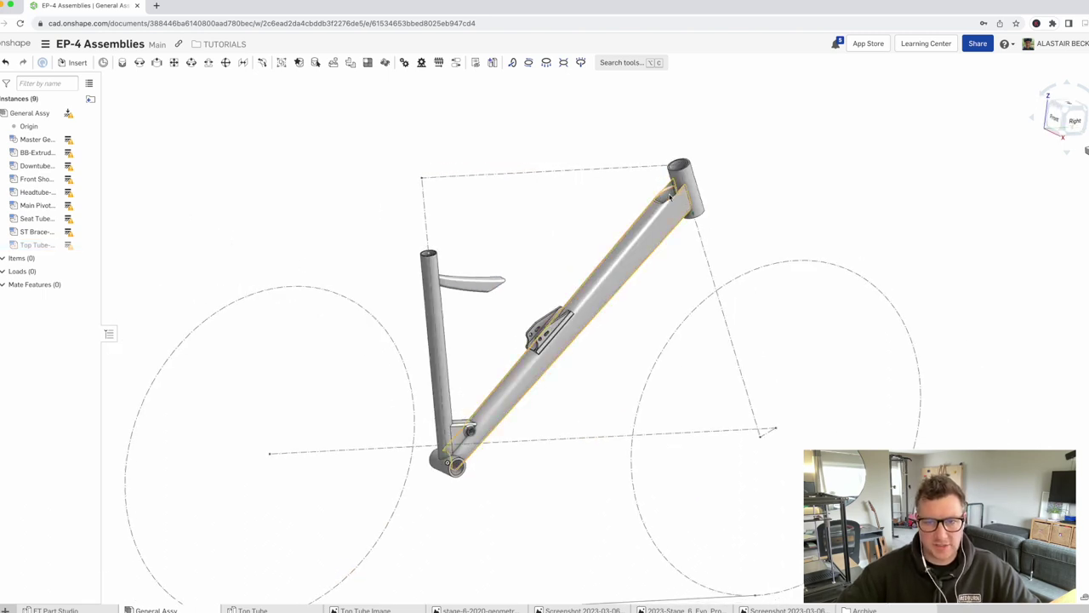
pyautogui.scroll(3, 677, 181)
pyautogui.scroll(-2, 667, 180)
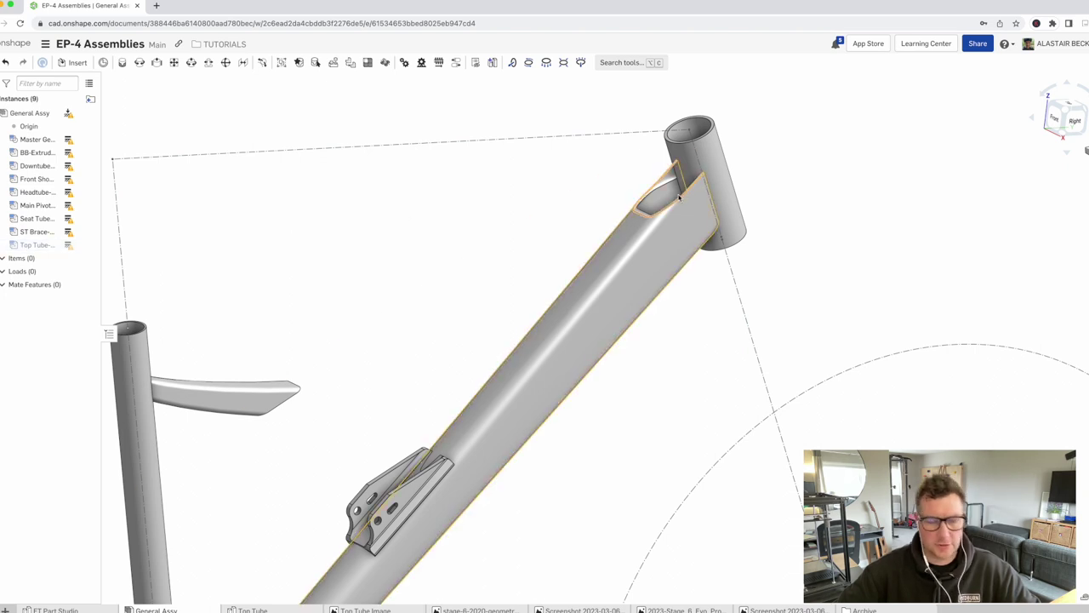
pyautogui.scroll(-1, 642, 206)
pyautogui.hotkey('shift', '4')
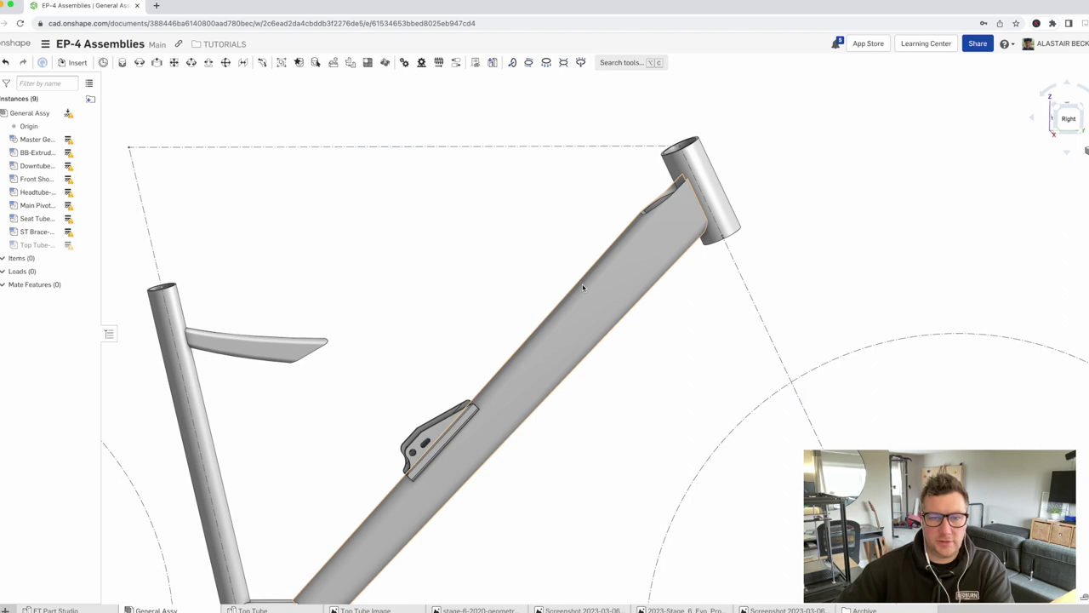
pyautogui.scroll(-2, 504, 227)
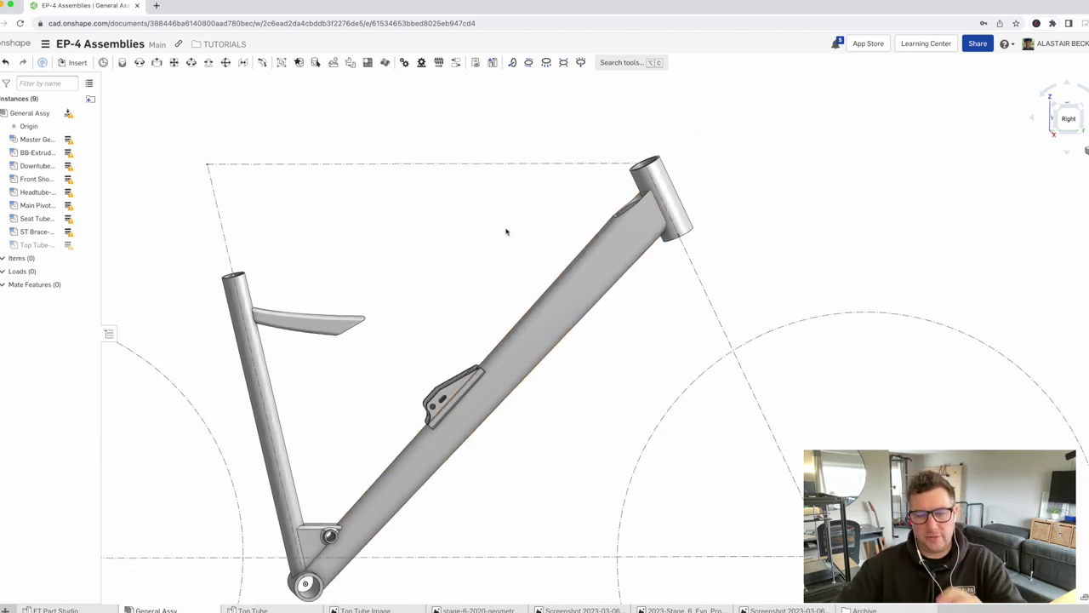
pyautogui.scroll(-1, 499, 297)
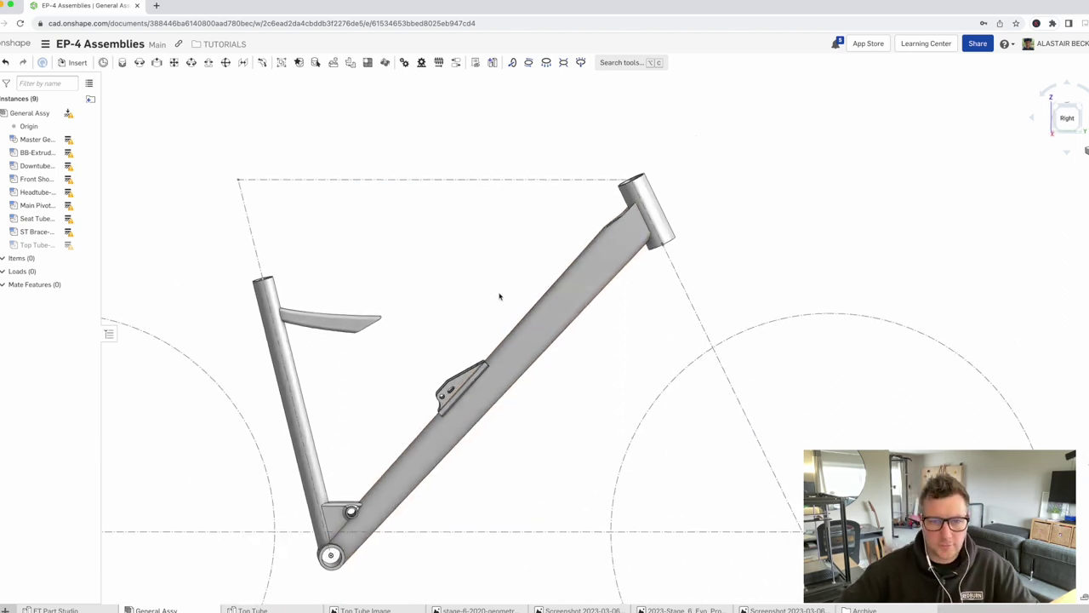
# Insert the Top Tube - Full Length part into General Assy from the Top Tube part studio with XL sizing
pyautogui.click(75, 64)
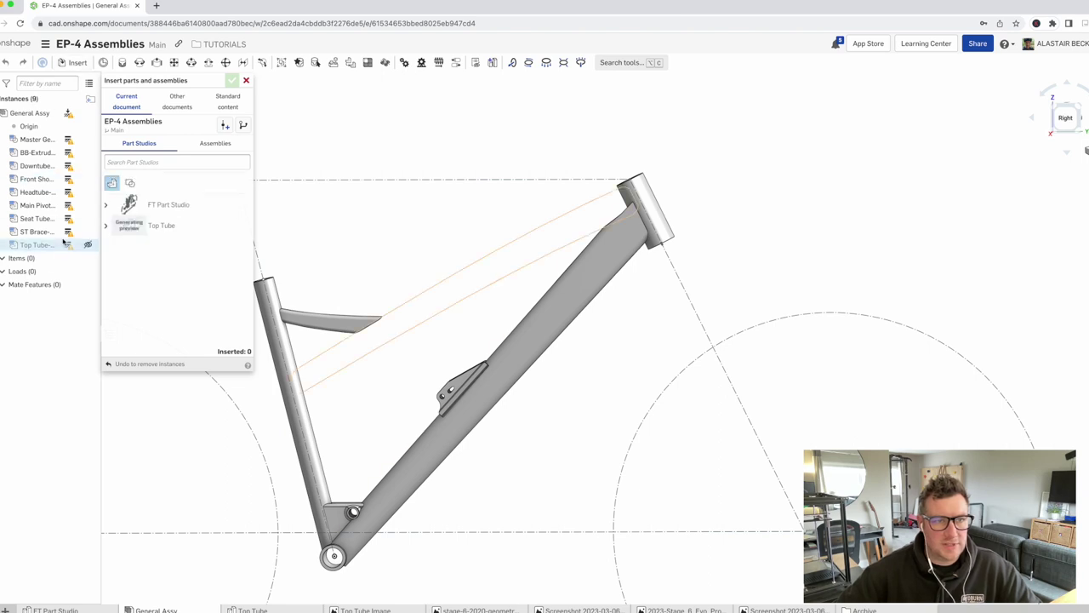
pyautogui.click(106, 226)
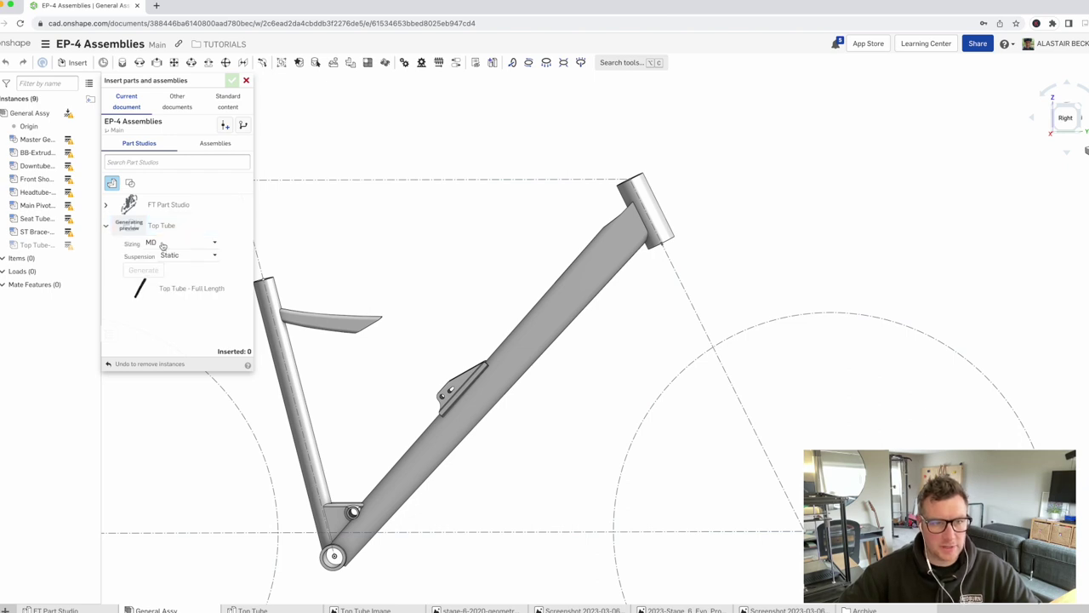
pyautogui.click(159, 245)
pyautogui.click(154, 285)
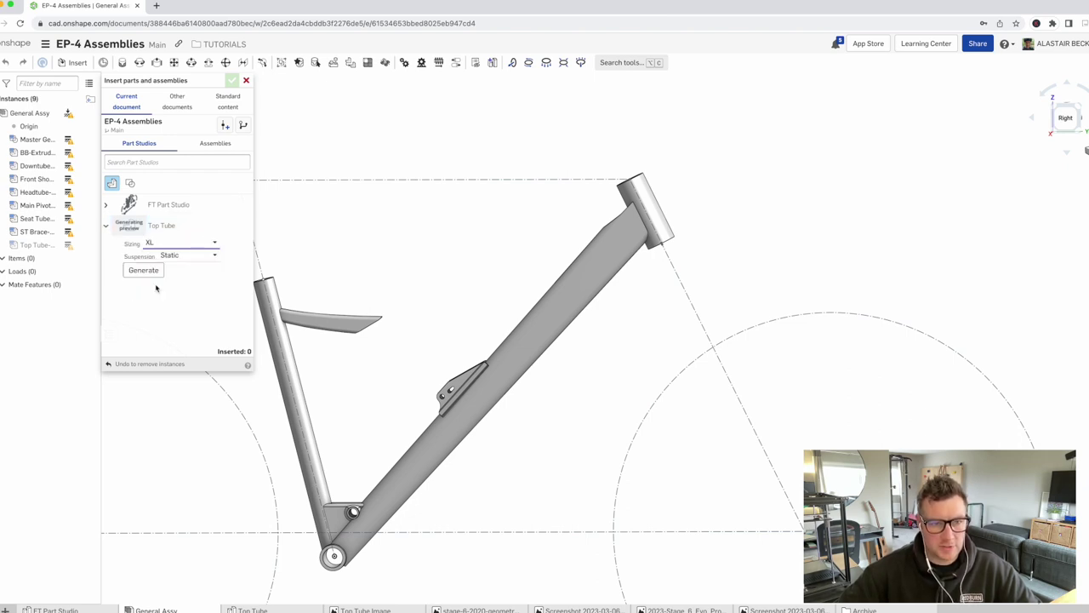
pyautogui.click(143, 271)
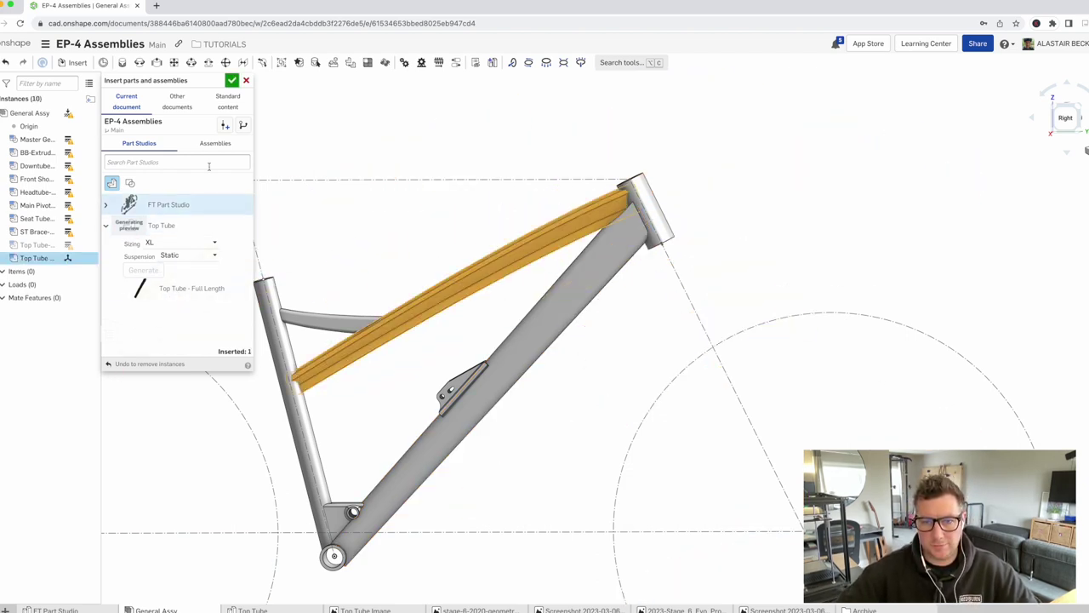
pyautogui.click(232, 81)
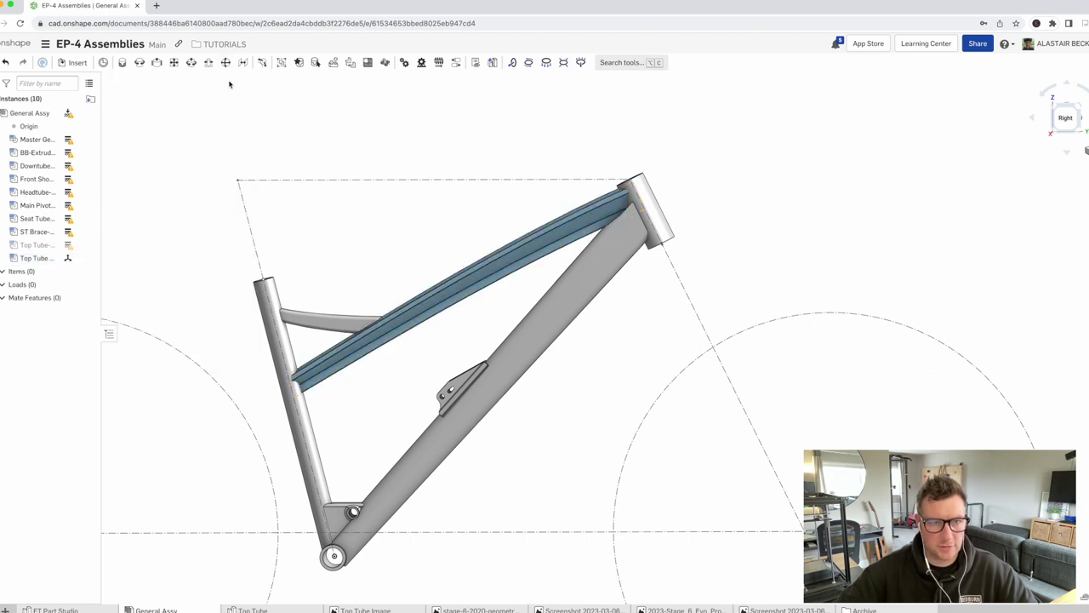
# Fix the Top Tube - Full Length instance in place in General Assy
pyautogui.rightClick(45, 258)
pyautogui.click(85, 350)
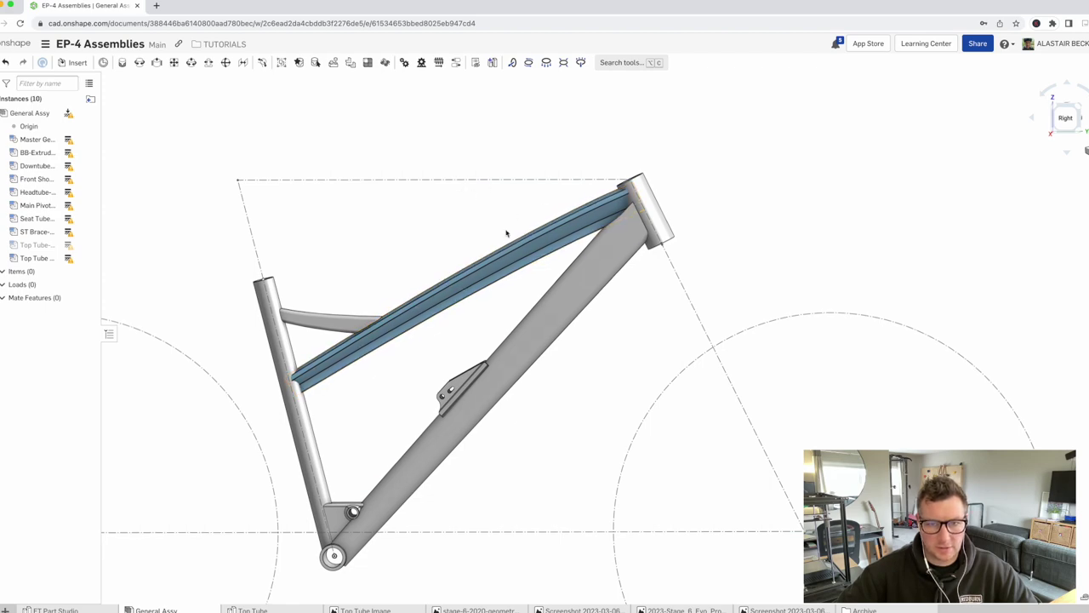
# Compare the new top tube's shape and frame joints in General Assy with the Top Tube Image reference photo
pyautogui.moveTo(505, 233); pyautogui.dragTo(544, 297, button='right')
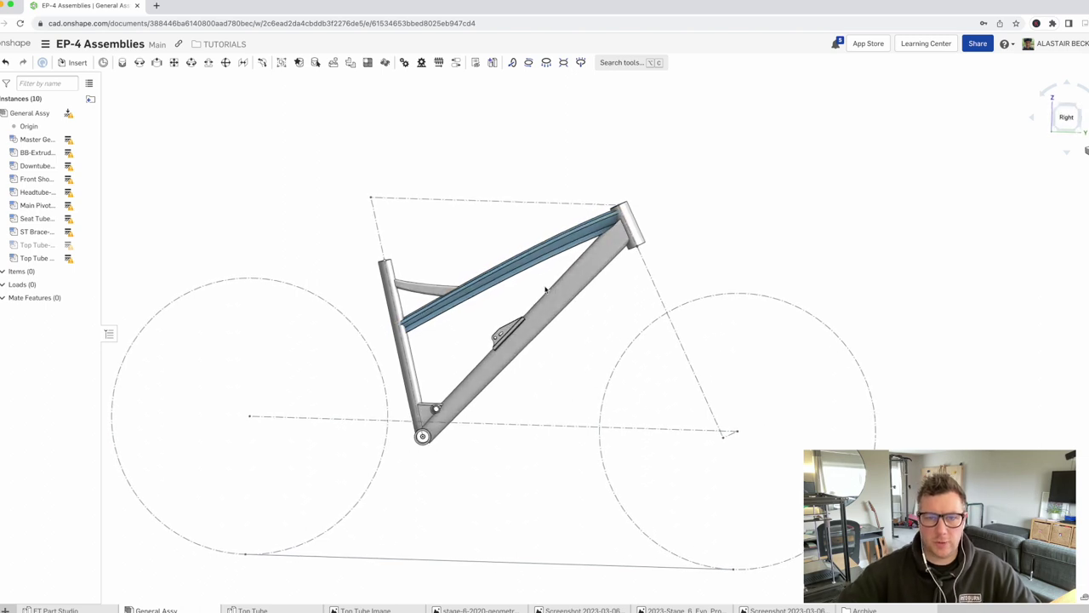
pyautogui.scroll(2, 545, 297)
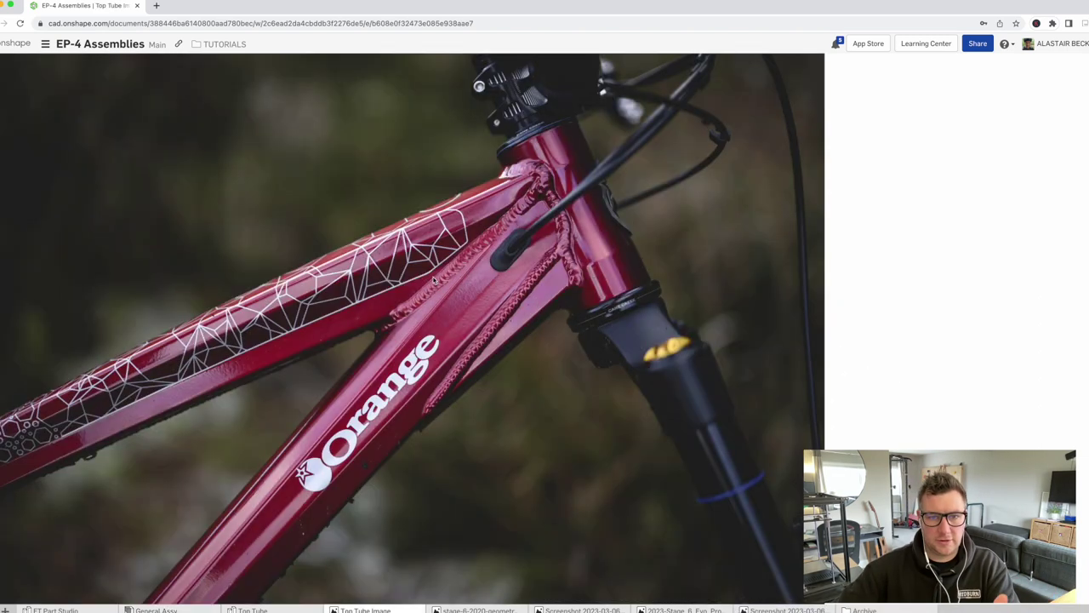
pyautogui.click(155, 610)
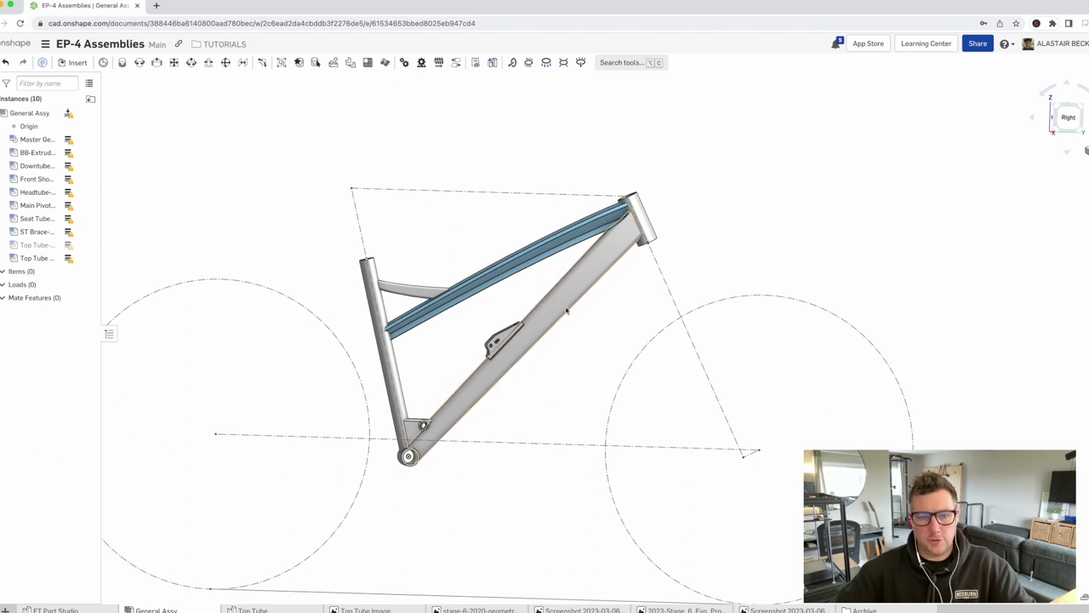
pyautogui.moveTo(545, 275); pyautogui.dragTo(523, 287, button='right')
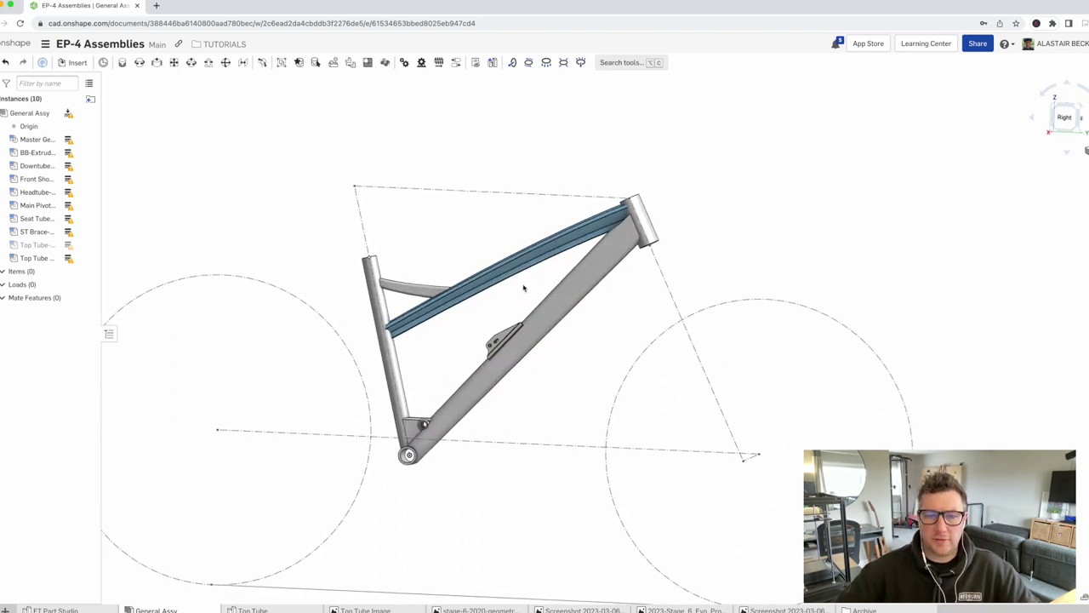
pyautogui.moveTo(524, 244); pyautogui.dragTo(520, 310, button='right')
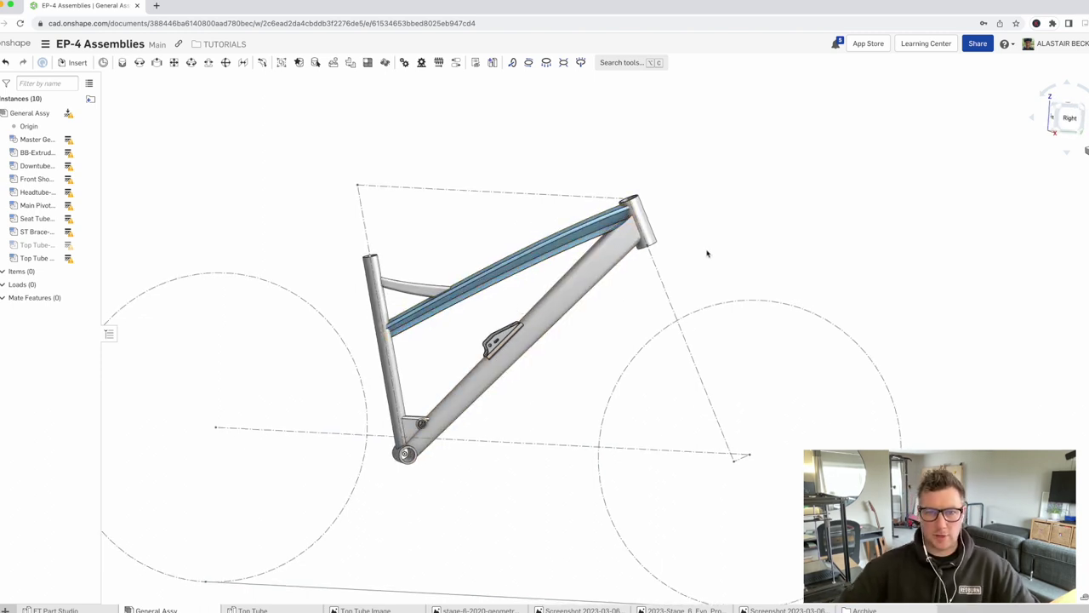
pyautogui.moveTo(554, 272); pyautogui.dragTo(527, 269, button='right')
pyautogui.scroll(2, 528, 268)
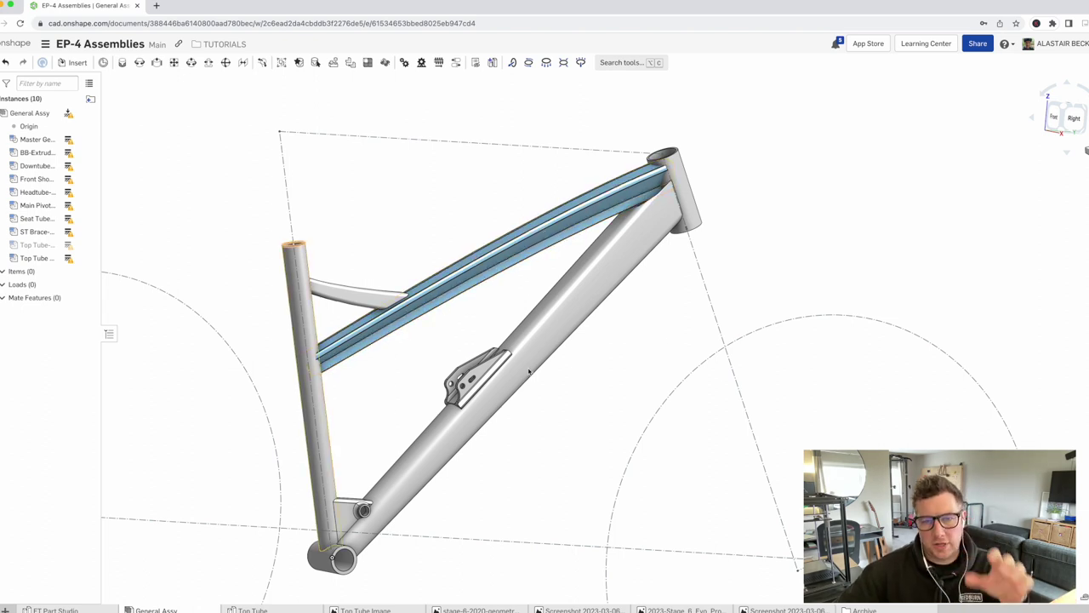
# Examine the new top tube's front end where it meets the head tube, from above and along its length
pyautogui.scroll(5, 557, 226)
pyautogui.rightClick(553, 216)
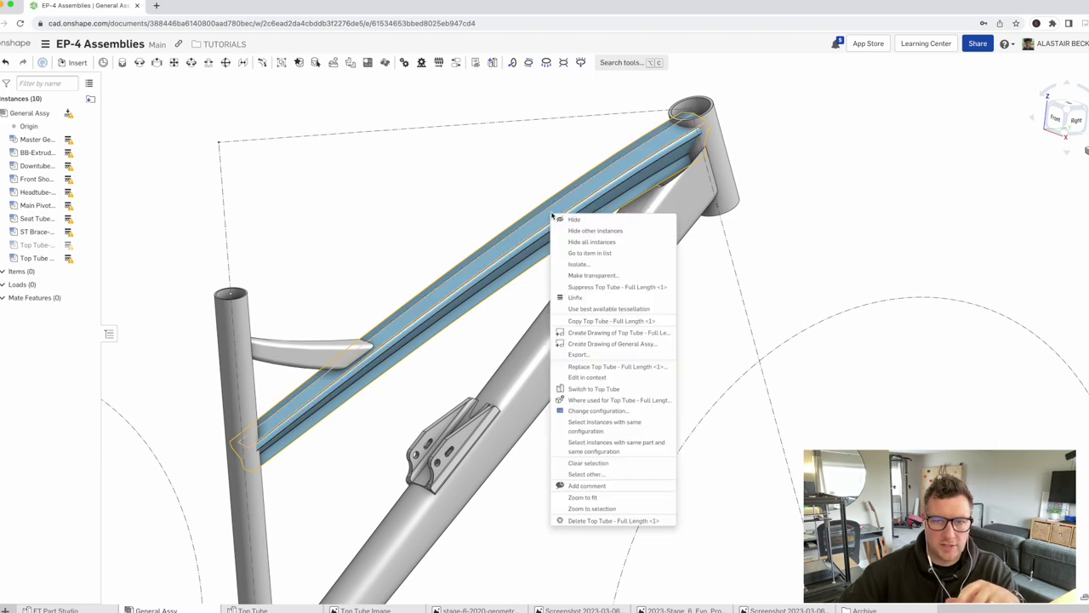
pyautogui.click(835, 144)
pyautogui.scroll(8, 876, 170)
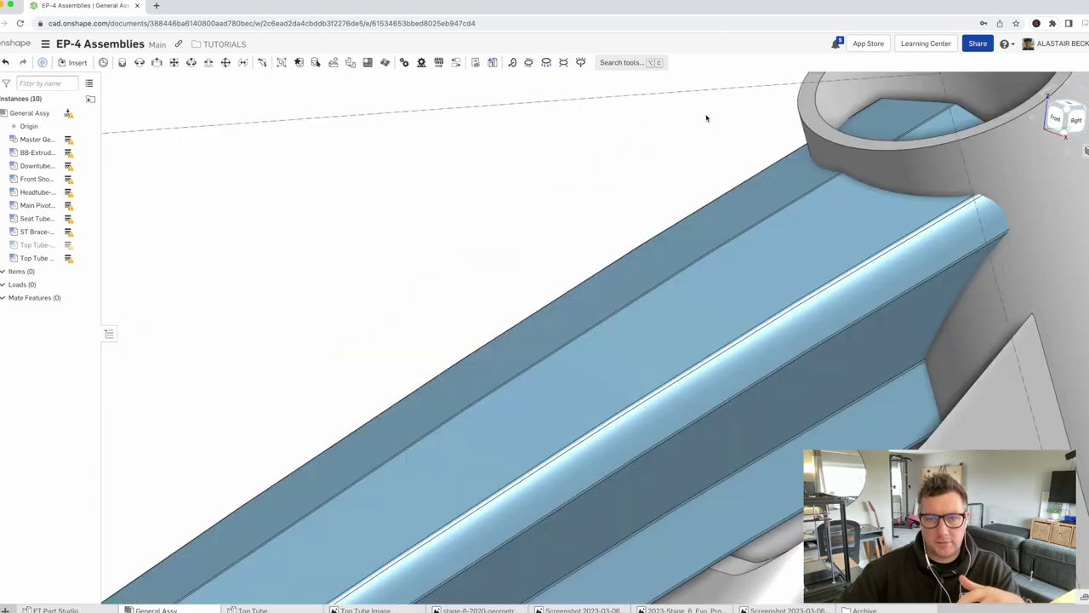
pyautogui.scroll(-5, 792, 145)
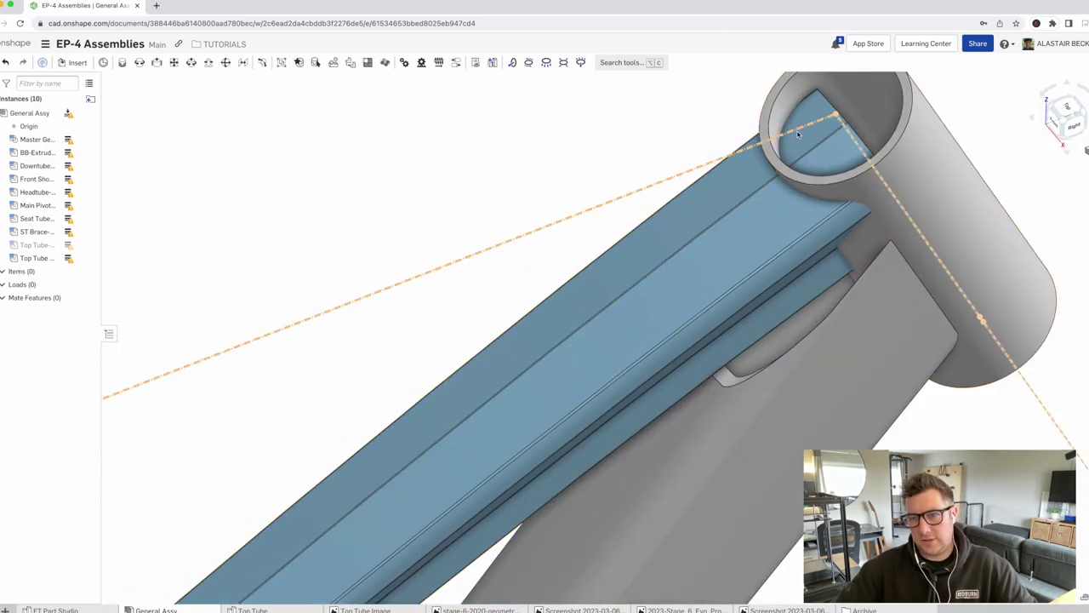
pyautogui.scroll(-3, 803, 153)
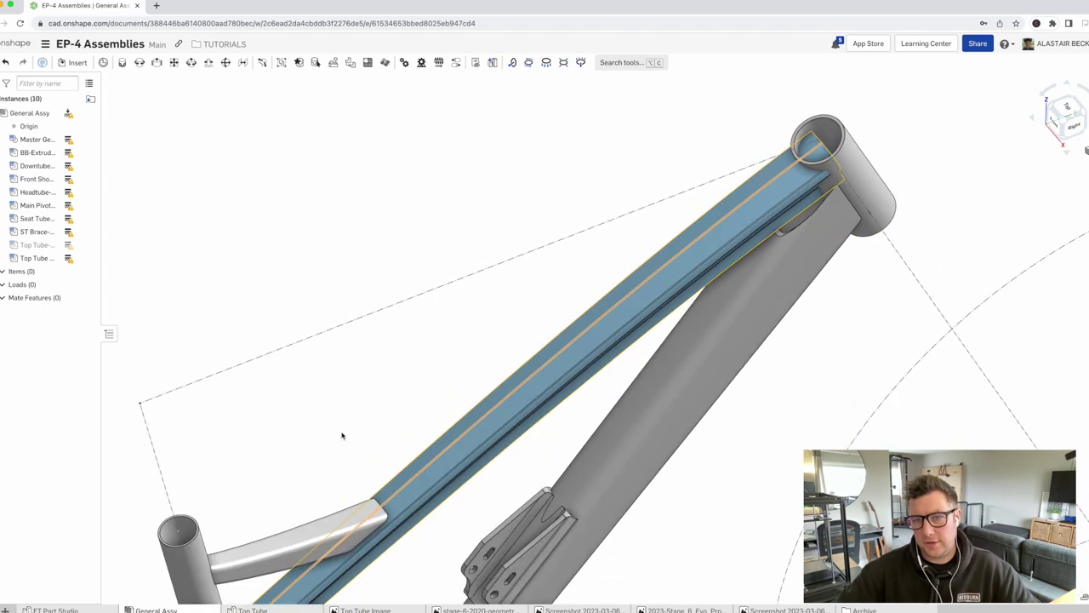
# Examine the original lofted top tube's joint with the head tube and downtube in FT Part Studio
pyautogui.click(54, 609)
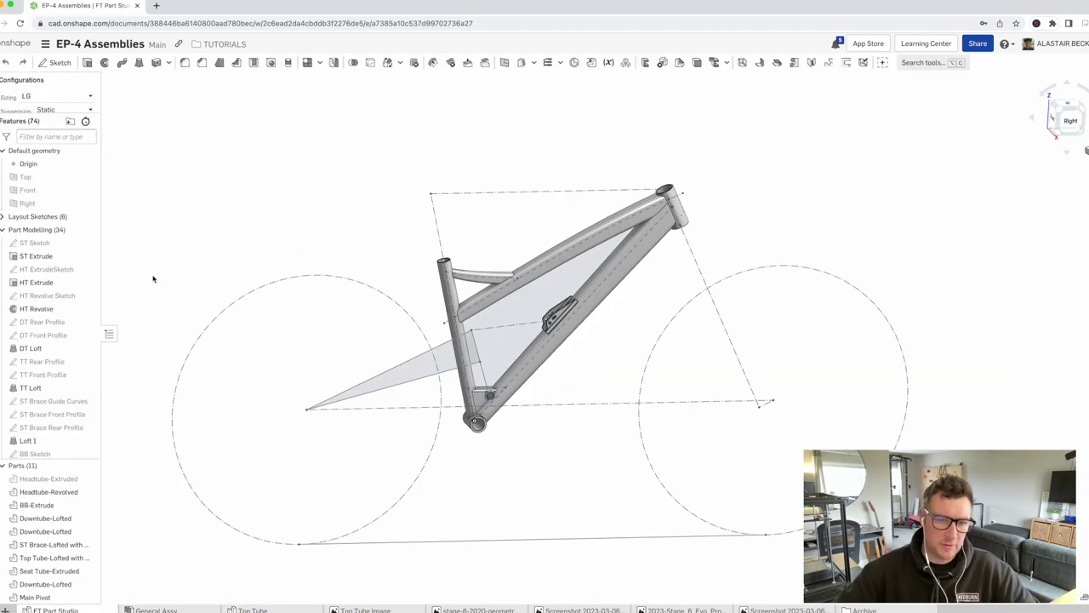
pyautogui.scroll(6, 649, 212)
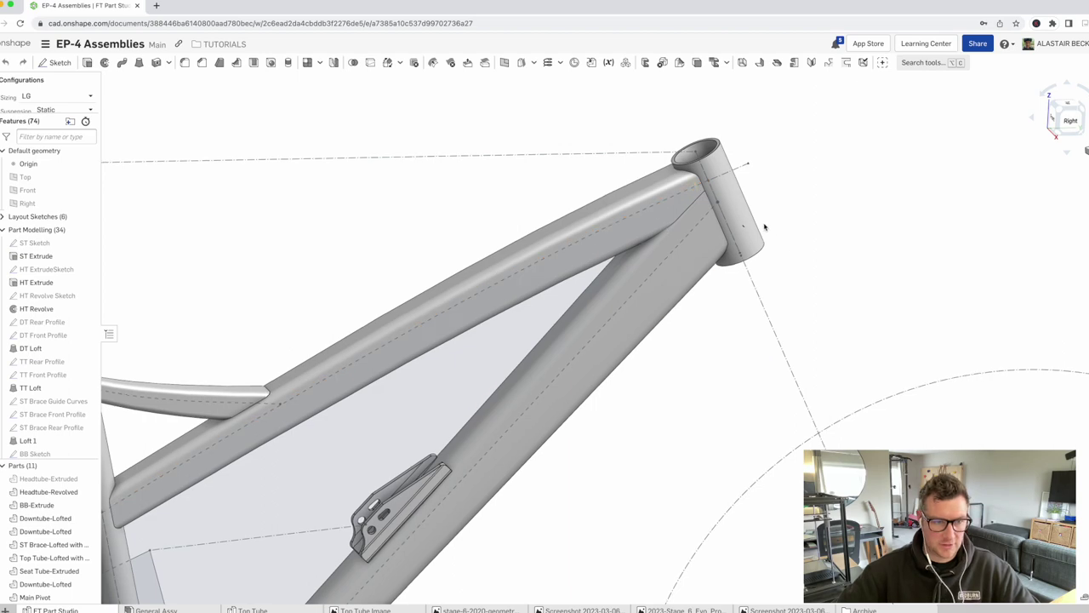
pyautogui.click(678, 225)
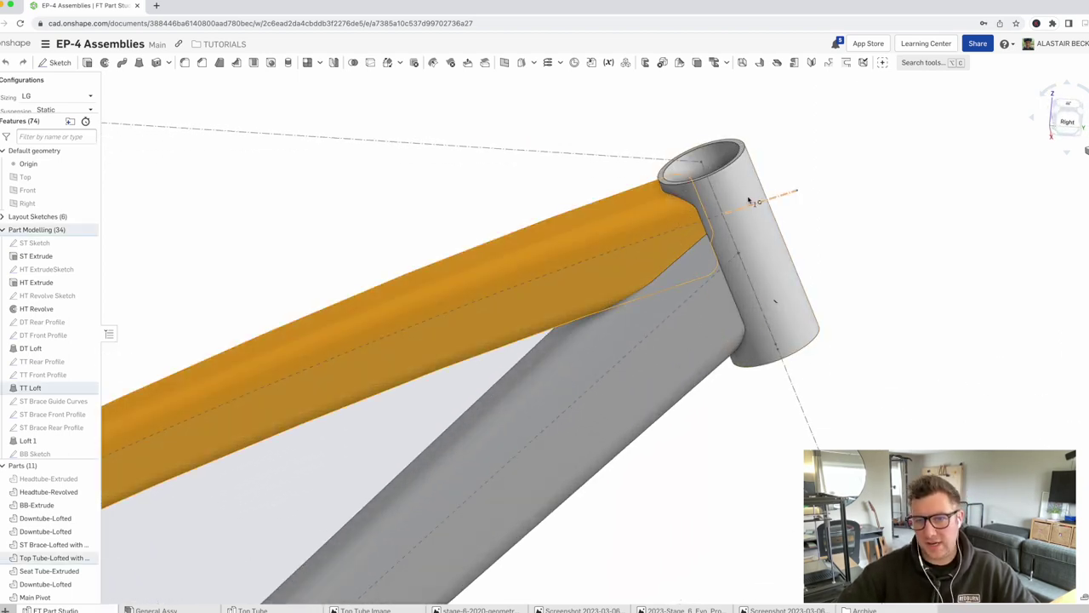
pyautogui.moveTo(694, 192); pyautogui.dragTo(770, 206, button='right')
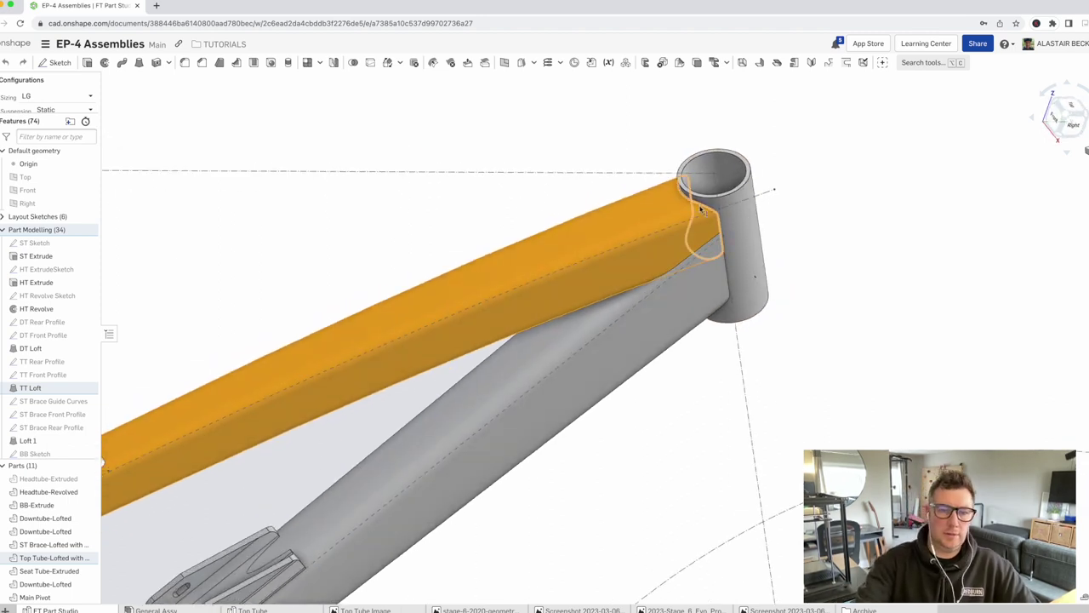
pyautogui.click(634, 133)
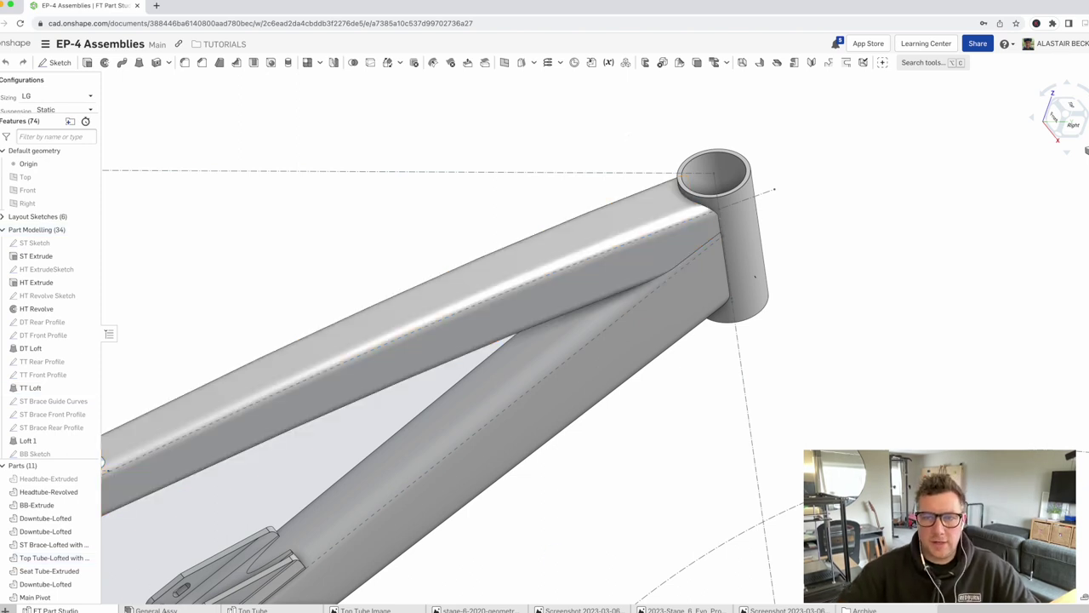
# Return to General Assy and examine how the new top tube meets the head tube and downtube
pyautogui.click(153, 610)
pyautogui.moveTo(630, 237); pyautogui.dragTo(771, 224, button='right')
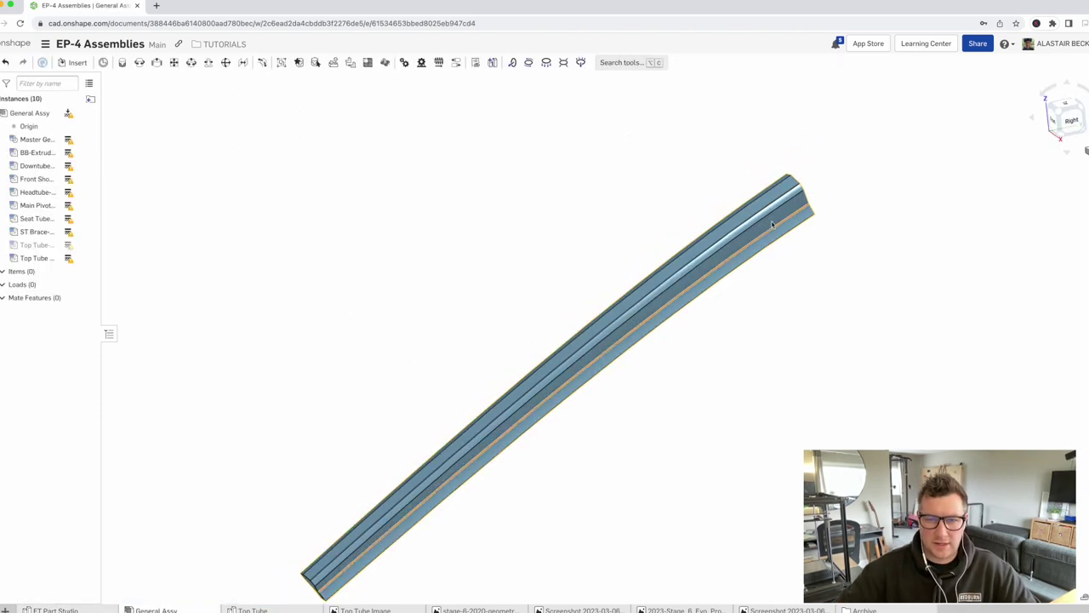
pyautogui.scroll(-3, 682, 182)
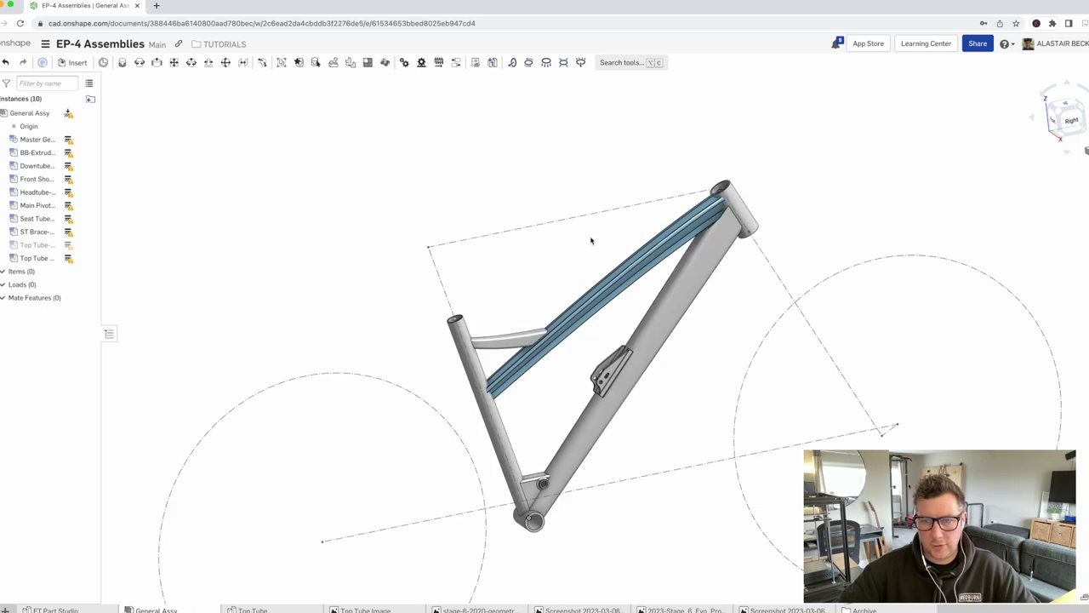
pyautogui.scroll(5, 747, 210)
pyautogui.scroll(-3, 746, 209)
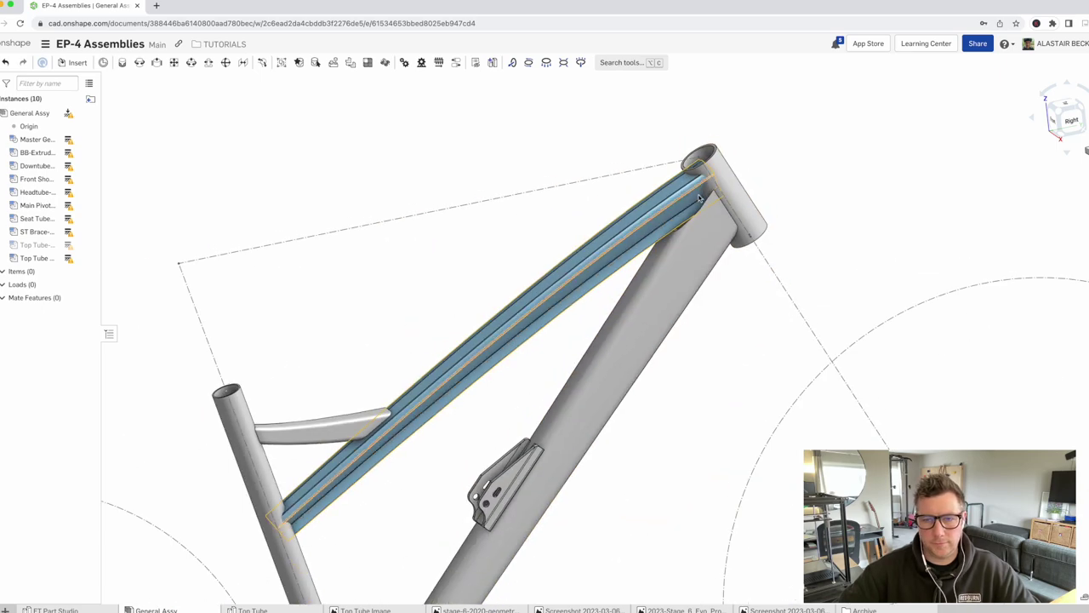
pyautogui.moveTo(609, 269); pyautogui.dragTo(629, 247, button='right')
pyautogui.scroll(5, 646, 219)
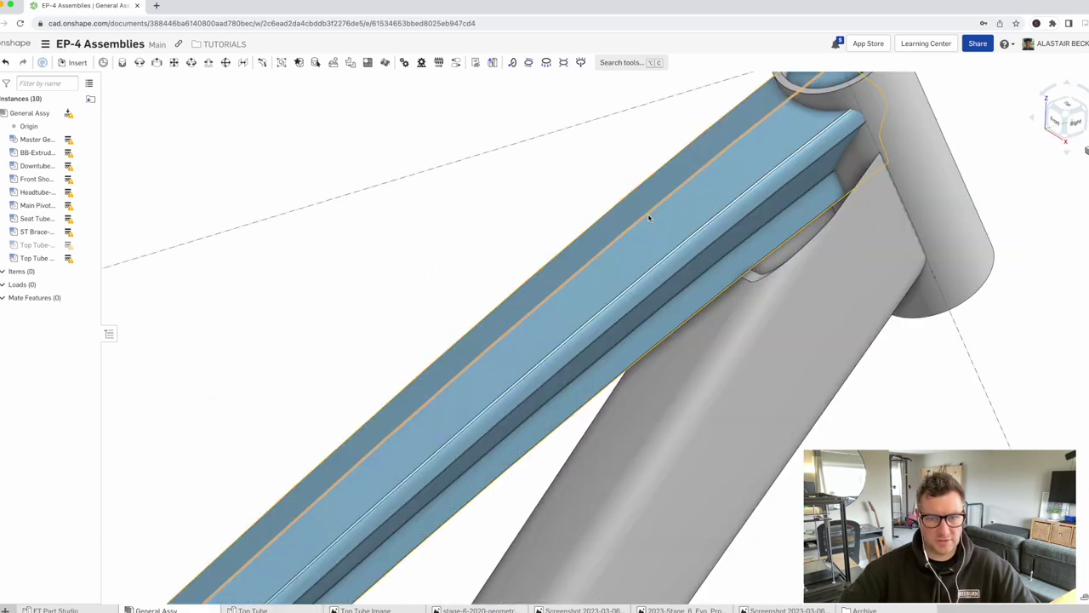
pyautogui.scroll(-3, 657, 227)
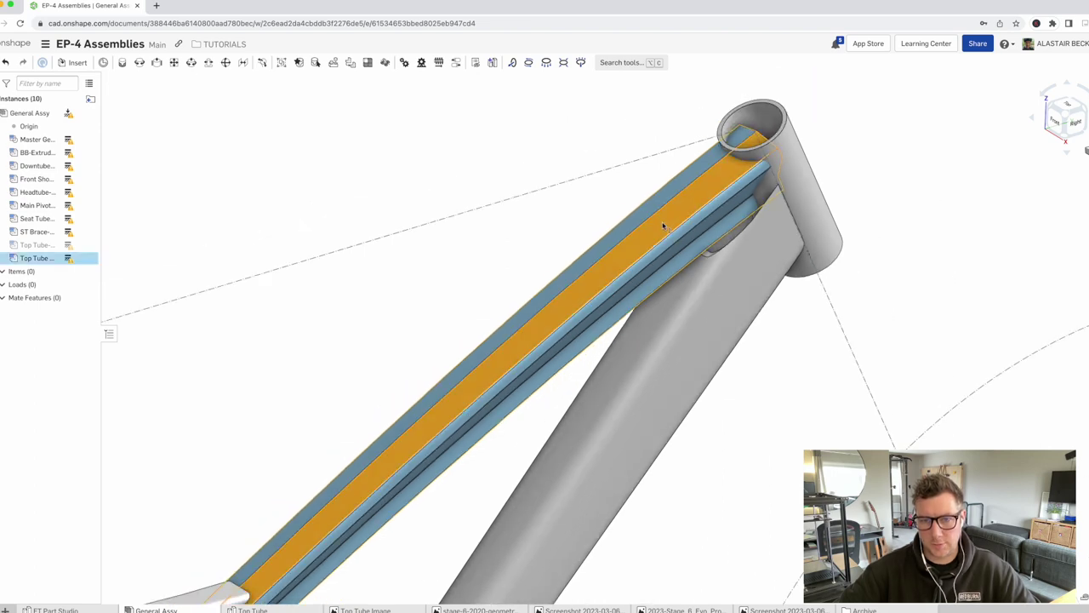
pyautogui.scroll(-5, 571, 182)
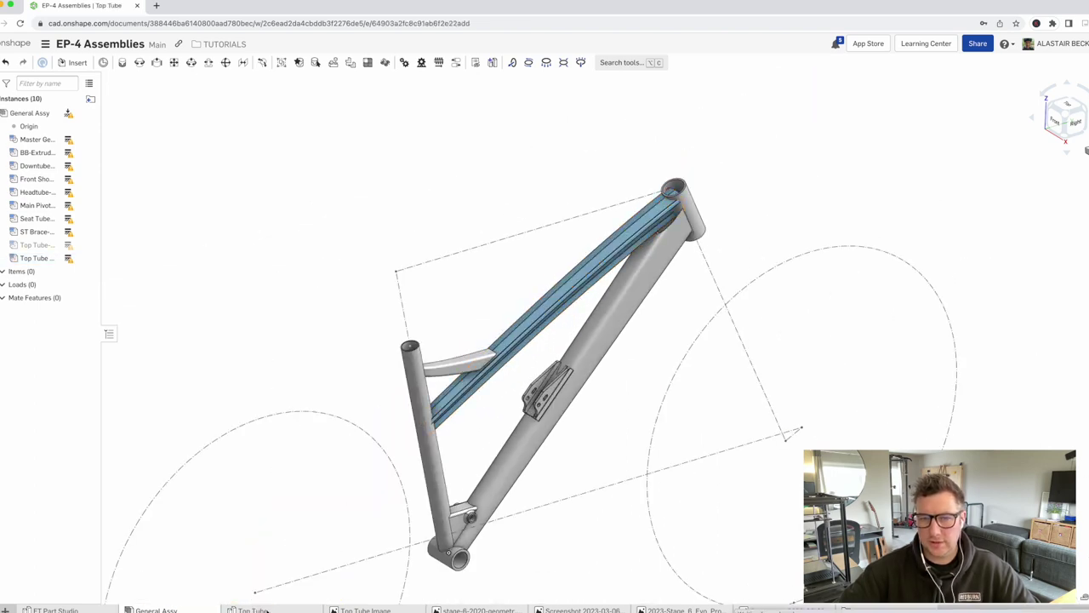
# Inspect the full-length tube and its layout sketches in the Top Tube part studio, finishing in the Right view
pyautogui.click(253, 610)
pyautogui.scroll(3, 878, 252)
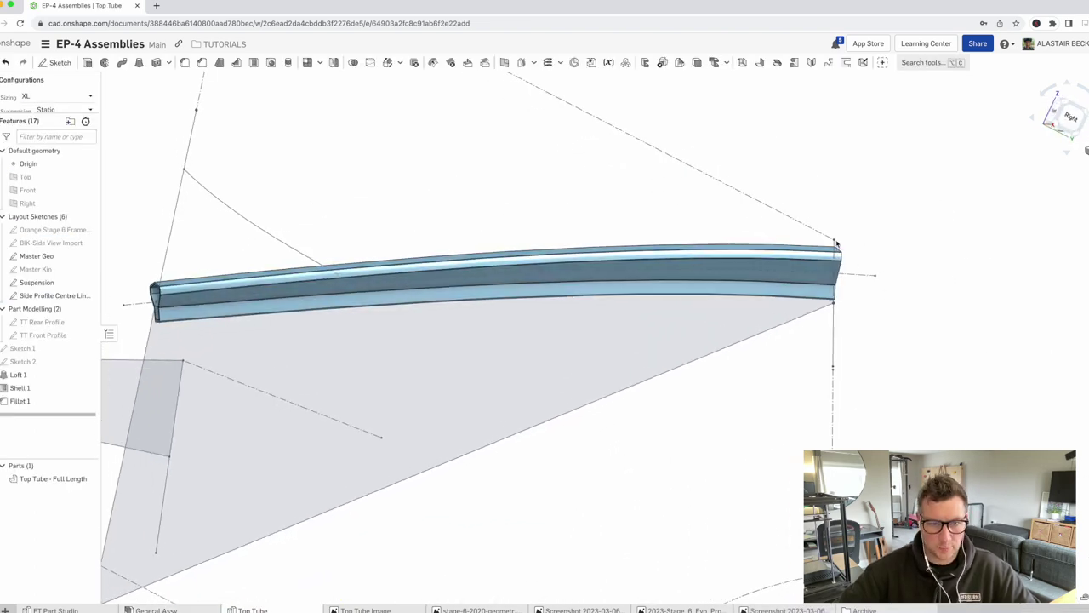
pyautogui.scroll(-2, 856, 251)
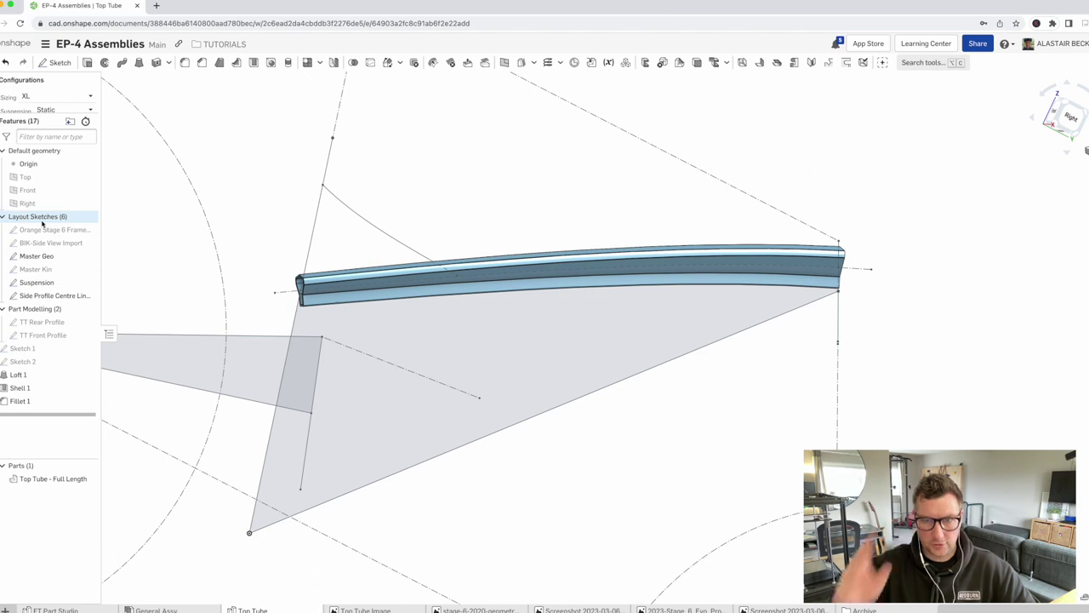
pyautogui.click(1072, 120)
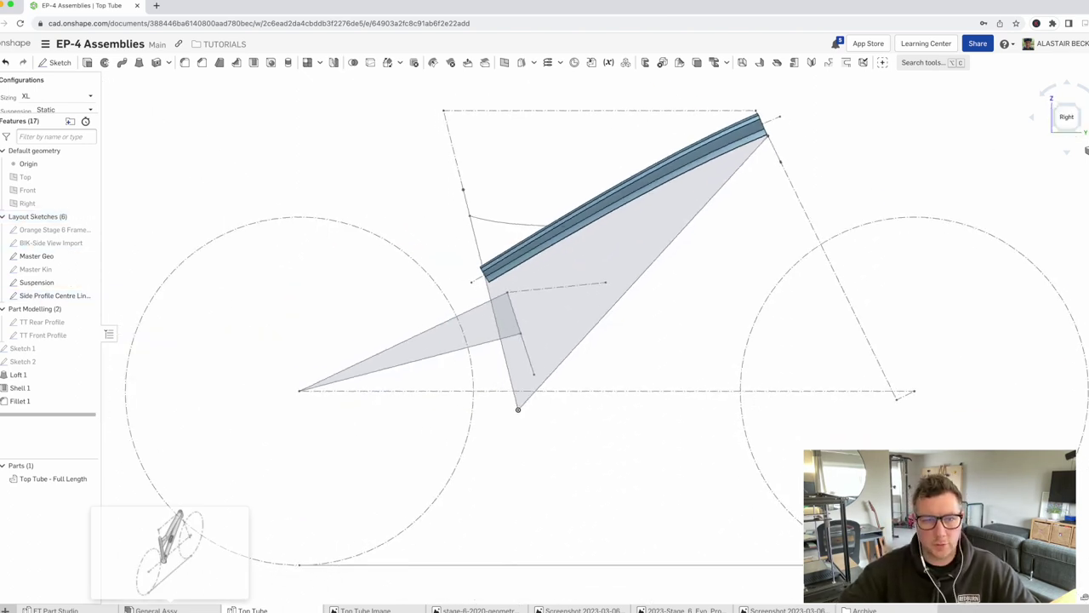
# Edit the Top Tube - Full Length part in the context of General Assy
pyautogui.click(153, 609)
pyautogui.scroll(4, 668, 221)
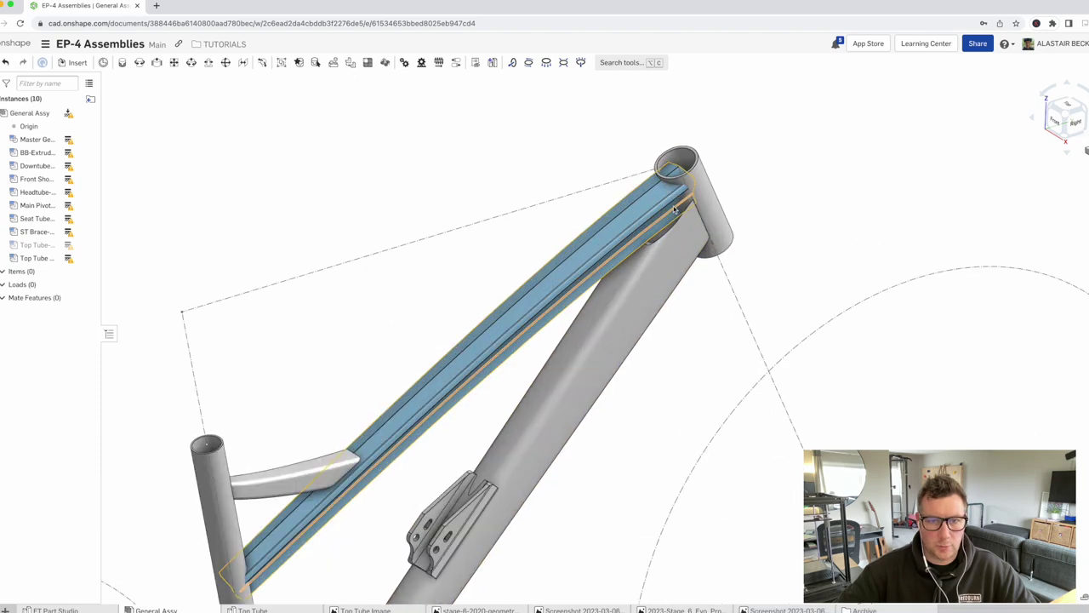
pyautogui.scroll(4, 664, 211)
pyautogui.rightClick(654, 212)
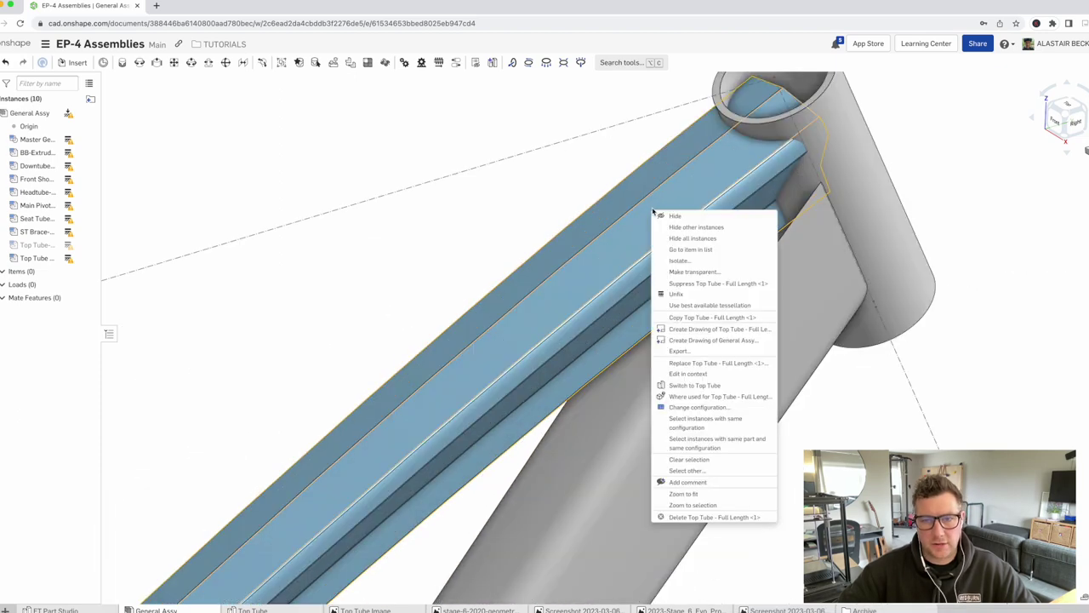
pyautogui.click(689, 375)
pyautogui.scroll(-2, 586, 273)
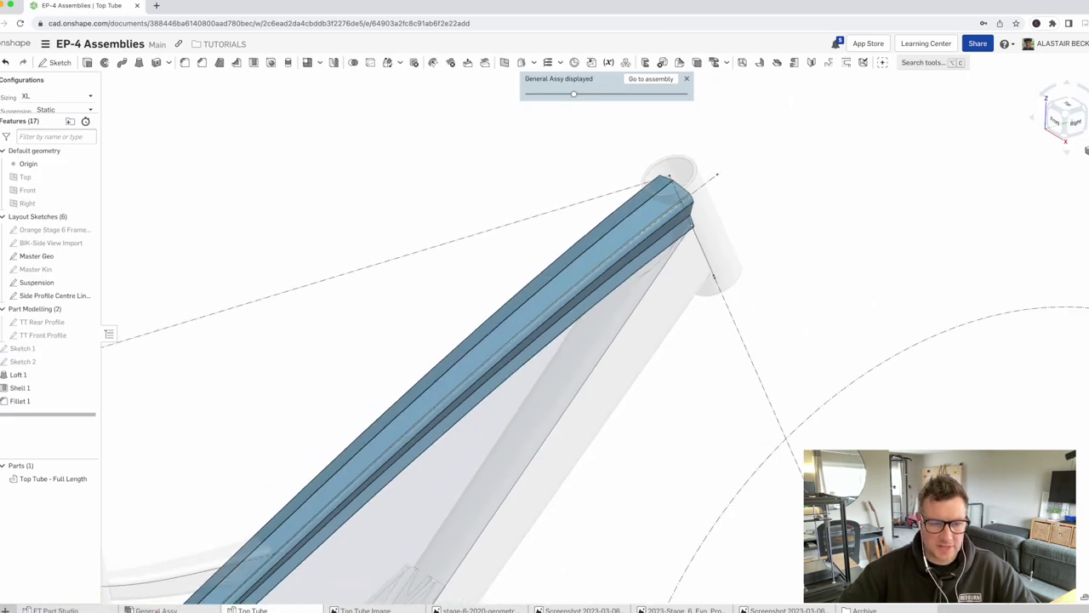
# Examine the top tube against the ghosted General Assy parts, especially its front end at the head tube
pyautogui.moveTo(160, 609)
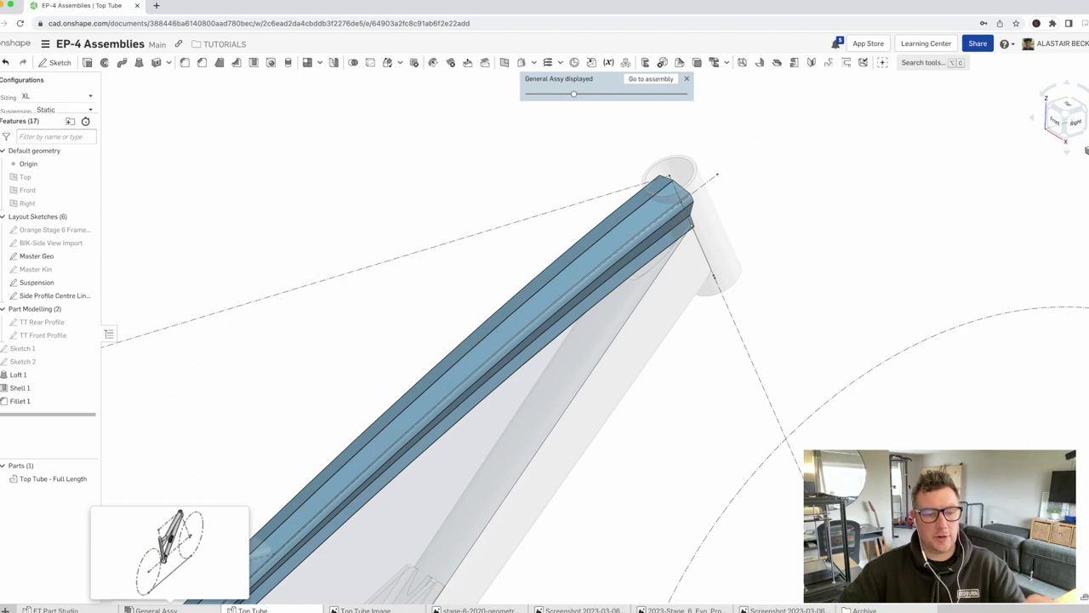
pyautogui.moveTo(273, 609)
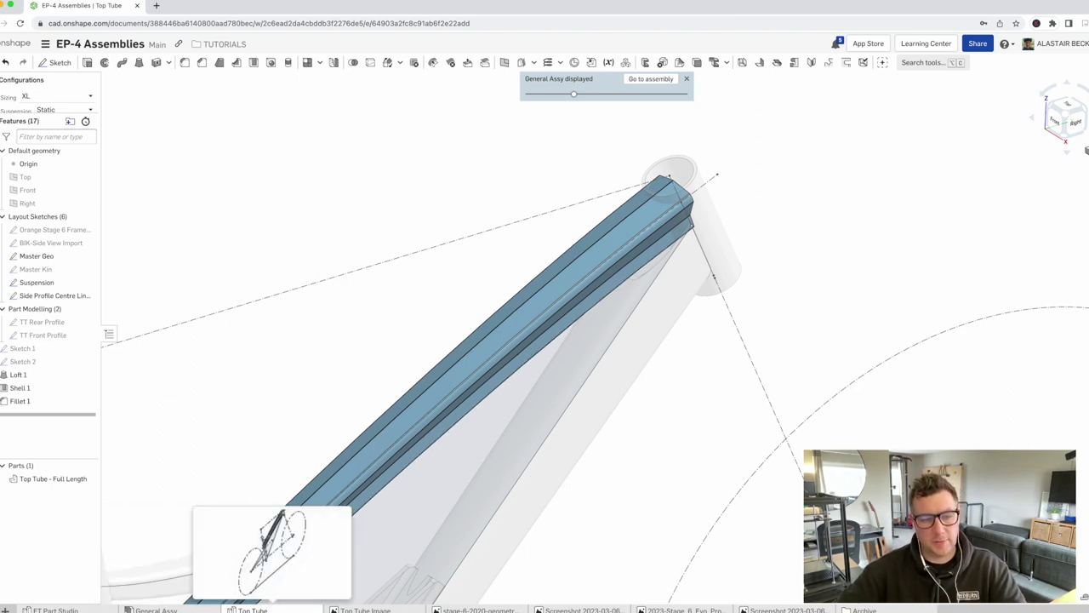
pyautogui.scroll(-5, 540, 218)
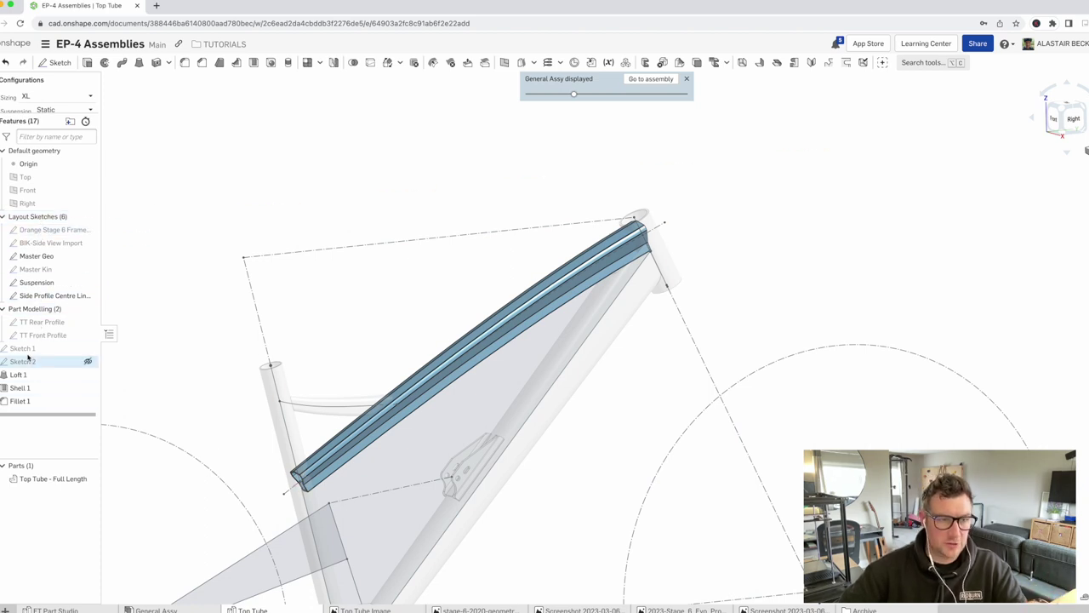
pyautogui.scroll(-3, 350, 328)
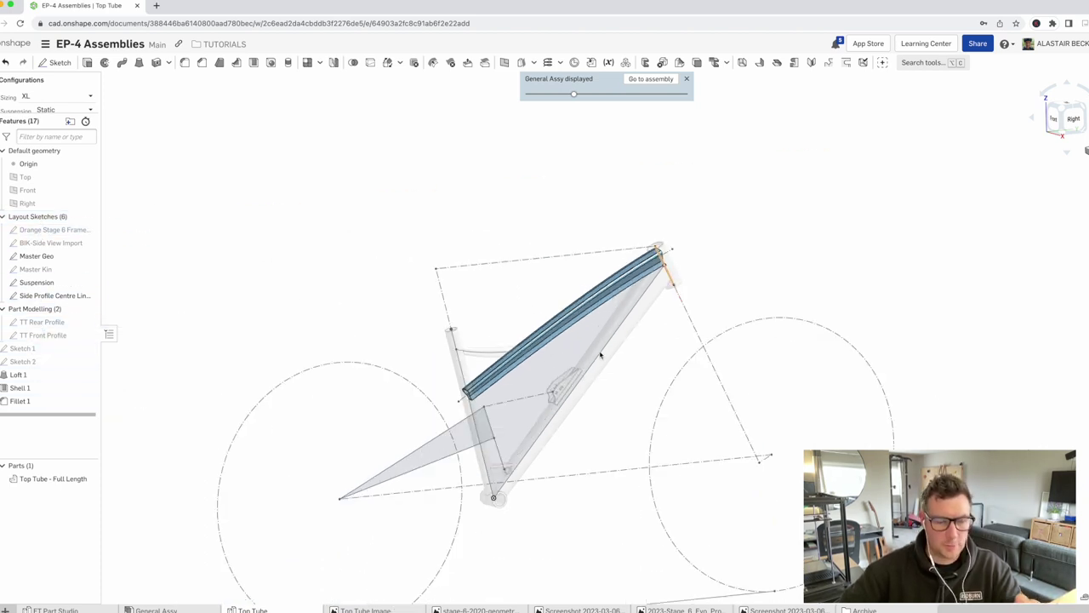
pyautogui.scroll(2, 594, 363)
pyautogui.moveTo(565, 357); pyautogui.dragTo(595, 323, button='right')
pyautogui.scroll(3, 681, 230)
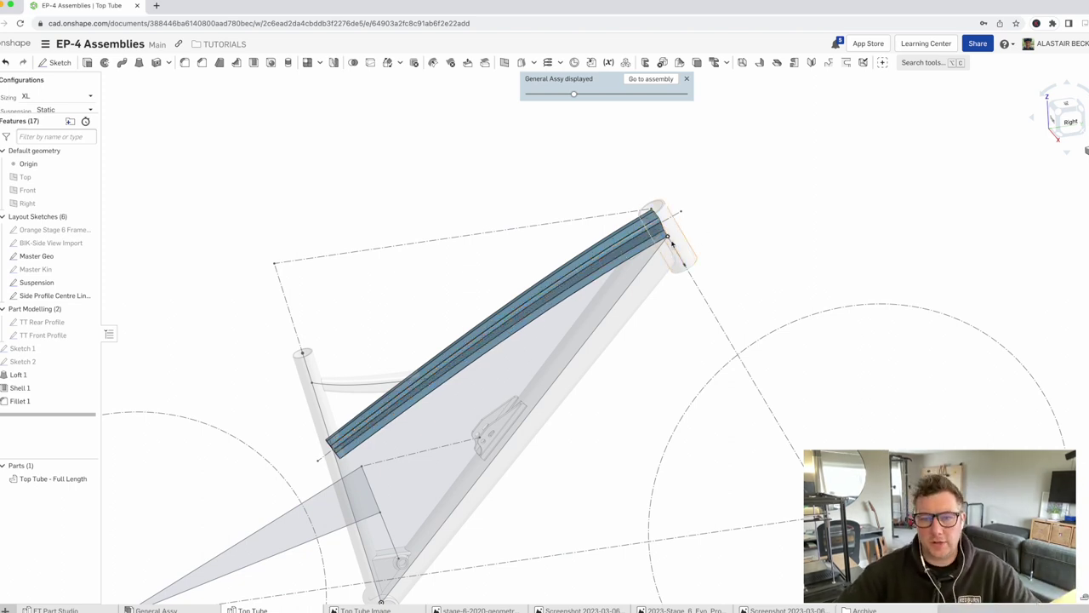
pyautogui.scroll(5, 672, 241)
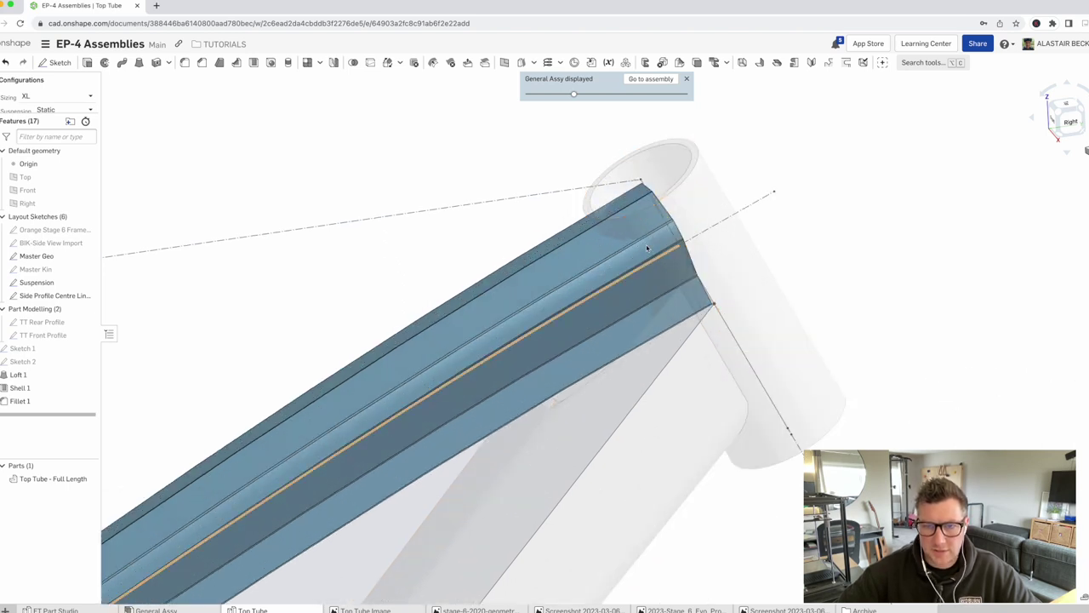
pyautogui.moveTo(641, 245); pyautogui.dragTo(705, 246, button='right')
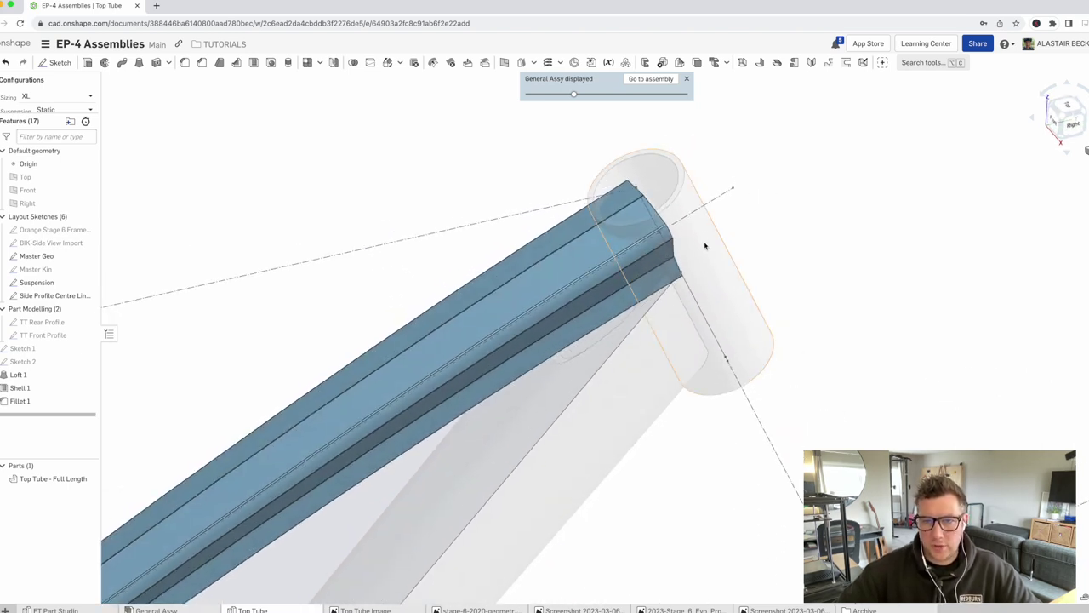
# Create an offset surface from the head tube's outer cylindrical face in the assembly context with a 0 mm offset
pyautogui.click(664, 179)
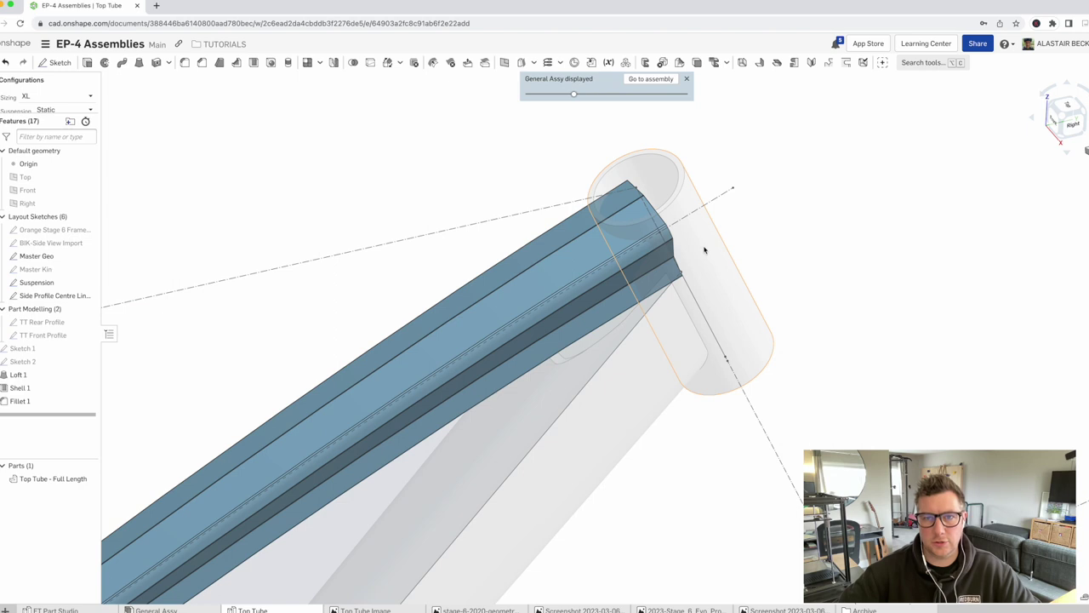
pyautogui.click(532, 66)
pyautogui.click(541, 80)
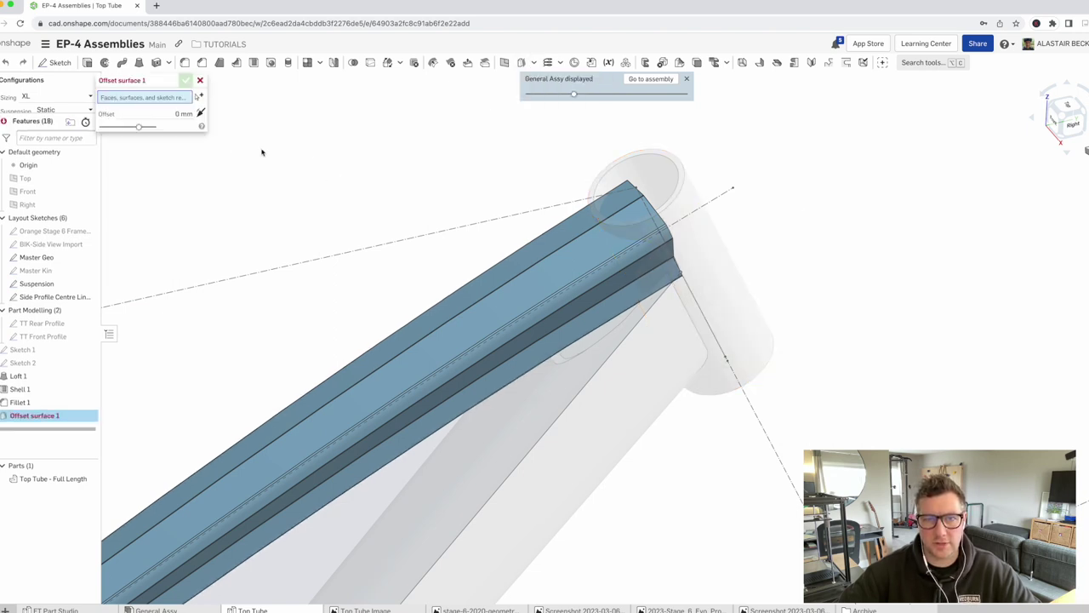
pyautogui.click(708, 260)
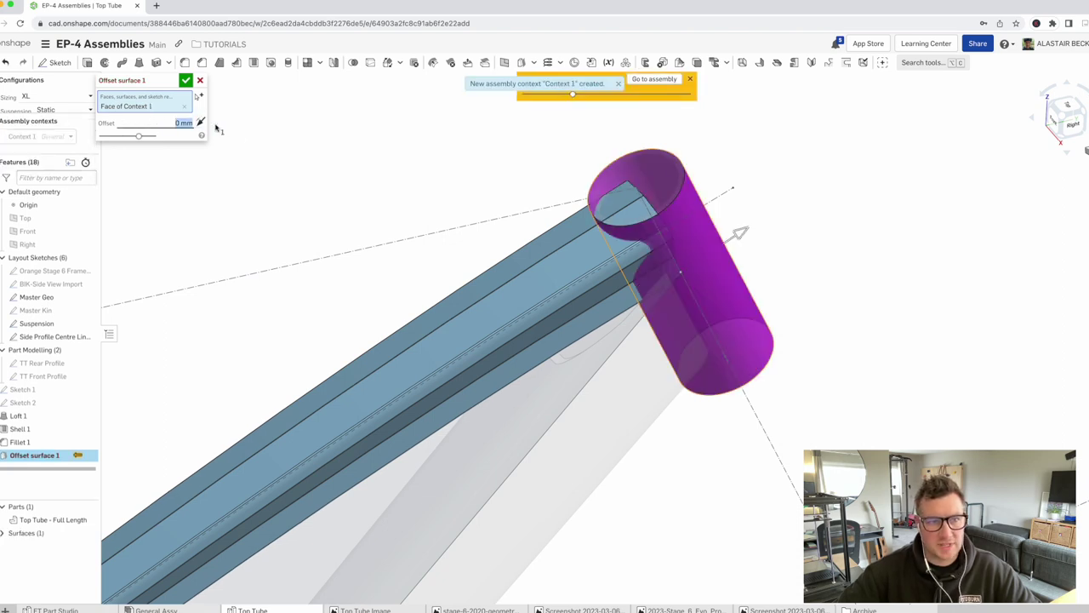
pyautogui.write('5')
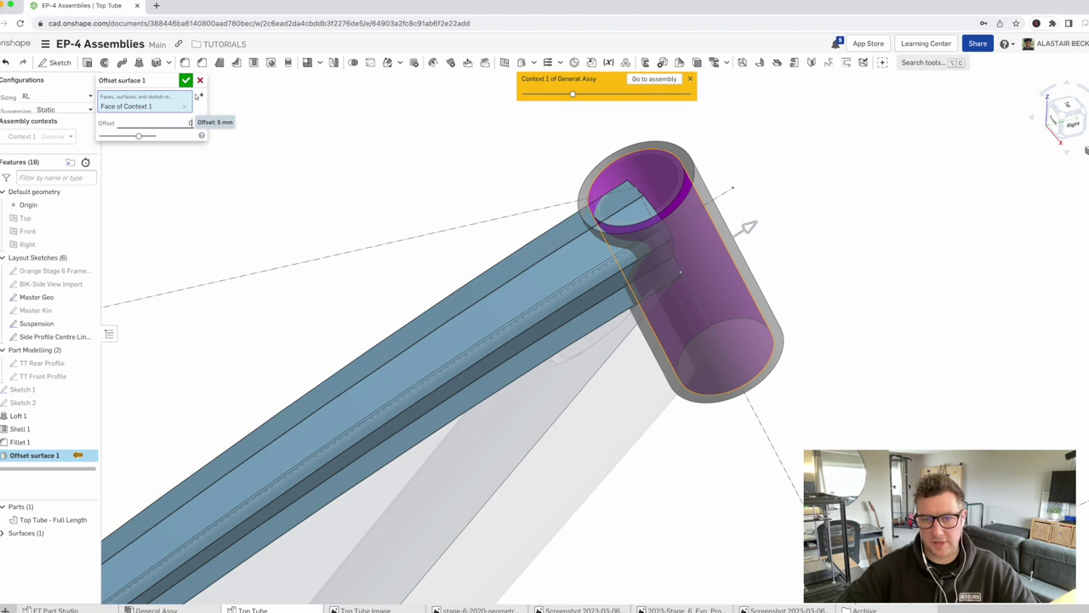
pyautogui.press('Return')
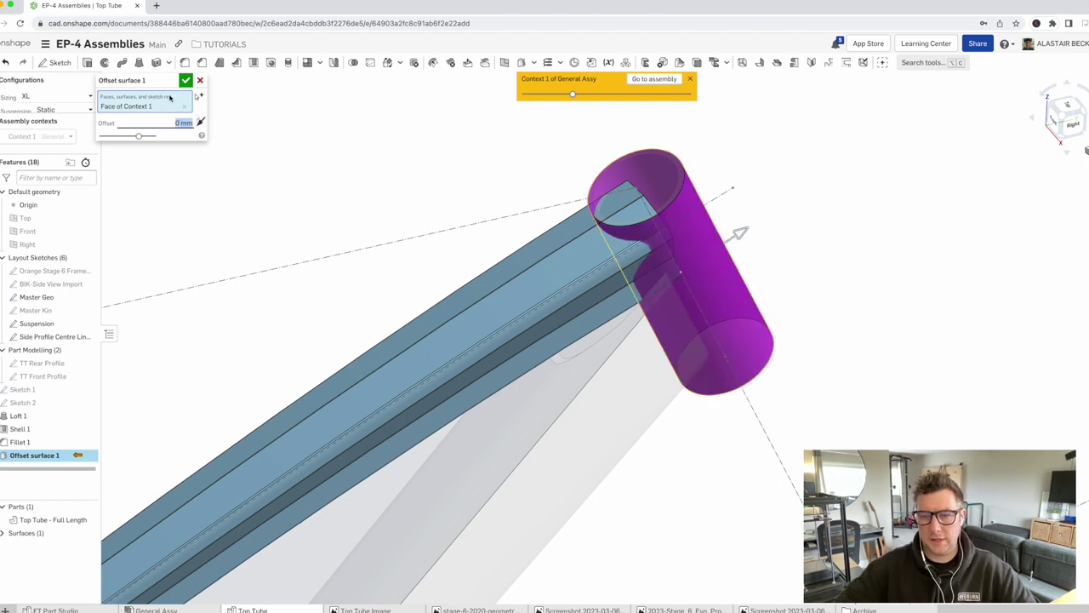
pyautogui.click(185, 80)
pyautogui.scroll(-2, 619, 280)
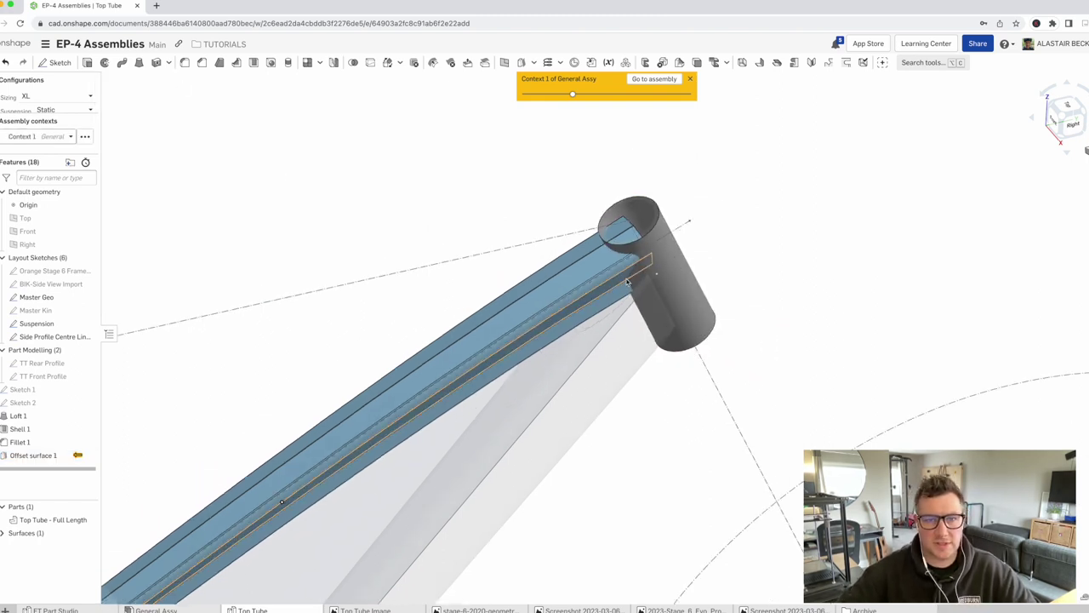
pyautogui.moveTo(619, 279); pyautogui.dragTo(614, 258, button='right')
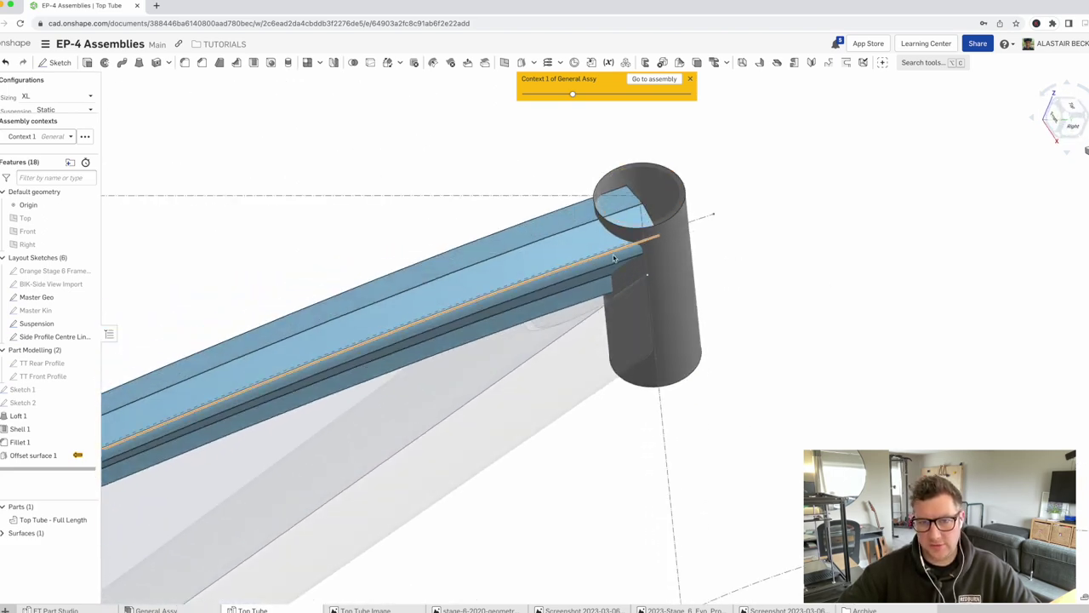
# Compare the top tube and offset surface with the assembly context set to None and to Context 1
pyautogui.click(36, 459)
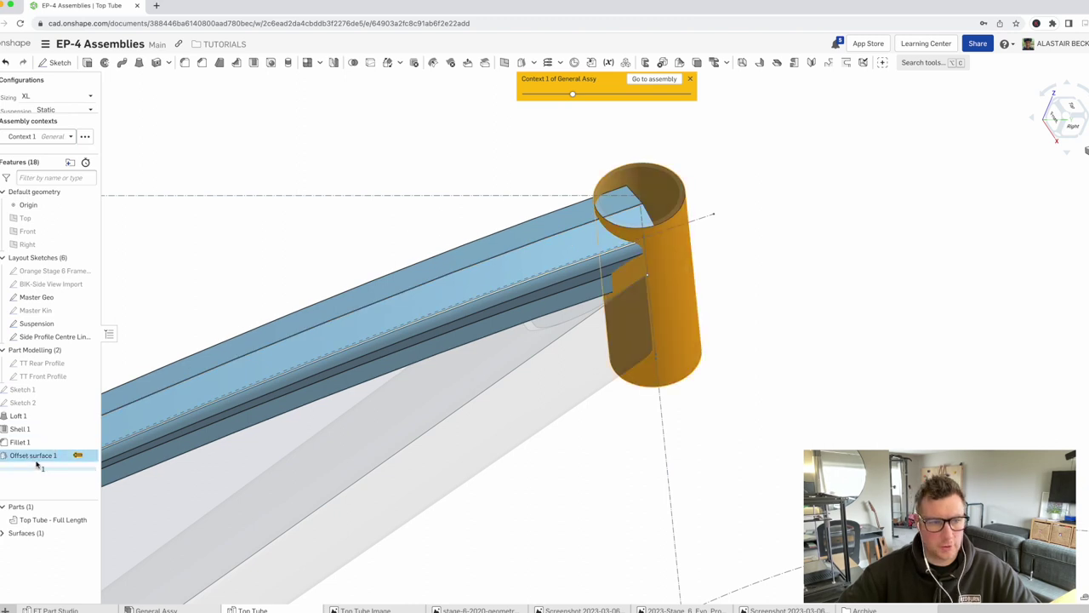
pyautogui.click(195, 146)
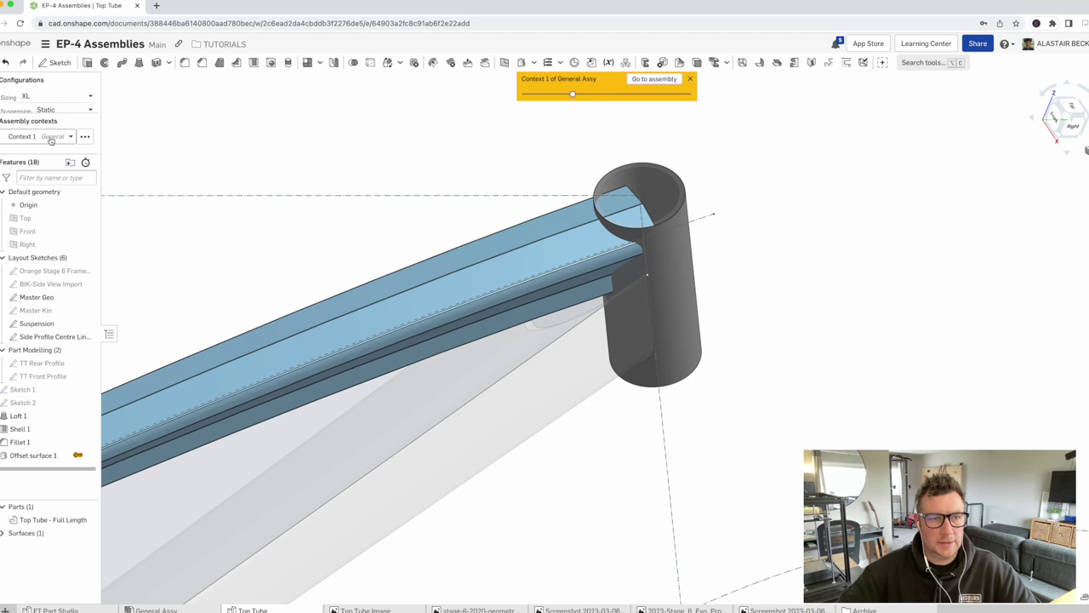
pyautogui.click(51, 138)
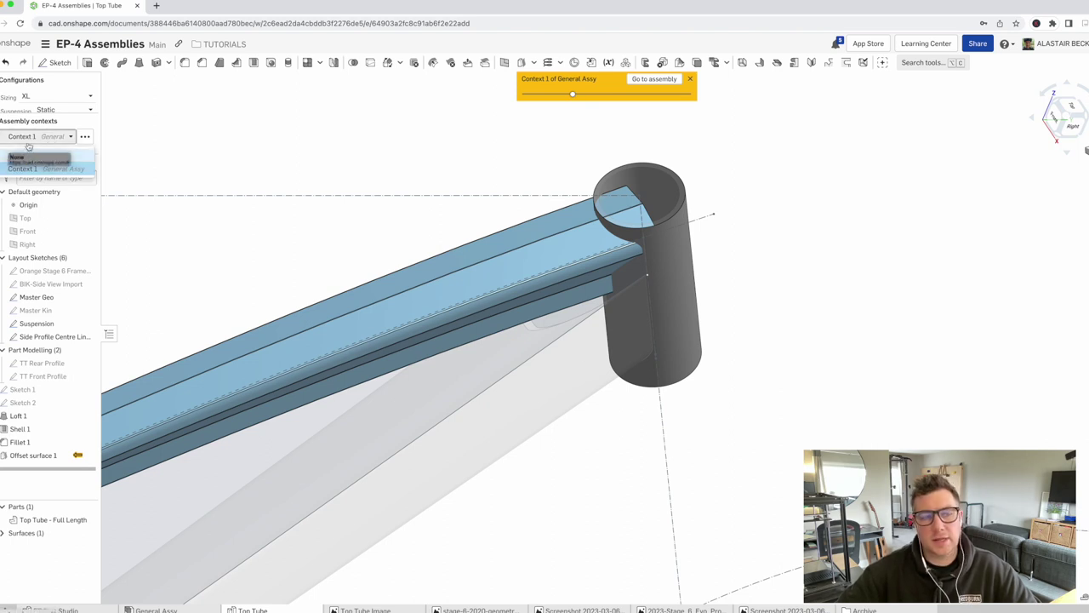
pyautogui.click(19, 157)
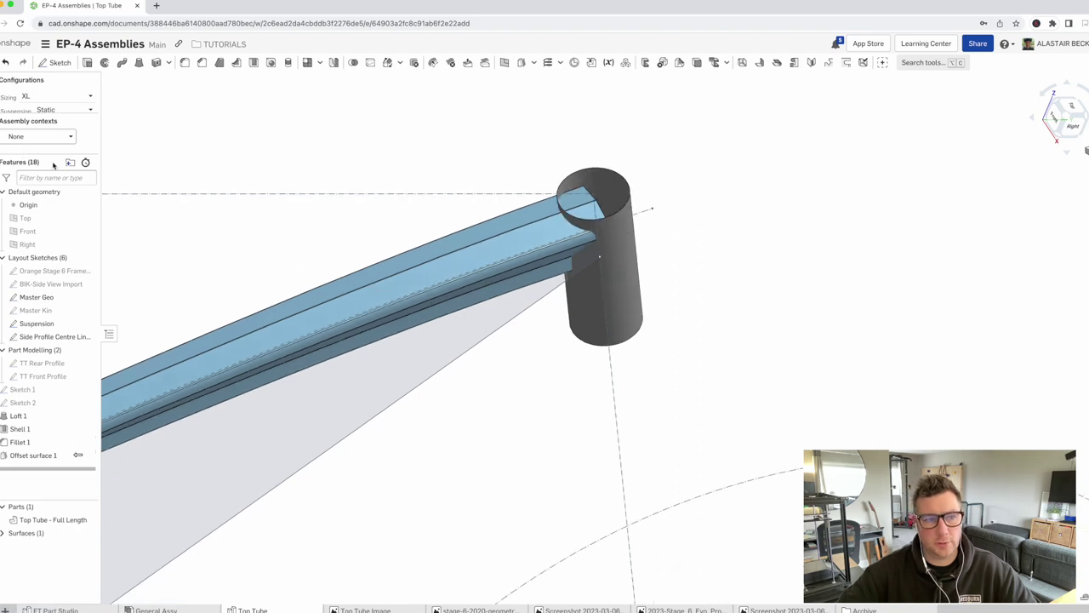
pyautogui.click(24, 138)
pyautogui.click(241, 142)
pyautogui.scroll(-3, 672, 280)
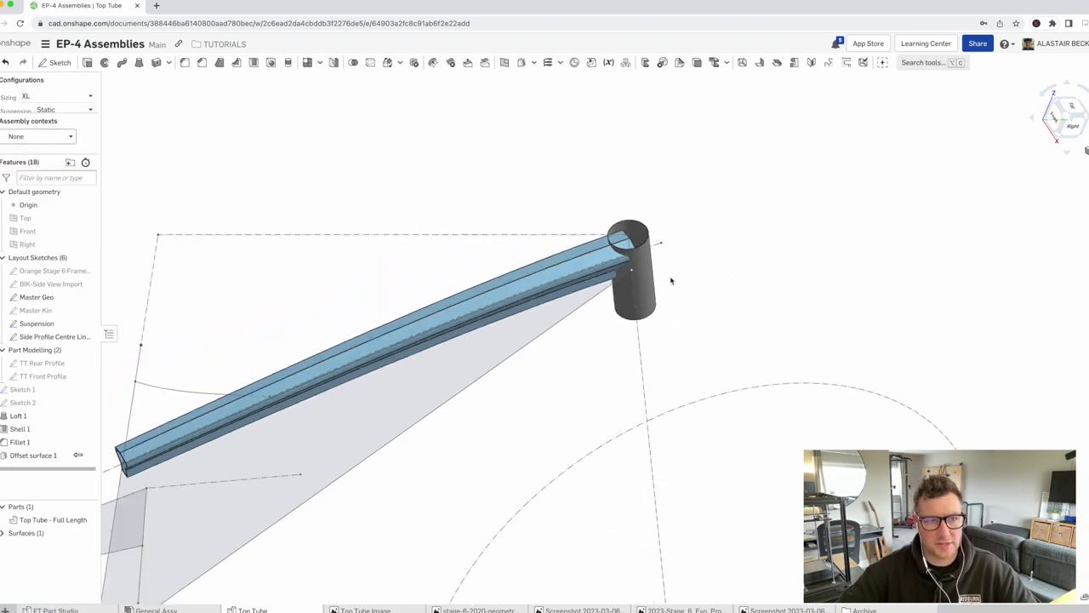
pyautogui.moveTo(628, 237); pyautogui.dragTo(643, 179, button='right')
pyautogui.click(15, 138)
pyautogui.click(22, 169)
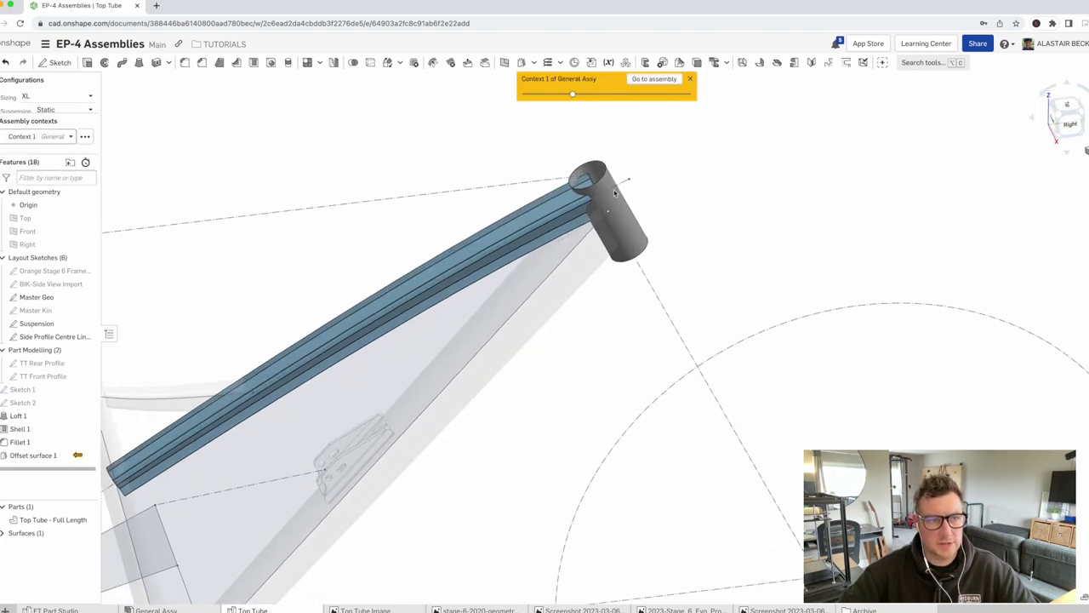
# Split the Top Tube - Full Length part with the offset head tube surface, keeping both sides but not the tool
pyautogui.click(371, 62)
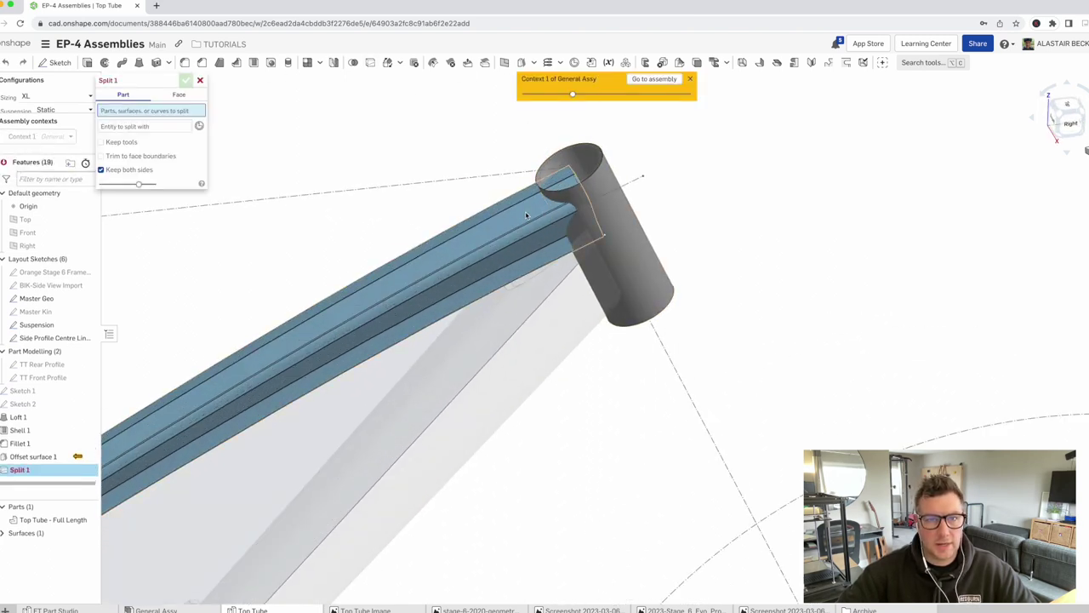
pyautogui.click(525, 214)
pyautogui.click(127, 136)
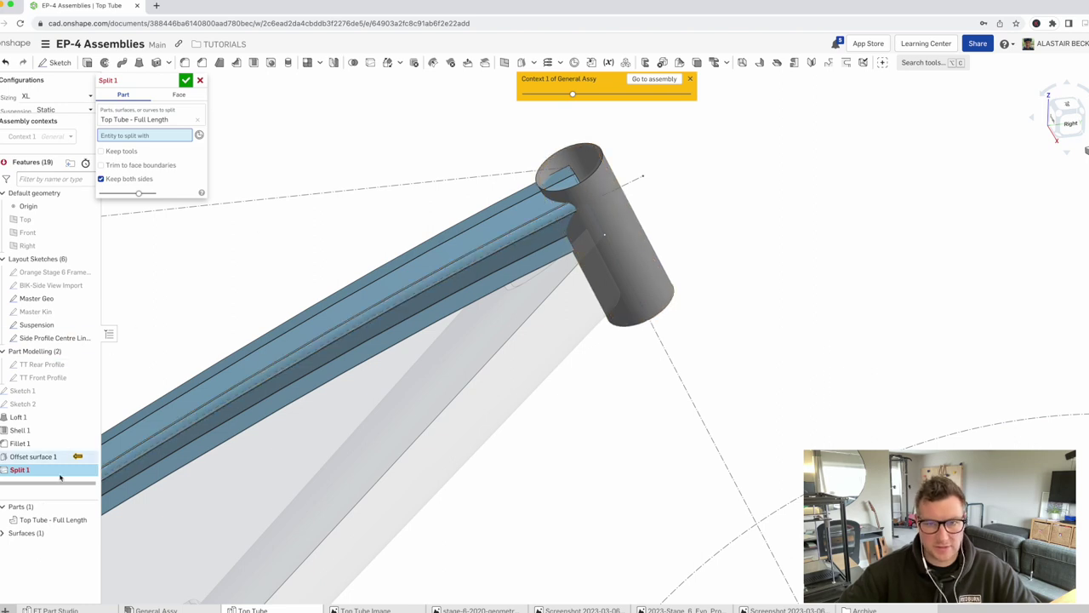
pyautogui.click(17, 533)
pyautogui.click(34, 545)
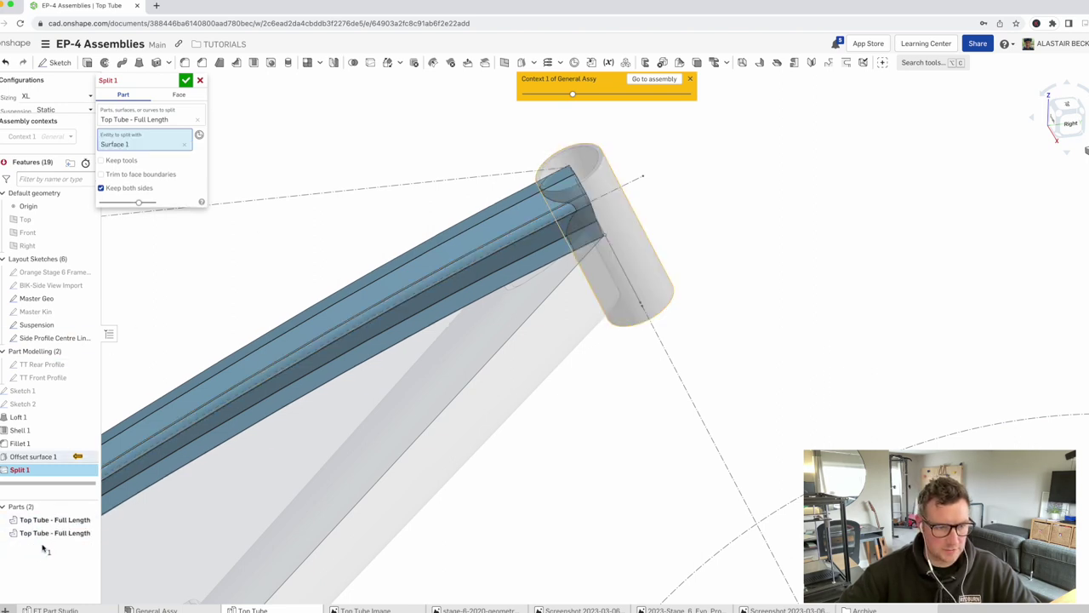
pyautogui.click(102, 160)
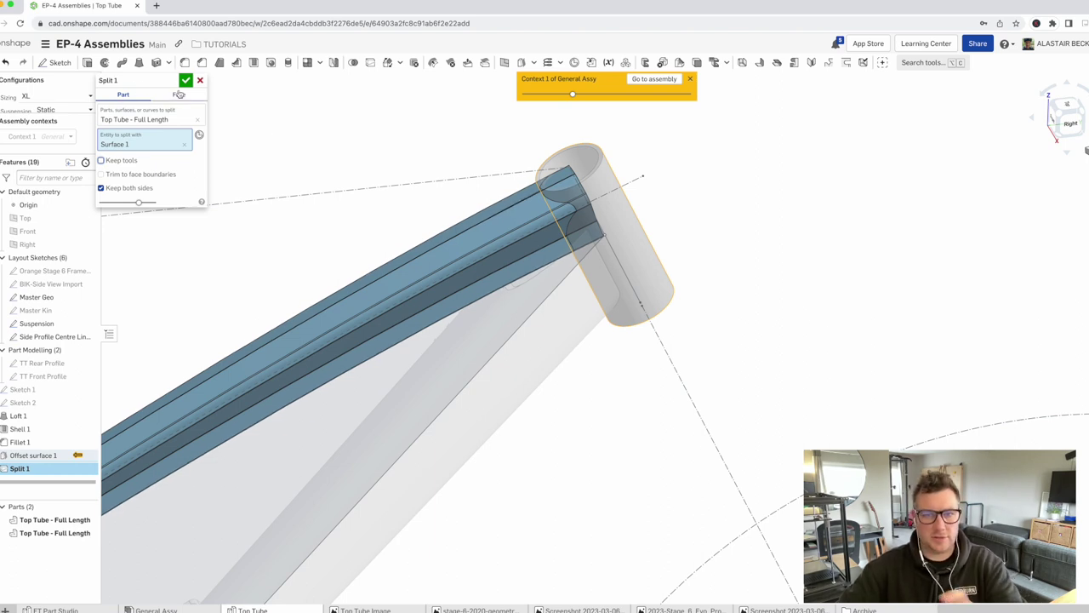
pyautogui.click(187, 81)
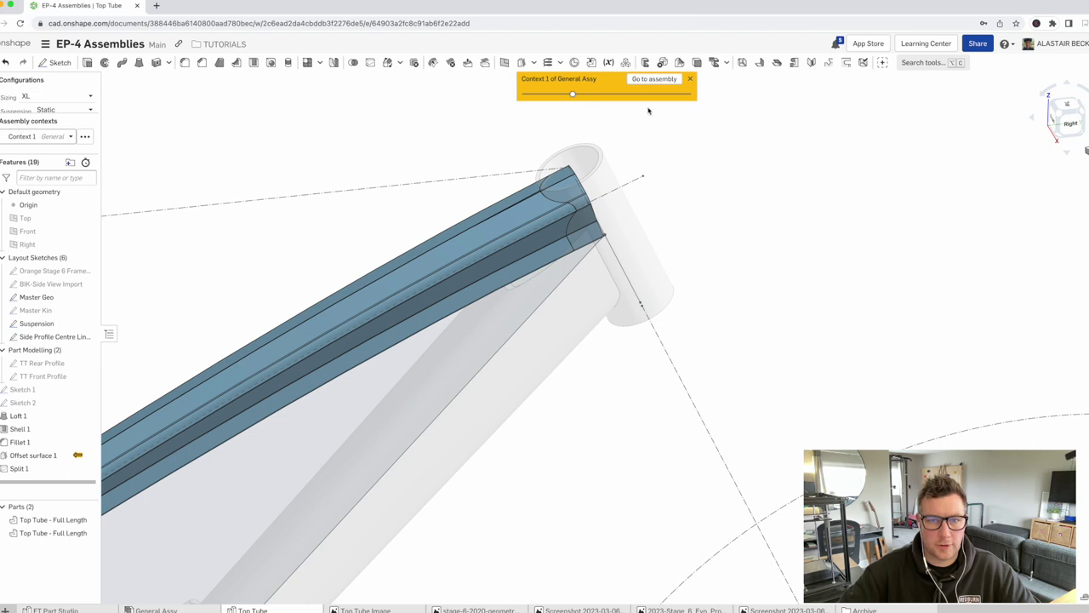
# Delete the split-off front piece of the top tube that lies inside the head tube
pyautogui.click(414, 62)
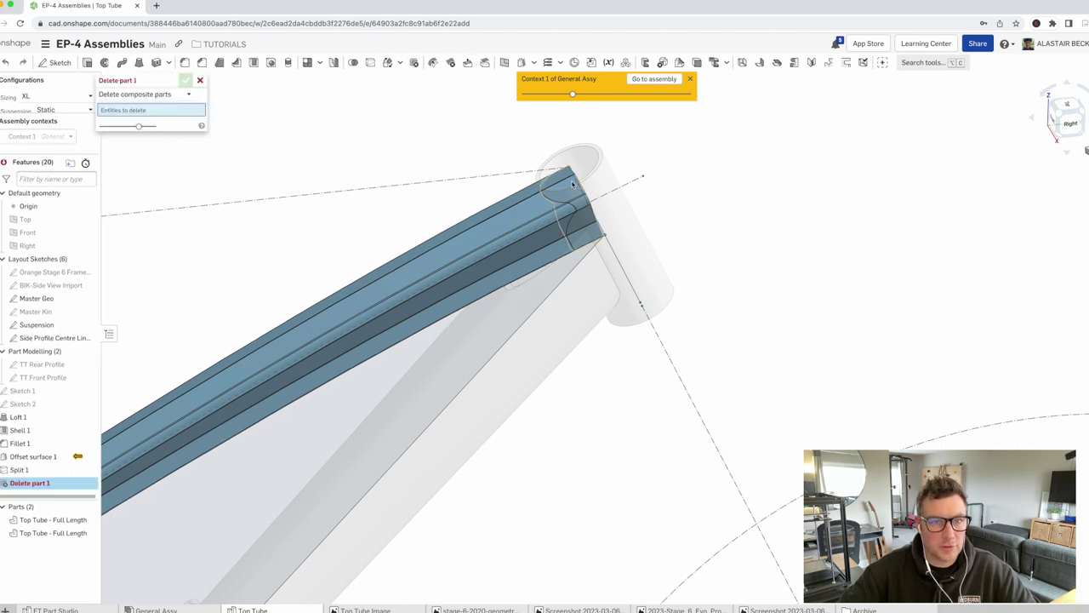
pyautogui.click(573, 184)
pyautogui.click(185, 80)
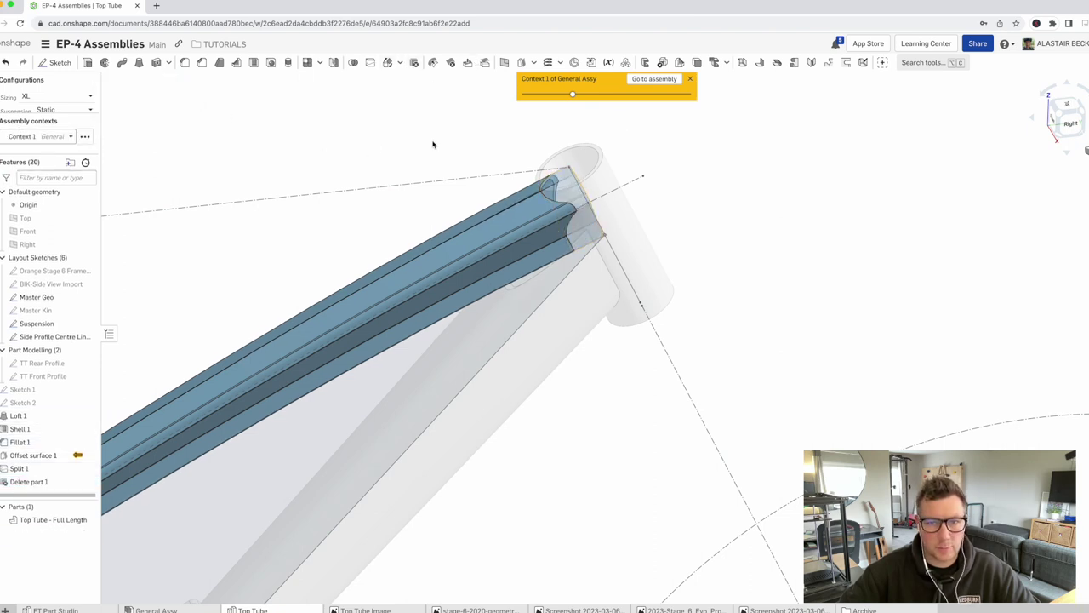
pyautogui.scroll(-3, 704, 288)
pyautogui.moveTo(704, 287); pyautogui.dragTo(449, 450, button='right')
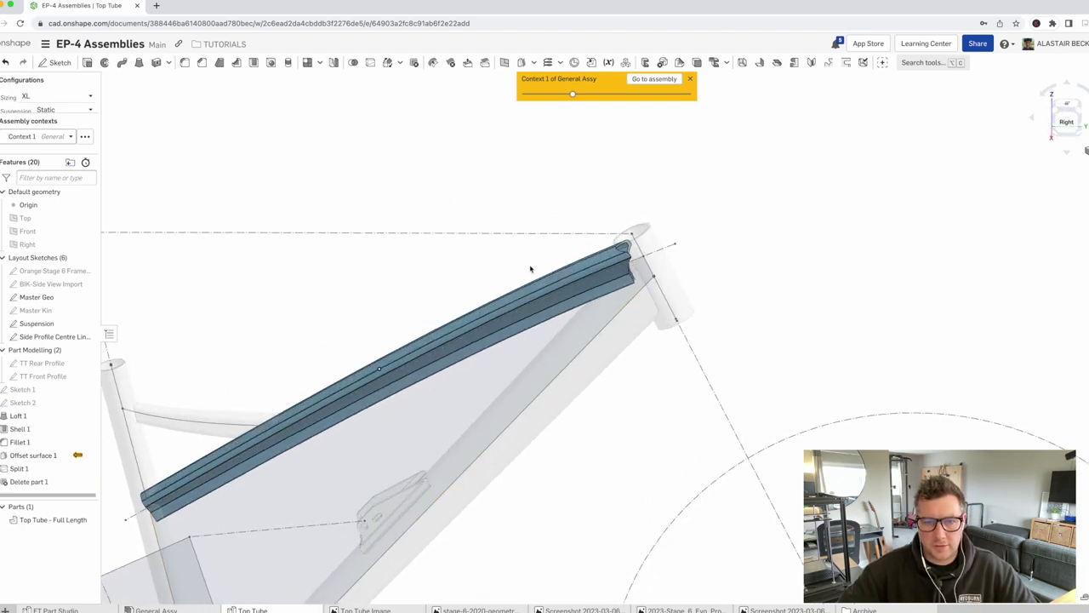
# Return to General Assy and examine how the trimmed top tube end fits against the head tube
pyautogui.click(652, 79)
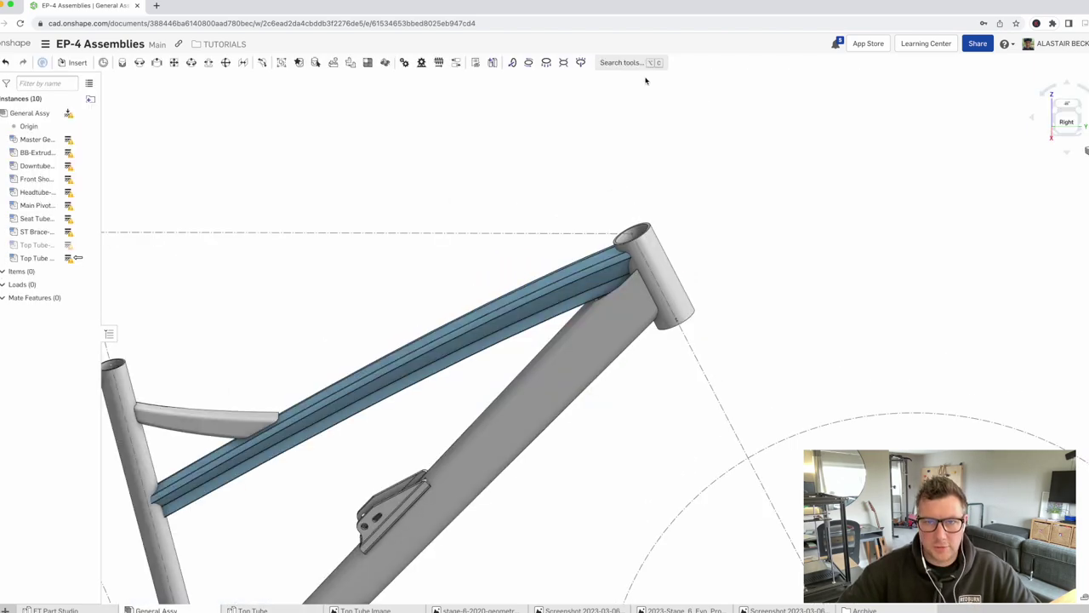
pyautogui.scroll(5, 582, 229)
pyautogui.moveTo(596, 247); pyautogui.dragTo(634, 240, button='right')
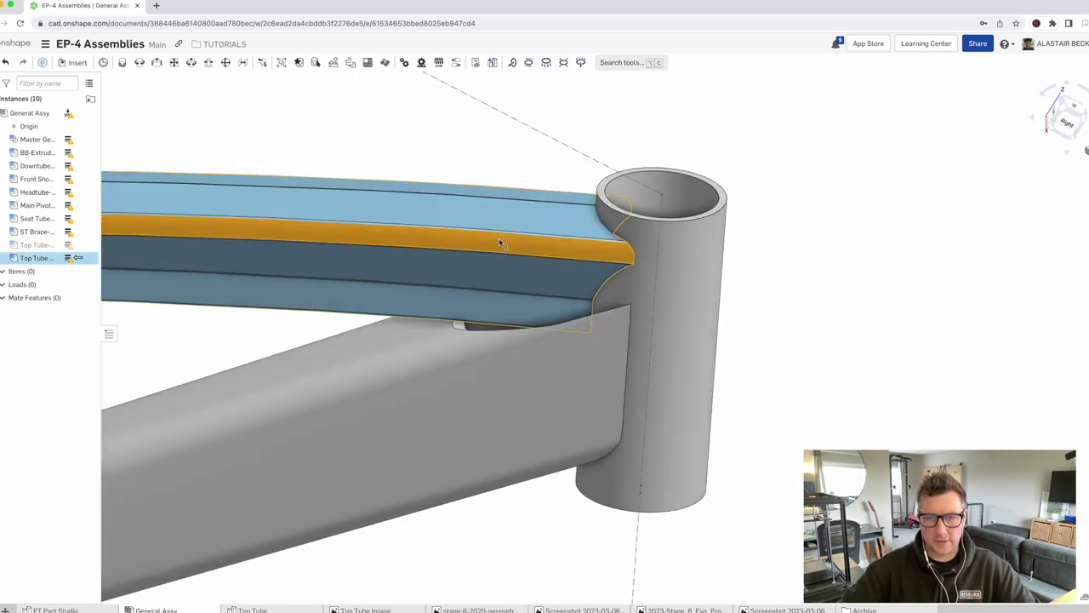
pyautogui.scroll(-5, 508, 158)
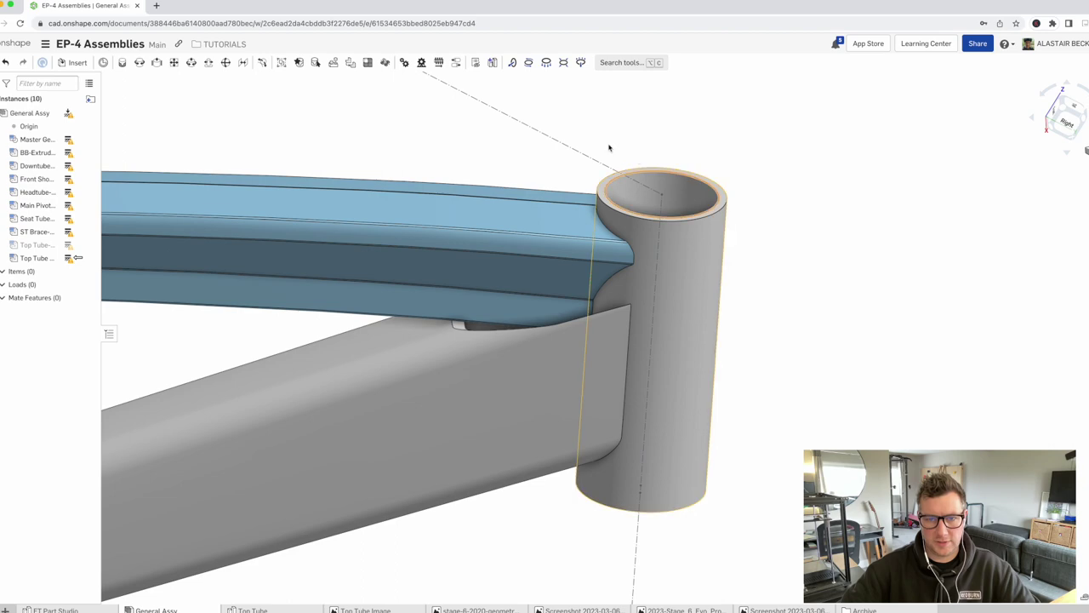
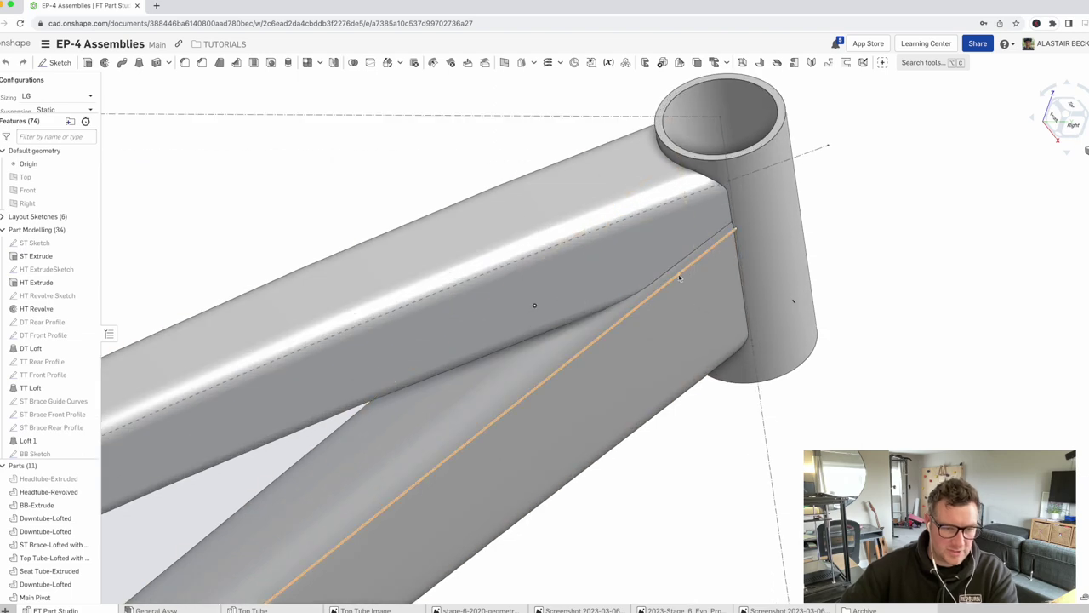
# Examine the whole LG frame in the FT Part Studio, finishing in the Right view
pyautogui.scroll(-5, 604, 240)
pyautogui.moveTo(613, 237); pyautogui.dragTo(440, 358, button='right')
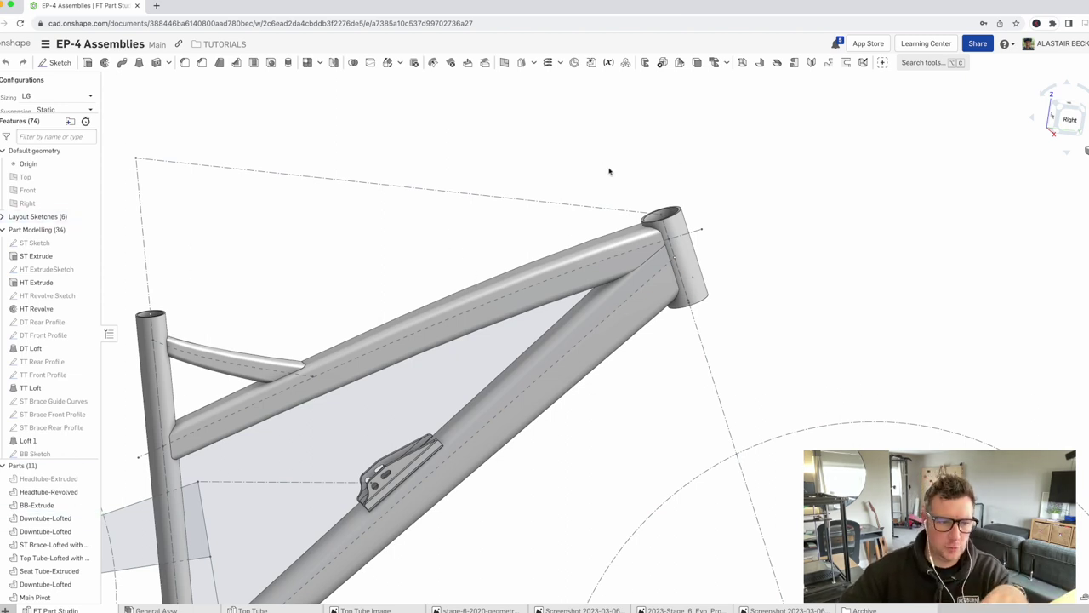
pyautogui.click(1070, 119)
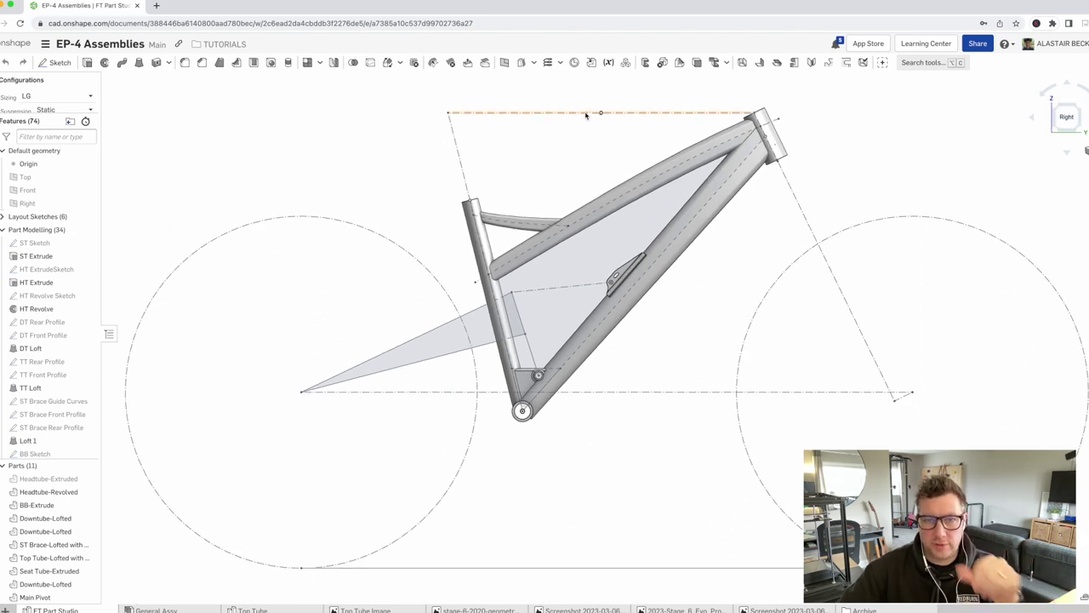
pyautogui.scroll(-1, 541, 223)
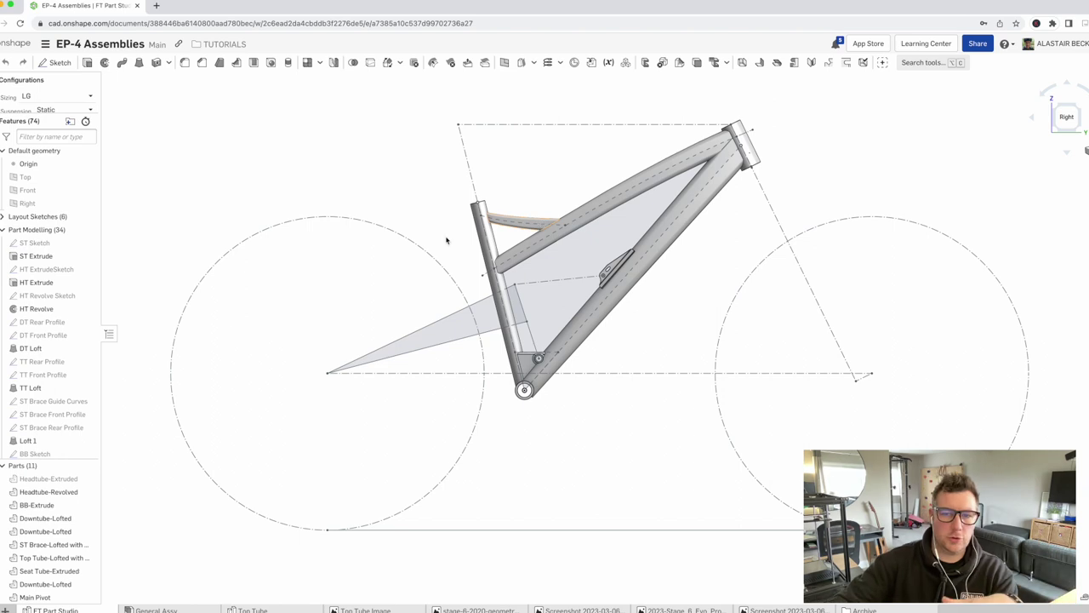
# Inspect the trimmed top tube and the Master Geo sketch's horizontal upper line in the Top Tube part studio
pyautogui.click(155, 609)
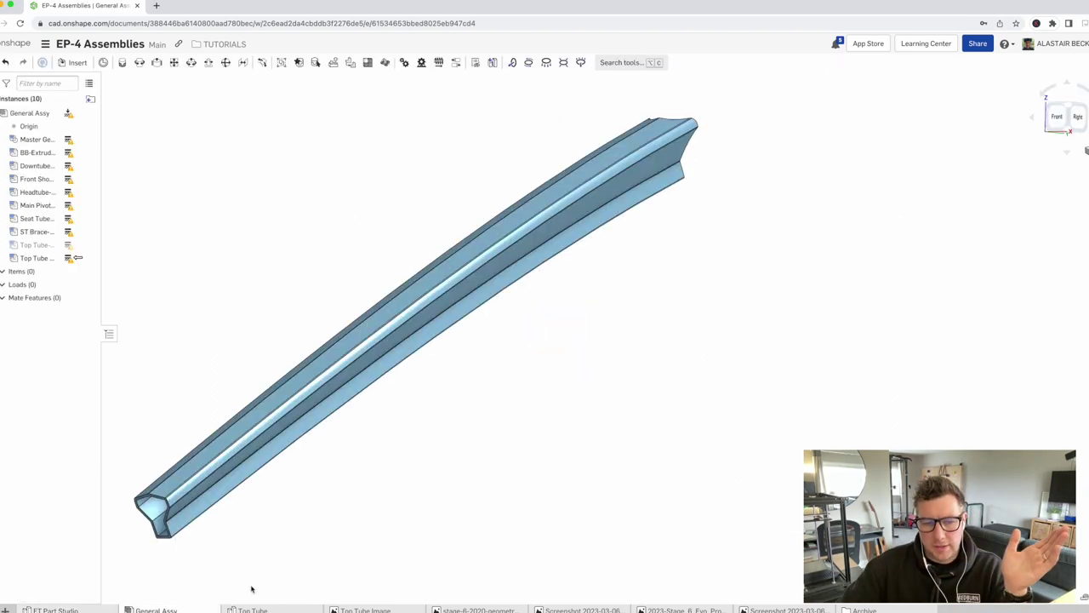
pyautogui.click(253, 610)
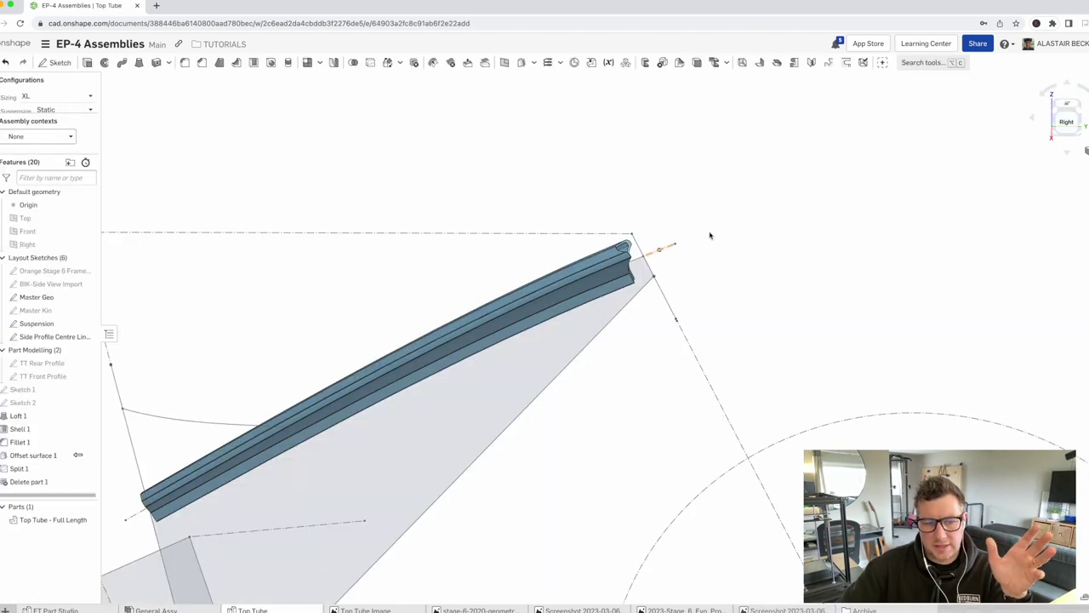
pyautogui.scroll(-2, 510, 246)
pyautogui.click(479, 237)
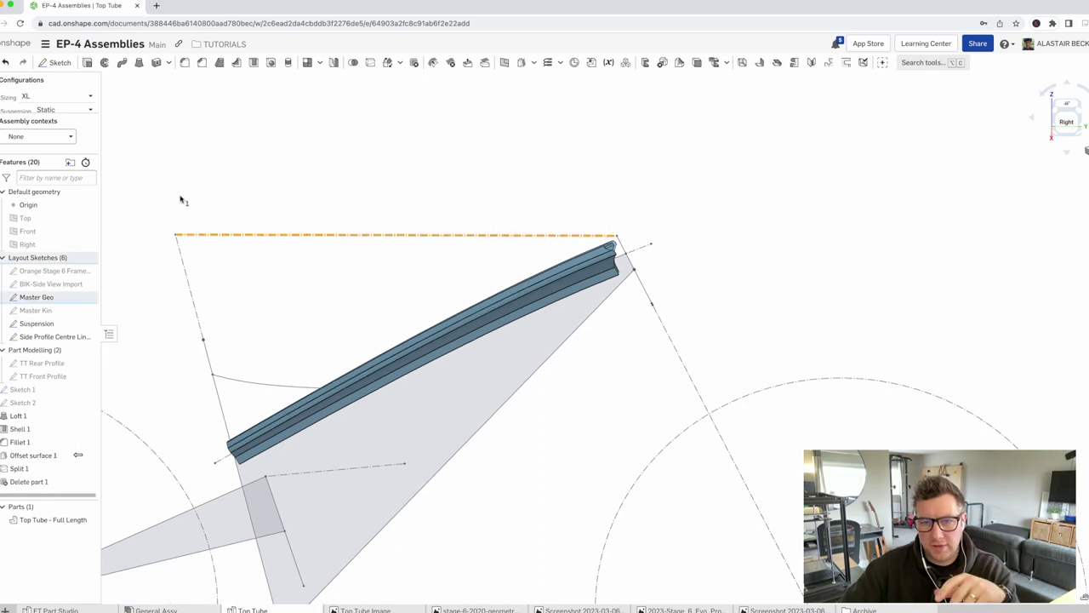
pyautogui.click(415, 189)
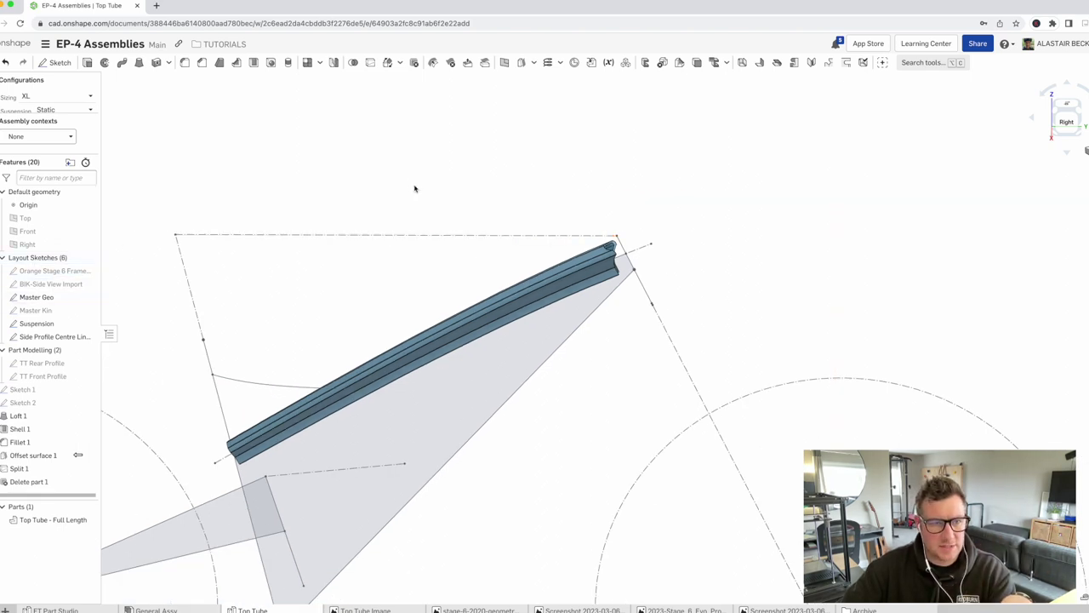
pyautogui.click(365, 239)
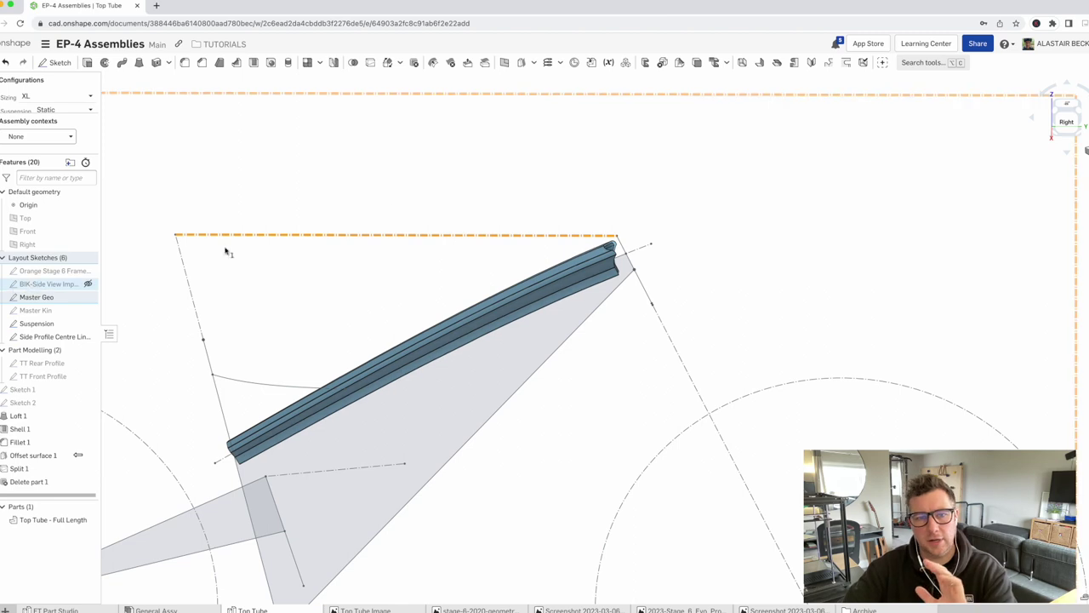
pyautogui.click(496, 174)
pyautogui.scroll(-3, 821, 209)
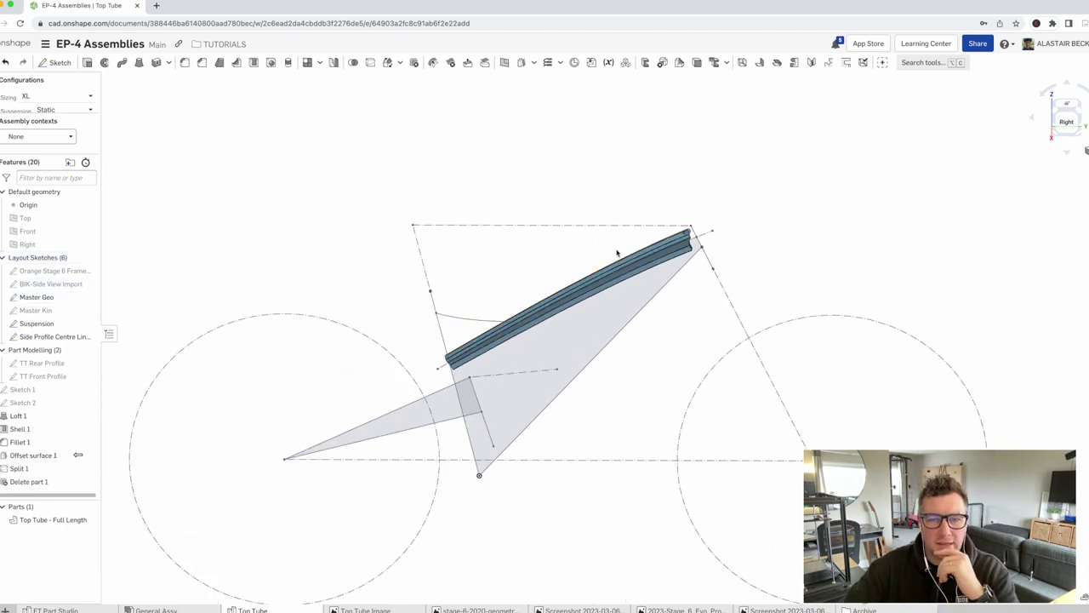
pyautogui.scroll(2, 707, 264)
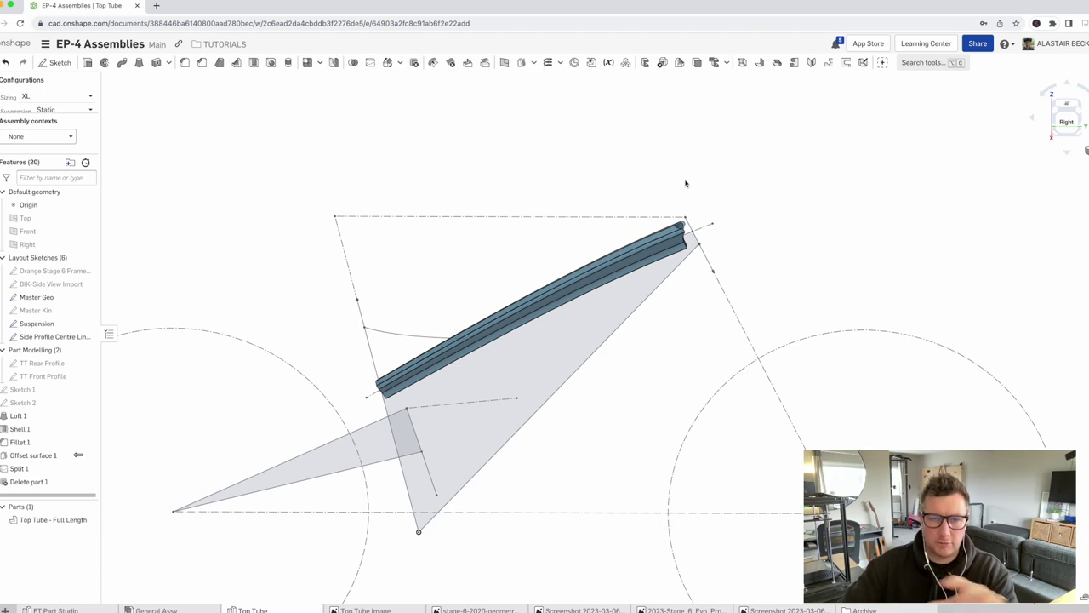
# Return to General Assy and open the top tube for editing in Context 1
pyautogui.moveTo(676, 237); pyautogui.dragTo(586, 273, button='right')
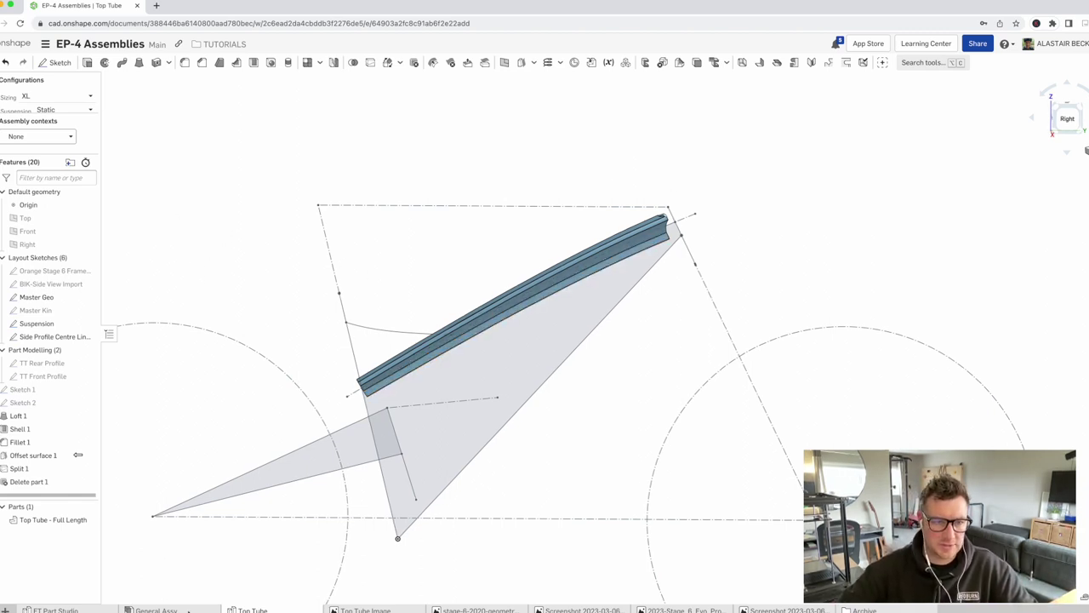
pyautogui.click(156, 609)
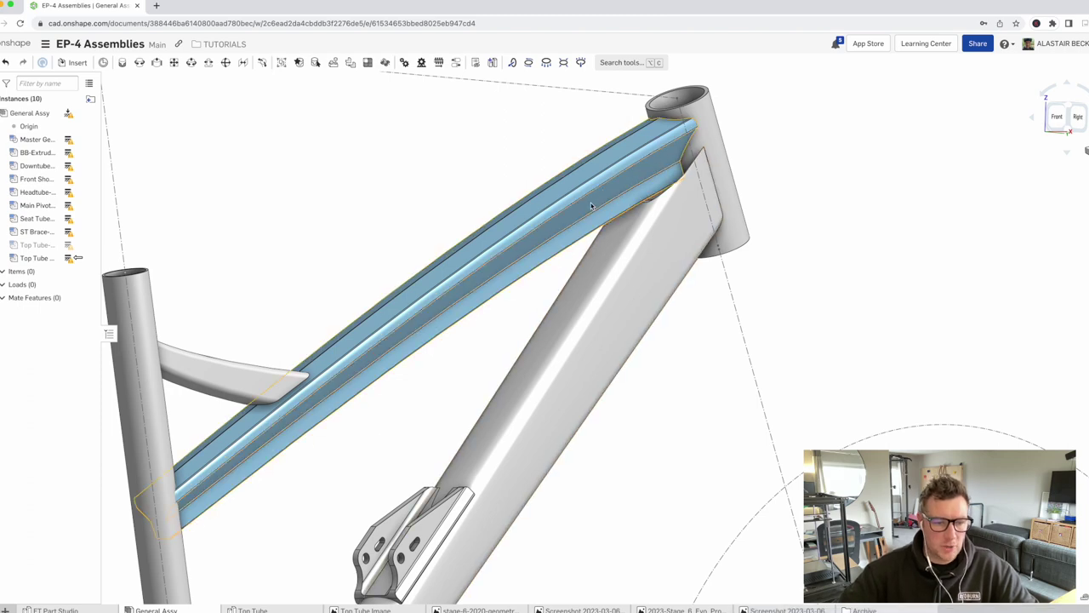
pyautogui.scroll(-10, 570, 201)
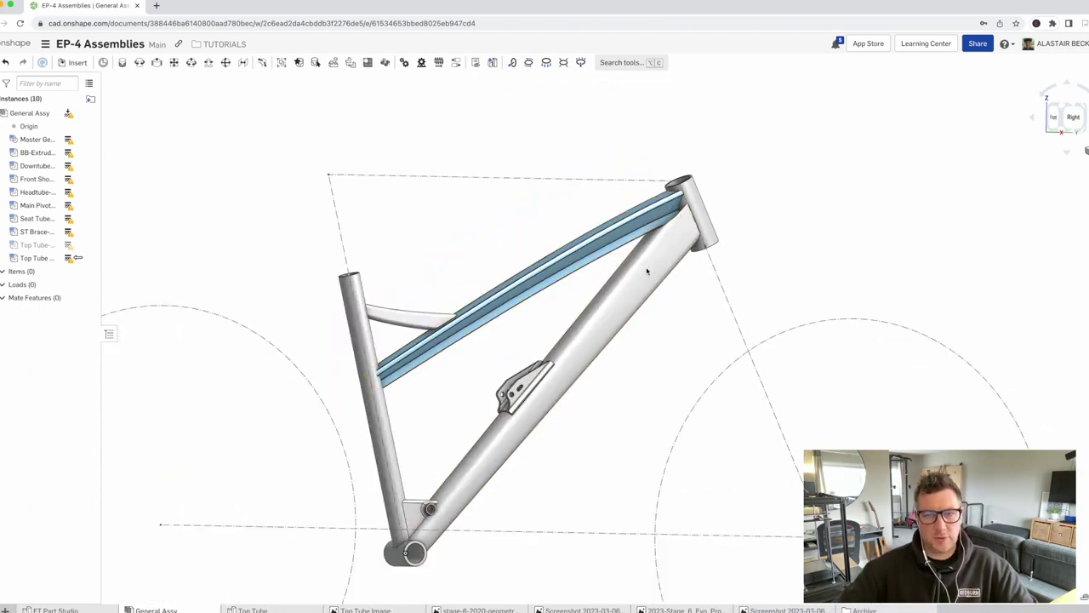
pyautogui.moveTo(578, 284)
pyautogui.mouseDown(button='right')
pyautogui.moveTo(549, 292)
pyautogui.moveTo(563, 300)
pyautogui.moveTo(555, 292)
pyautogui.mouseUp(button='right')
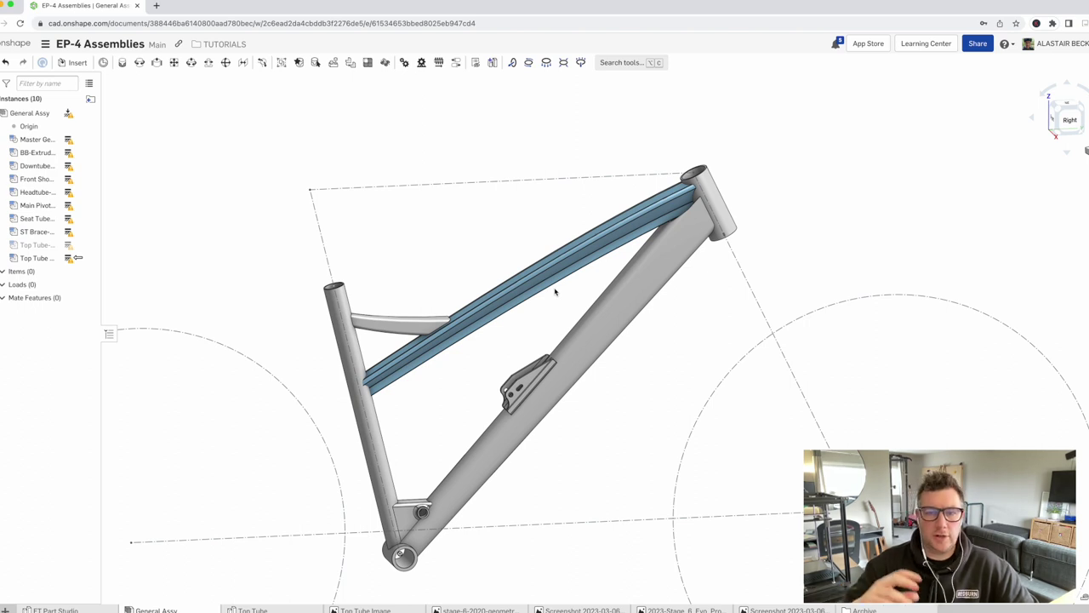
pyautogui.moveTo(542, 316); pyautogui.dragTo(515, 336, button='right')
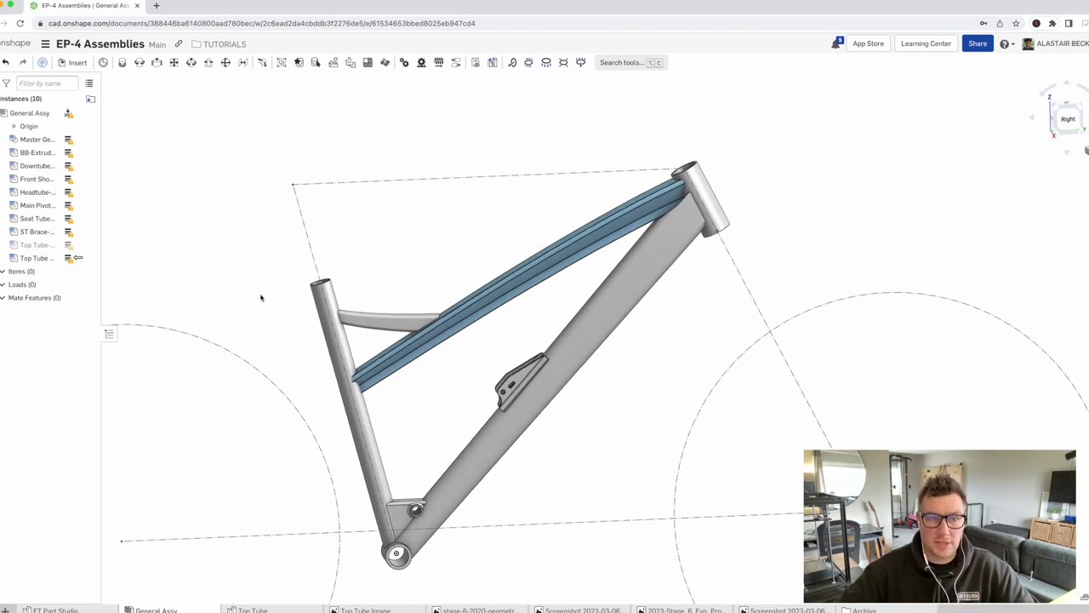
pyautogui.scroll(5, 458, 345)
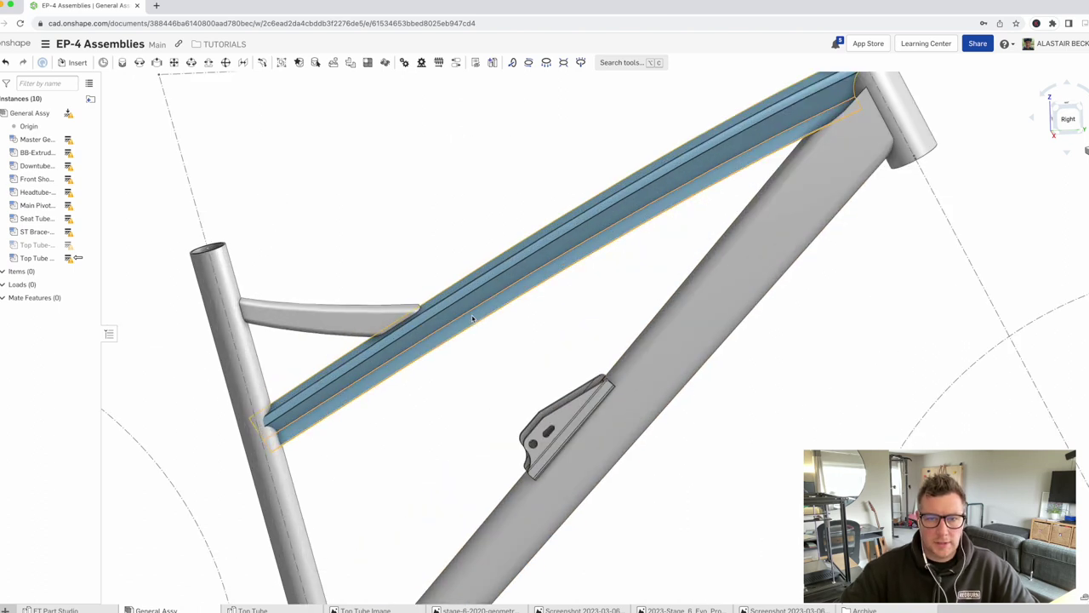
pyautogui.rightClick(467, 321)
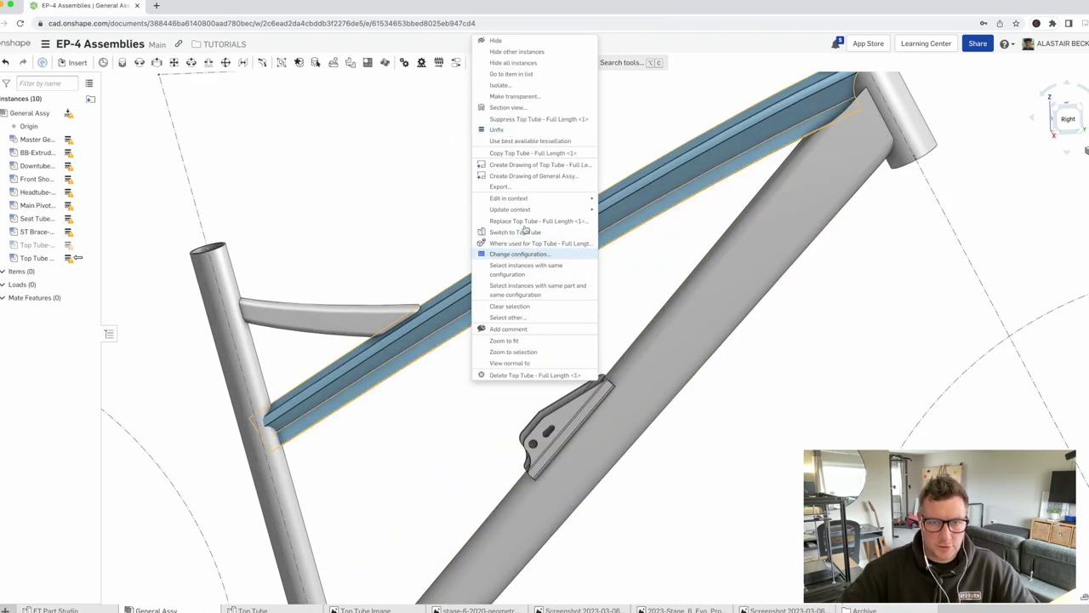
pyautogui.moveTo(508, 200)
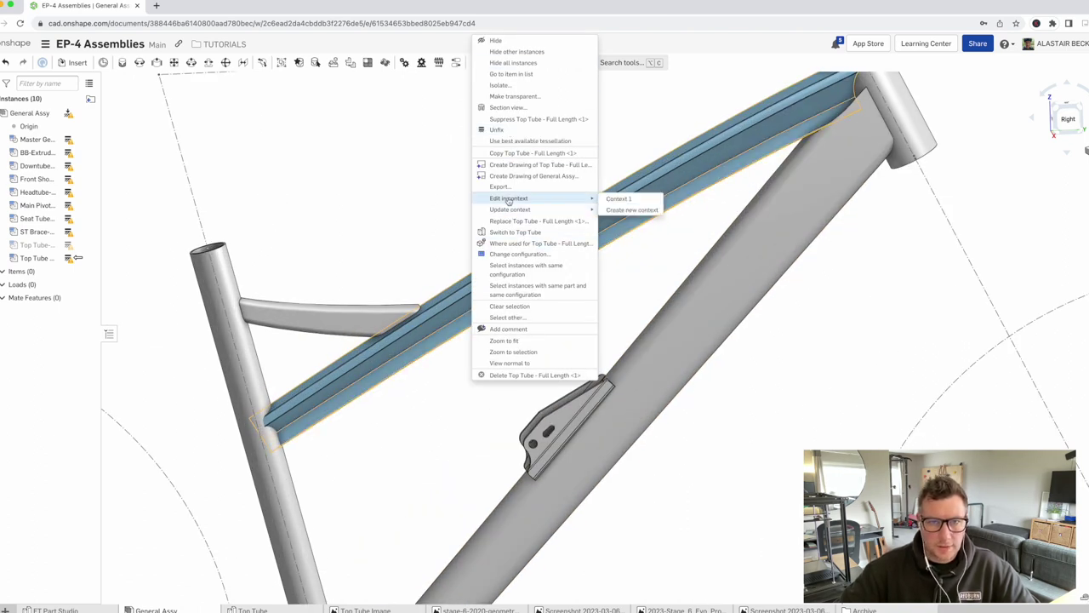
pyautogui.click(618, 200)
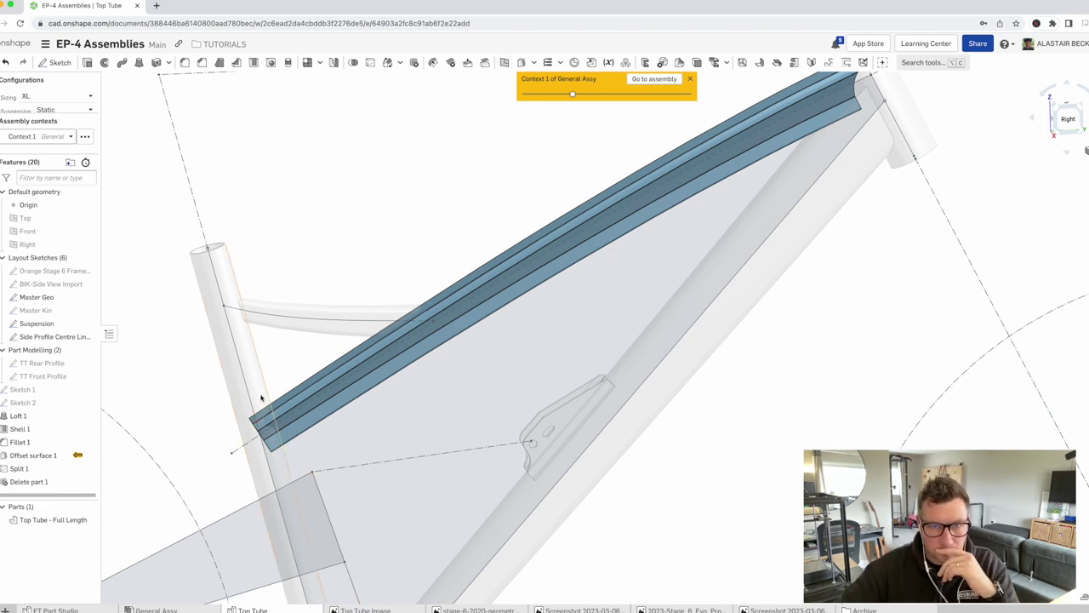
# Create a 0 mm offset surface from the seat tube's outer face
pyautogui.click(521, 62)
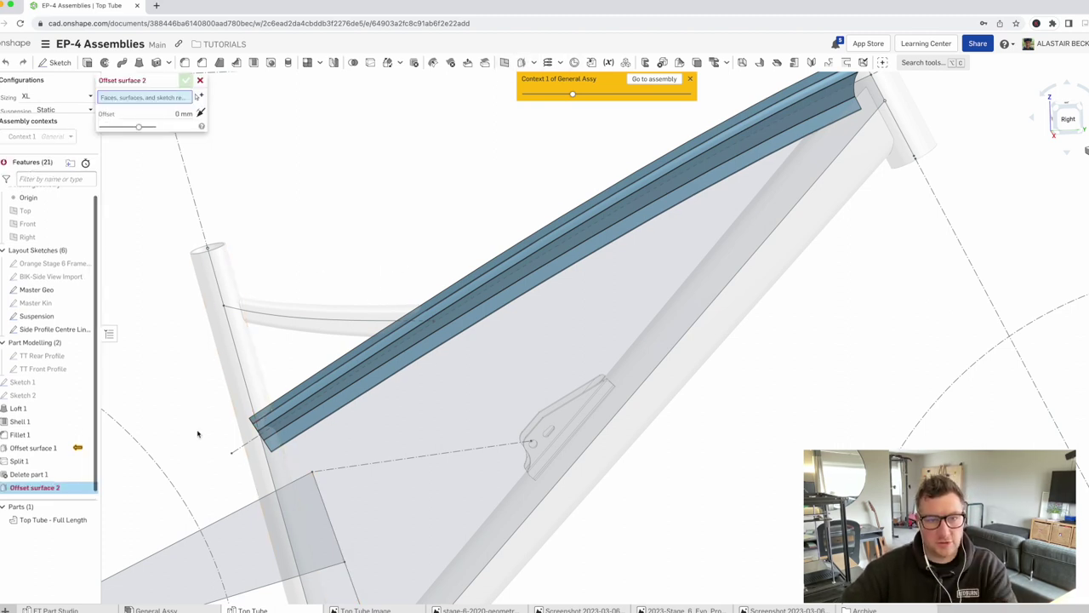
pyautogui.click(251, 347)
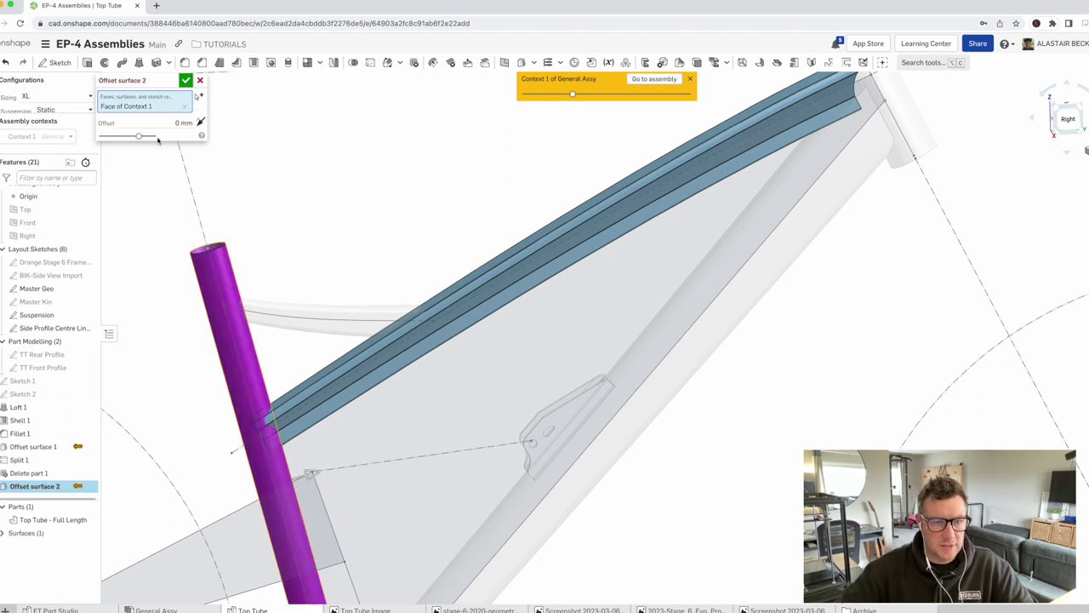
pyautogui.click(186, 80)
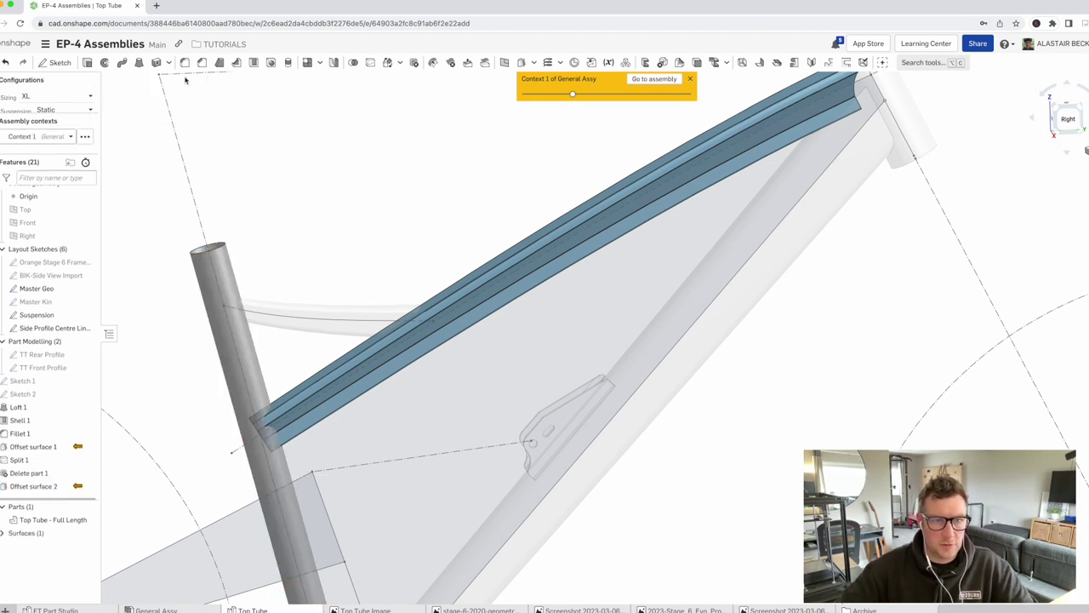
# Split the Top Tube - Full Length part with the seat tube's offset surface, keeping both sides
pyautogui.click(387, 62)
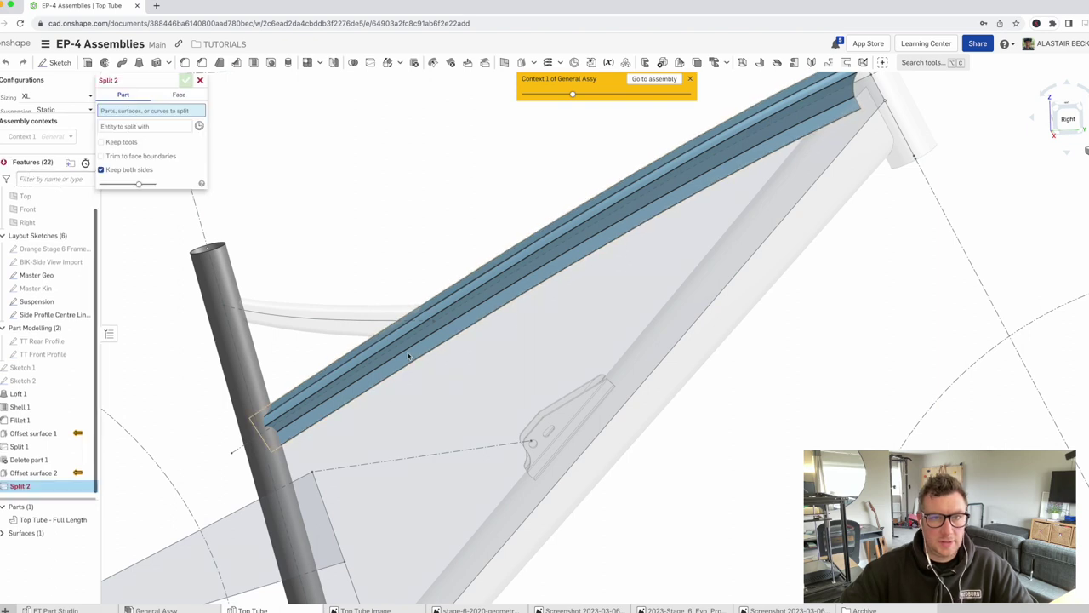
pyautogui.click(127, 136)
pyautogui.click(3, 532)
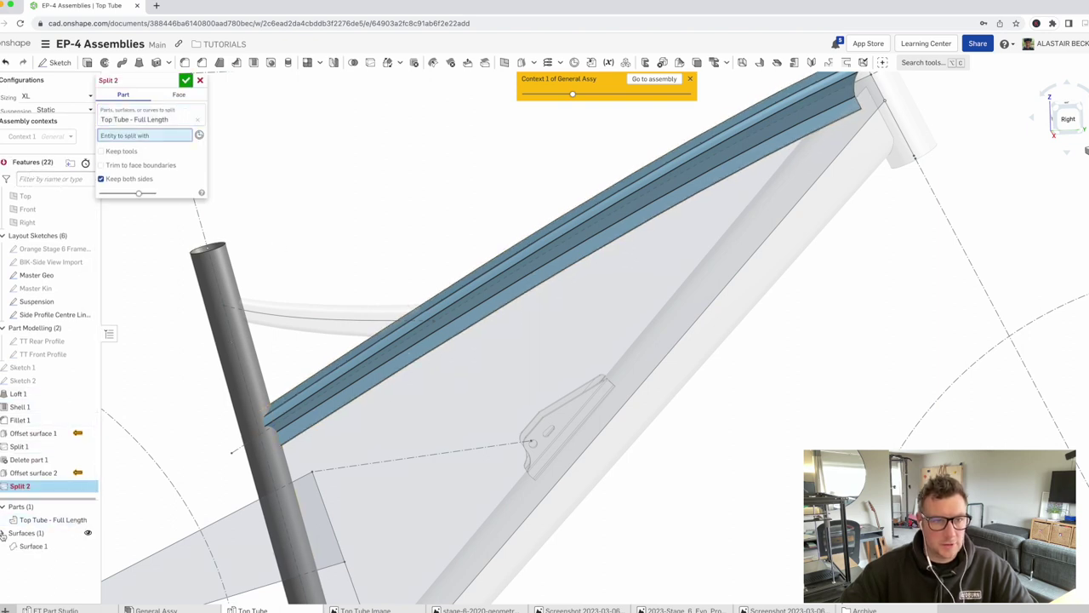
pyautogui.click(31, 546)
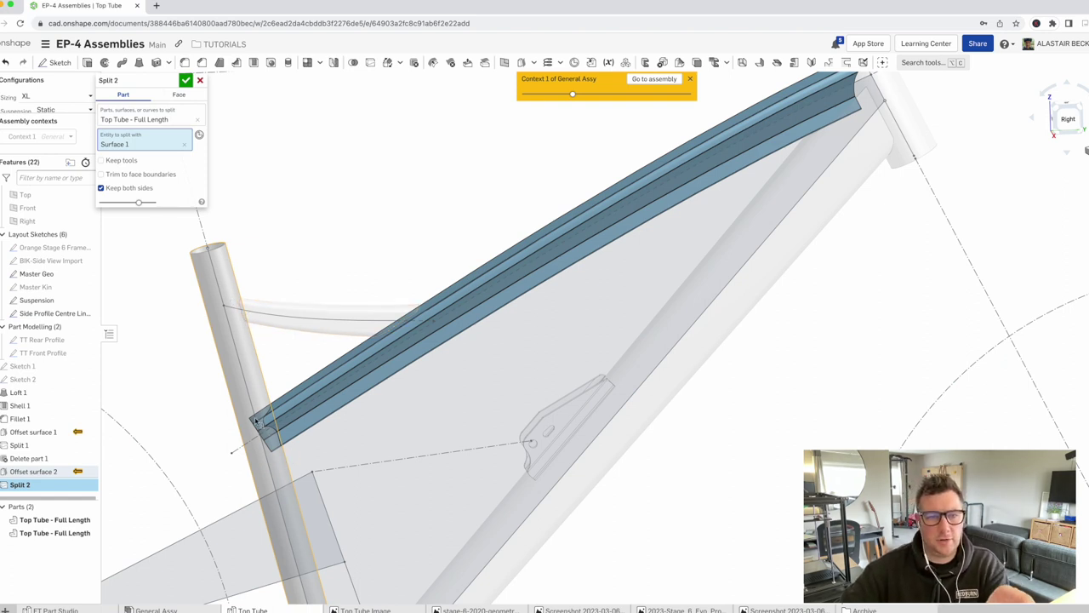
pyautogui.moveTo(263, 442); pyautogui.dragTo(269, 441, button='right')
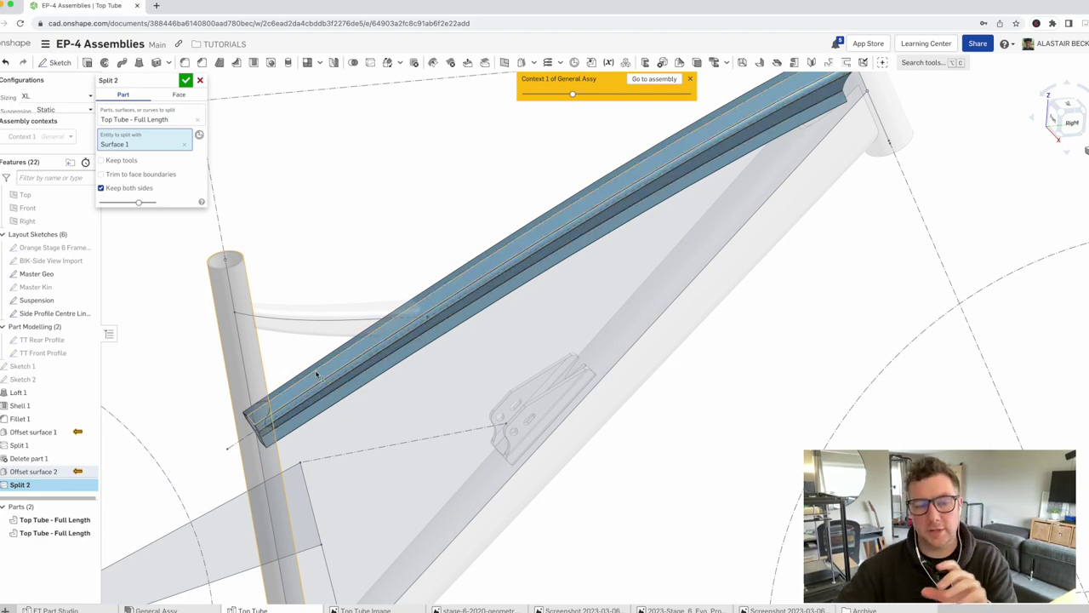
pyautogui.scroll(-3, 317, 374)
pyautogui.moveTo(311, 399)
pyautogui.mouseDown(button='right')
pyautogui.moveTo(303, 413)
pyautogui.moveTo(294, 404)
pyautogui.mouseUp(button='right')
pyautogui.scroll(3, 292, 398)
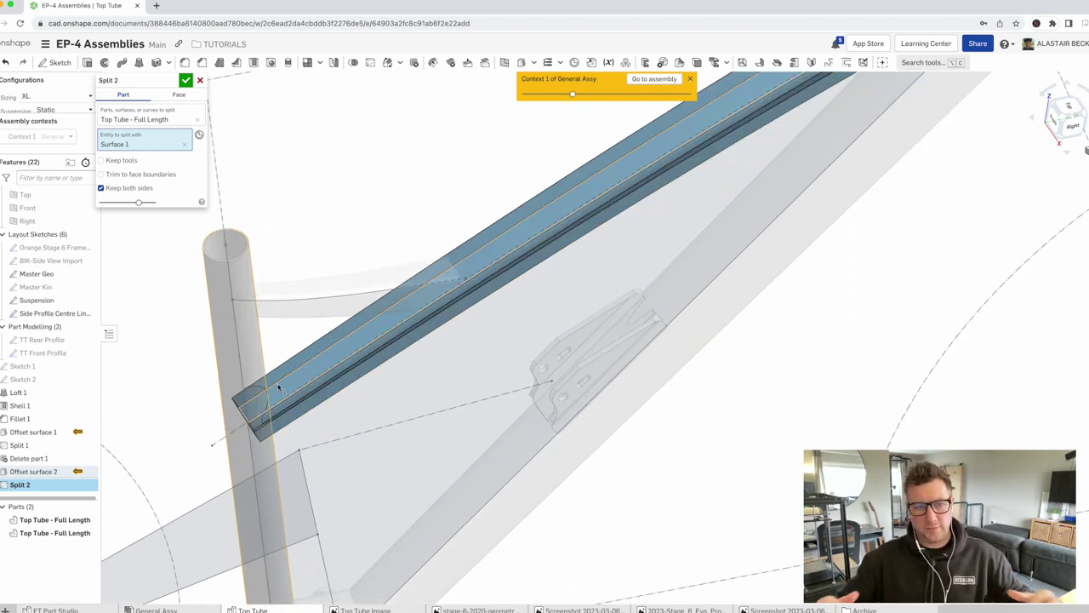
pyautogui.scroll(-3, 290, 380)
pyautogui.scroll(3, 249, 296)
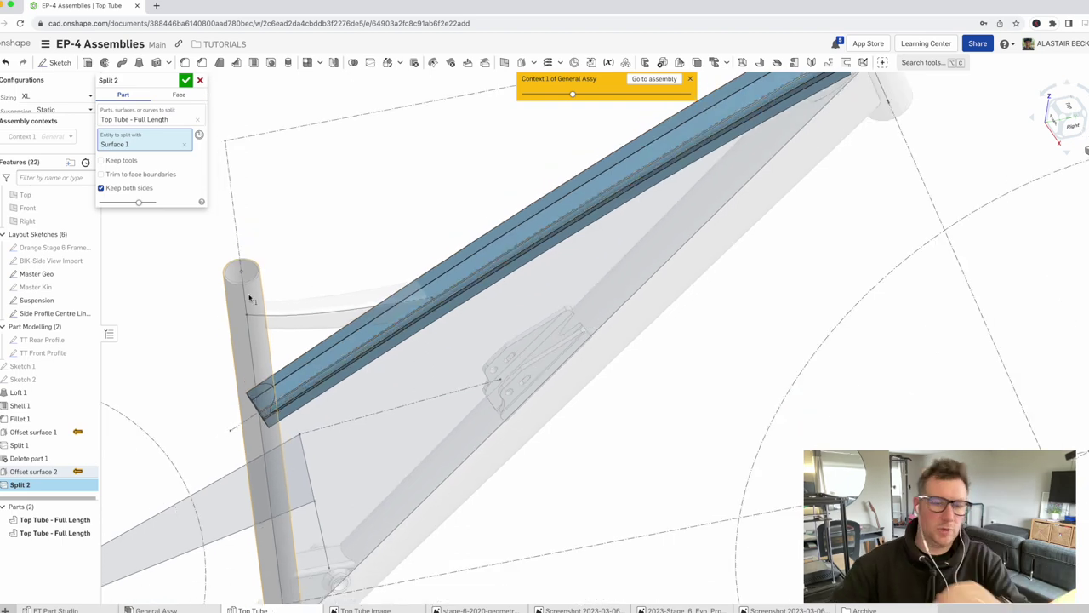
pyautogui.scroll(-3, 254, 332)
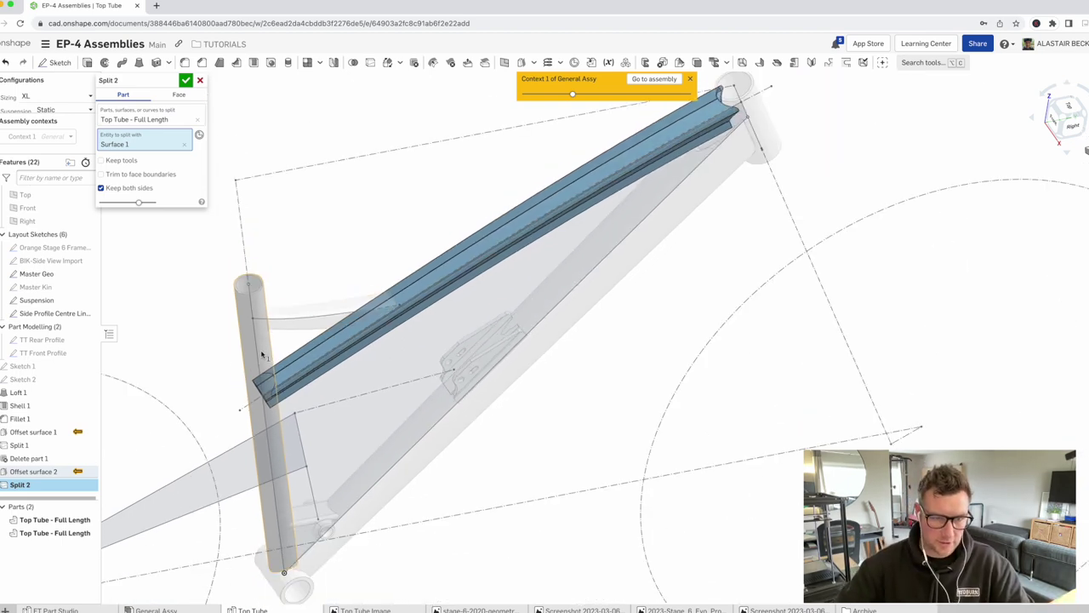
pyautogui.scroll(4, 264, 361)
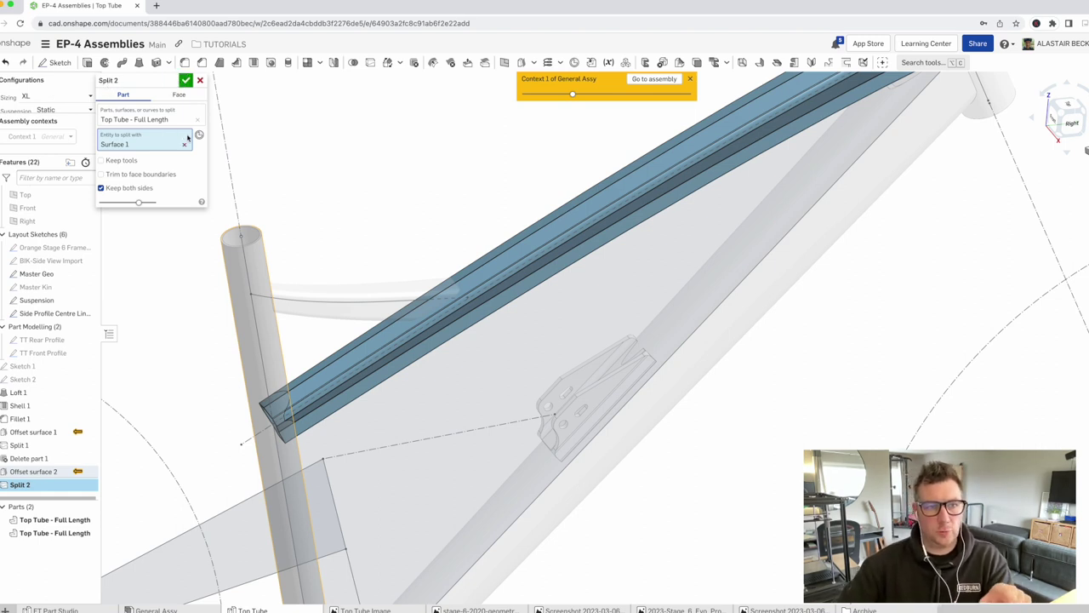
pyautogui.click(186, 82)
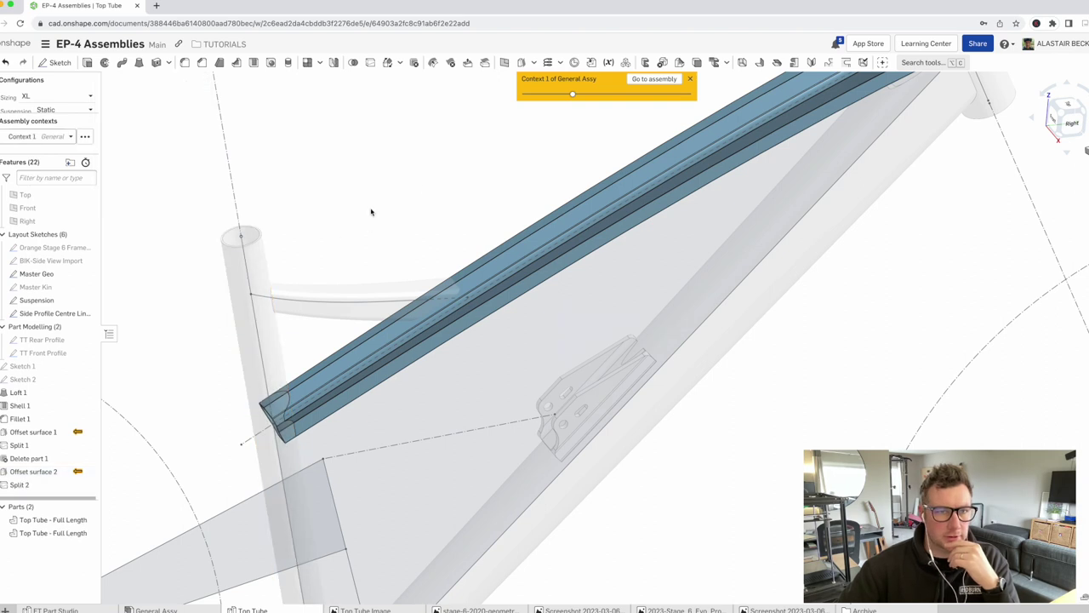
# Delete the split-off rear piece of the top tube that lies inside the seat tube
pyautogui.click(414, 63)
pyautogui.click(275, 415)
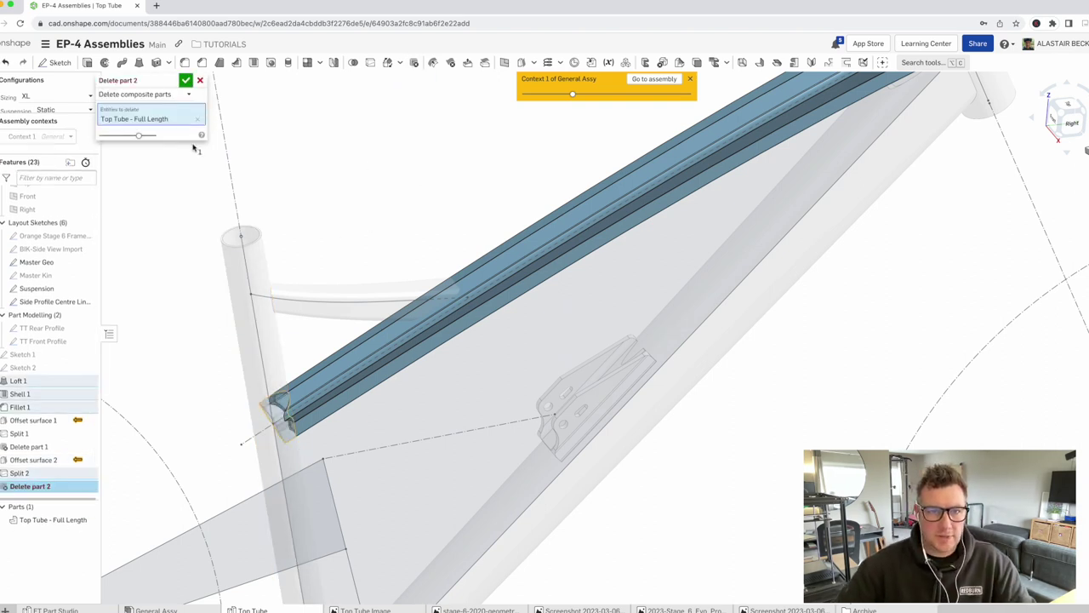
pyautogui.click(186, 81)
pyautogui.click(53, 522)
pyautogui.click(55, 525)
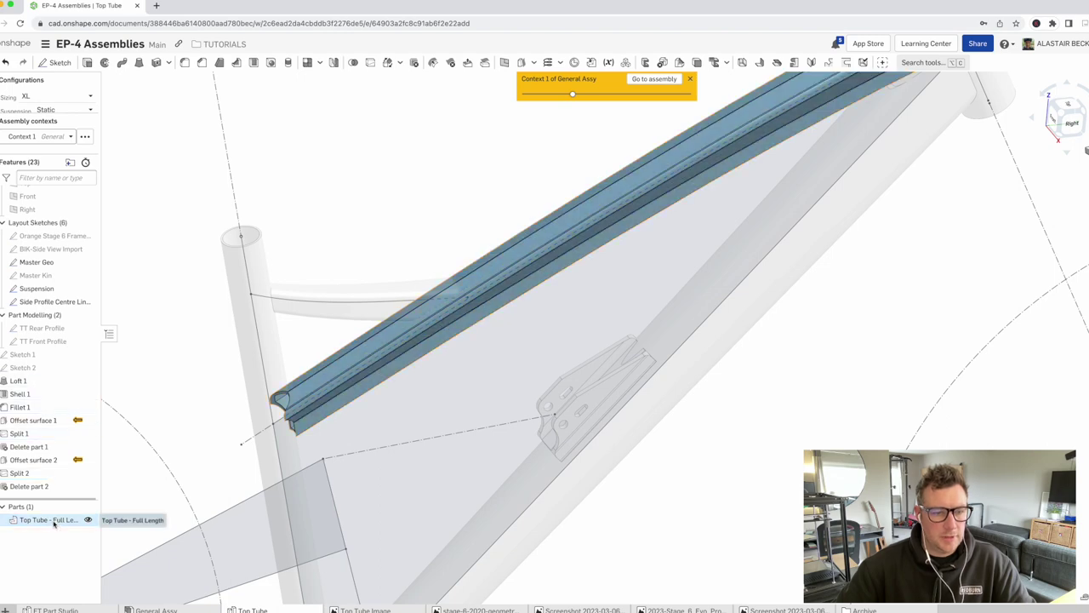
# Go back to General Assy and examine how the trimmed rear end of the top tube meets the seat tube
pyautogui.scroll(-5, 580, 332)
pyautogui.hotkey('shift', '4')
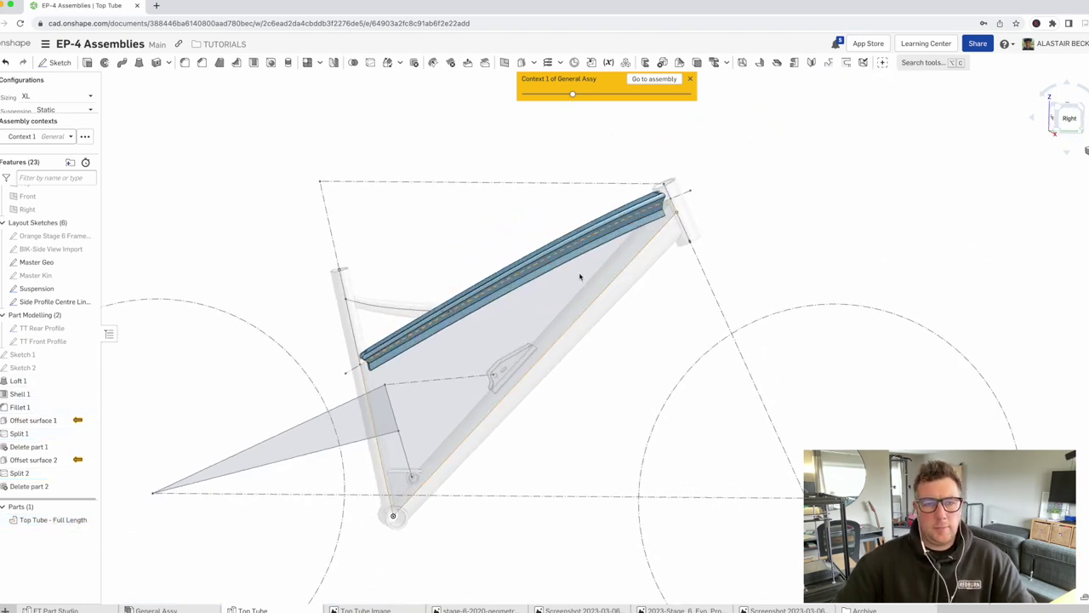
pyautogui.click(653, 78)
pyautogui.moveTo(364, 417); pyautogui.dragTo(355, 363, button='right')
pyautogui.scroll(5, 350, 350)
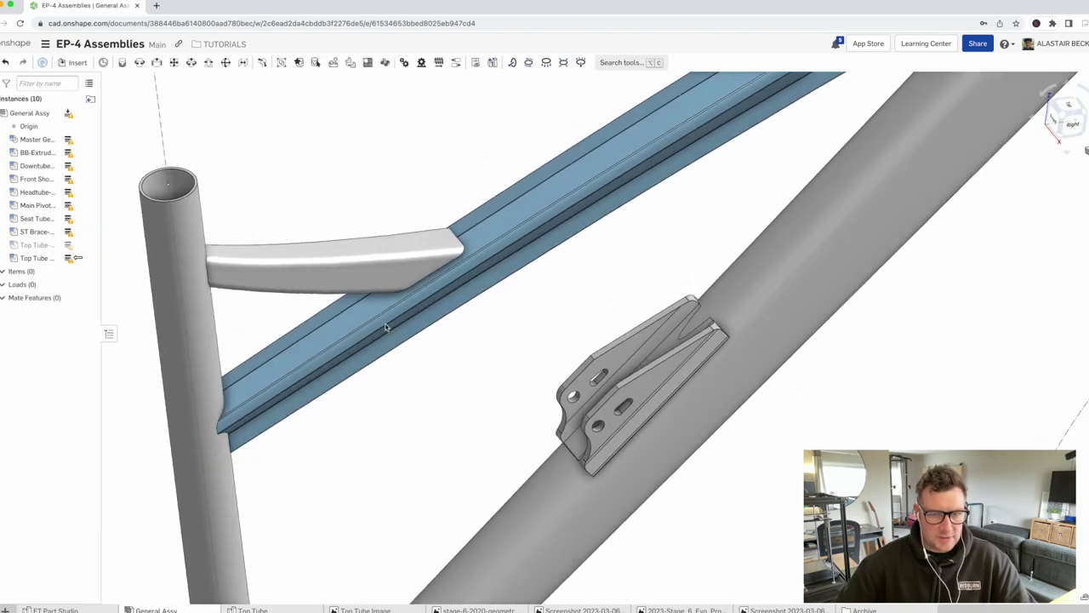
pyautogui.scroll(-5, 477, 275)
pyautogui.moveTo(477, 275)
pyautogui.mouseDown(button='right')
pyautogui.moveTo(491, 275)
pyautogui.moveTo(476, 287)
pyautogui.mouseUp(button='right')
pyautogui.scroll(5, 490, 336)
pyautogui.scroll(-5, 490, 336)
# Add a configuration list input to the Top Tube part studio with the options Full Length and Mitred
pyautogui.click(252, 609)
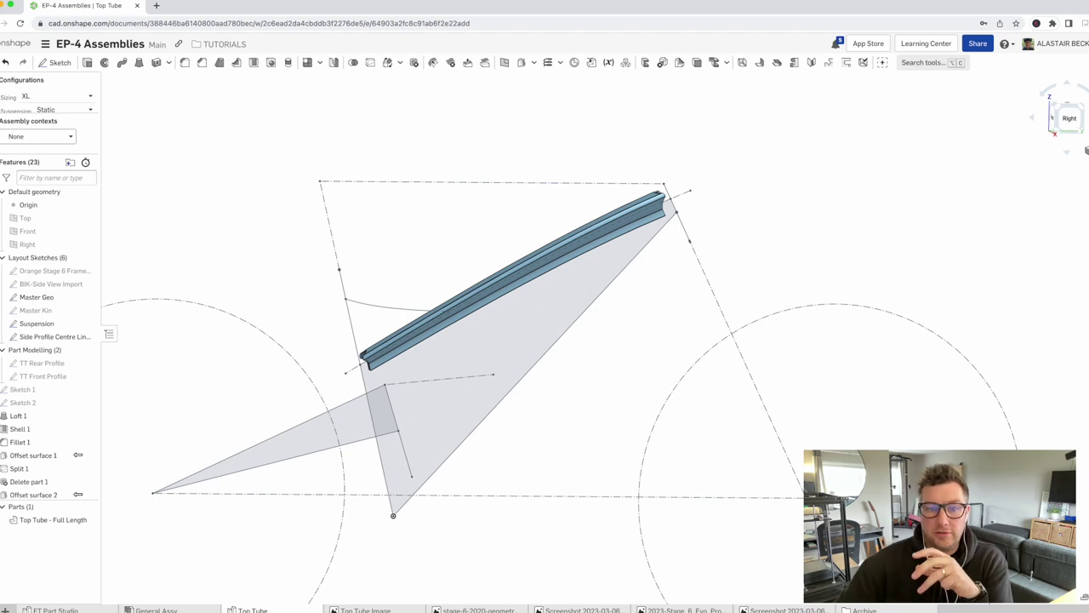
pyautogui.click(1087, 308)
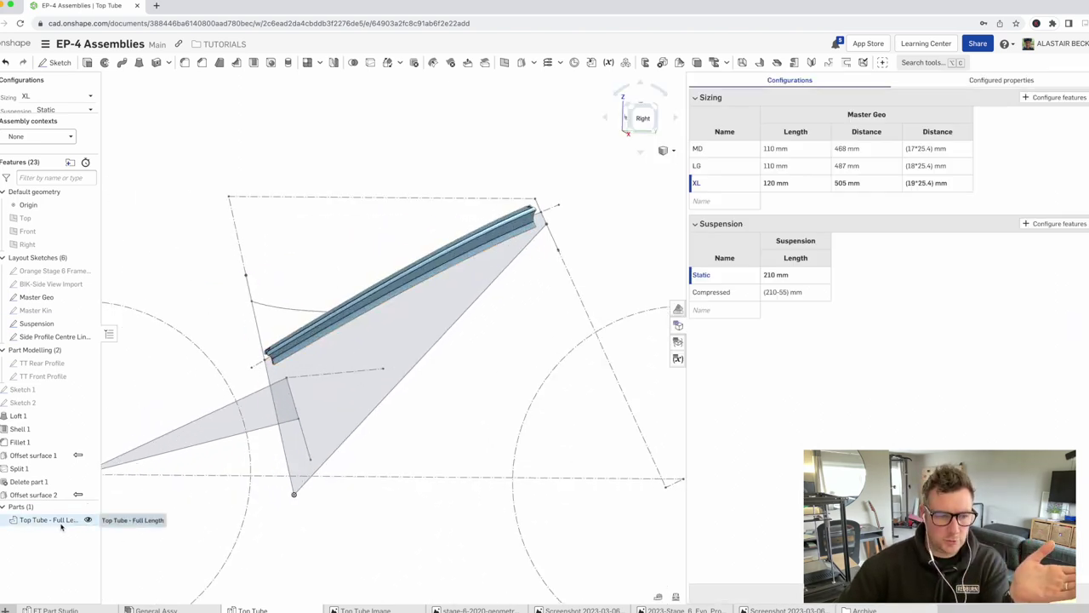
pyautogui.moveTo(403, 311); pyautogui.dragTo(343, 359, button='right')
pyautogui.scroll(2, 333, 304)
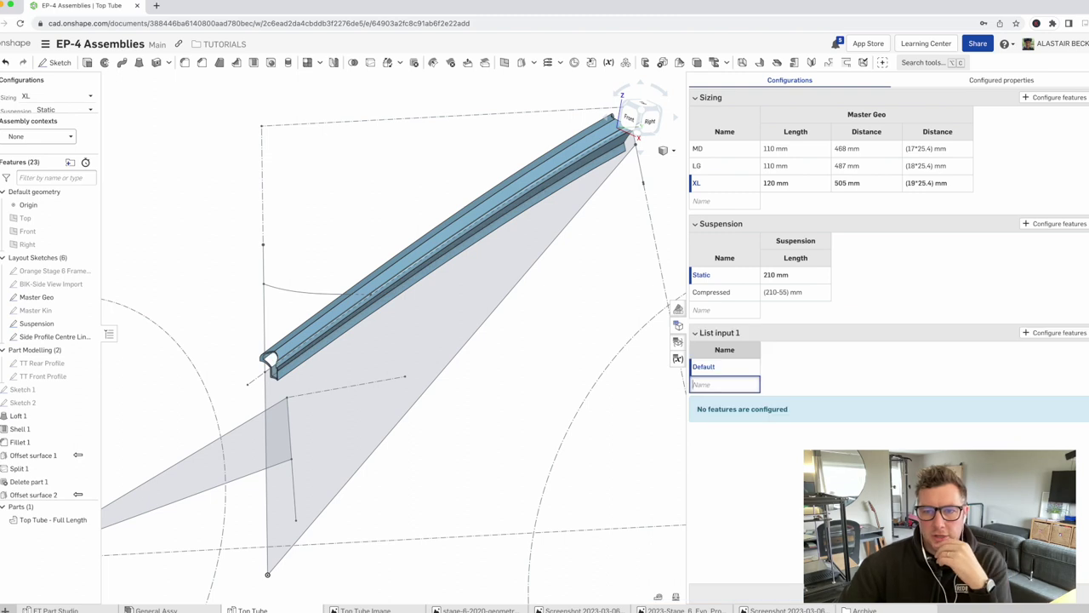
pyautogui.doubleClick(713, 367)
pyautogui.write('Fu')
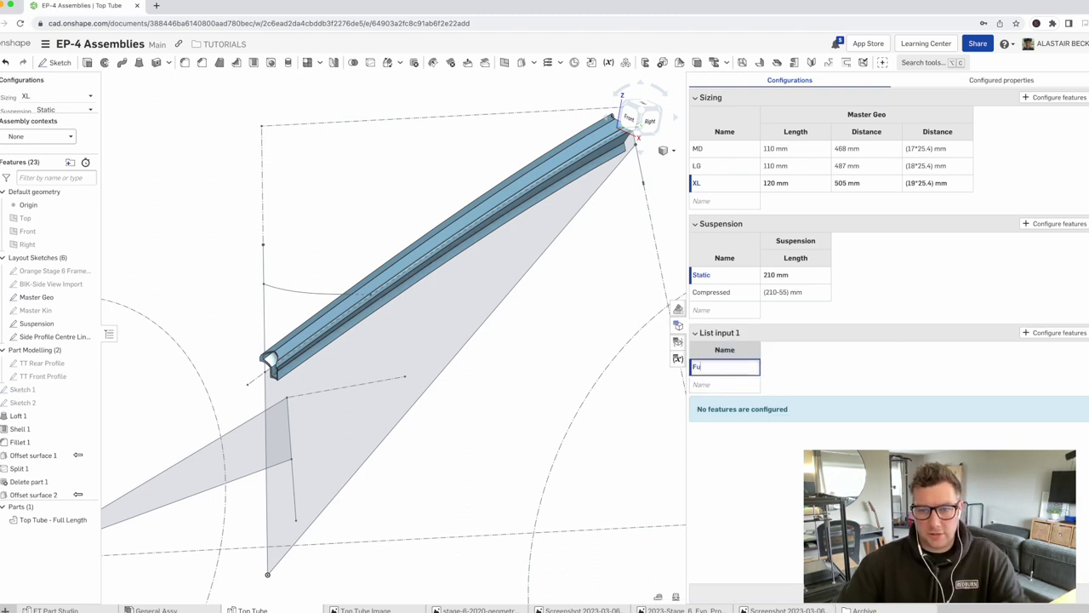
pyautogui.write('ll Lnegt')
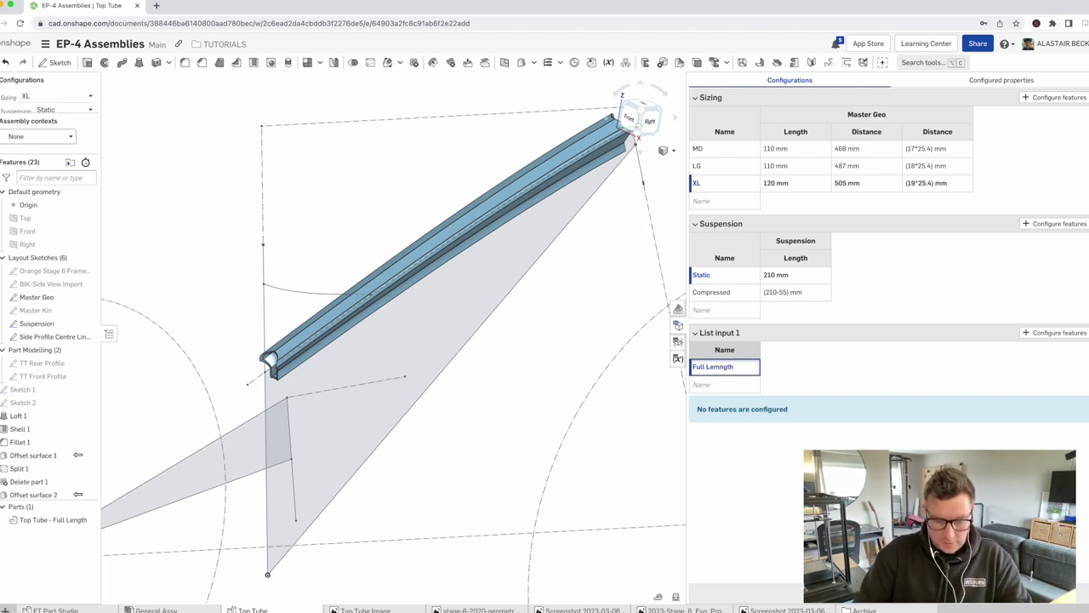
pyautogui.press('Return')
pyautogui.write('Mitred')
pyautogui.press('Return')
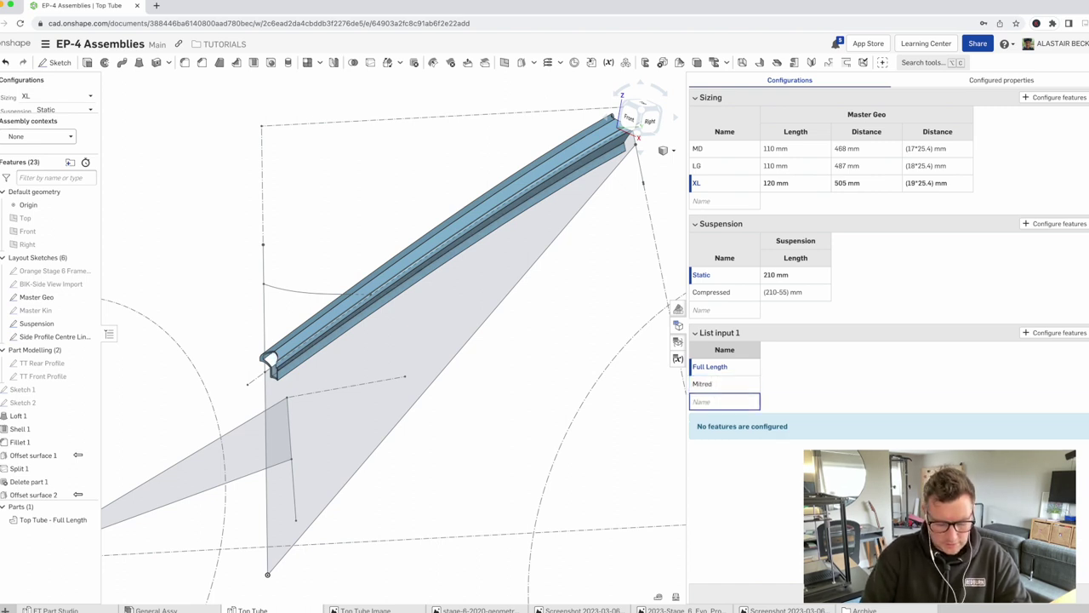
# Configure the suppression state of Offset surface 1 with List input 1
pyautogui.click(1055, 332)
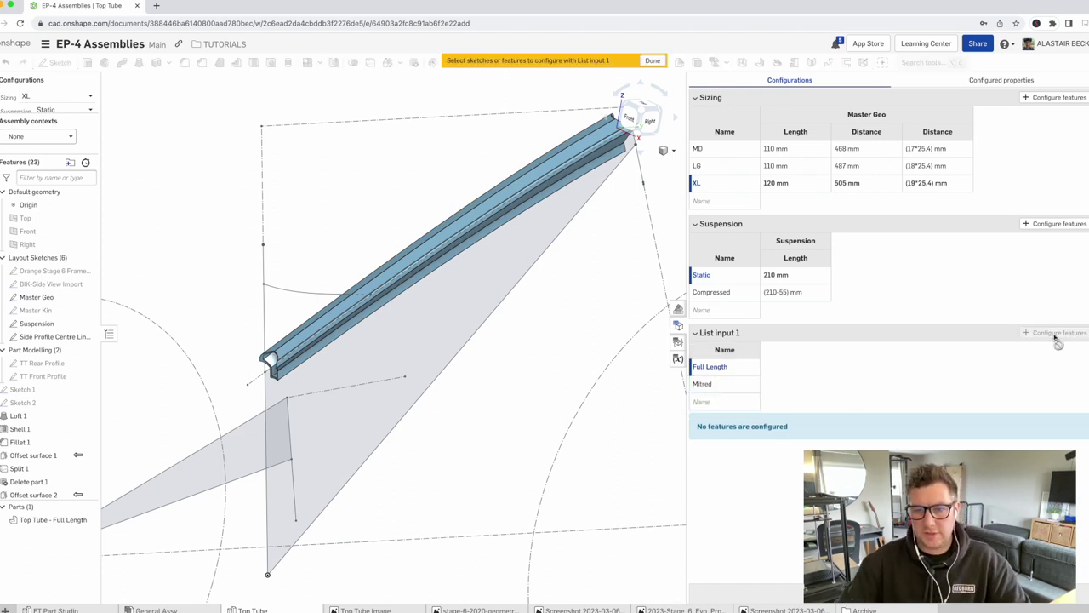
pyautogui.scroll(-1, 34, 408)
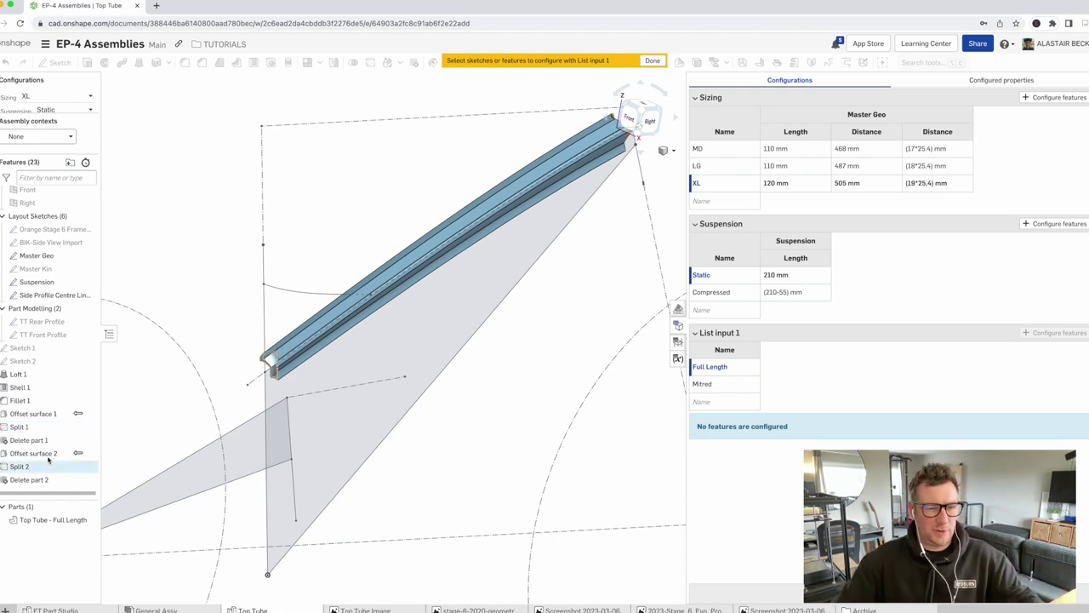
pyautogui.click(31, 415)
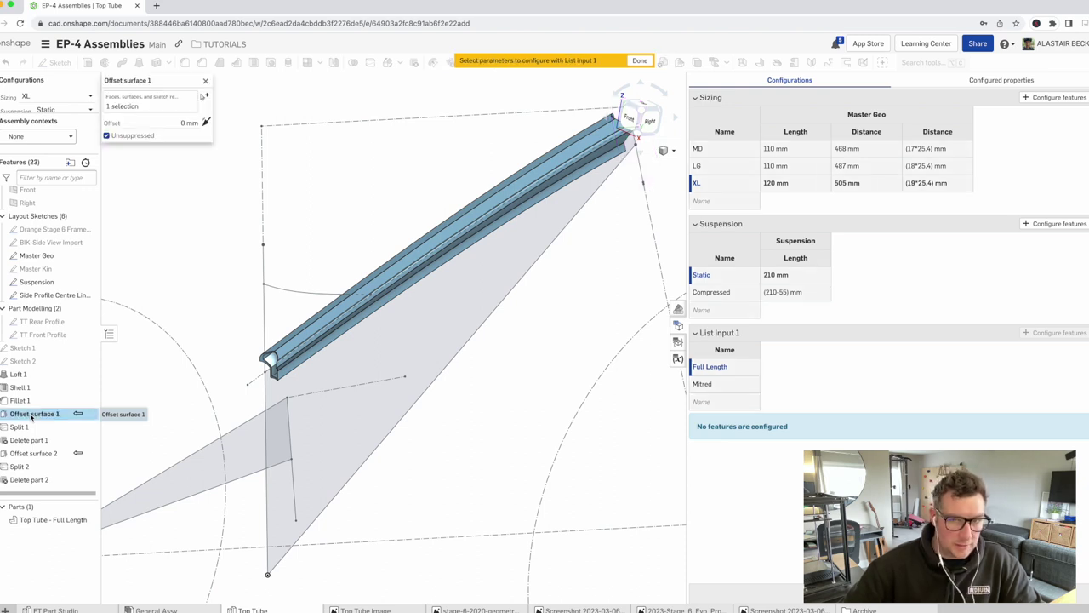
pyautogui.click(106, 136)
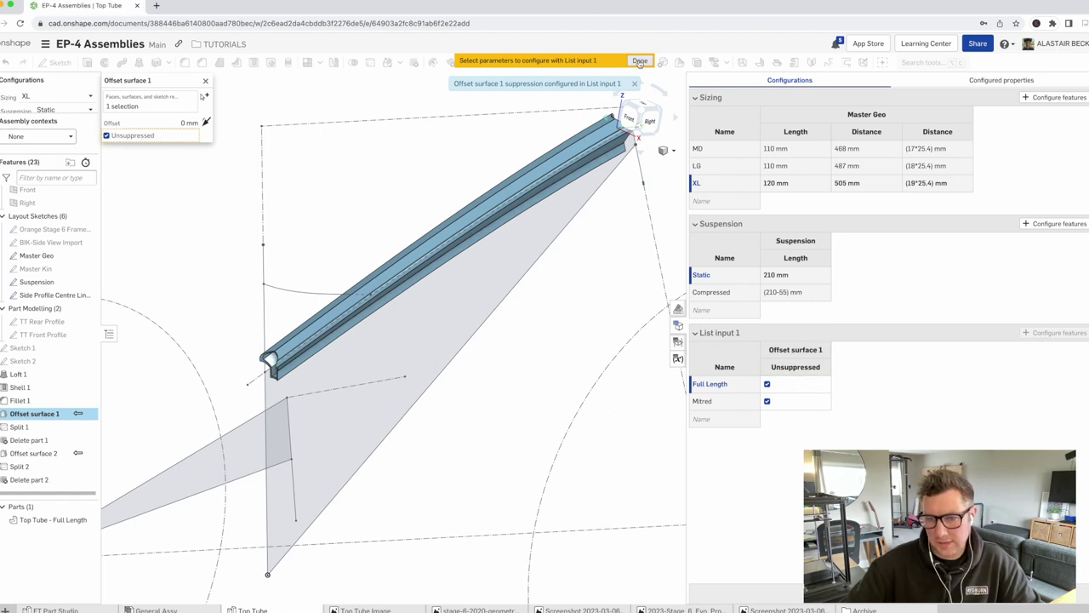
# Configure the suppression state of Split 1 with List input 1
pyautogui.press('Escape')
pyautogui.click(1048, 332)
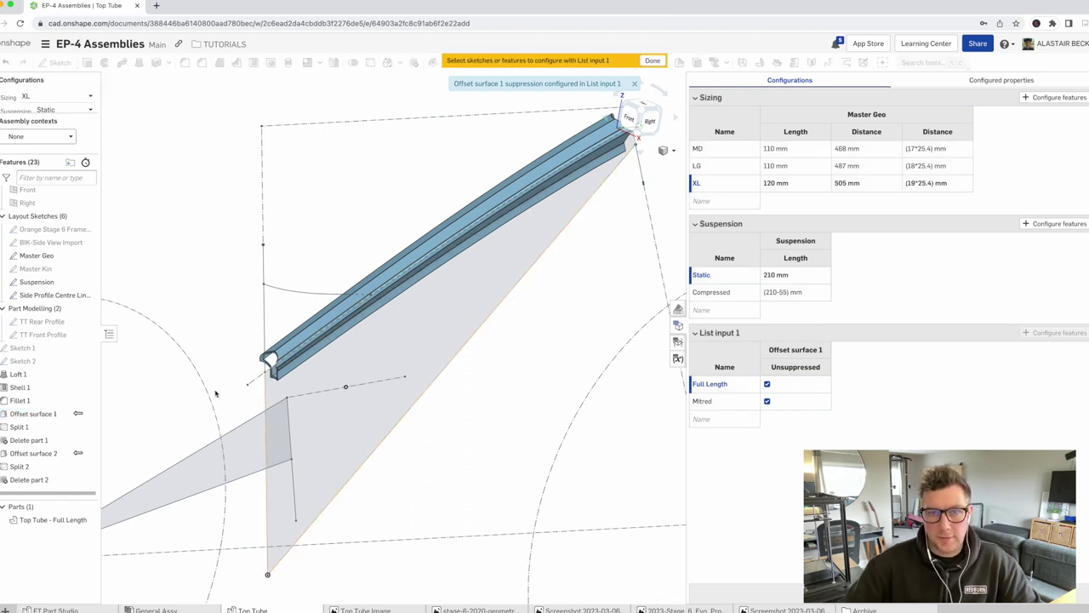
pyautogui.click(21, 426)
pyautogui.click(106, 202)
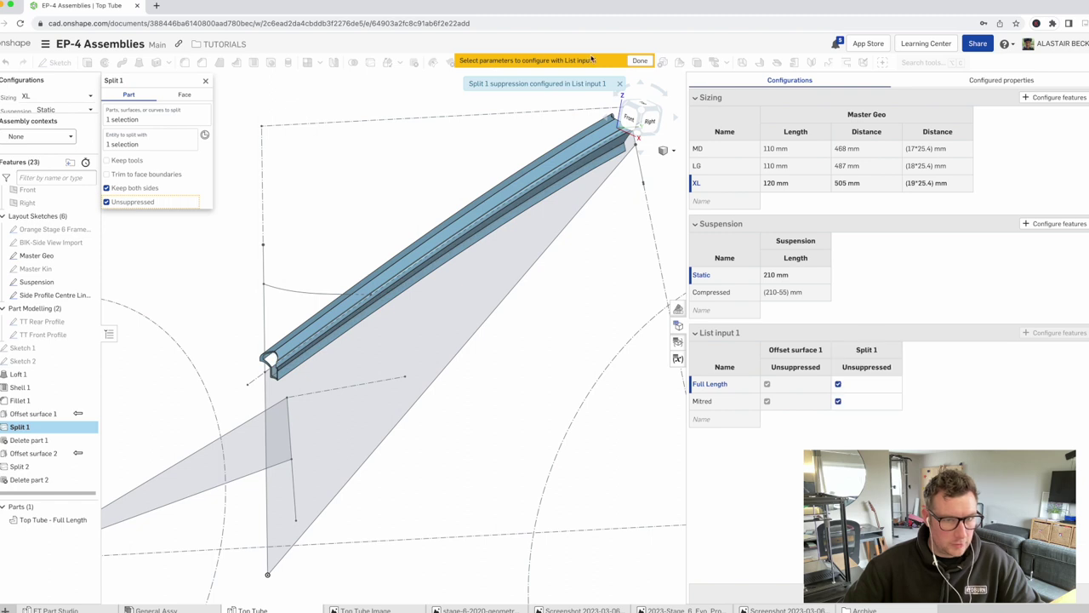
pyautogui.click(640, 60)
# Configure the suppression state of Delete part 1 with List input 1 and finish selecting parameters
pyautogui.click(1058, 333)
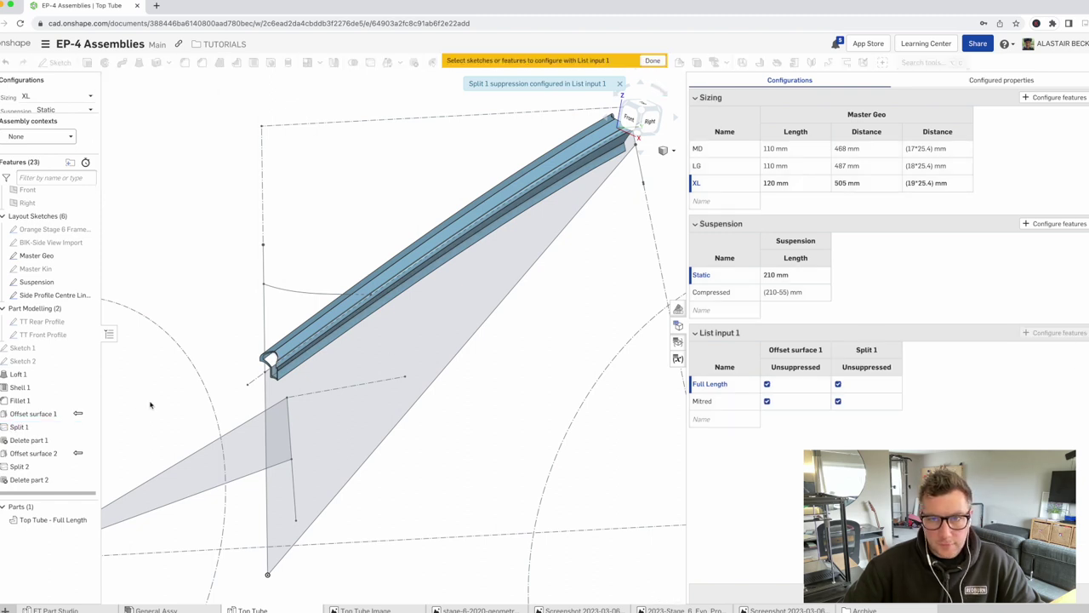
pyautogui.click(31, 440)
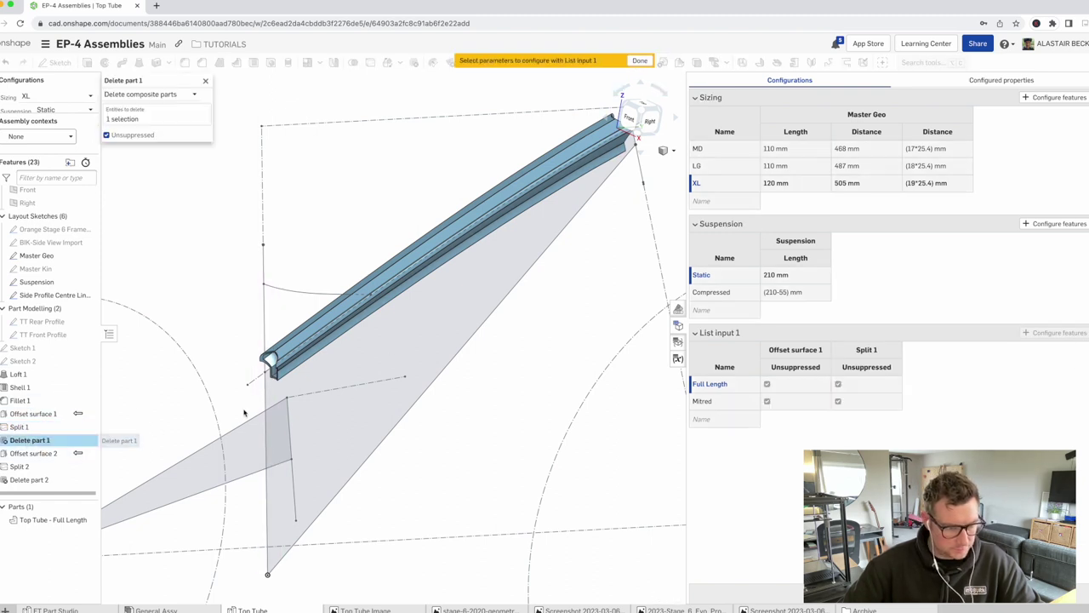
pyautogui.click(138, 136)
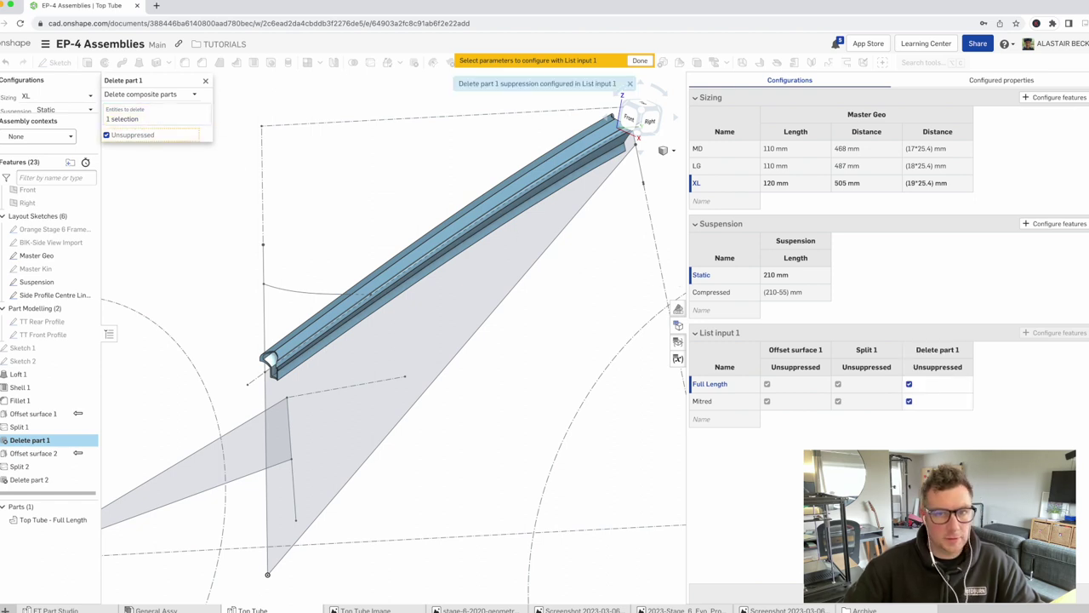
pyautogui.click(640, 61)
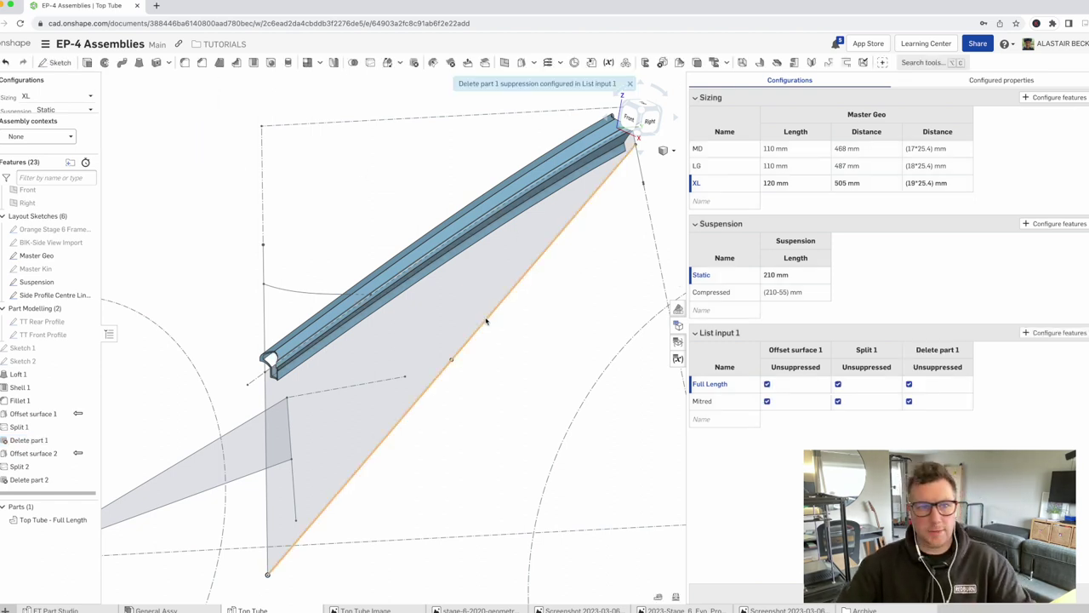
# Suppress Offset surface 1, Split 1 and Delete part 1 in the Full Length configuration
pyautogui.scroll(5, 655, 76)
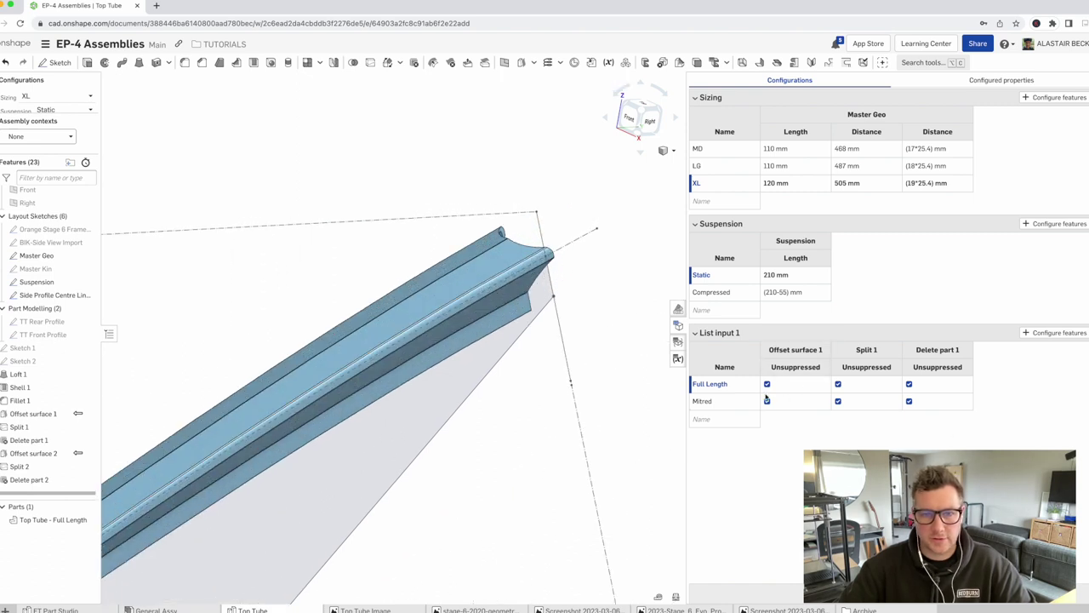
pyautogui.click(767, 384)
pyautogui.click(838, 384)
pyautogui.click(908, 383)
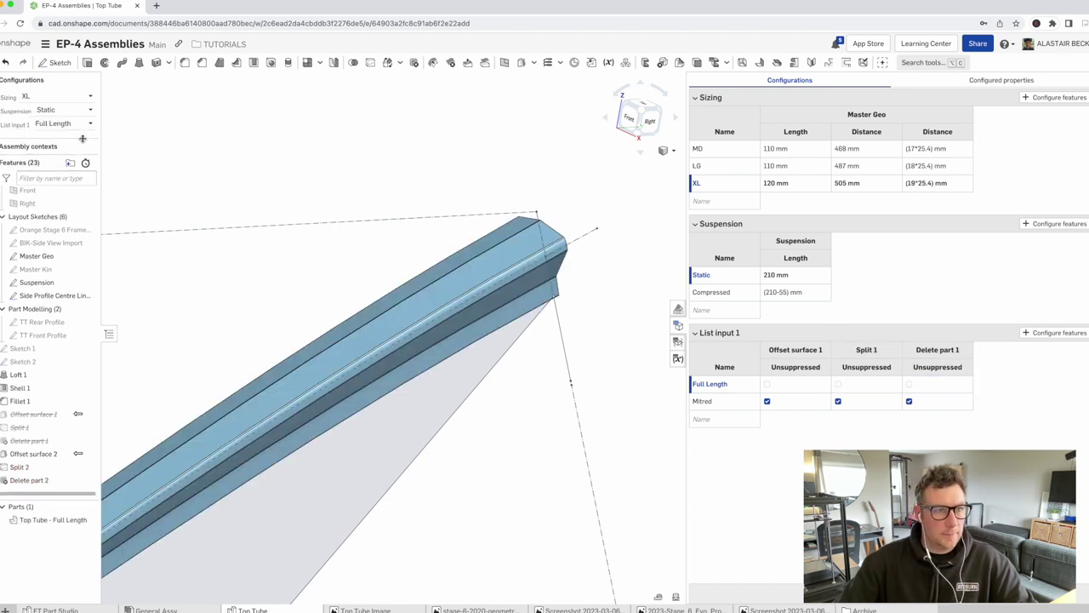
# Test List input 1 by switching the top tube between Mitred and Full Length, finishing on Mitred
pyautogui.click(66, 128)
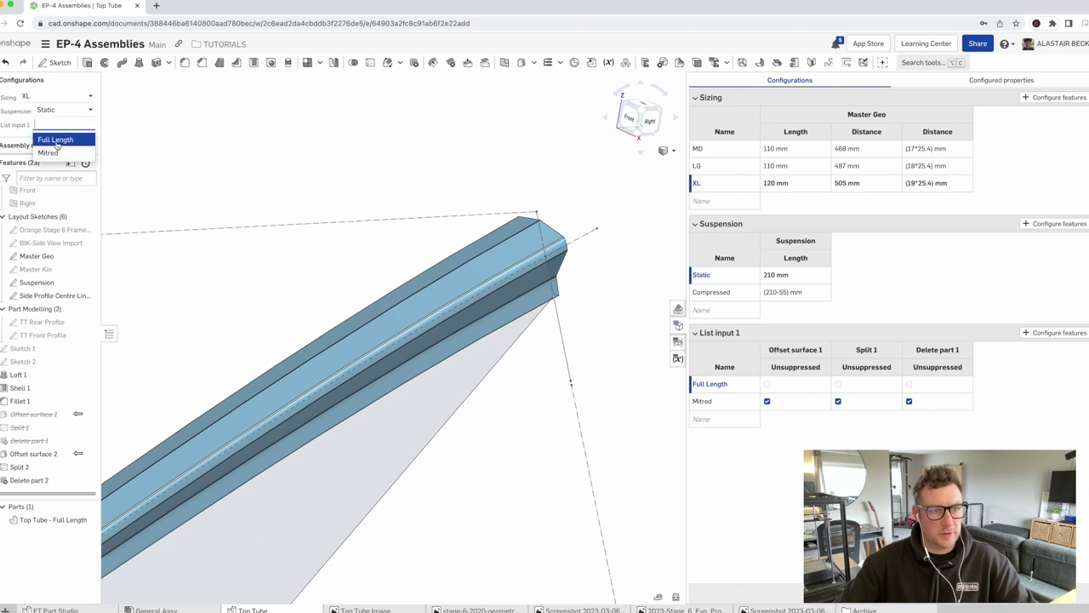
pyautogui.click(49, 152)
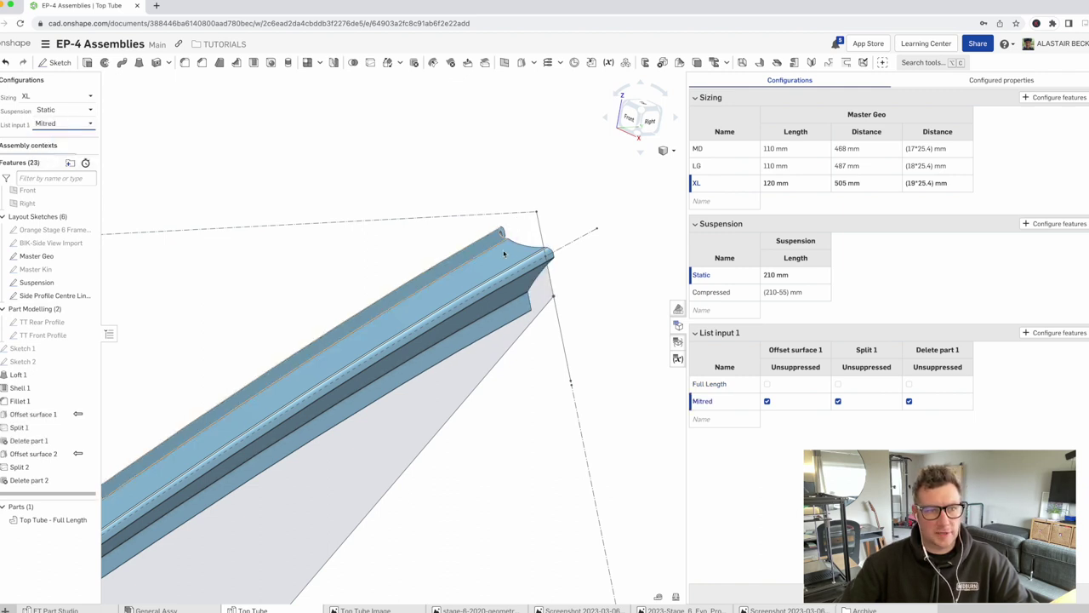
pyautogui.click(56, 124)
pyautogui.click(91, 139)
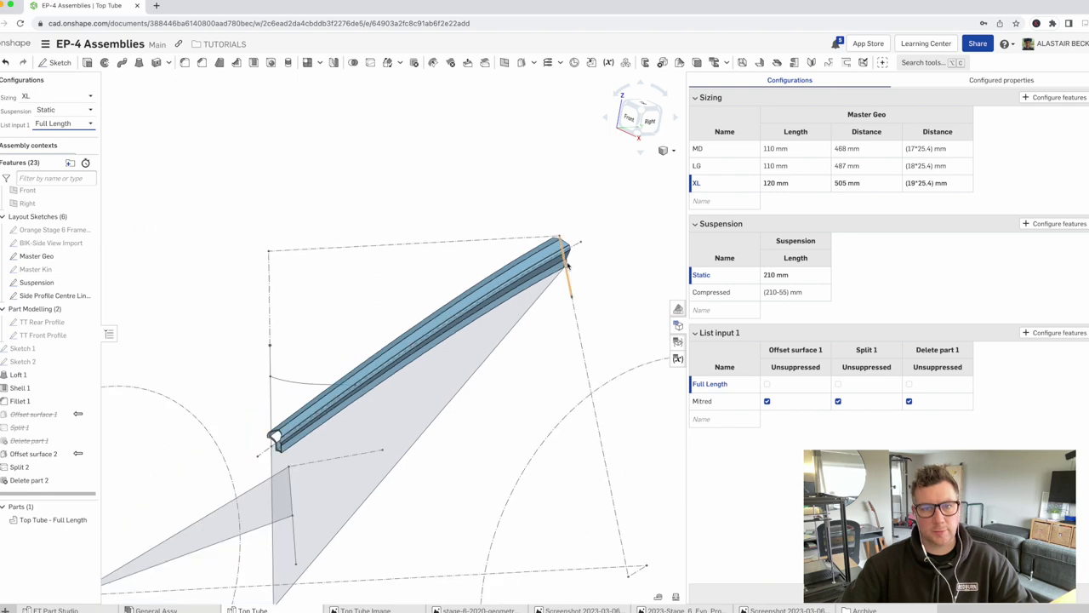
pyautogui.click(59, 125)
pyautogui.click(53, 153)
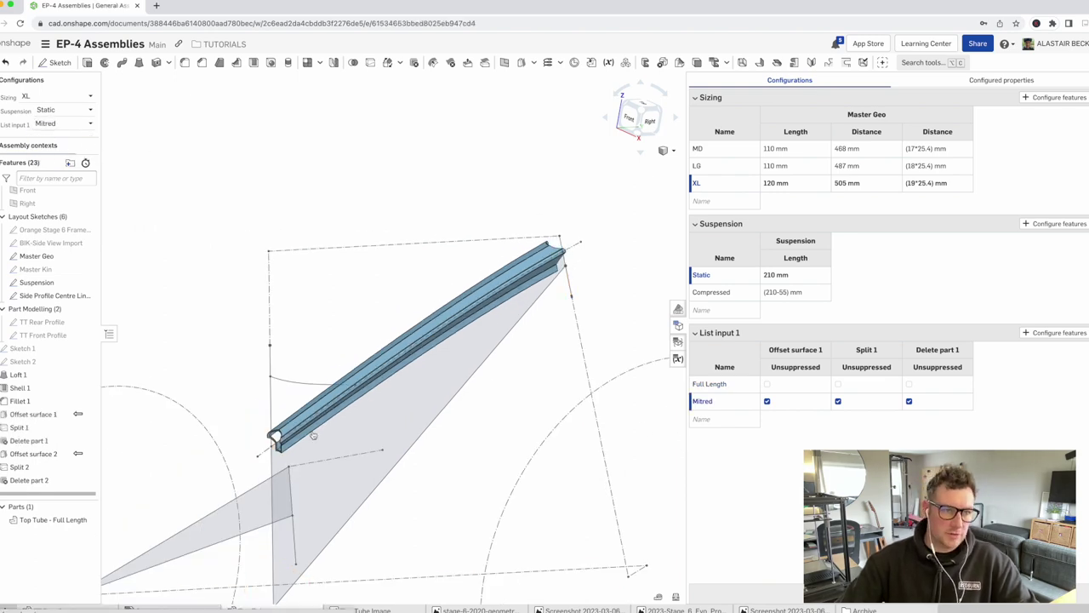
# Go back to General Assy and examine how the top tube's front end sits in the head tube
pyautogui.click(156, 610)
pyautogui.scroll(5, 511, 196)
pyautogui.rightClick(525, 187)
pyautogui.press('Escape')
pyautogui.scroll(-5, 601, 124)
pyautogui.scroll(3, 600, 123)
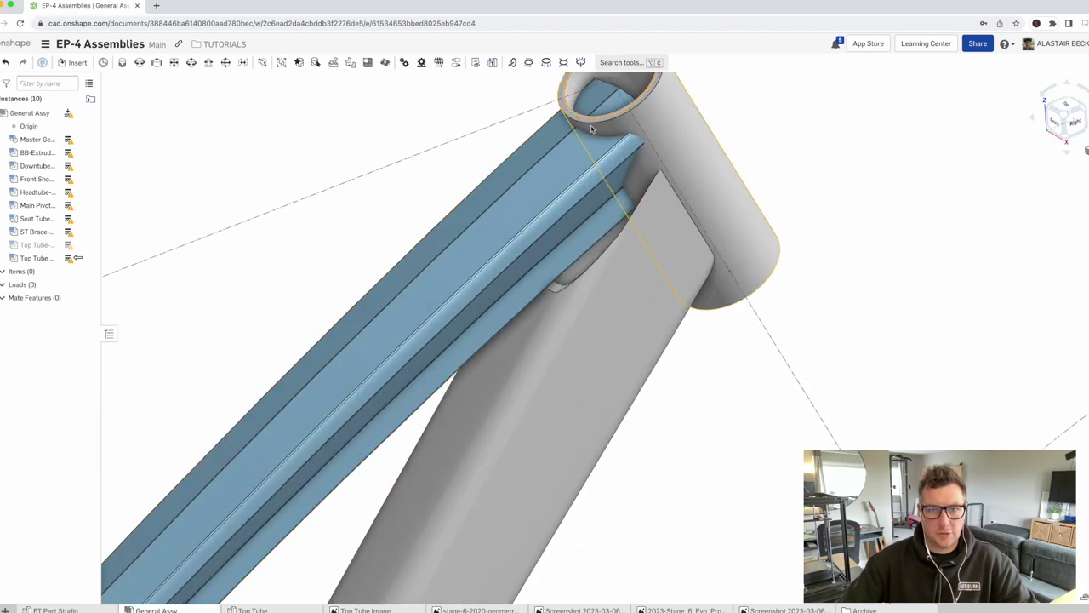
pyautogui.scroll(-3, 601, 123)
pyautogui.scroll(6, 599, 126)
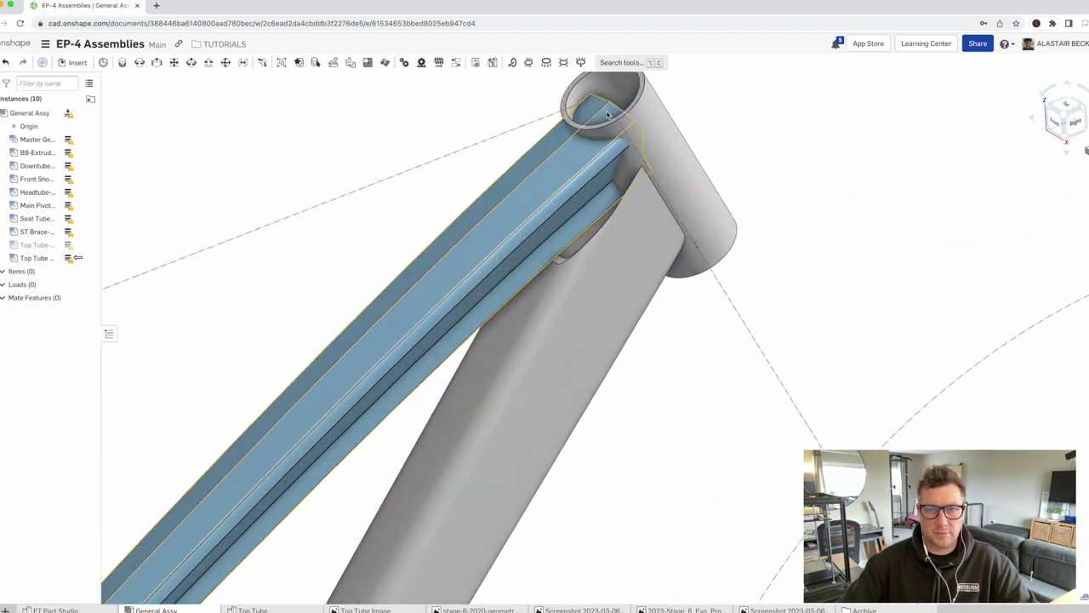
# Change the configuration of the top tube instance in General Assy to Mitred and generate it
pyautogui.rightClick(547, 203)
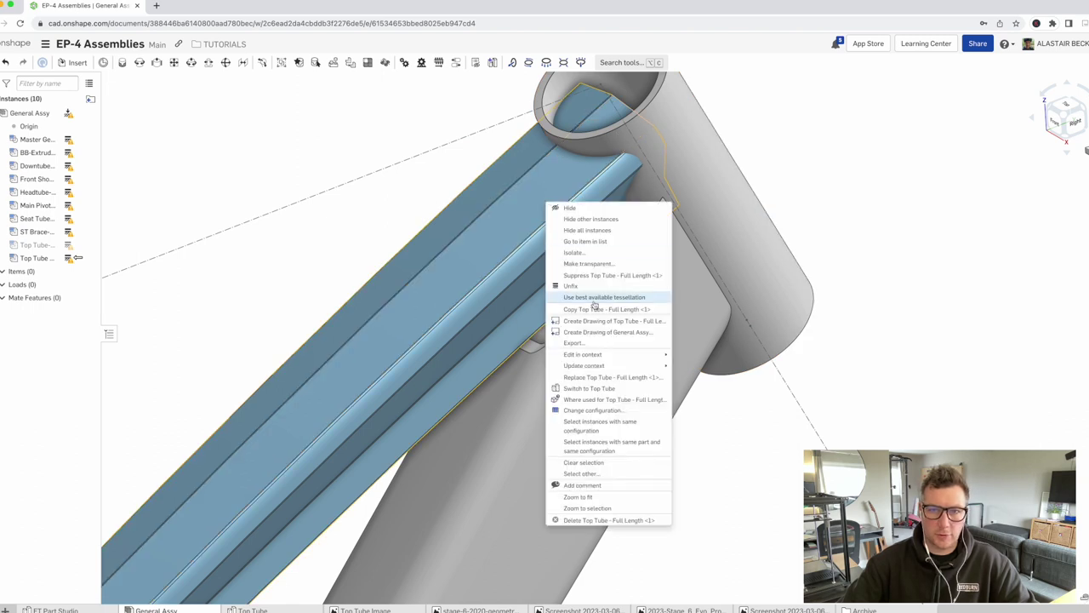
pyautogui.moveTo(598, 366)
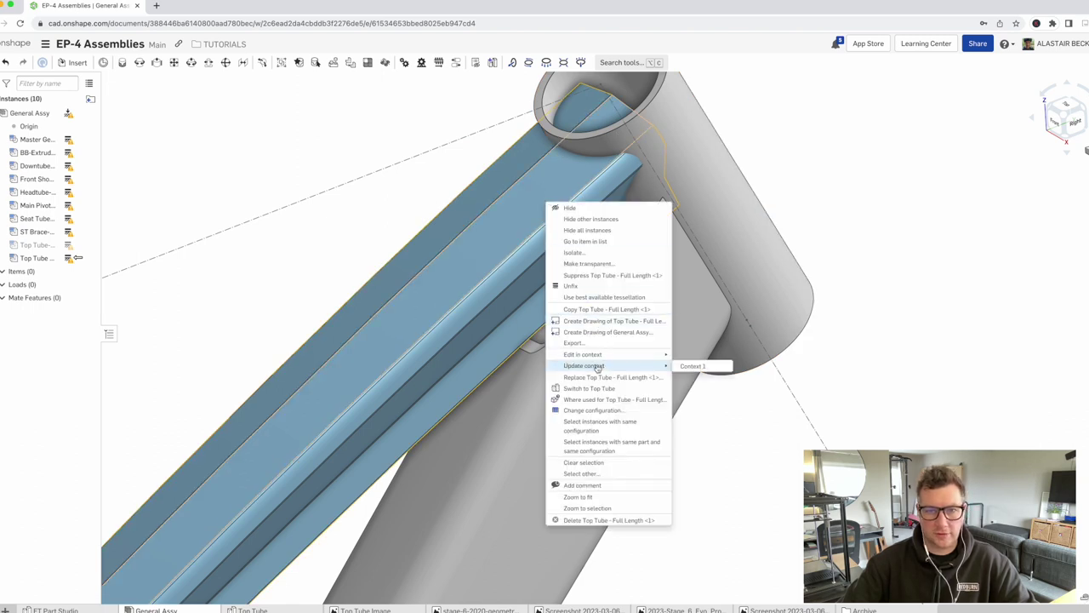
pyautogui.click(587, 410)
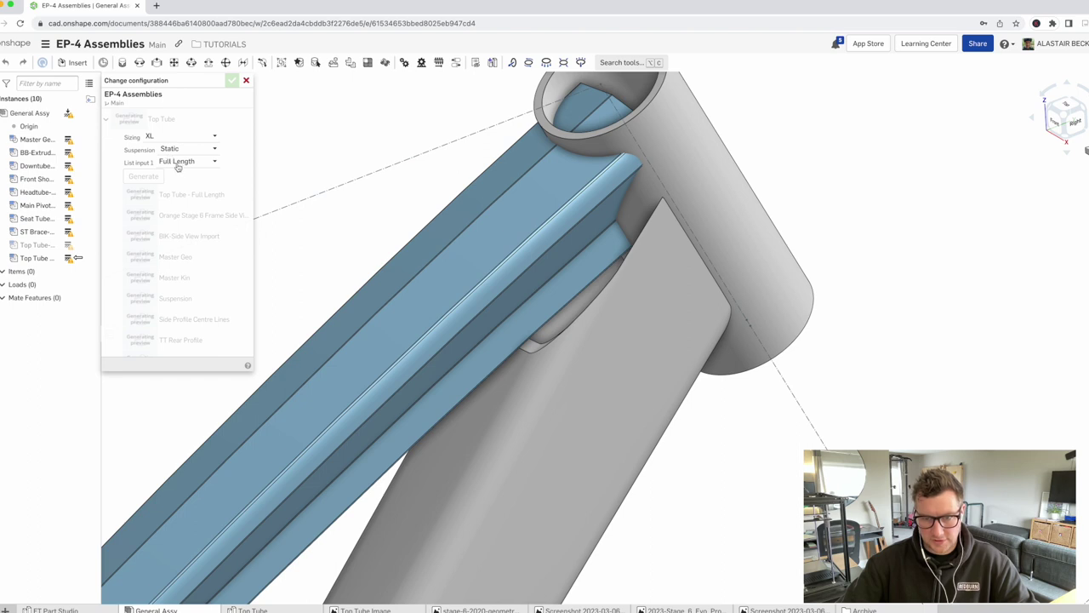
pyautogui.click(197, 163)
pyautogui.click(183, 188)
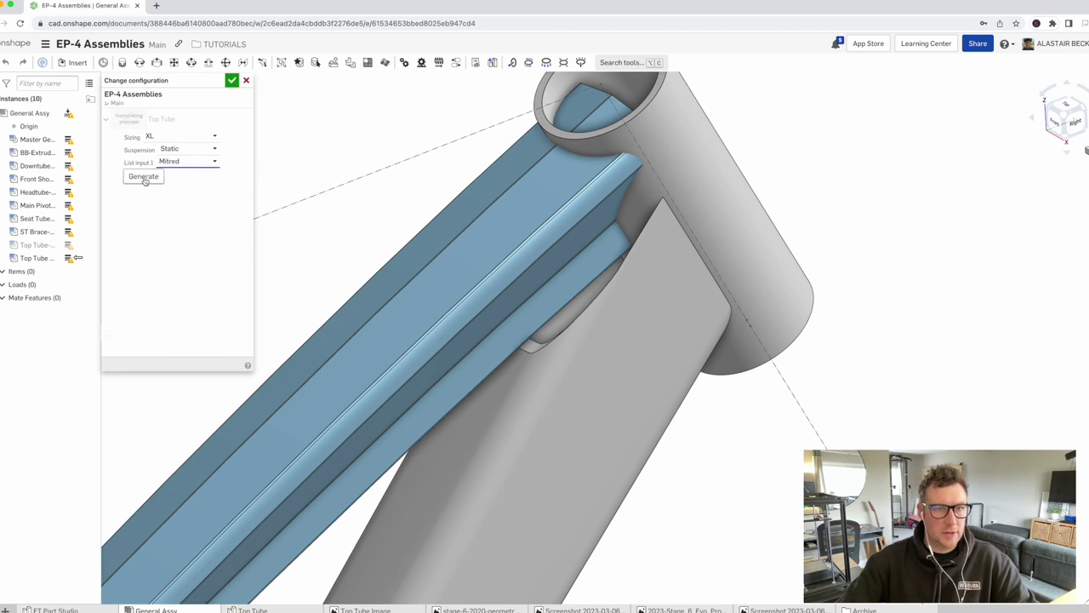
pyautogui.click(143, 177)
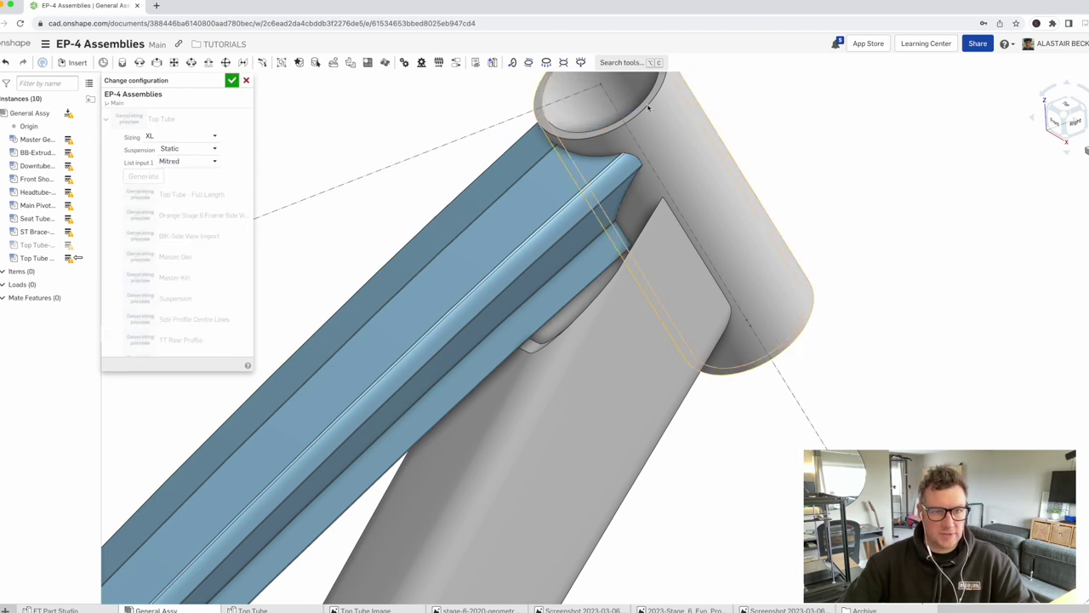
pyautogui.click(245, 81)
# Examine the whole frame assembly with the mitred top tube from the right side and at an angle
pyautogui.press('f')
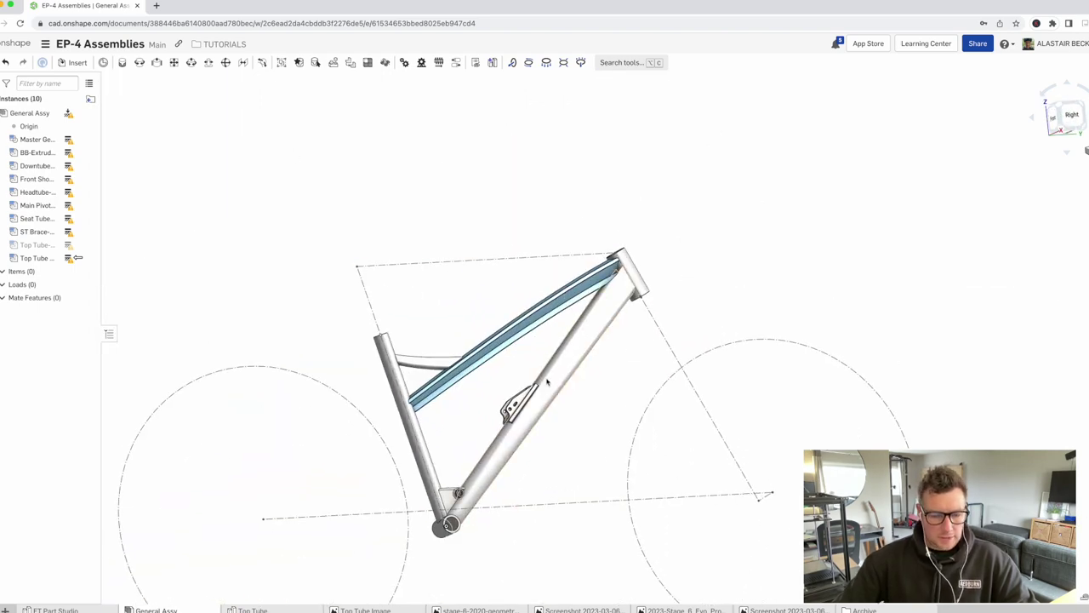
pyautogui.click(1071, 118)
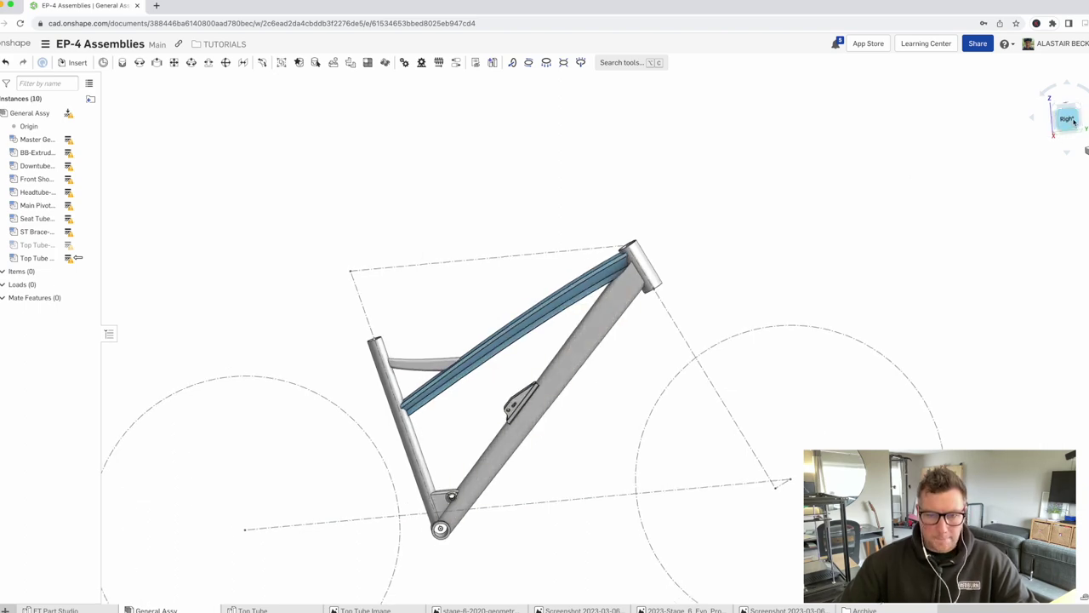
pyautogui.scroll(3, 715, 163)
pyautogui.scroll(3, 714, 163)
pyautogui.scroll(-3, 479, 311)
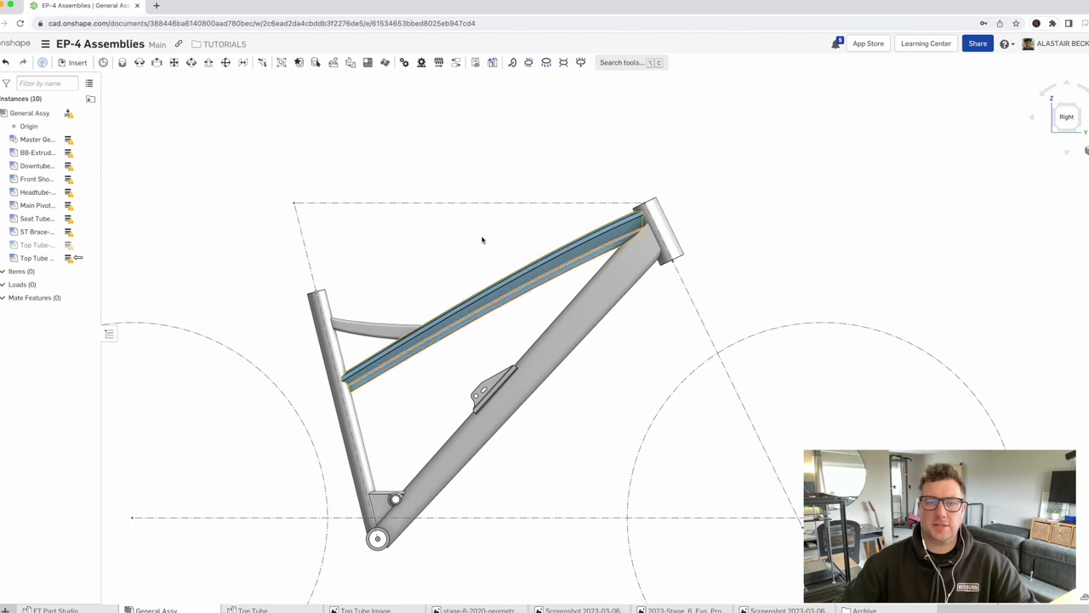
pyautogui.moveTo(479, 289); pyautogui.dragTo(511, 327, button='right')
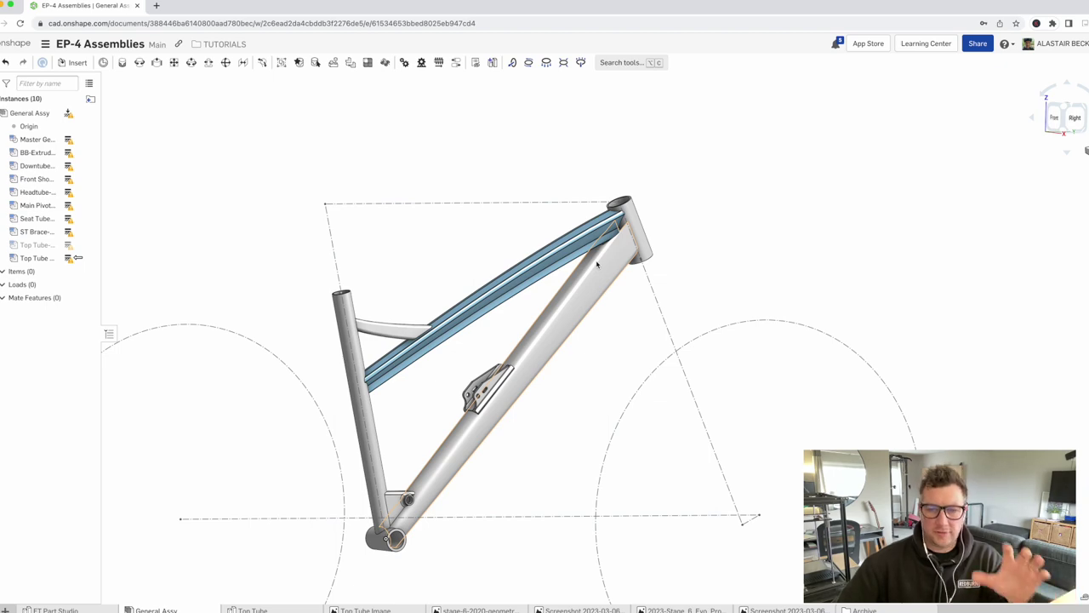
pyautogui.moveTo(596, 264); pyautogui.dragTo(497, 279, button='right')
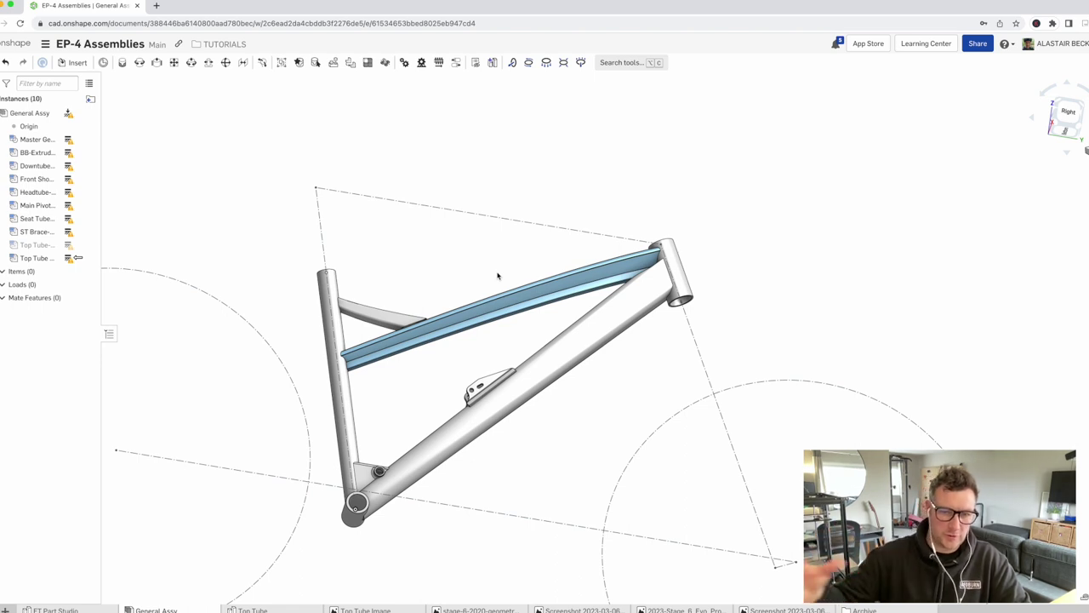
pyautogui.click(1070, 114)
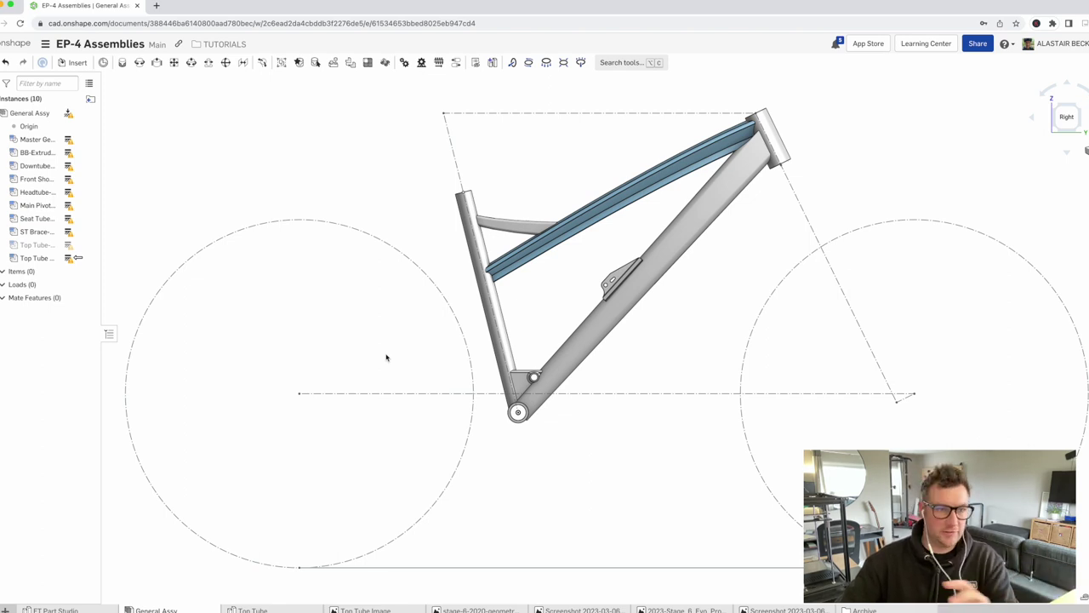
pyautogui.scroll(-2, 343, 440)
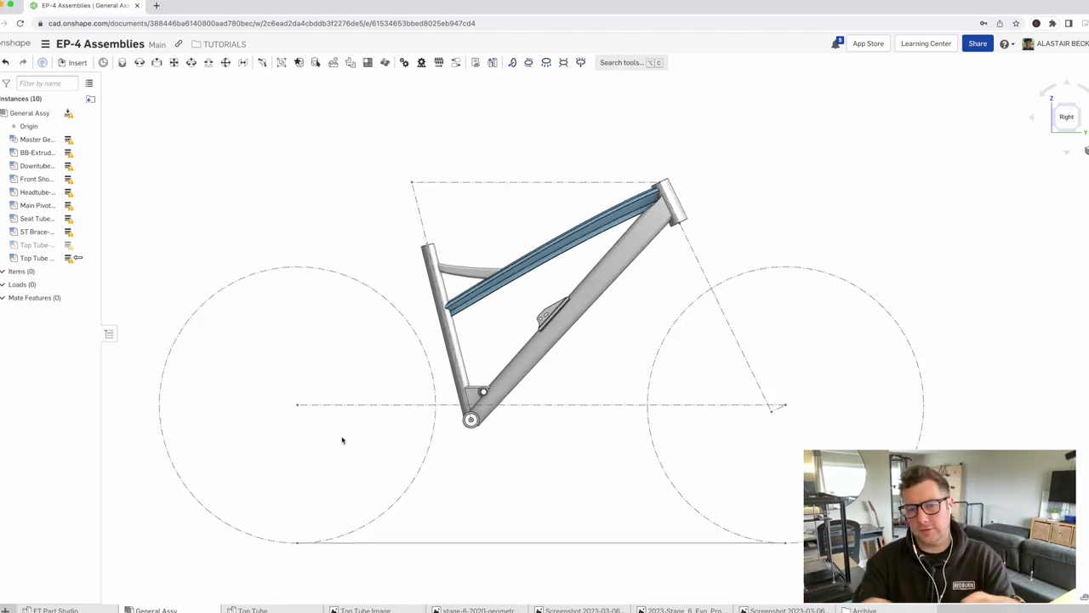
pyautogui.scroll(1, 442, 442)
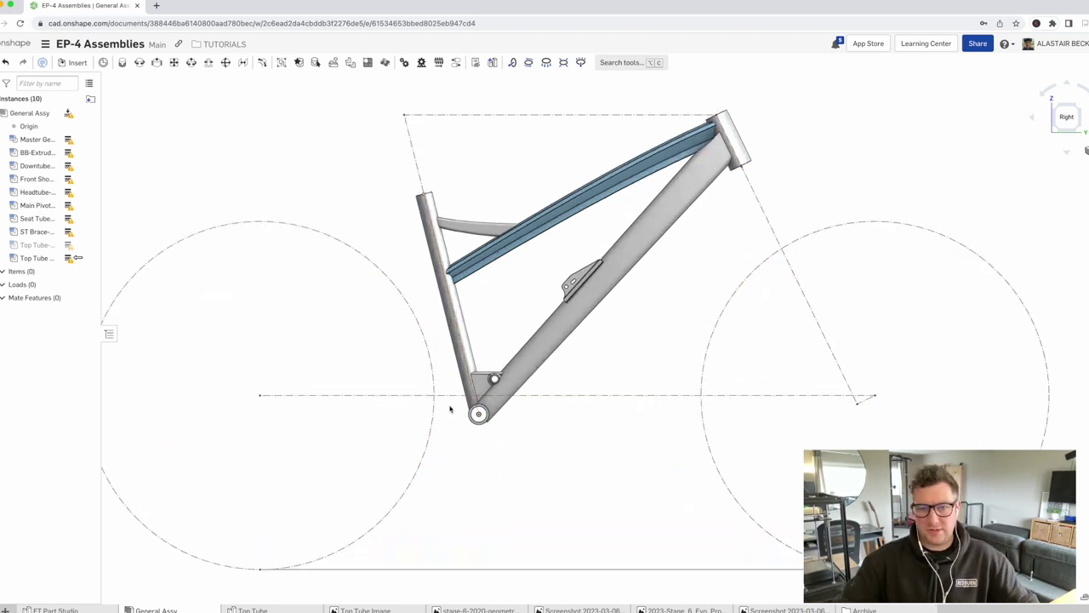
pyautogui.scroll(-1, 450, 409)
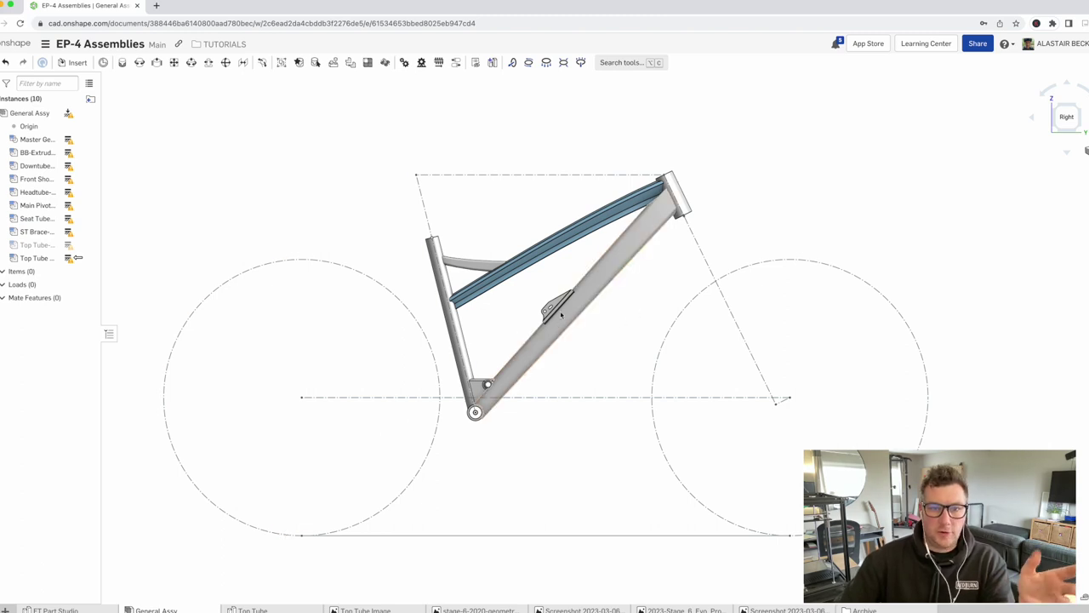
pyautogui.scroll(1, 543, 317)
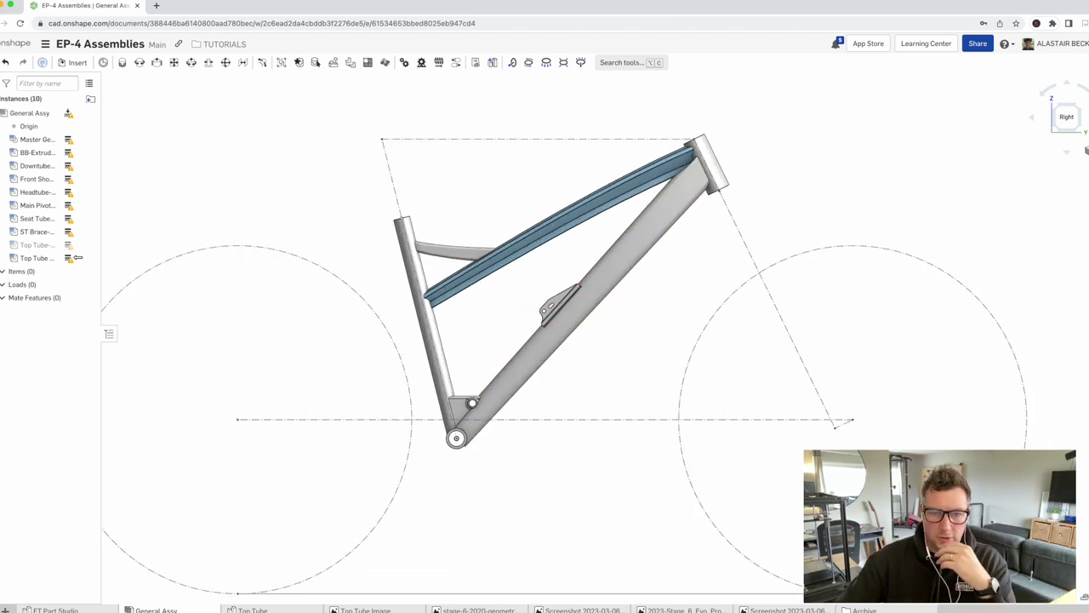
# Review the original frame model in FT Part Studio for comparison and return to General Assy
pyautogui.click(77, 257)
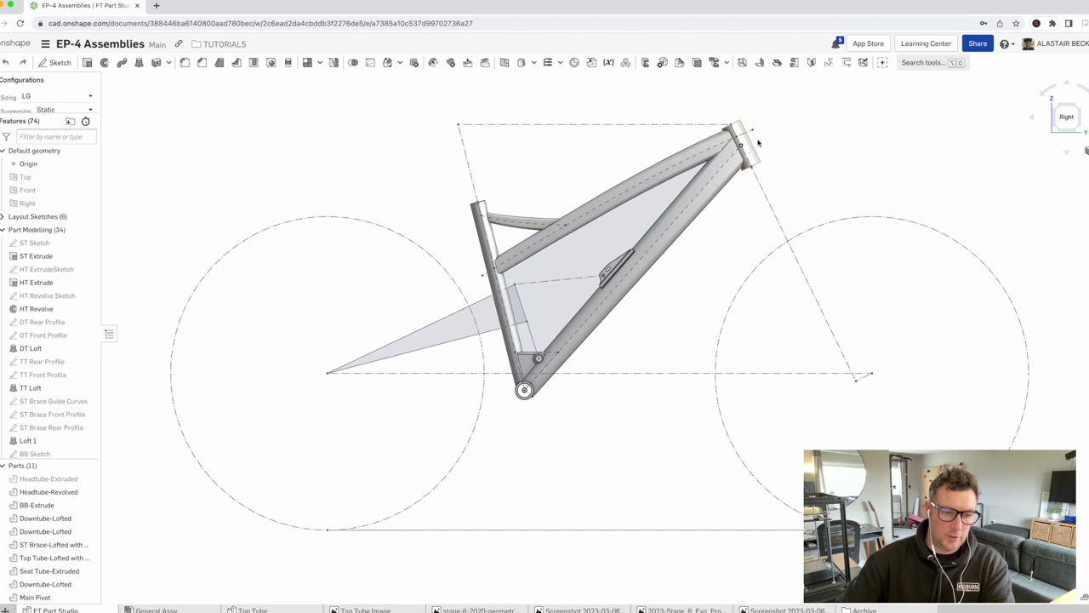
pyautogui.scroll(3, 741, 154)
pyautogui.scroll(-1, 489, 259)
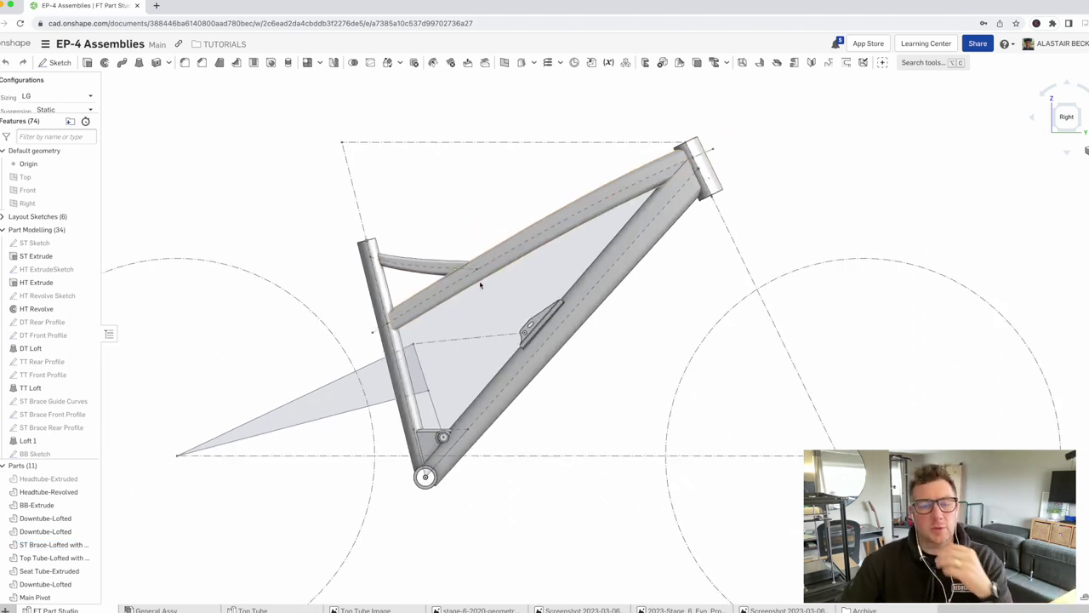
pyautogui.scroll(-3, 409, 328)
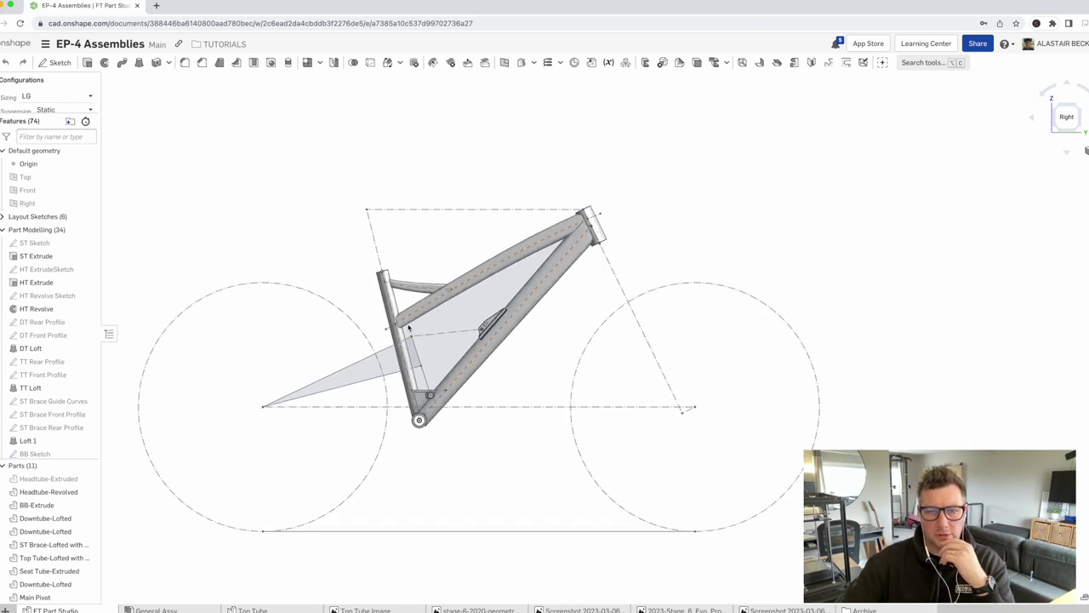
pyautogui.click(153, 609)
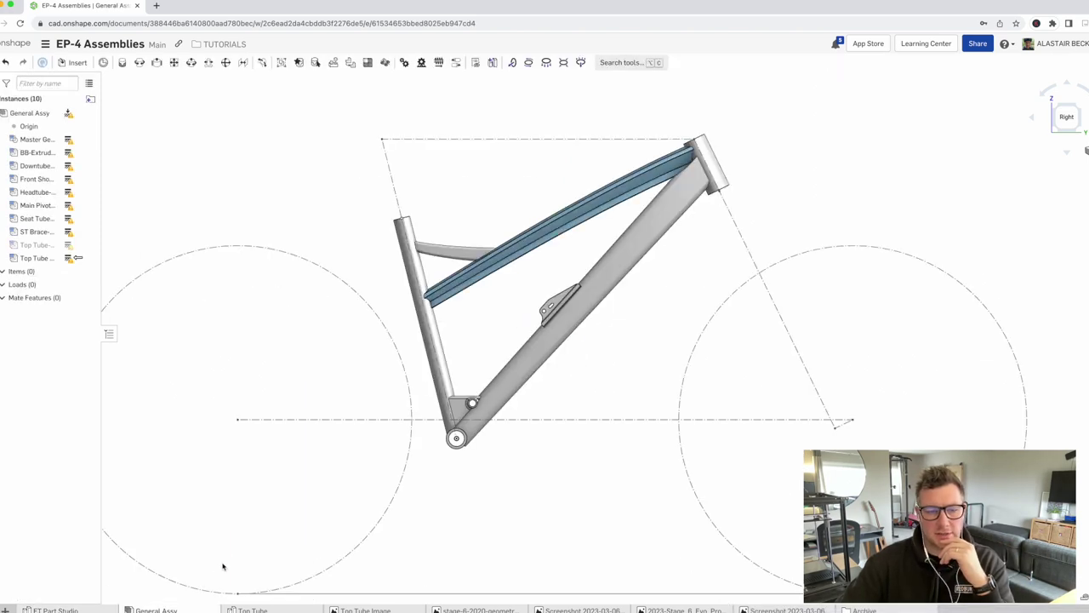